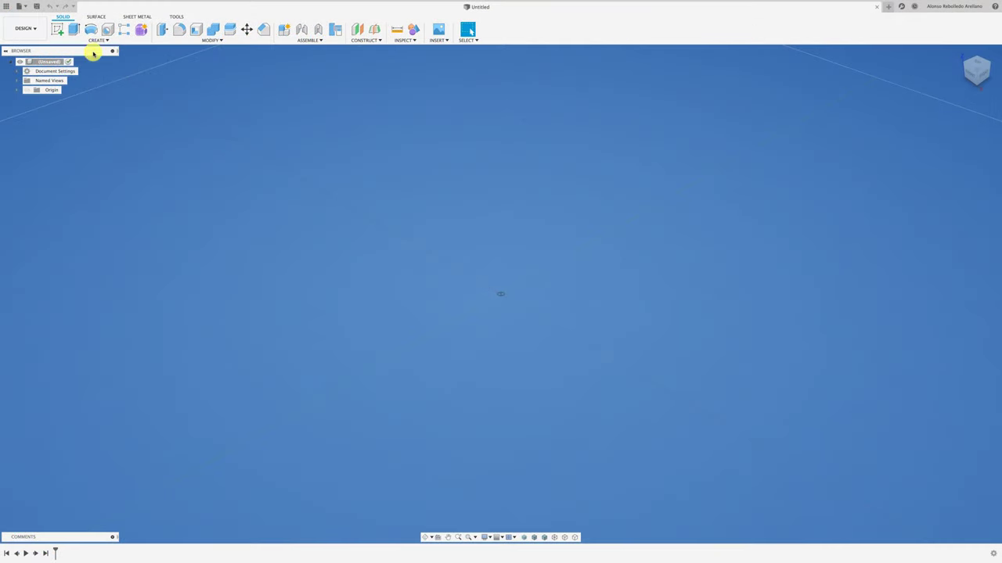
# Step: Start a new sketch on the chosen plane, viewed face-on, with the Slot tool ready
pyautogui.click(63, 30)
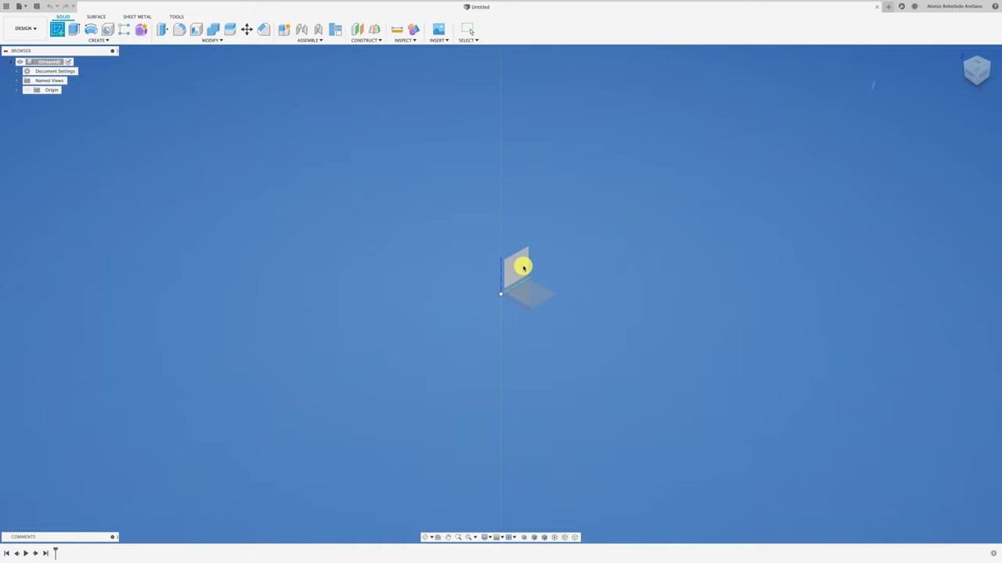
pyautogui.click(522, 267)
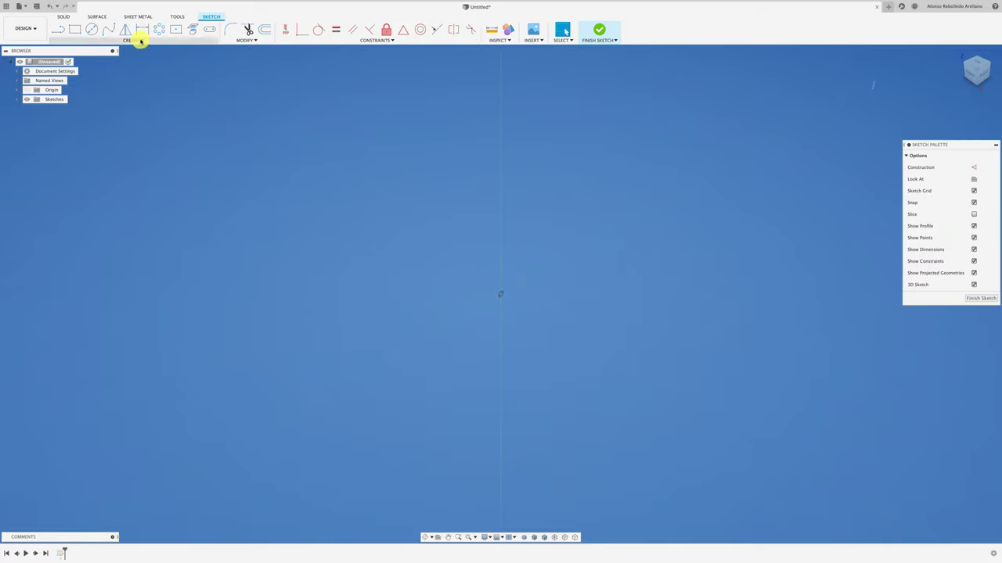
pyautogui.click(209, 29)
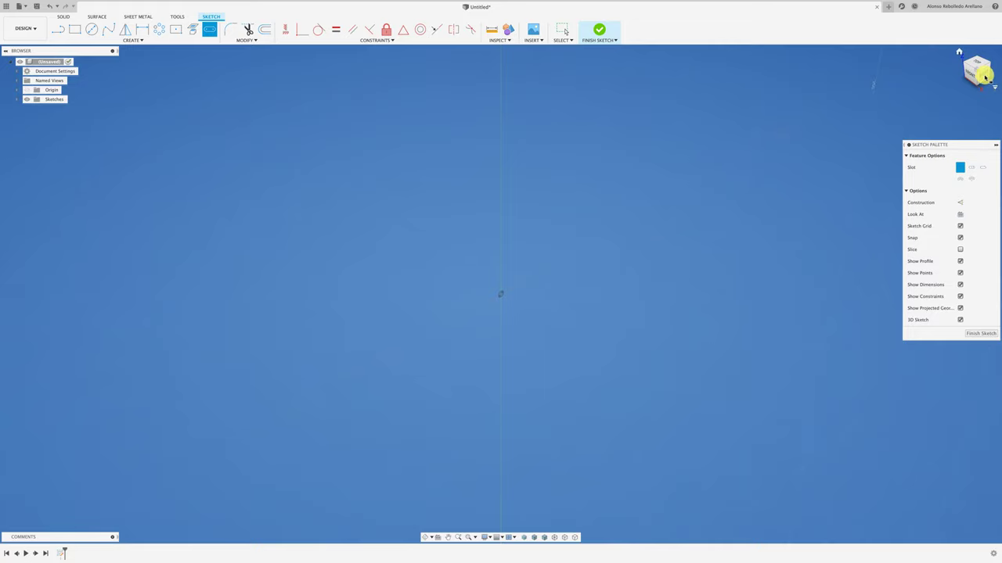
pyautogui.click(984, 74)
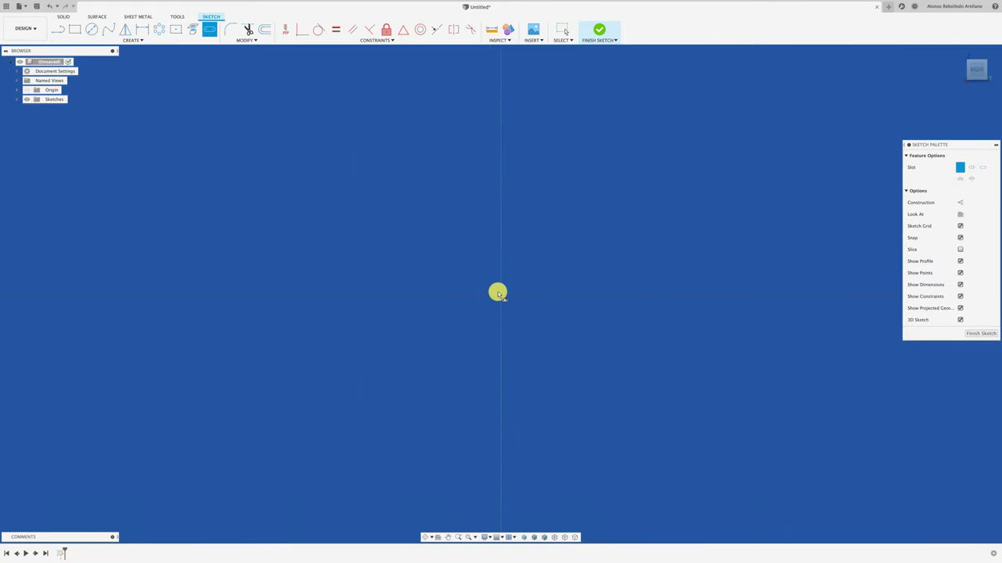
# Step: Draw the slot from the origin with 20 mm centre spacing and 15 mm width
pyautogui.click(501, 295)
pyautogui.write('20')
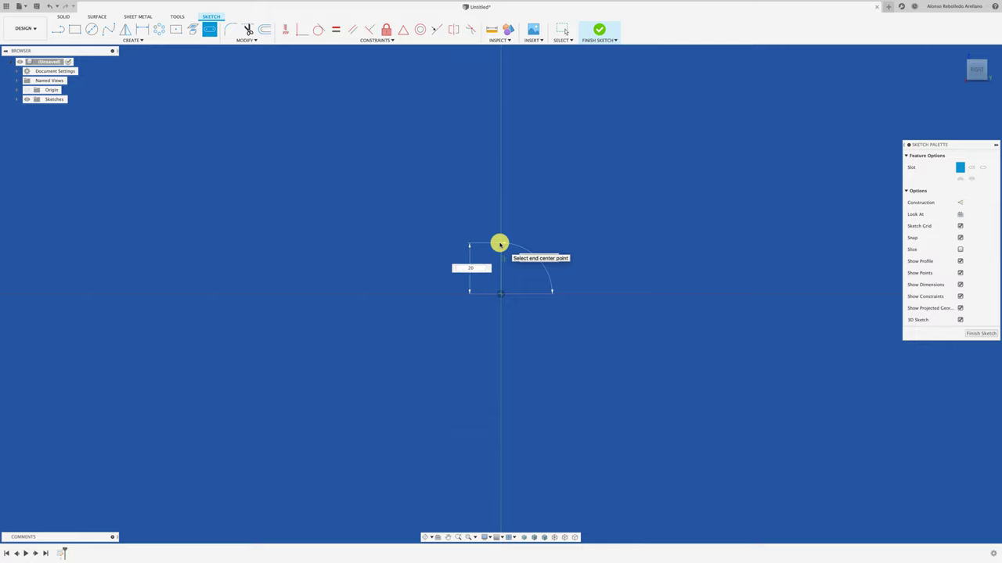
pyautogui.press('Tab')
pyautogui.click(499, 243)
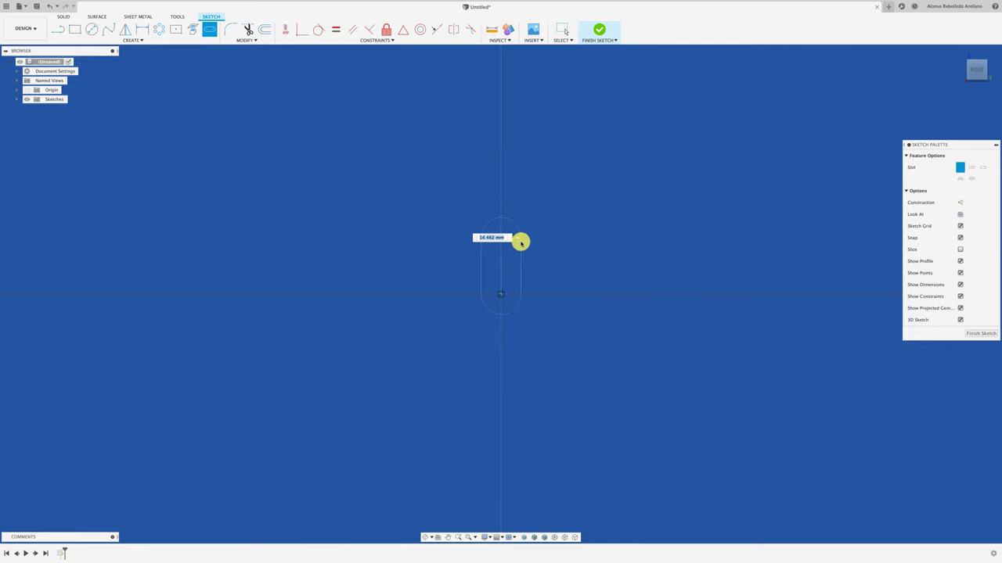
pyautogui.write('15')
pyautogui.press('Tab')
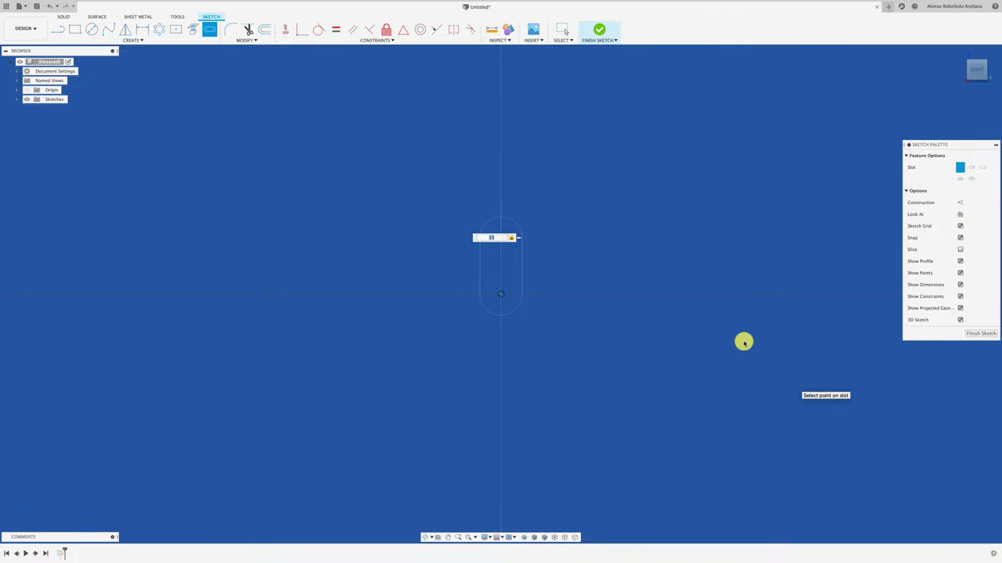
pyautogui.press('Return')
pyautogui.keyDown('shift'); pyautogui.moveTo(655, 311); pyautogui.dragTo(631, 306, button='middle'); pyautogui.keyUp('shift')
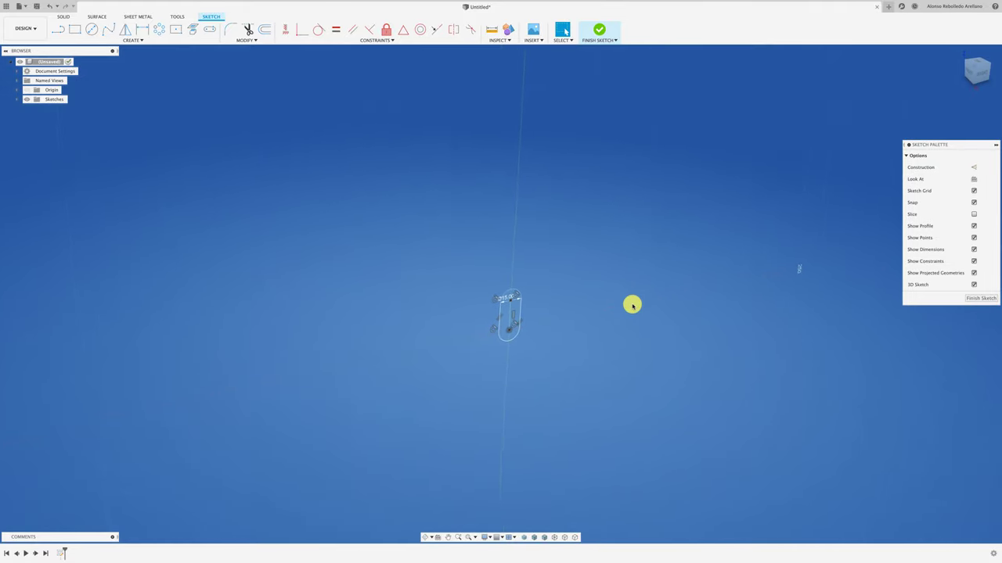
# Step: Reorient the view with the ViewCube to an angled orientation toward the top
pyautogui.click(983, 74)
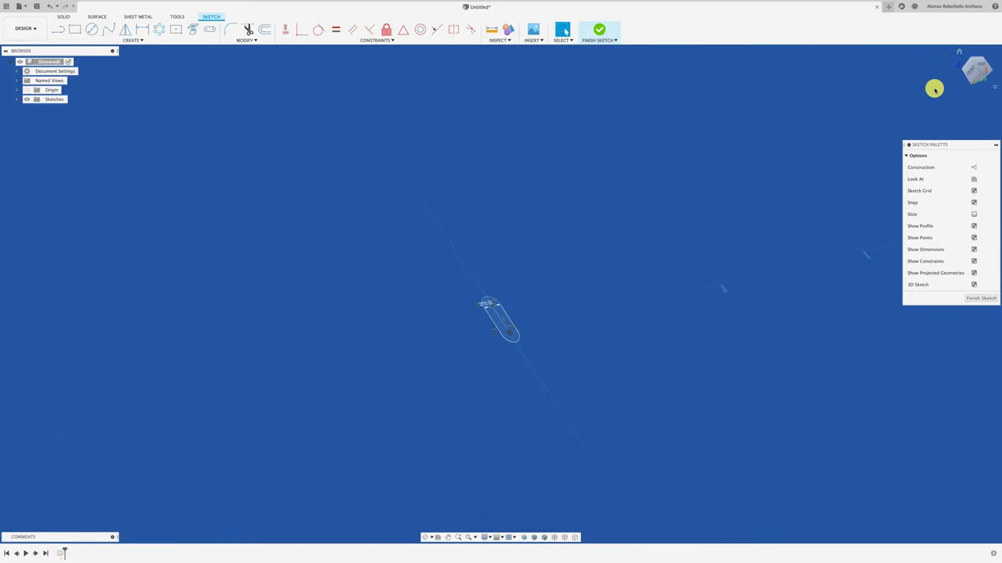
pyautogui.click(976, 68)
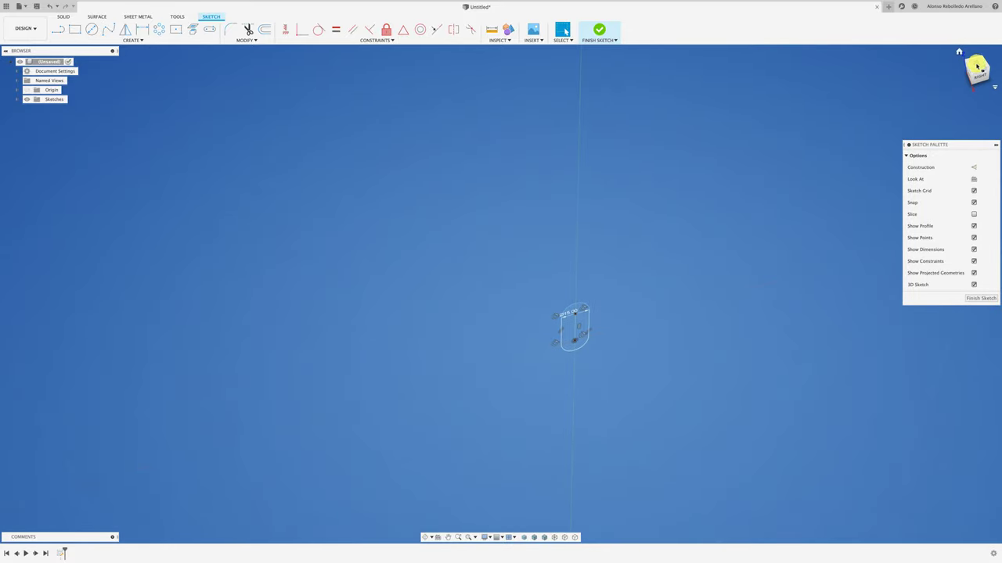
pyautogui.click(977, 68)
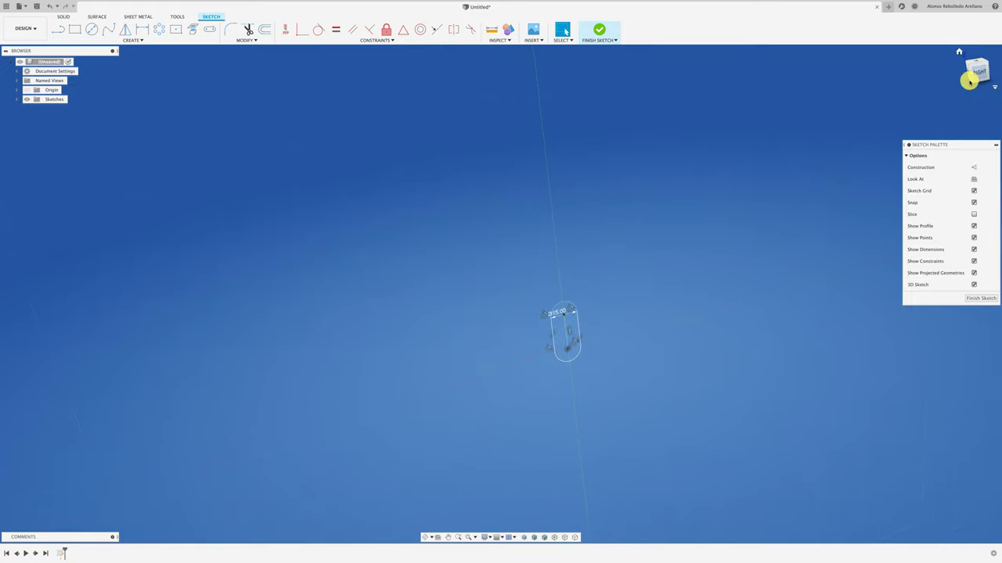
pyautogui.moveTo(977, 72)
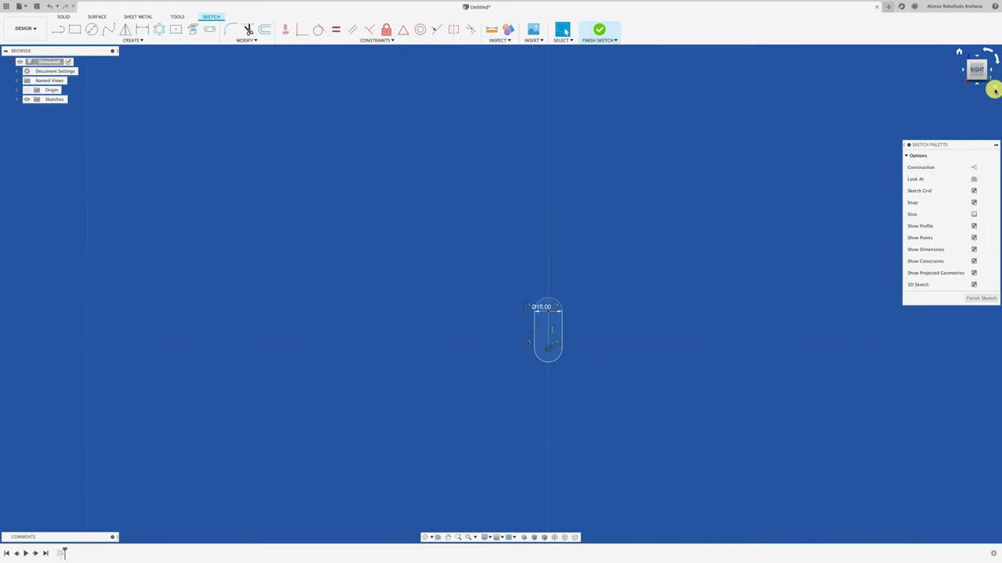
pyautogui.click(994, 90)
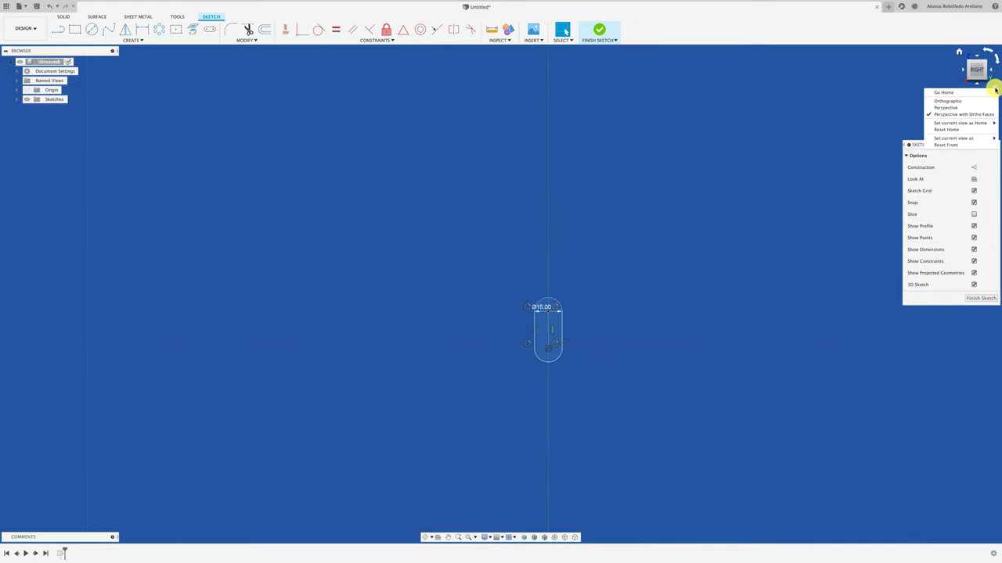
pyautogui.moveTo(956, 137)
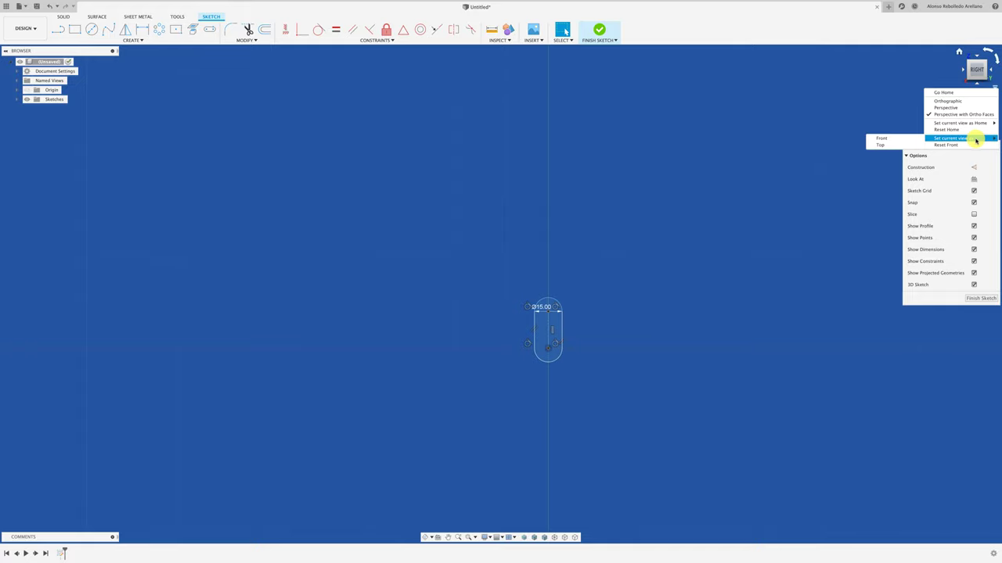
pyautogui.click(885, 145)
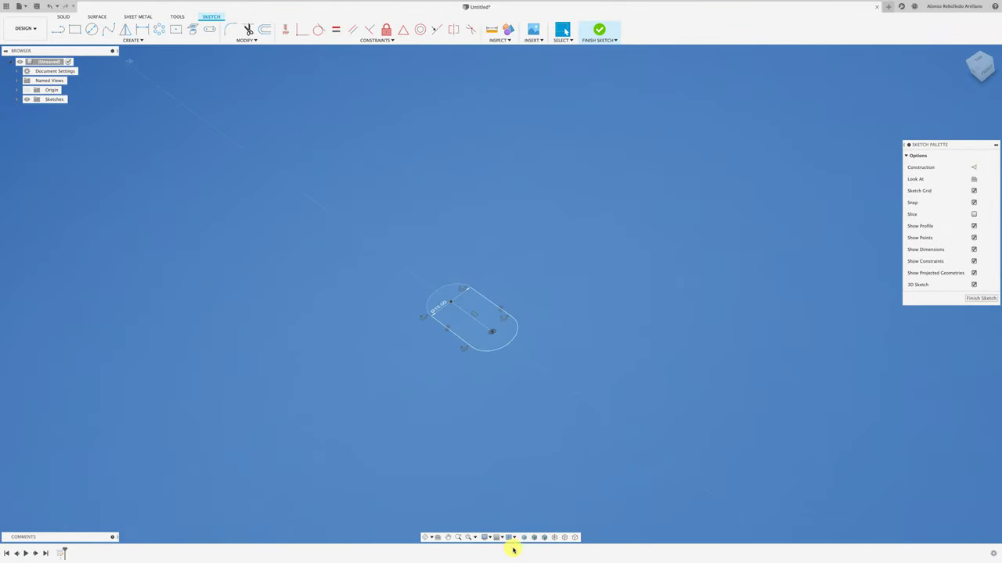
# Step: Change the camera projection mode in Display Settings and begin extruding the slot profile
pyautogui.click(486, 537)
pyautogui.moveTo(498, 510)
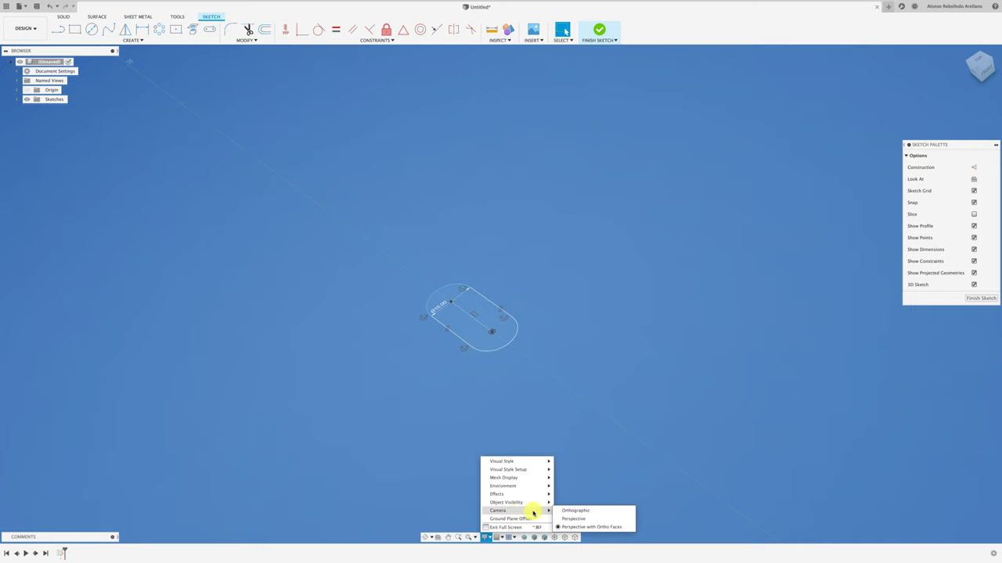
pyautogui.click(600, 529)
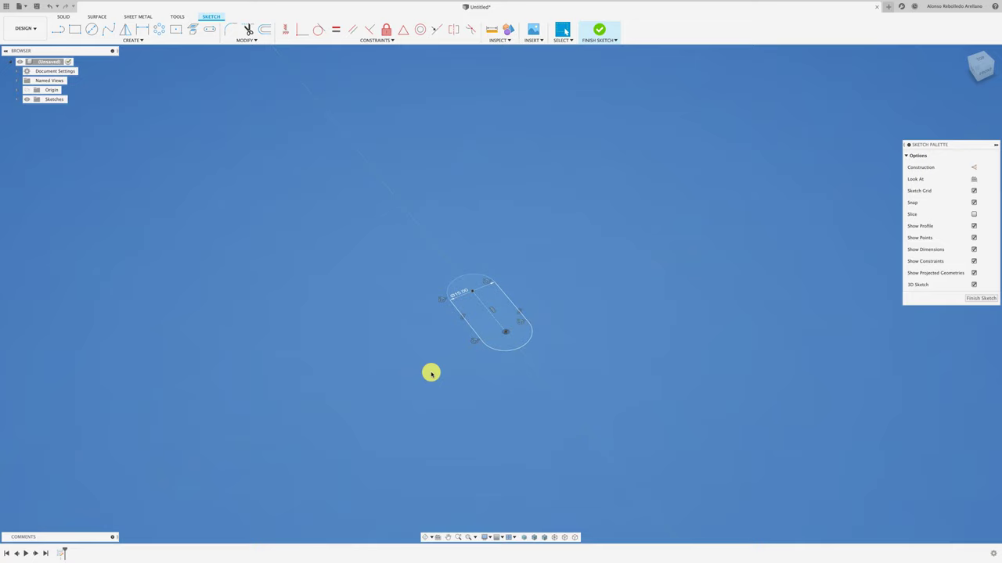
pyautogui.press('e')
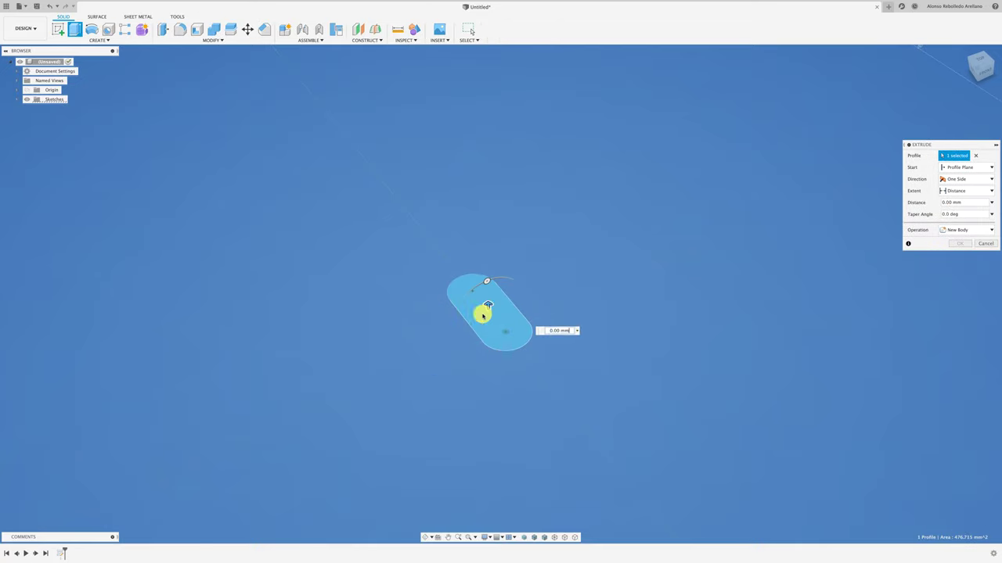
# Step: Extrude the slot profile 3 mm into a solid body
pyautogui.moveTo(484, 313); pyautogui.dragTo(488, 297)
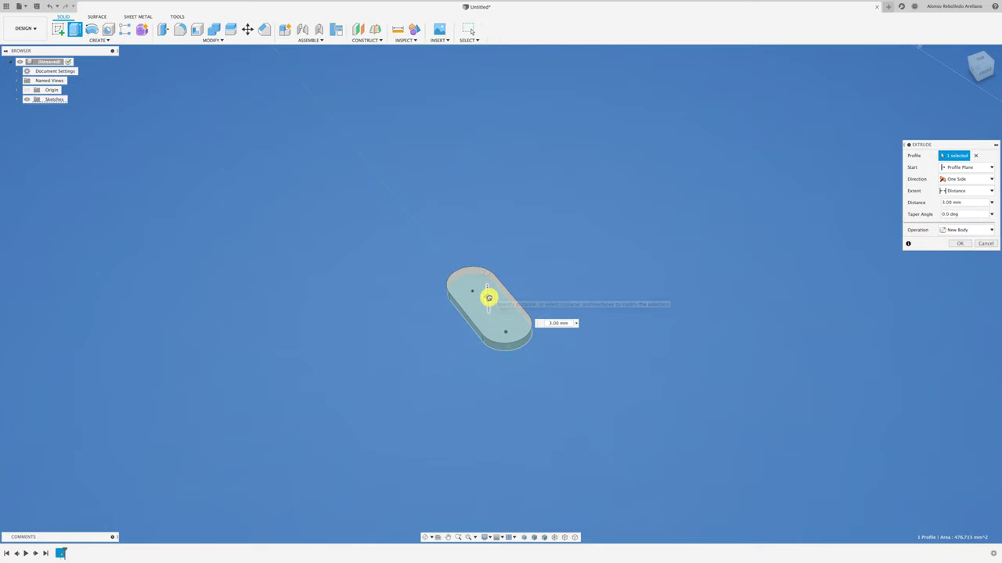
pyautogui.click(959, 243)
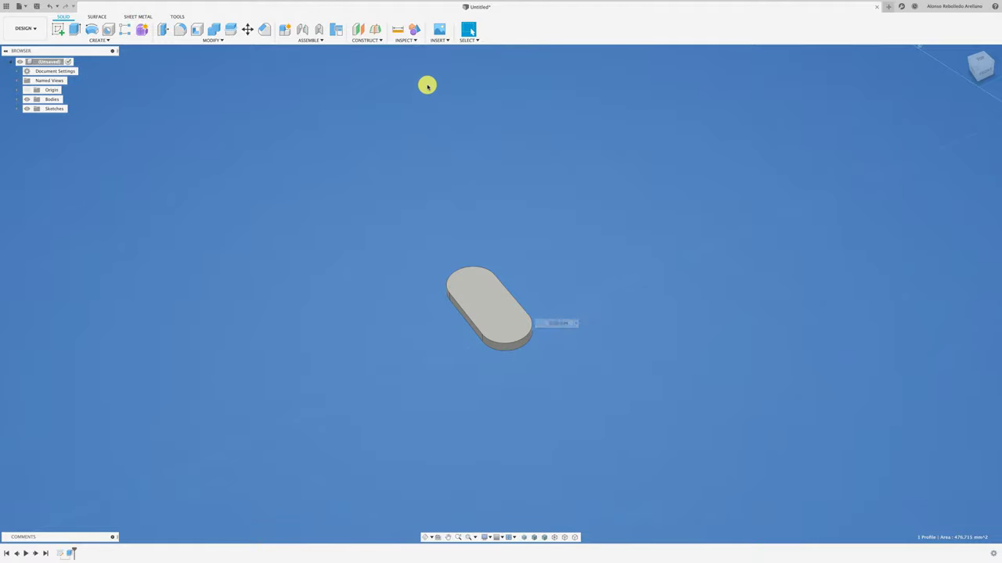
pyautogui.click(415, 29)
pyautogui.moveTo(530, 231)
pyautogui.keyDown('shift'); pyautogui.mouseDown(button='middle')
pyautogui.moveTo(432, 227)
pyautogui.moveTo(418, 240)
pyautogui.mouseUp(button='middle'); pyautogui.keyUp('shift')
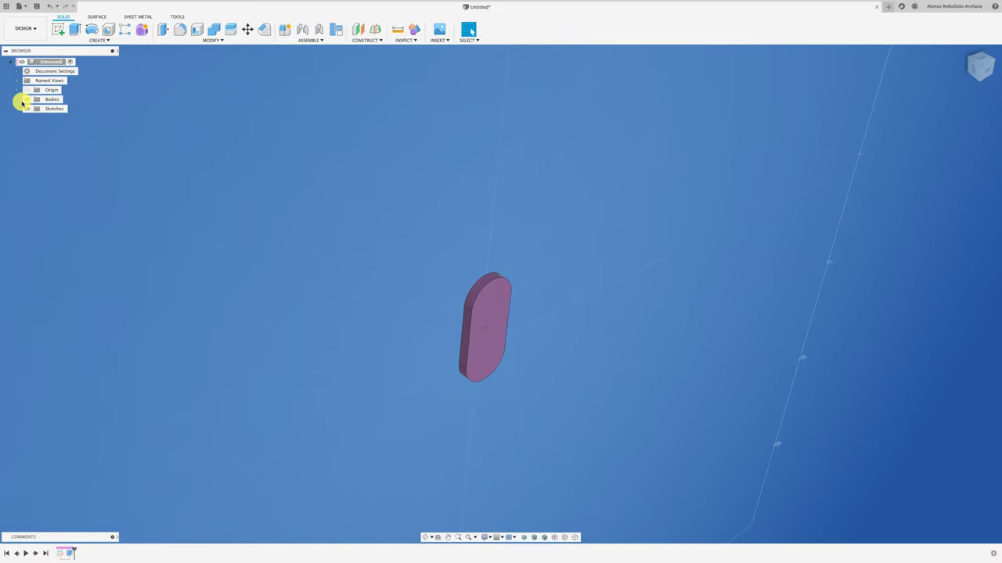
# Step: Convert Body1 into its own component, Component1:1
pyautogui.click(17, 99)
pyautogui.rightClick(56, 108)
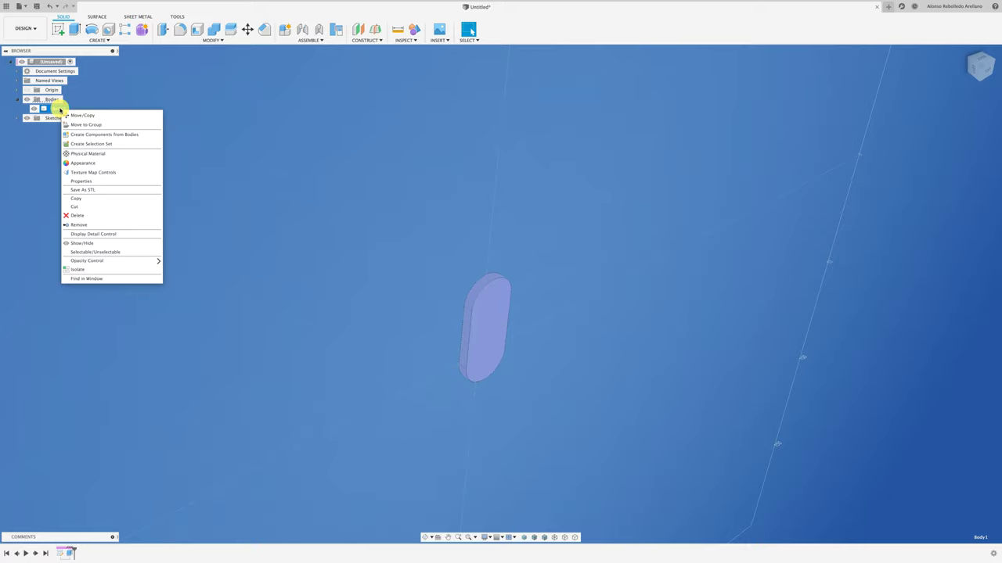
pyautogui.click(93, 134)
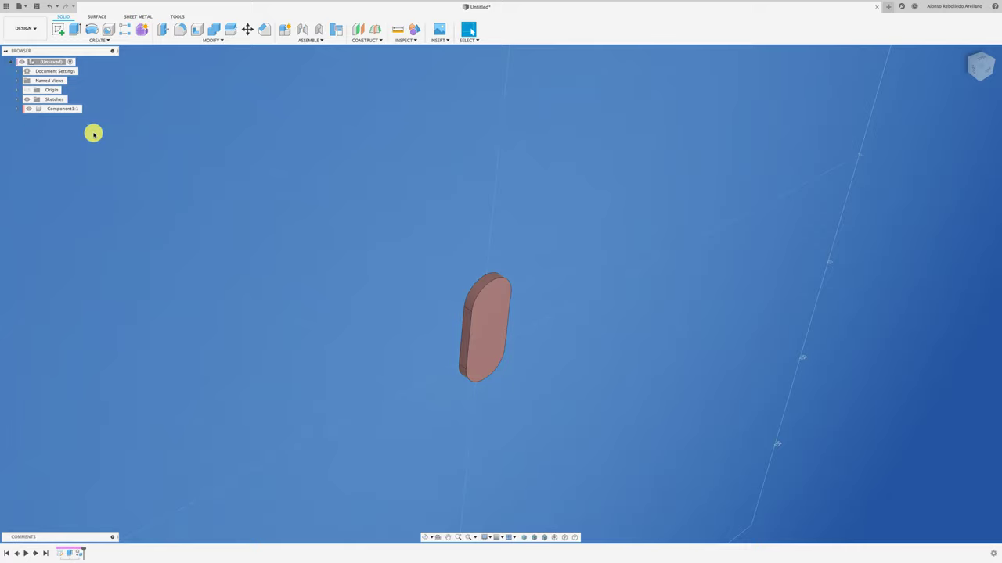
pyautogui.keyDown('shift'); pyautogui.moveTo(214, 214); pyautogui.dragTo(67, 114, button='middle'); pyautogui.keyUp('shift')
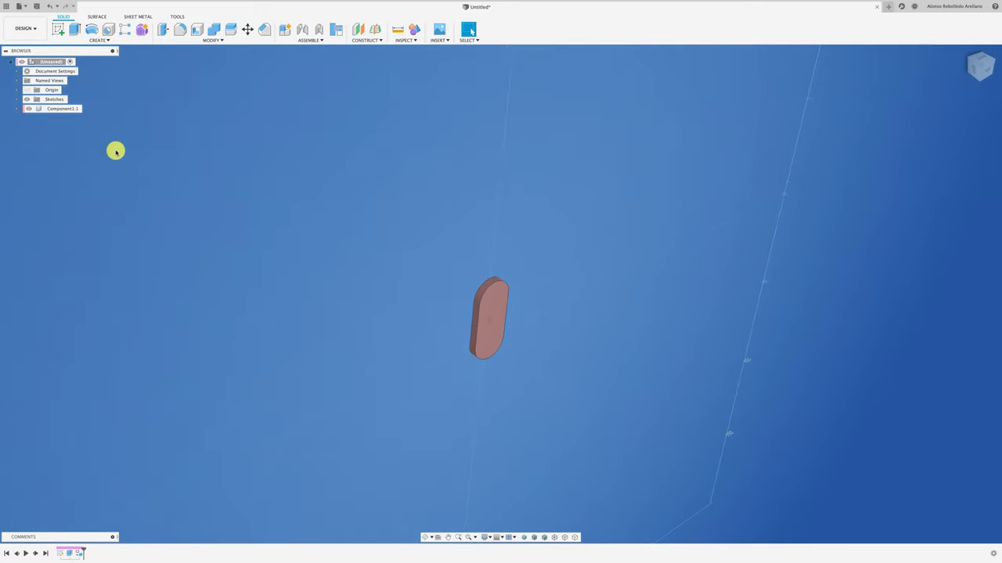
pyautogui.click(62, 109)
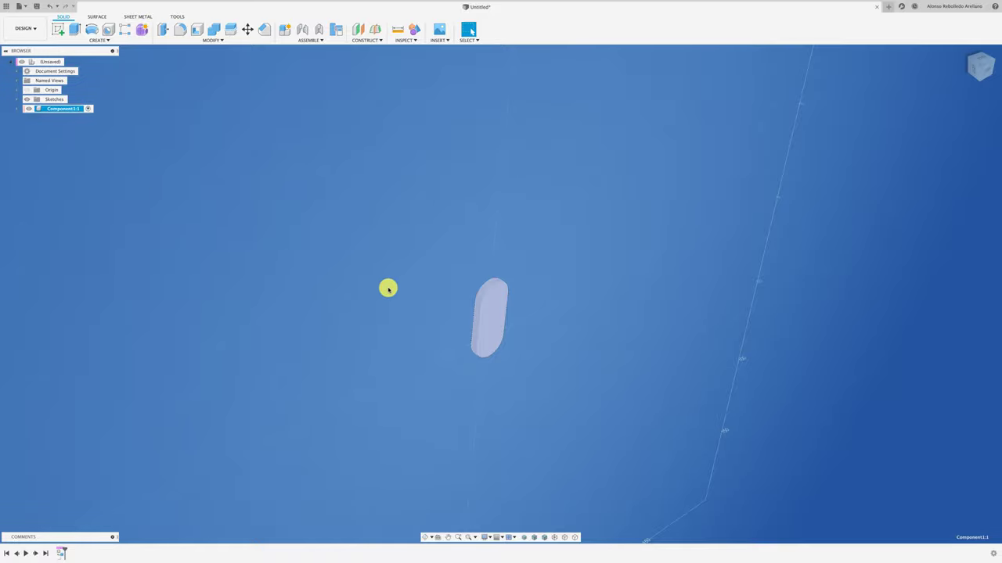
pyautogui.moveTo(386, 286)
pyautogui.keyDown('shift'); pyautogui.mouseDown(button='middle')
pyautogui.moveTo(350, 249)
pyautogui.moveTo(599, 319)
pyautogui.mouseUp(button='middle'); pyautogui.keyUp('shift')
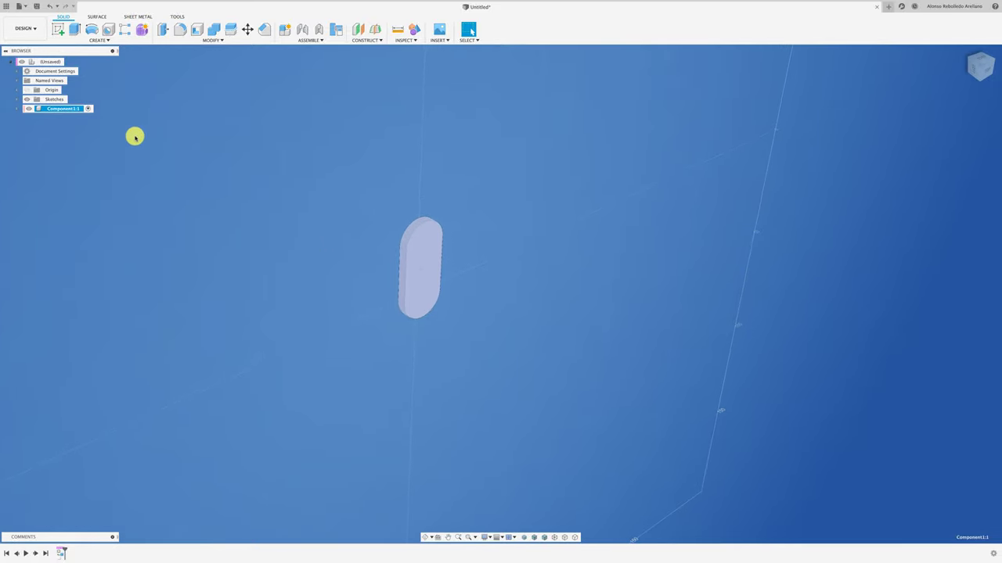
# Step: Copy Component1:1 and paste a second instance into the design
pyautogui.rightClick(80, 110)
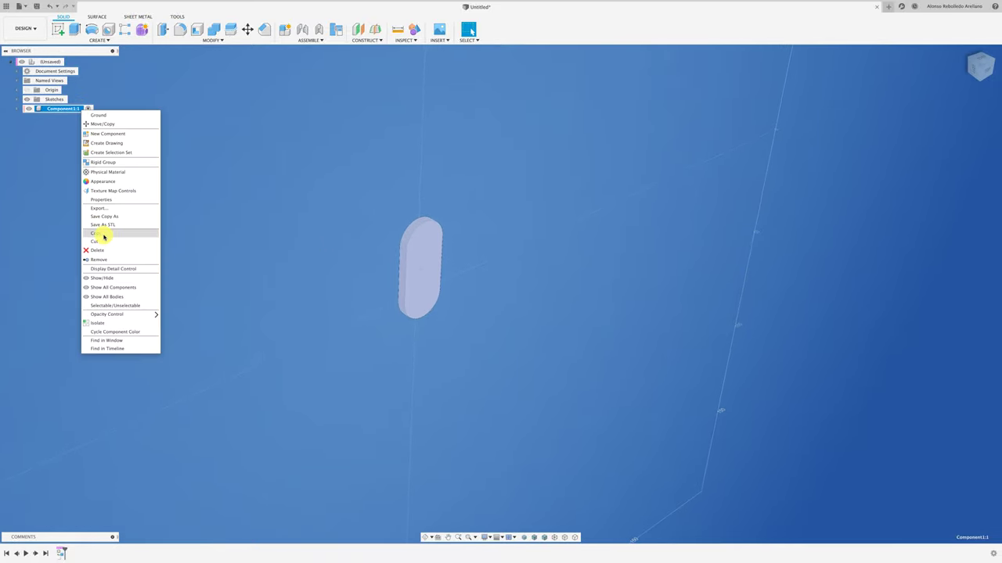
pyautogui.click(95, 233)
pyautogui.rightClick(60, 62)
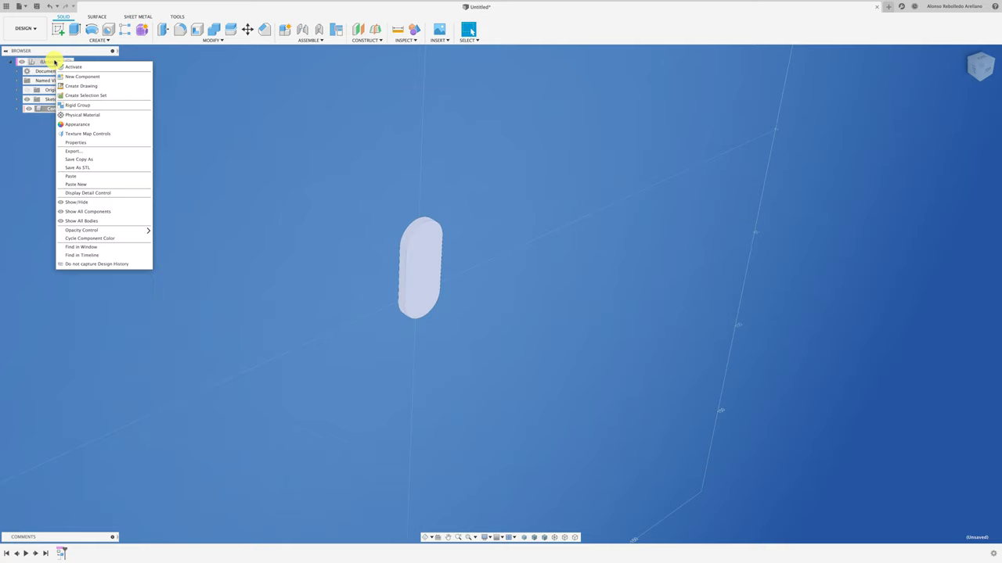
pyautogui.click(94, 177)
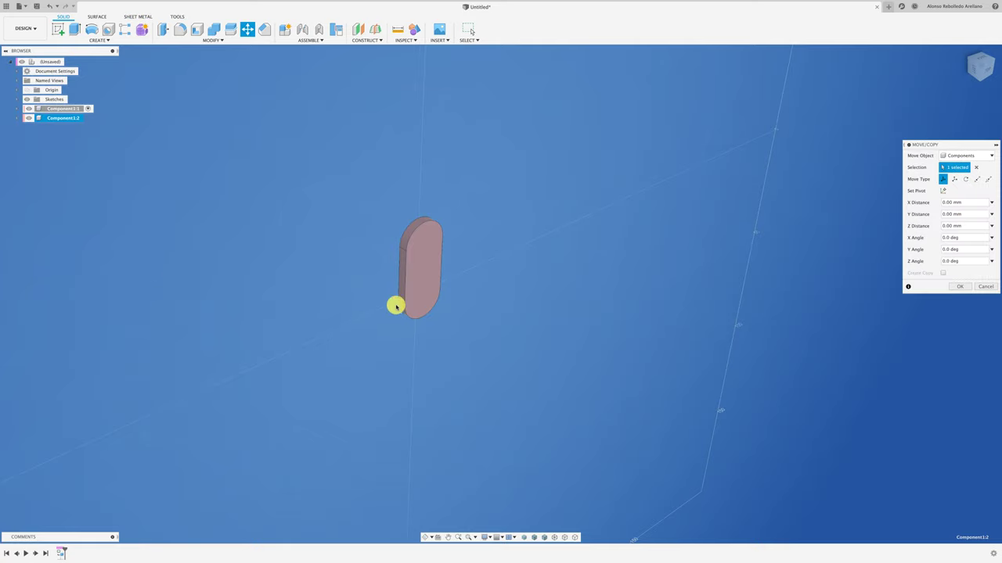
# Step: Move the pasted Component1:2 6 mm along X beside the original
pyautogui.moveTo(436, 281); pyautogui.dragTo(450, 285)
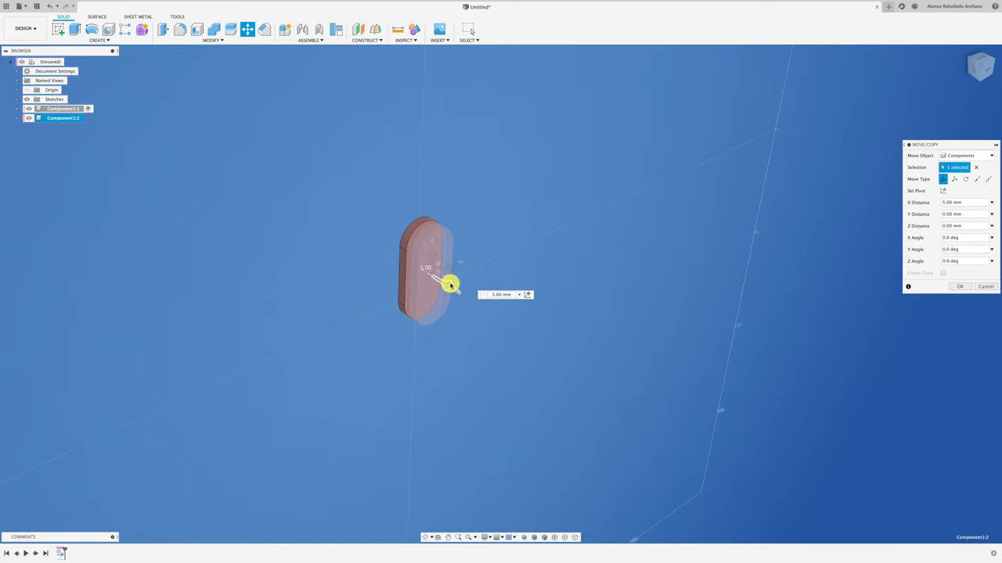
pyautogui.click(975, 71)
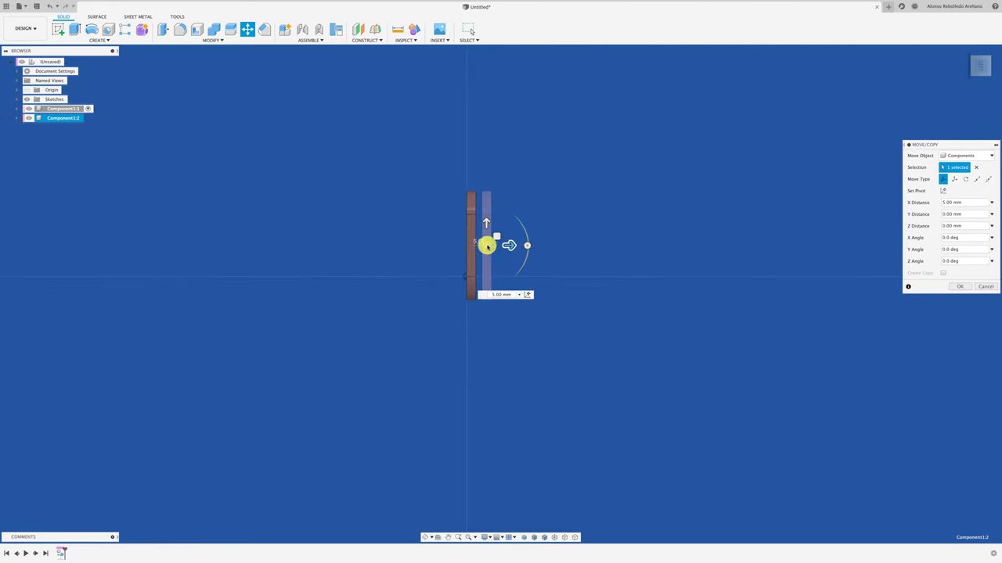
pyautogui.moveTo(506, 247); pyautogui.dragTo(517, 246)
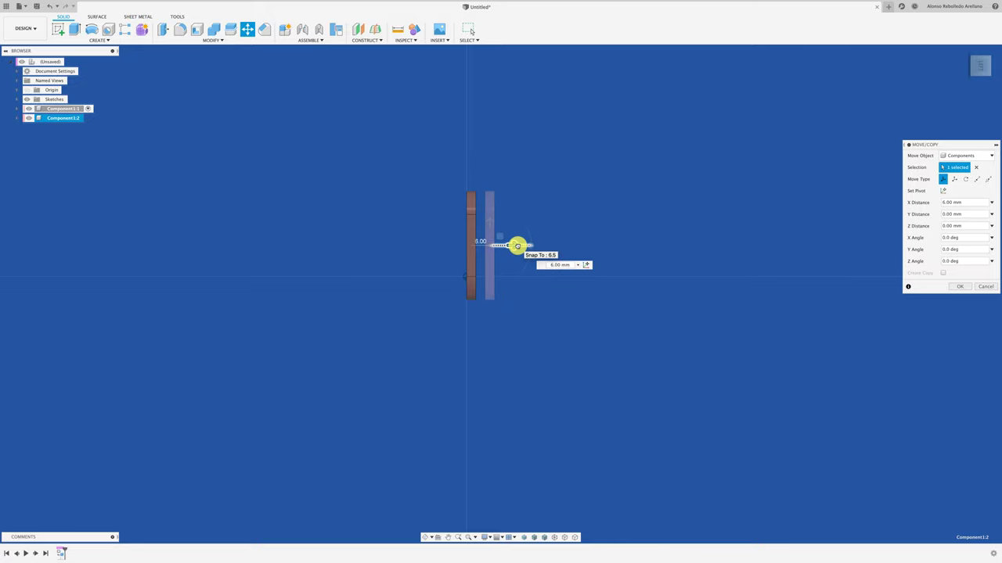
pyautogui.click(959, 287)
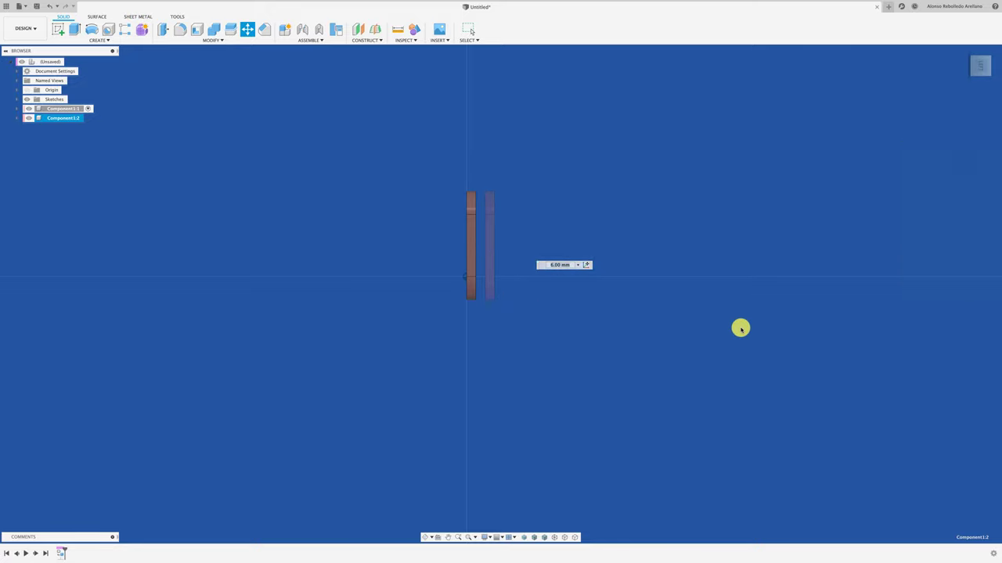
pyautogui.moveTo(740, 329)
pyautogui.keyDown('shift'); pyautogui.mouseDown(button='middle')
pyautogui.moveTo(629, 351)
pyautogui.moveTo(548, 313)
pyautogui.mouseUp(button='middle'); pyautogui.keyUp('shift')
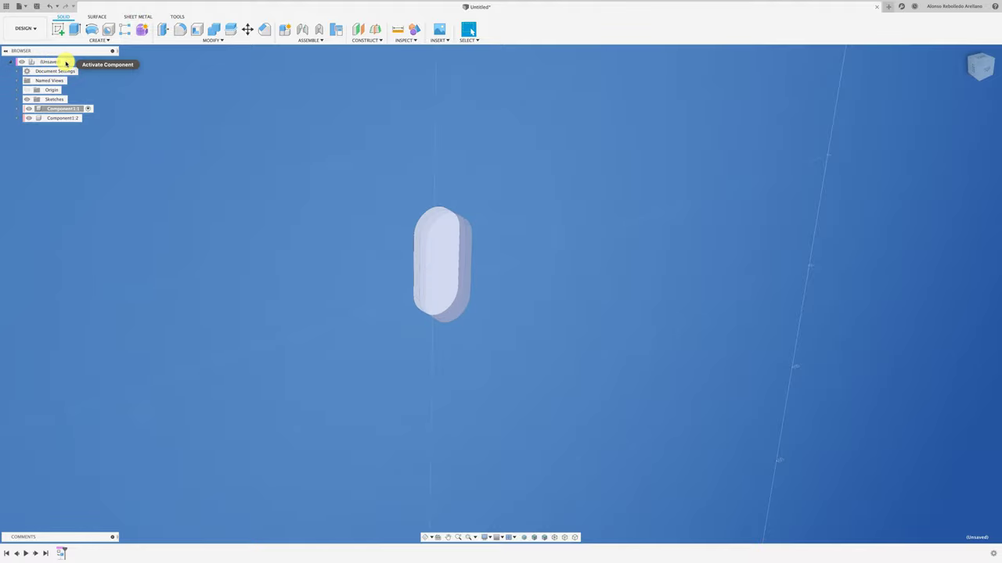
# Step: With the root active, sketch a small circle near the lower end of the plate face
pyautogui.click(70, 61)
pyautogui.moveTo(177, 112)
pyautogui.keyDown('shift'); pyautogui.mouseDown(button='middle')
pyautogui.moveTo(270, 171)
pyautogui.moveTo(487, 353)
pyautogui.moveTo(514, 339)
pyautogui.moveTo(499, 282)
pyautogui.moveTo(492, 371)
pyautogui.moveTo(494, 311)
pyautogui.moveTo(500, 326)
pyautogui.moveTo(425, 342)
pyautogui.mouseUp(button='middle'); pyautogui.keyUp('shift')
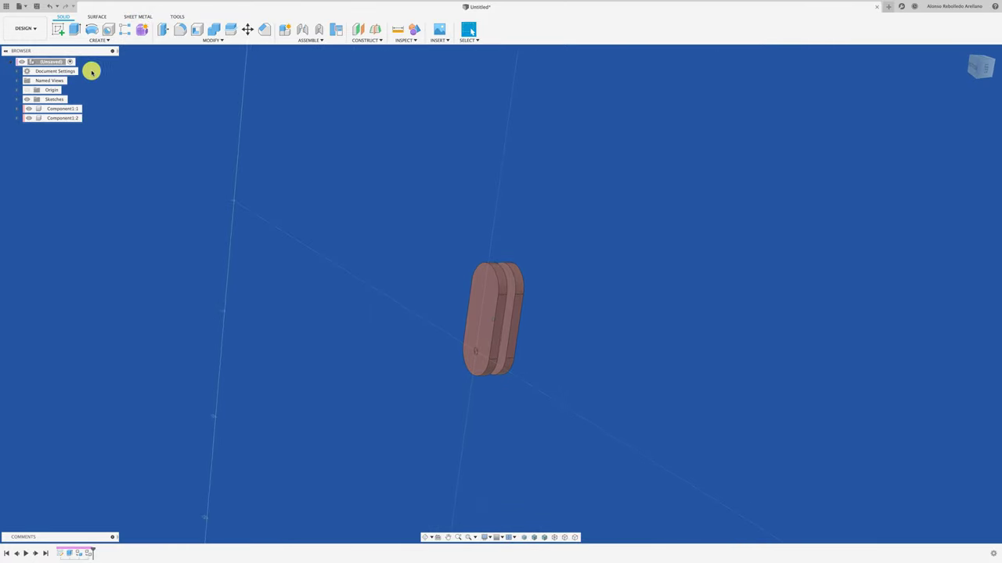
pyautogui.click(65, 31)
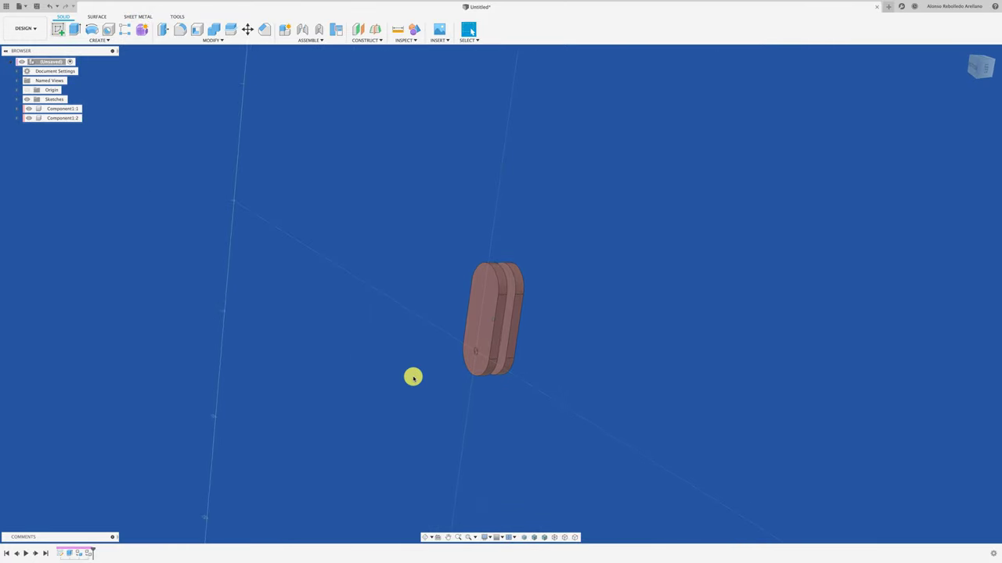
pyautogui.click(465, 364)
pyautogui.press('c')
pyautogui.click(474, 352)
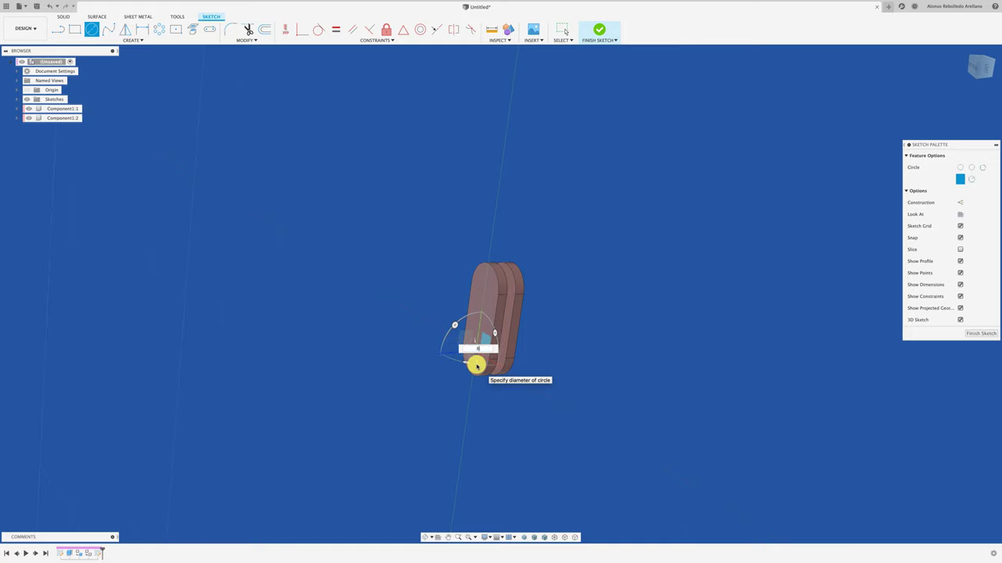
pyautogui.press('Return')
pyautogui.press('Escape')
# Step: Try extruding the circle 3 mm as a pin, then cancel the extrusion
pyautogui.press('e')
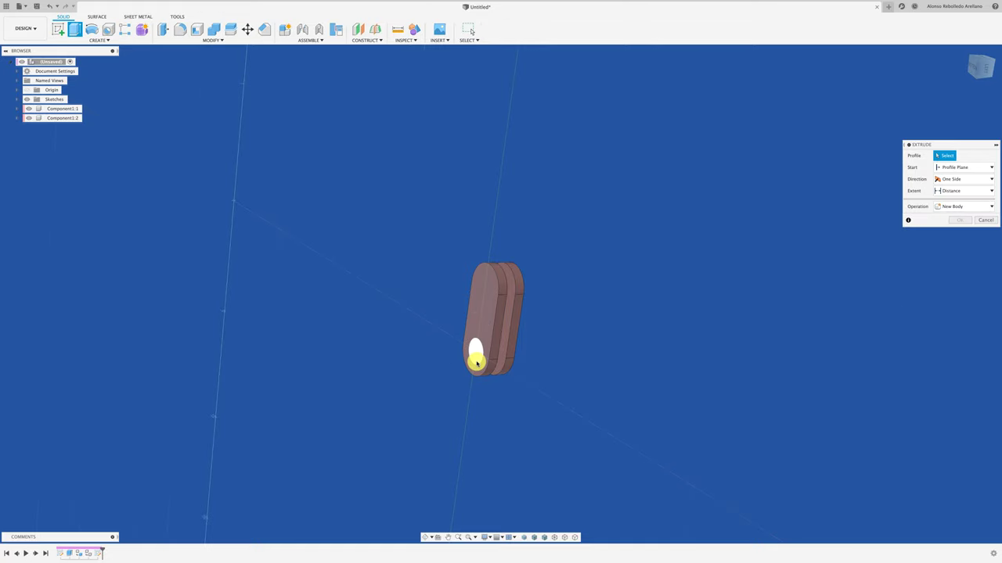
pyautogui.click(472, 353)
pyautogui.moveTo(467, 353); pyautogui.dragTo(461, 354)
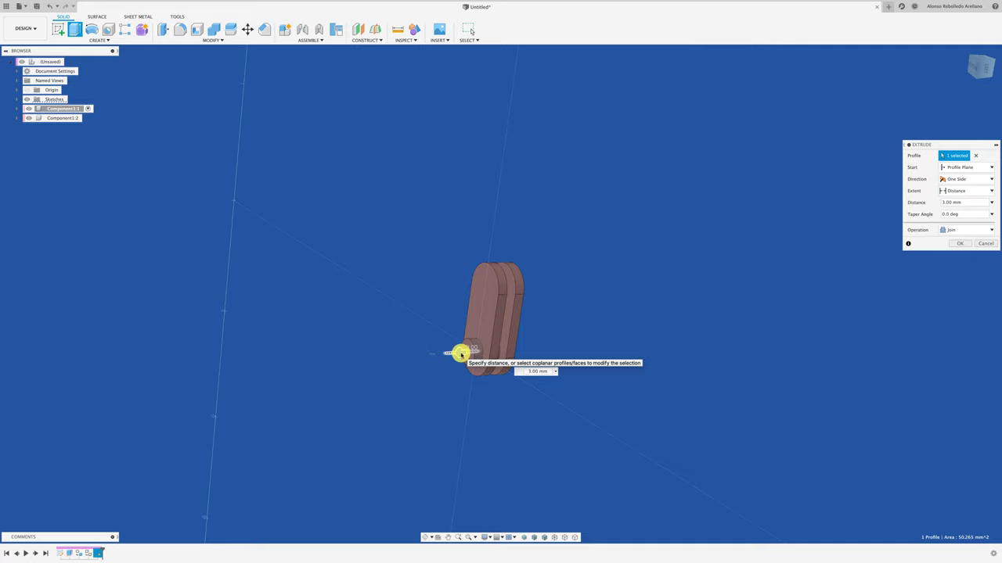
pyautogui.keyDown('shift'); pyautogui.hscroll(5, 463, 398); pyautogui.keyUp('shift')
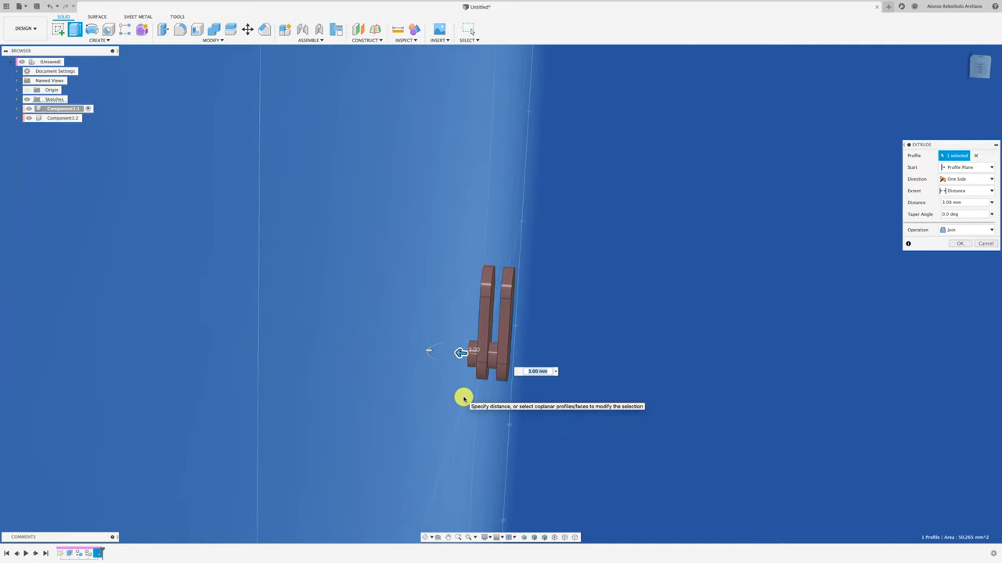
pyautogui.keyDown('shift'); pyautogui.hscroll(5, 463, 398); pyautogui.keyUp('shift')
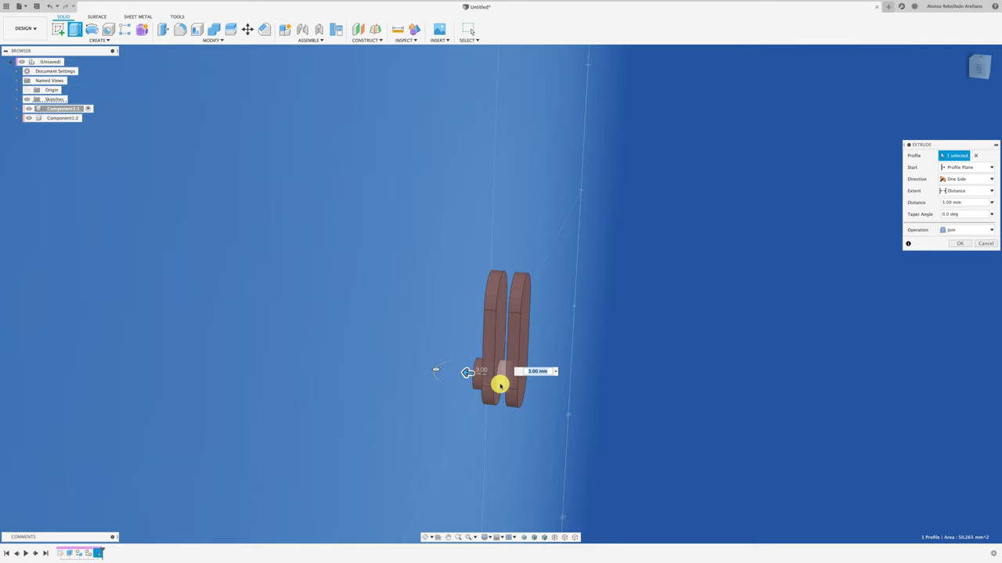
pyautogui.click(985, 244)
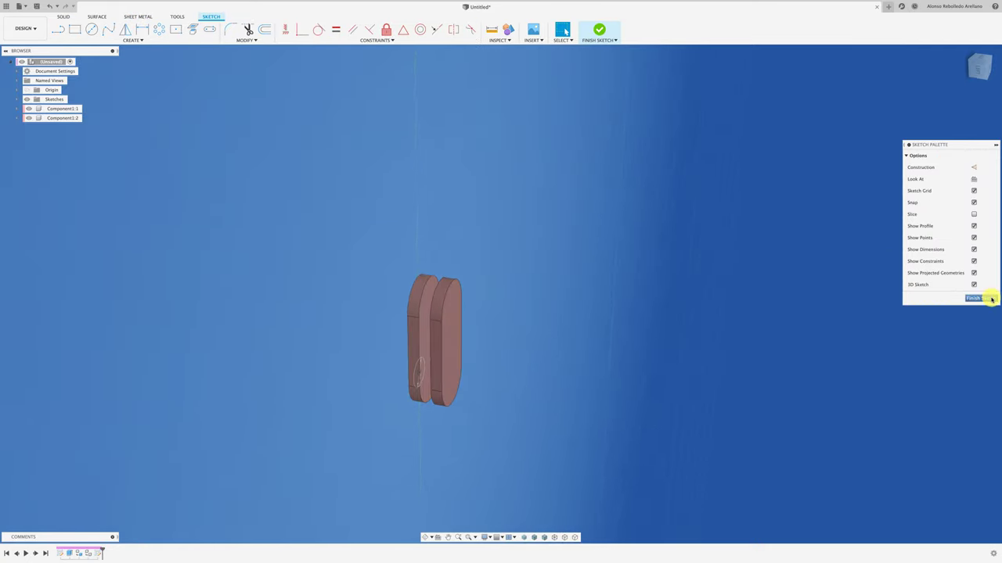
# Step: Finish the sketch, delete Component1:2 from the browser, and select Component1:1
pyautogui.click(991, 299)
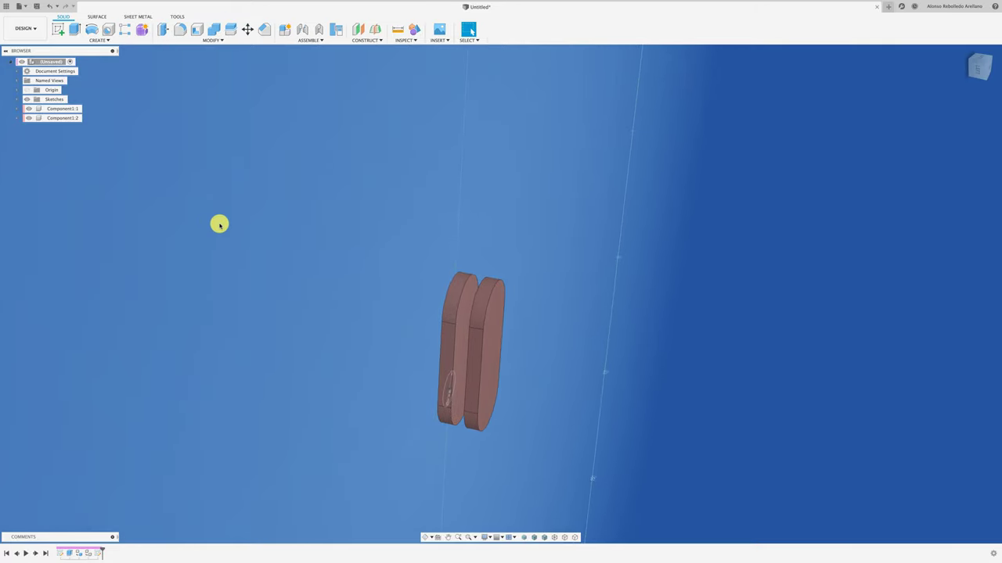
pyautogui.click(67, 118)
pyautogui.rightClick(67, 117)
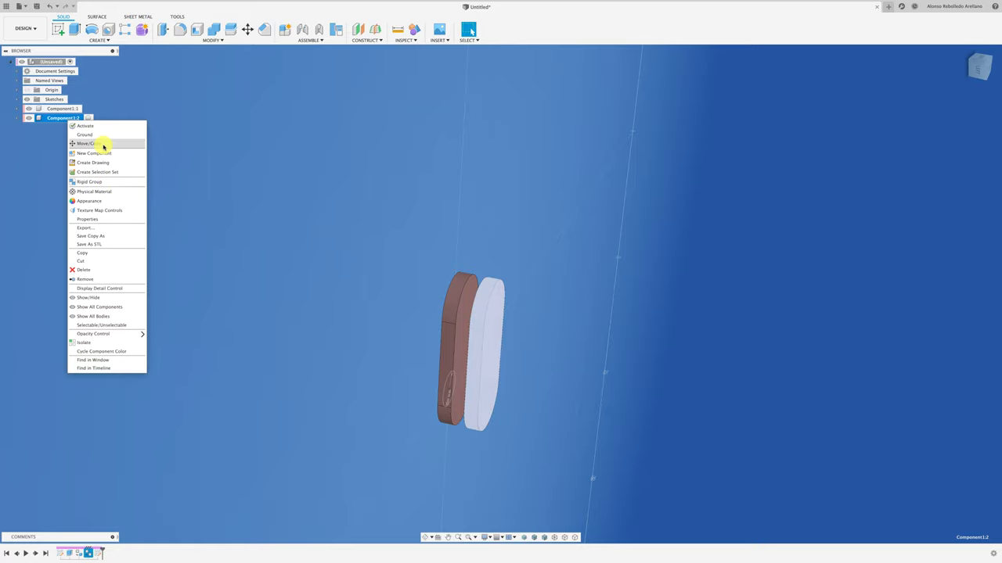
pyautogui.press('Delete')
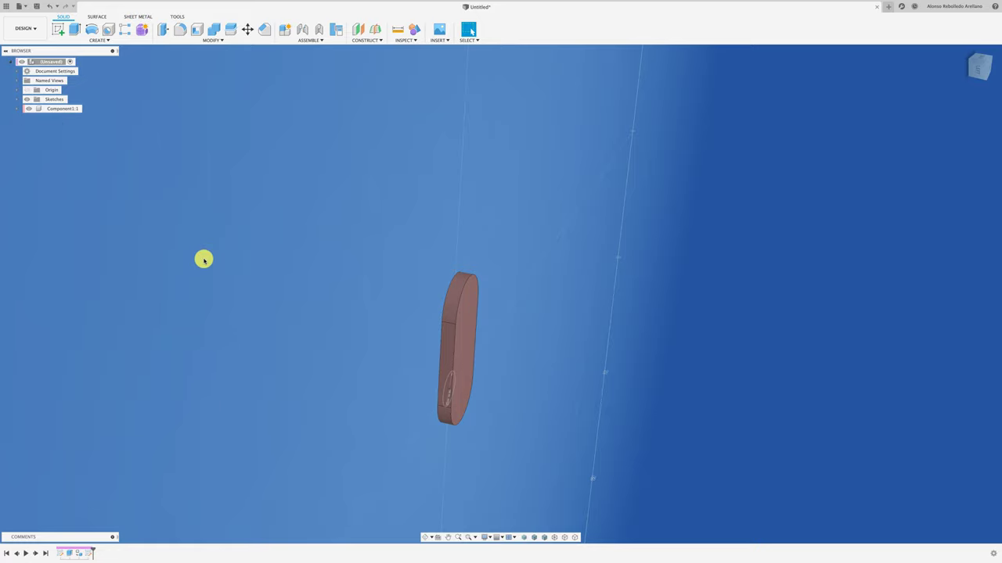
pyautogui.click(65, 110)
pyautogui.rightClick(64, 106)
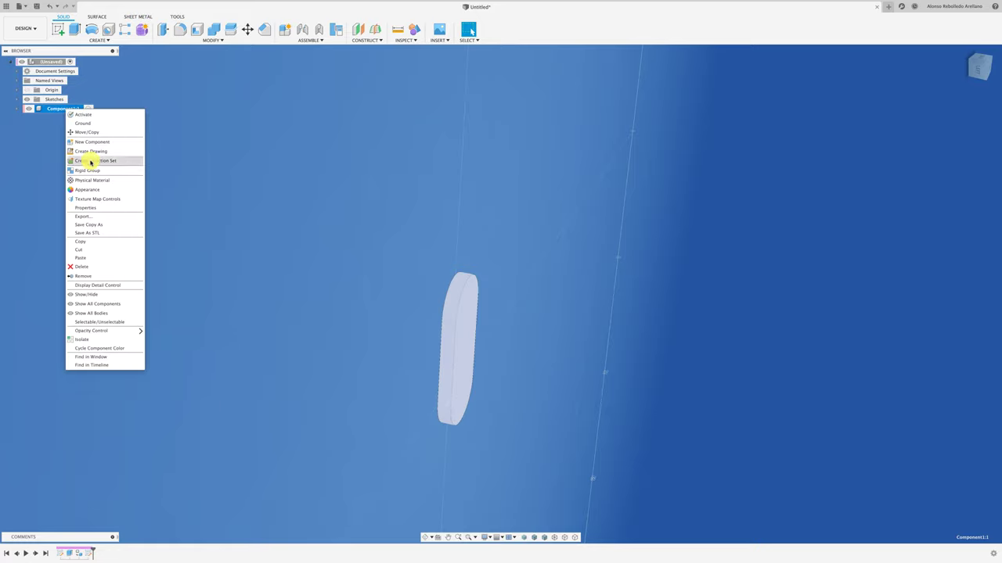
# Step: Copy Component1:1, Paste New as Component2:1, and move it 6 mm along X
pyautogui.click(90, 241)
pyautogui.rightClick(58, 63)
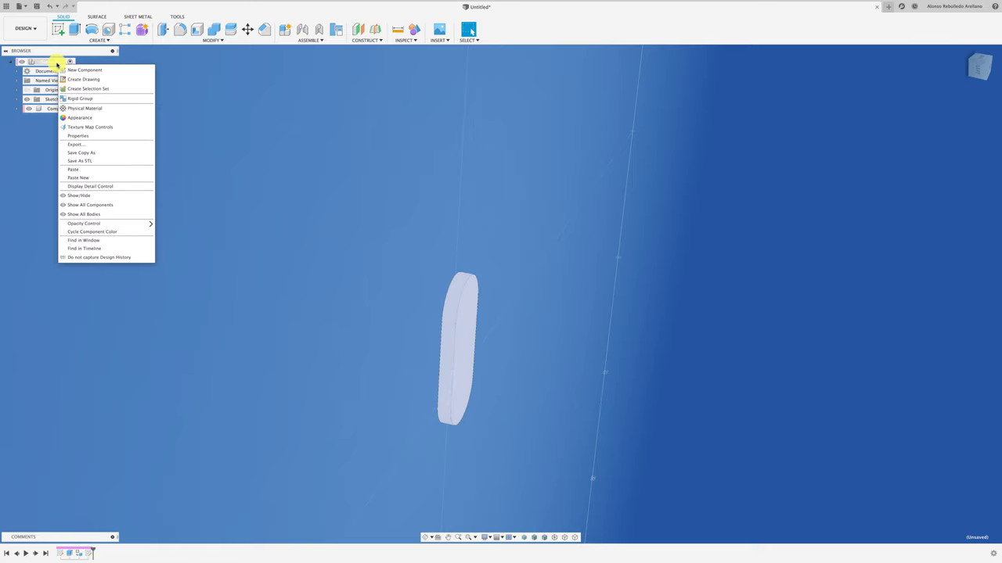
pyautogui.click(91, 180)
pyautogui.moveTo(164, 232)
pyautogui.keyDown('shift'); pyautogui.mouseDown(button='middle')
pyautogui.moveTo(496, 352)
pyautogui.moveTo(782, 195)
pyautogui.mouseUp(button='middle'); pyautogui.keyUp('shift')
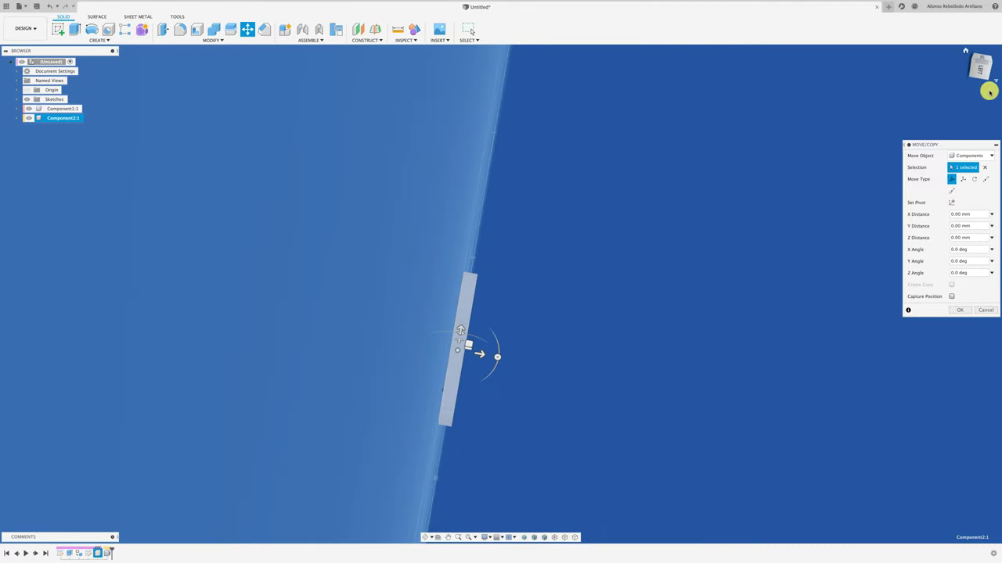
pyautogui.click(982, 70)
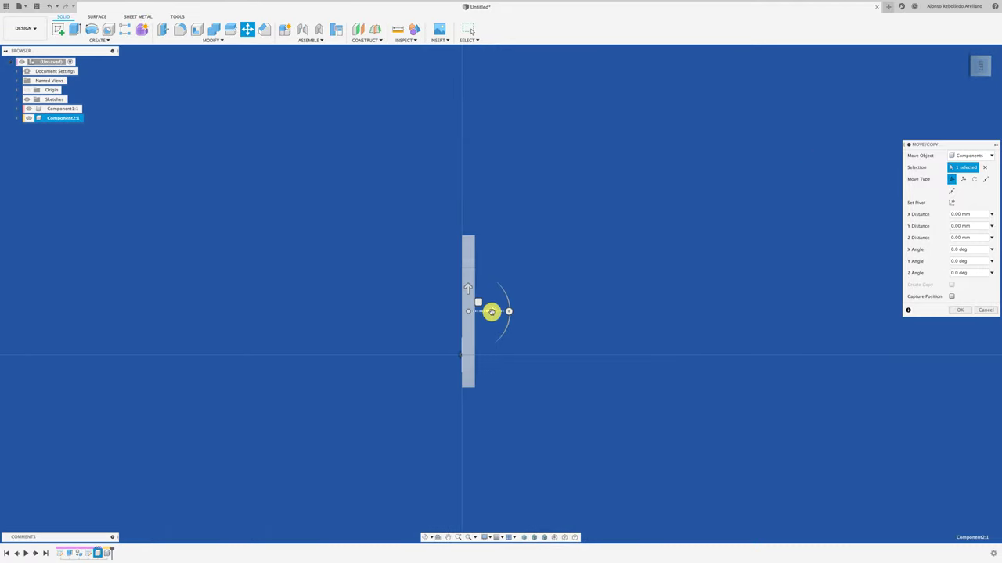
pyautogui.moveTo(490, 311); pyautogui.dragTo(518, 311)
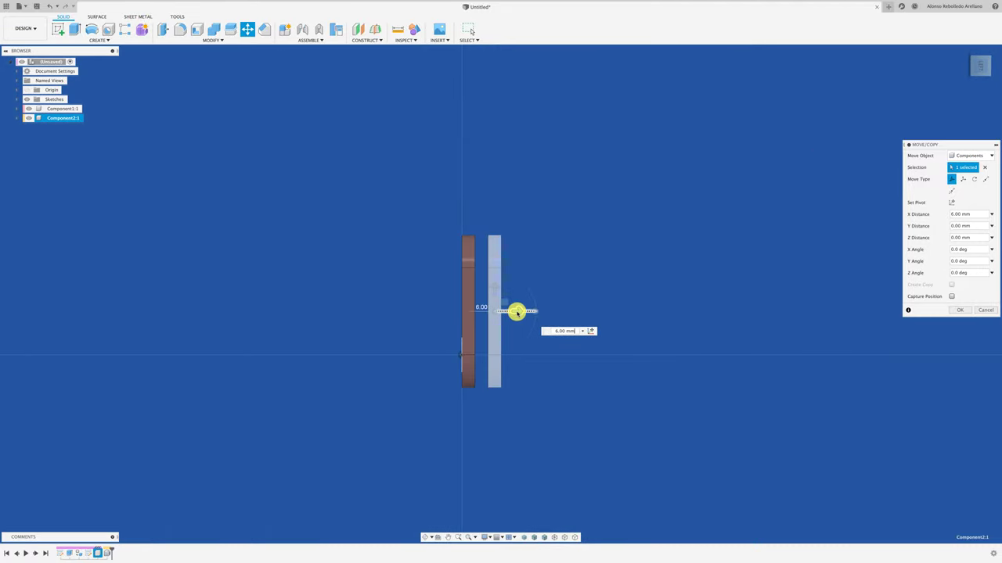
pyautogui.click(953, 310)
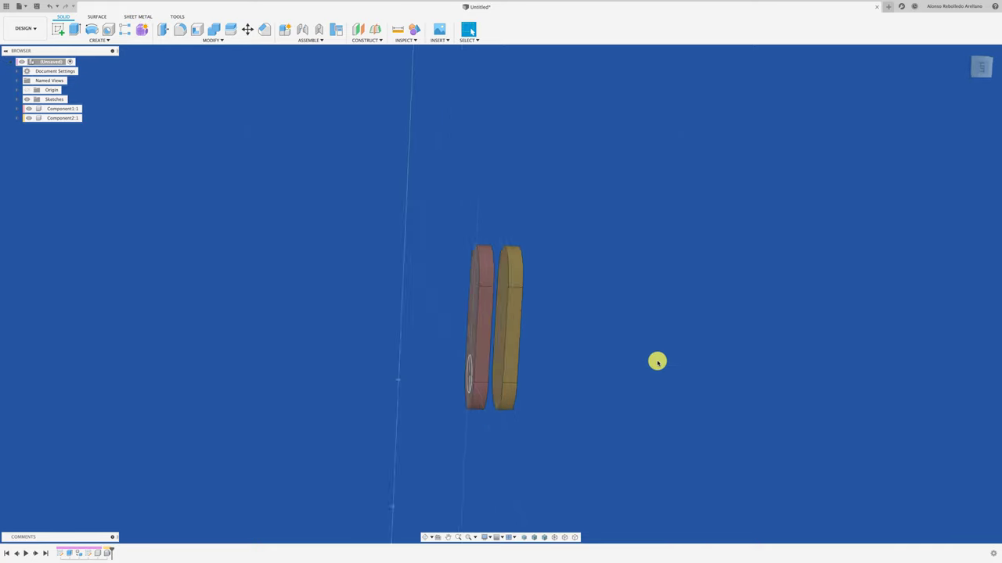
pyautogui.keyDown('shift'); pyautogui.moveTo(657, 360); pyautogui.dragTo(625, 426, button='middle'); pyautogui.keyUp('shift')
# Step: Extrude the small circle 3 mm with Join to form a pin on Component1:1
pyautogui.press('j')
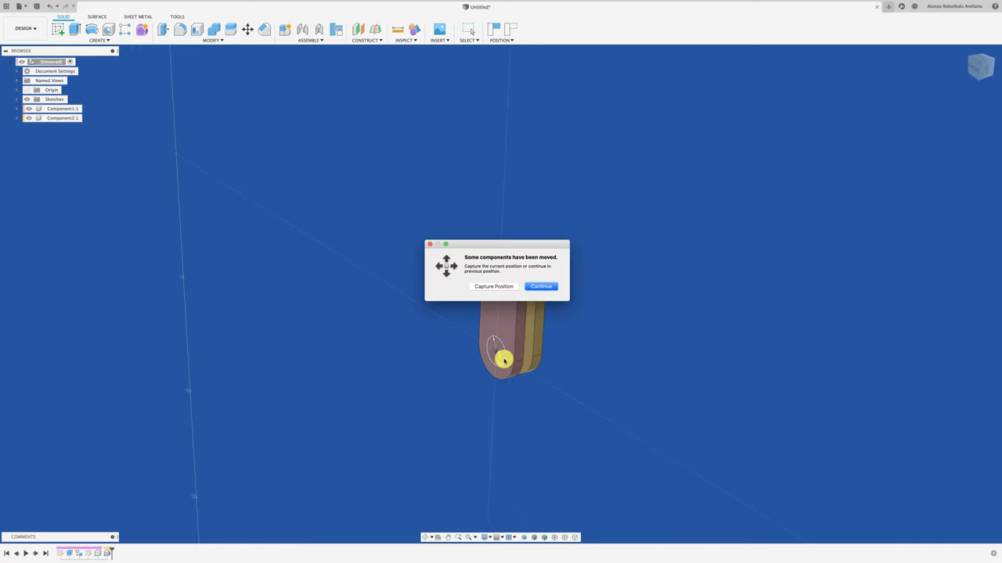
pyautogui.click(510, 288)
pyautogui.click(491, 348)
pyautogui.press('e')
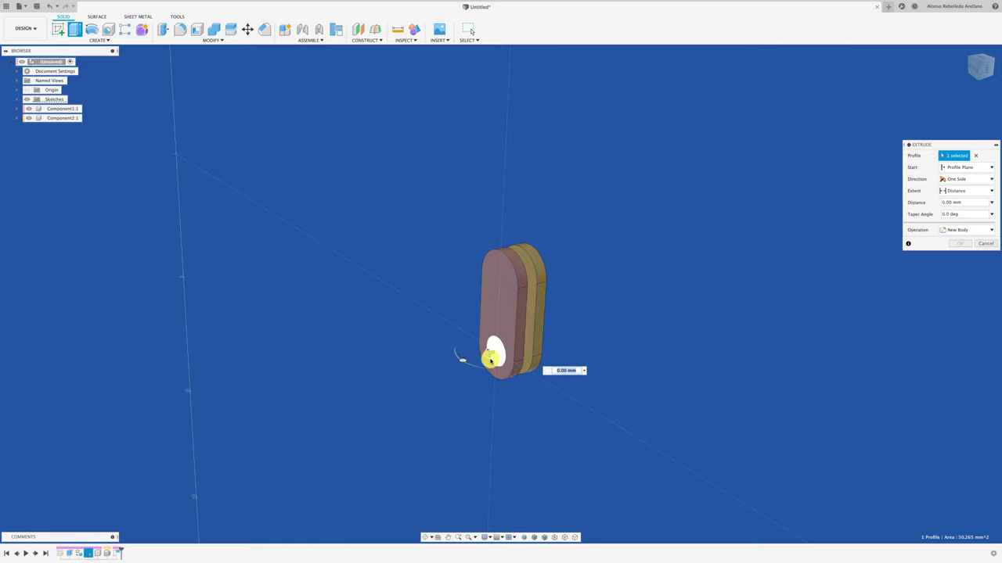
pyautogui.moveTo(487, 354); pyautogui.dragTo(479, 357)
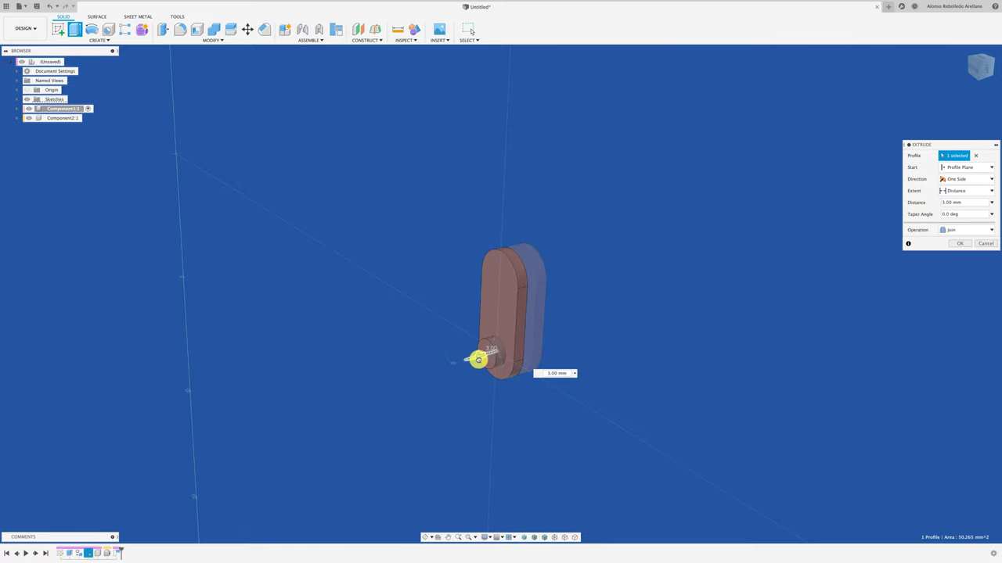
pyautogui.keyDown('shift'); pyautogui.moveTo(485, 362); pyautogui.dragTo(577, 367, button='middle'); pyautogui.keyUp('shift')
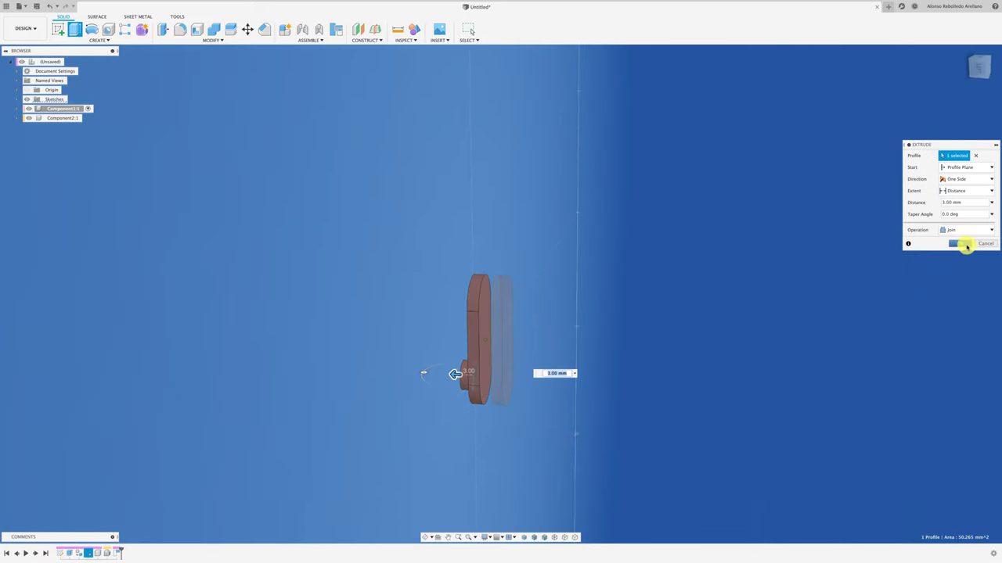
pyautogui.click(961, 243)
pyautogui.moveTo(852, 272)
pyautogui.keyDown('shift'); pyautogui.mouseDown(button='middle')
pyautogui.moveTo(559, 306)
pyautogui.moveTo(532, 331)
pyautogui.mouseUp(button='middle'); pyautogui.keyUp('shift')
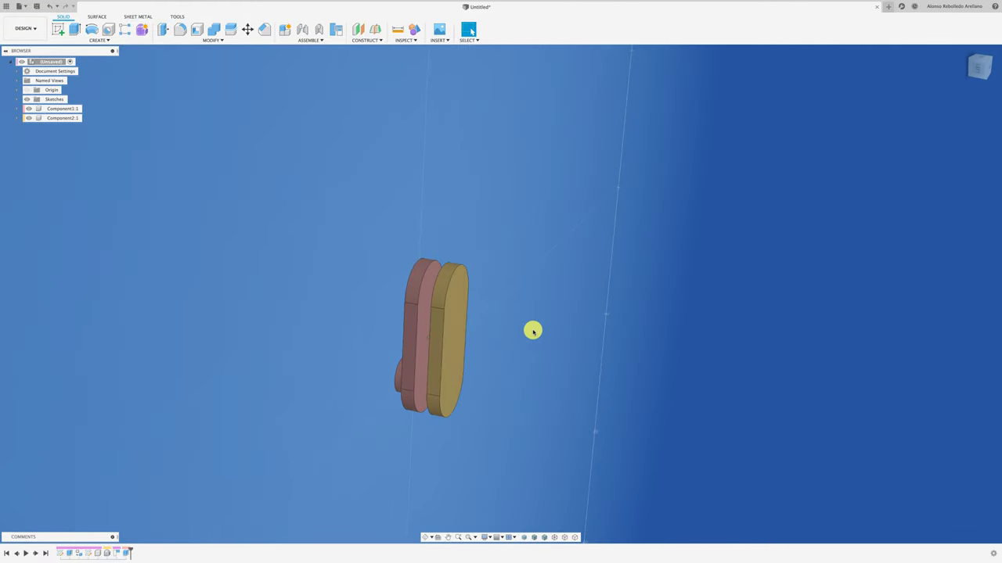
# Step: Activate Component2:1 and project the 4 mm-radius circular edge into a sketch on its face
pyautogui.click(461, 329)
pyautogui.click(74, 118)
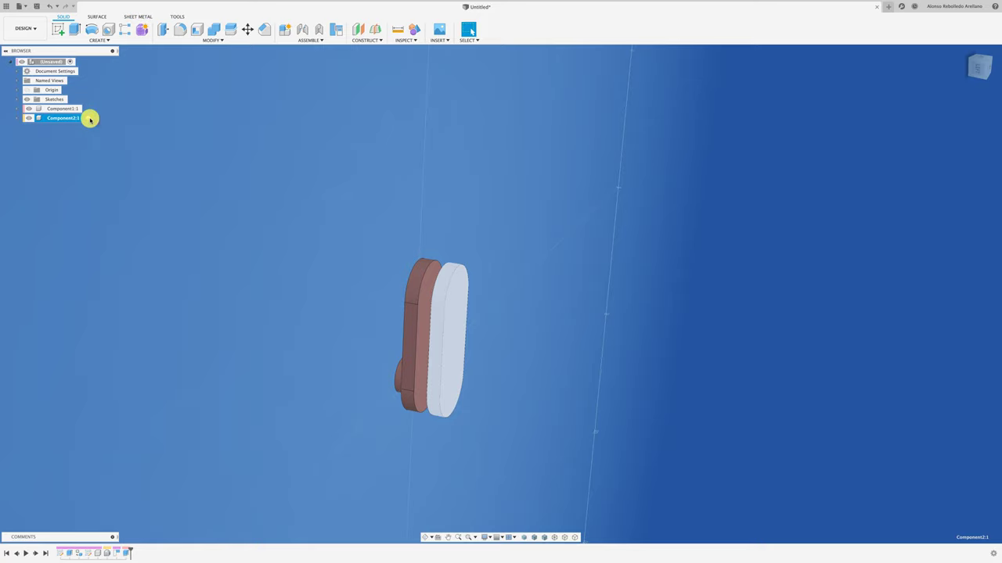
pyautogui.click(89, 118)
pyautogui.click(60, 31)
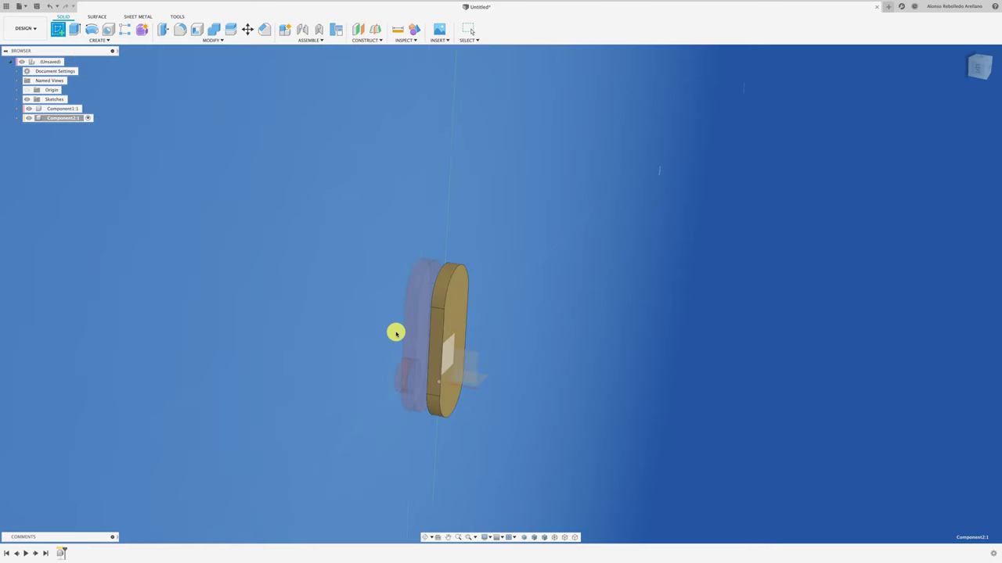
pyautogui.click(454, 405)
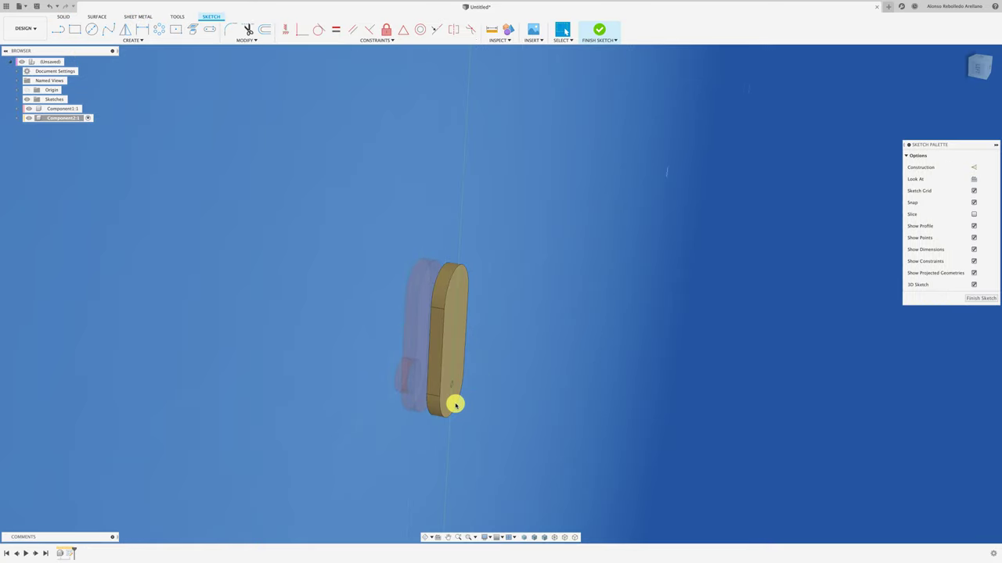
pyautogui.press('p')
pyautogui.click(407, 395)
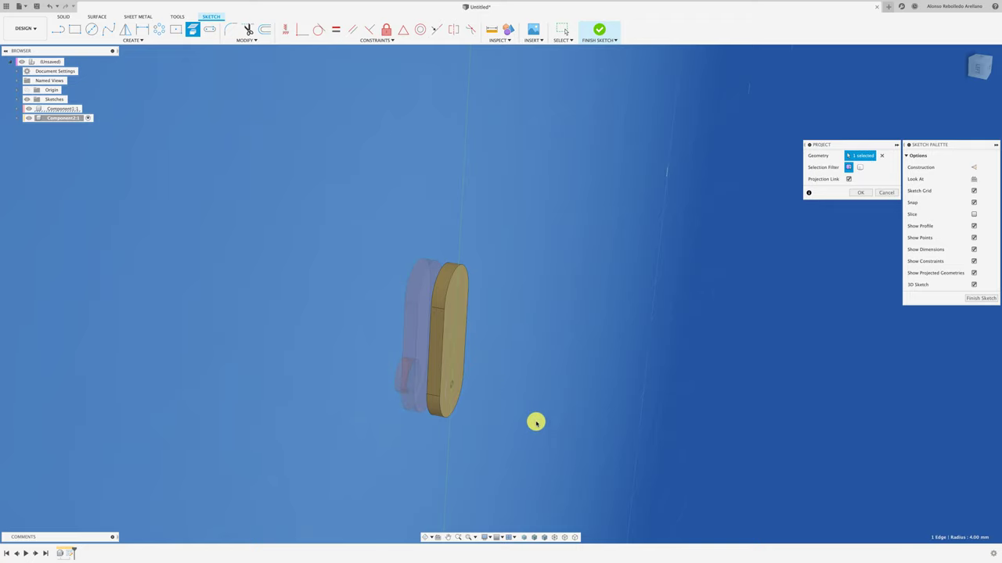
# Step: Extrude the projected circle 3 mm with Join as the second plate's pin
pyautogui.press('Return')
pyautogui.press('e')
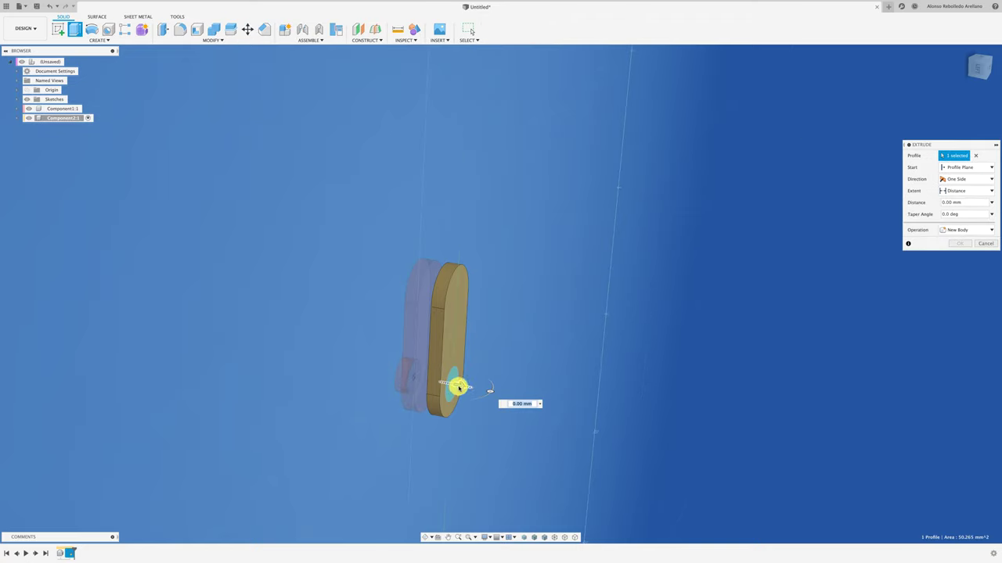
pyautogui.moveTo(468, 388); pyautogui.dragTo(520, 380)
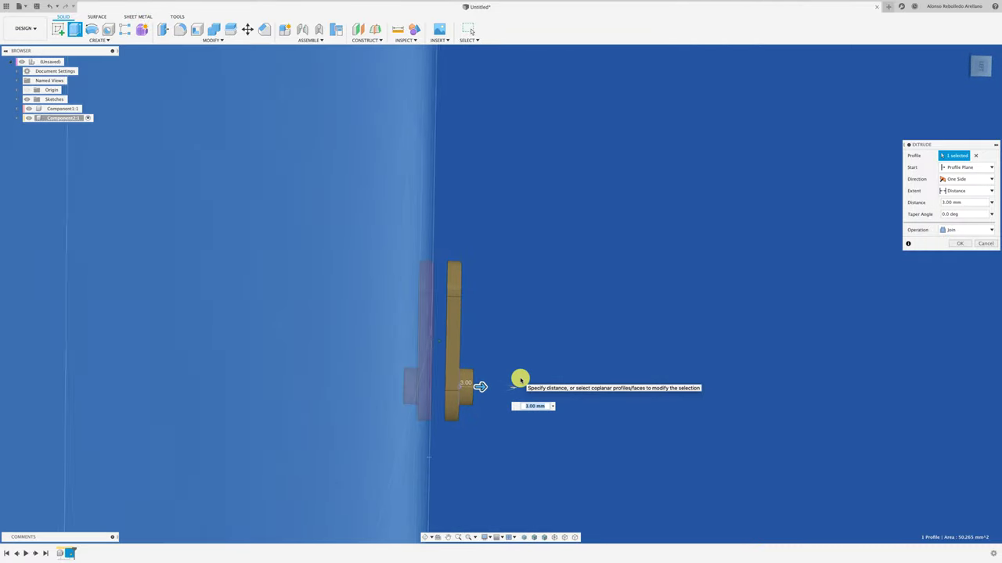
pyautogui.keyDown('shift'); pyautogui.moveTo(521, 379); pyautogui.dragTo(754, 302, button='middle'); pyautogui.keyUp('shift')
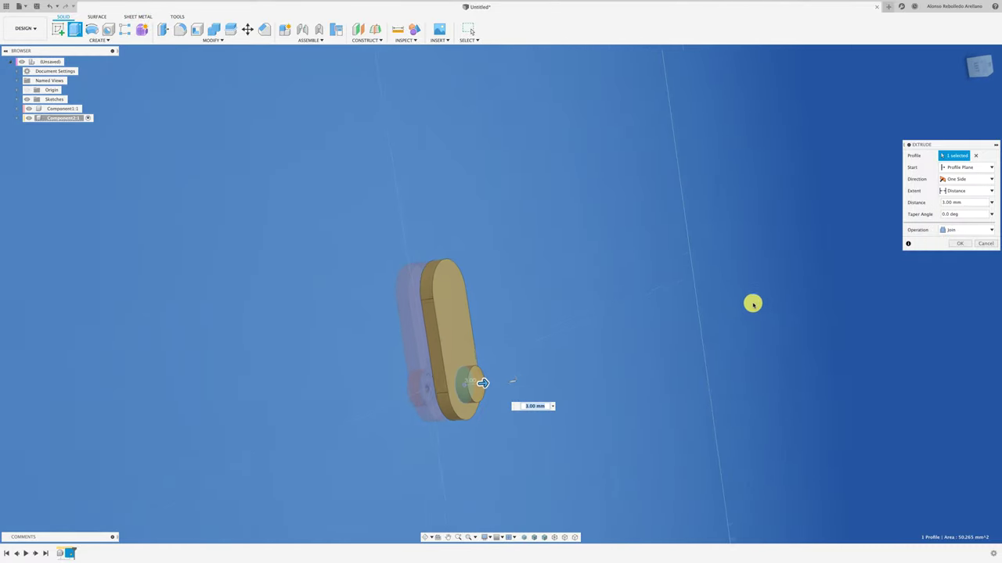
pyautogui.click(959, 244)
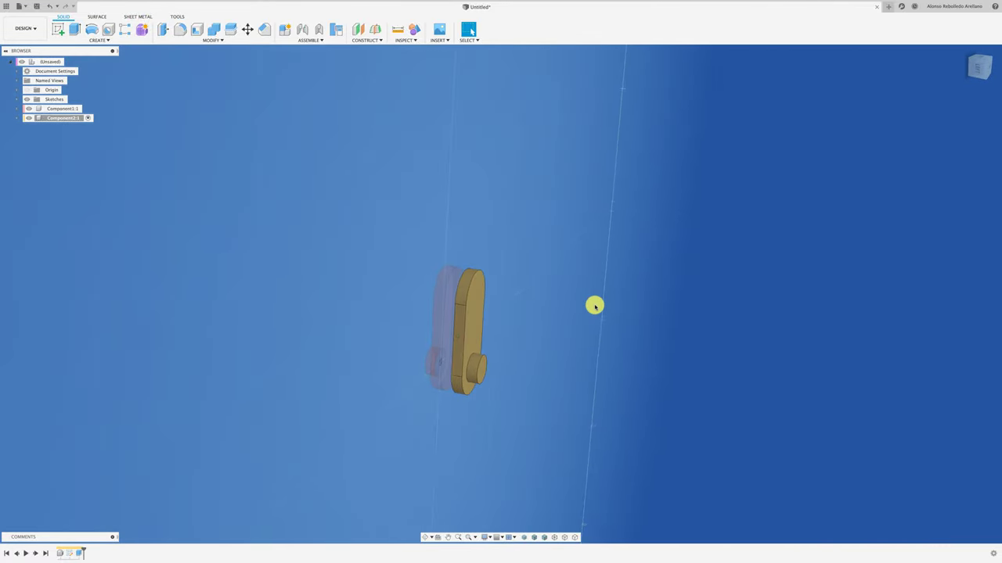
# Step: Sketch on the pink plate's face with Slice on, drawing a small circle near its upper end
pyautogui.click(69, 61)
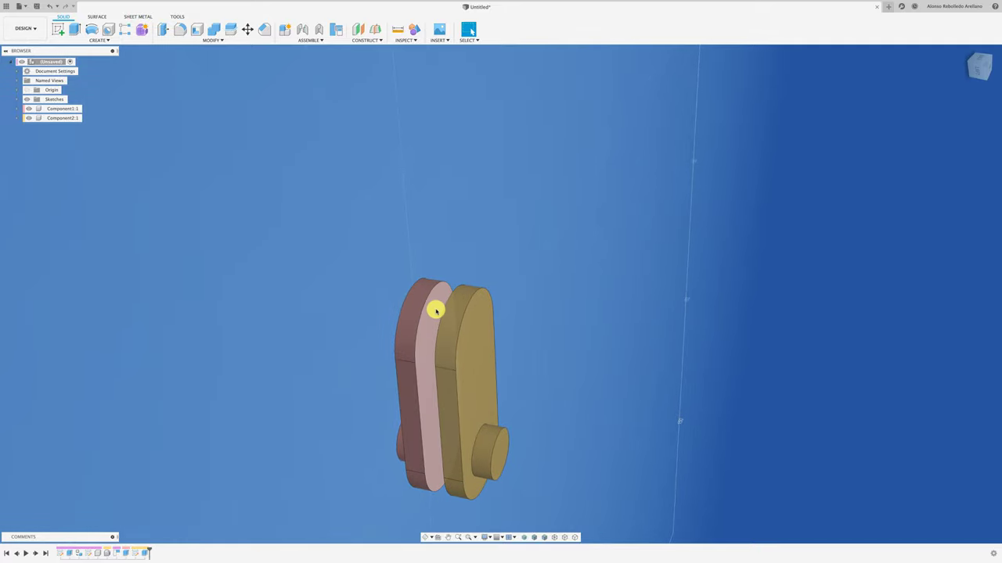
pyautogui.click(434, 311)
pyautogui.click(67, 32)
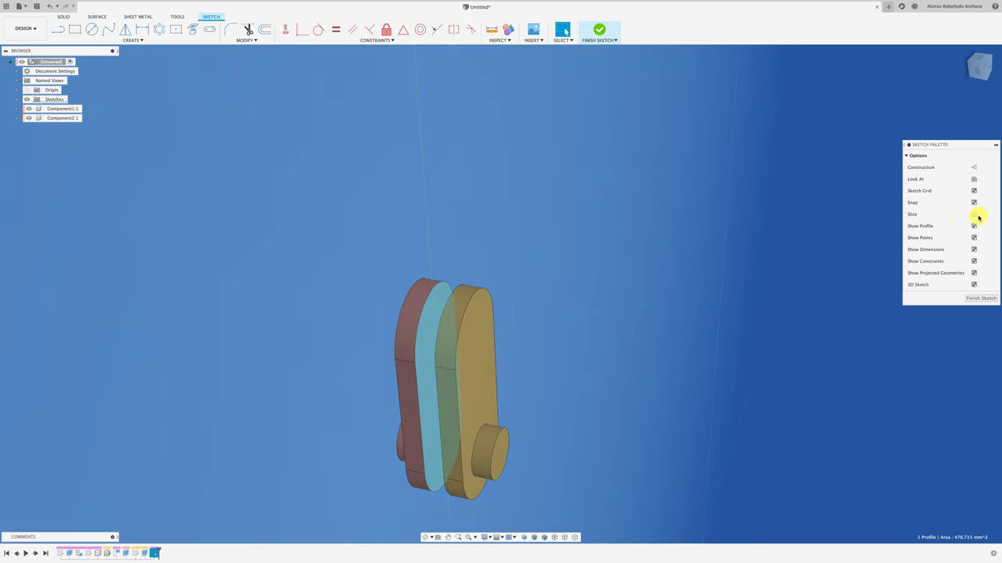
pyautogui.click(975, 214)
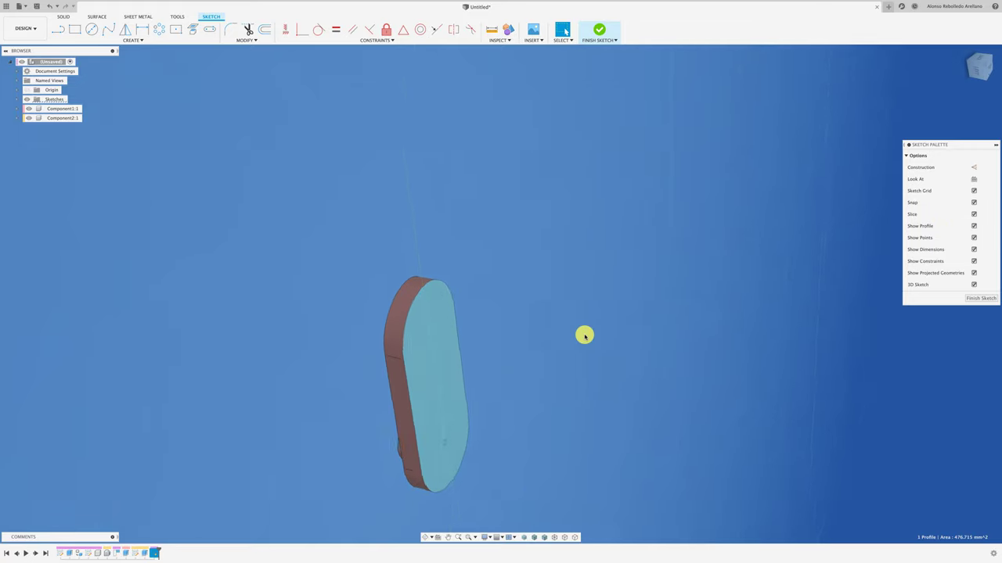
pyautogui.press('c')
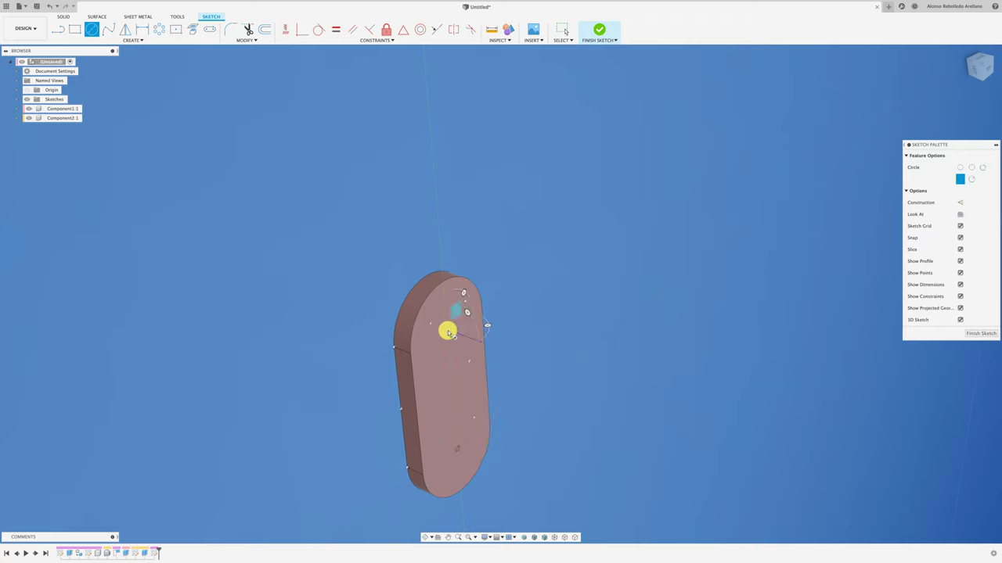
pyautogui.click(462, 319)
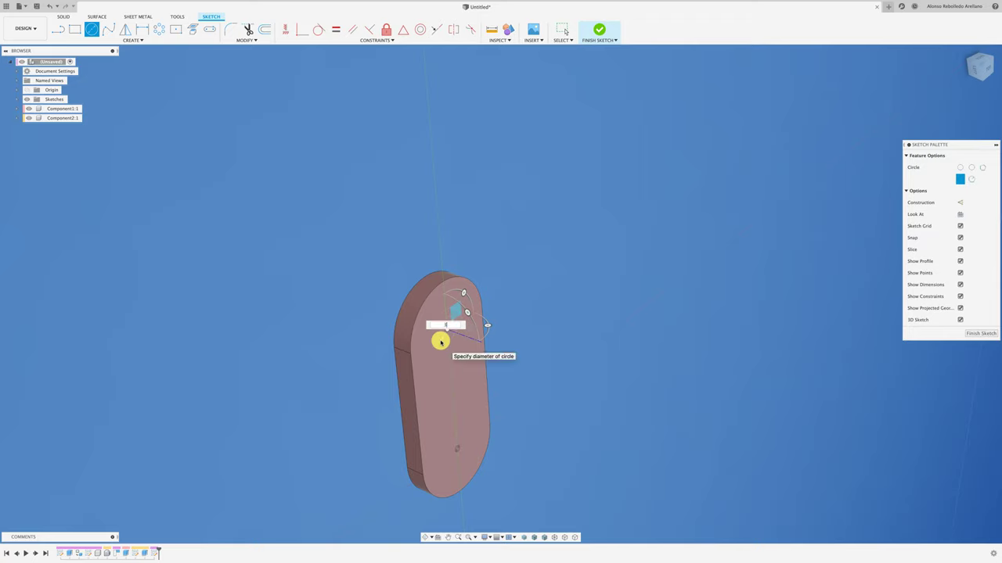
pyautogui.press('Escape')
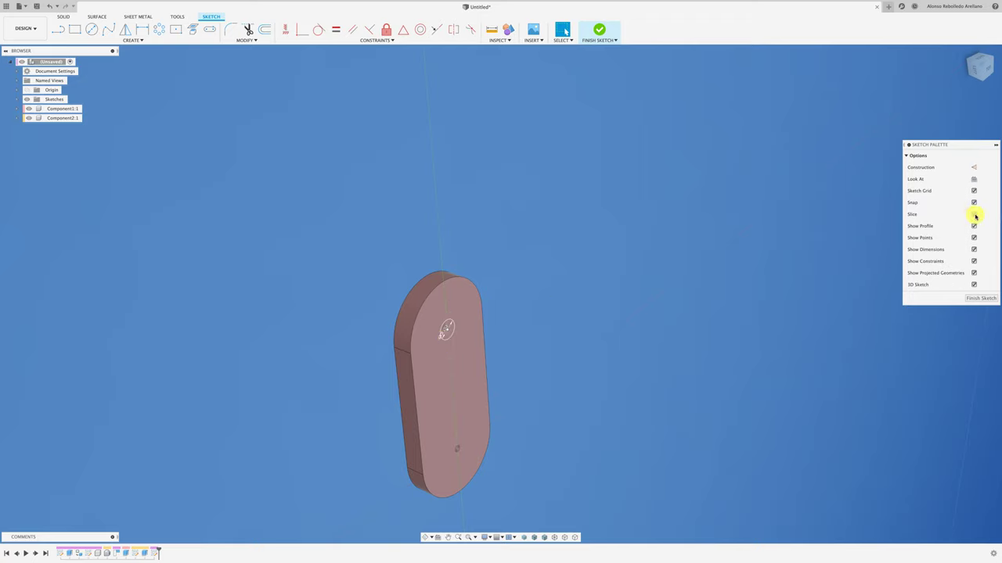
# Step: Turn off Slice and begin extruding the small circle profile
pyautogui.click(973, 215)
pyautogui.keyDown('shift'); pyautogui.moveTo(818, 289); pyautogui.dragTo(569, 355, button='middle'); pyautogui.keyUp('shift')
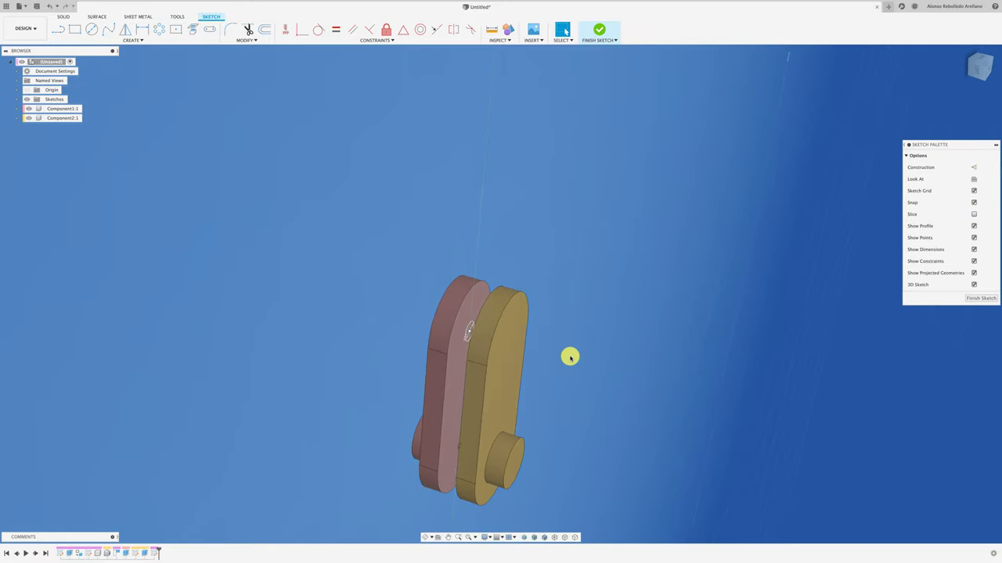
pyautogui.press('e')
pyautogui.click(468, 332)
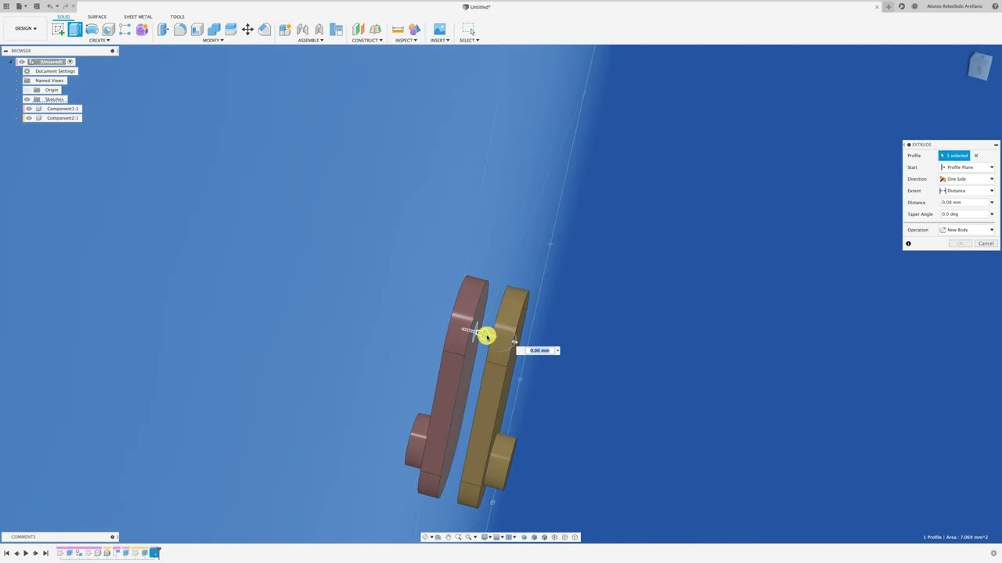
# Step: Extrude the small circle 4 mm with the Join operation to form the bridging pin
pyautogui.moveTo(486, 334); pyautogui.dragTo(510, 340)
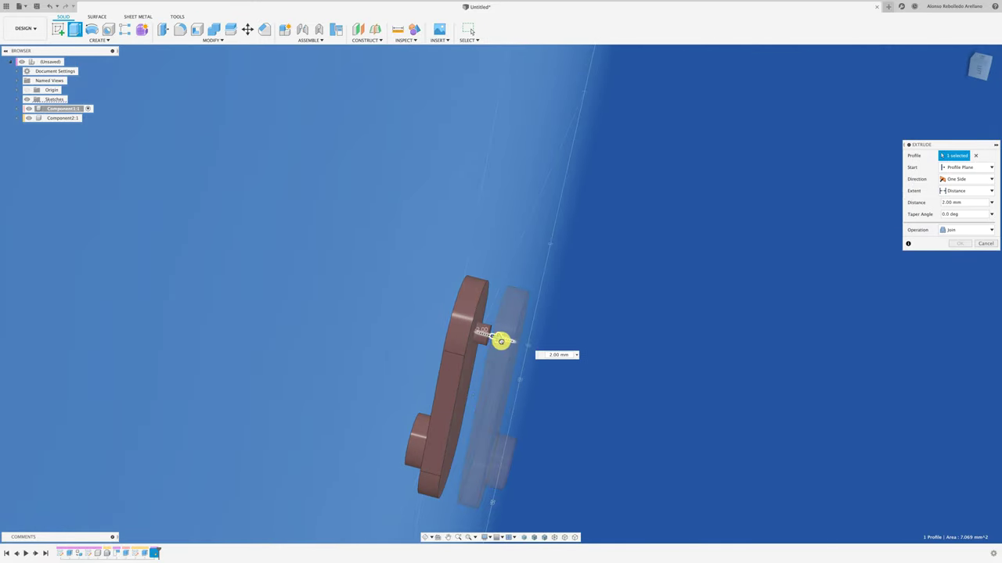
pyautogui.click(956, 231)
pyautogui.click(955, 239)
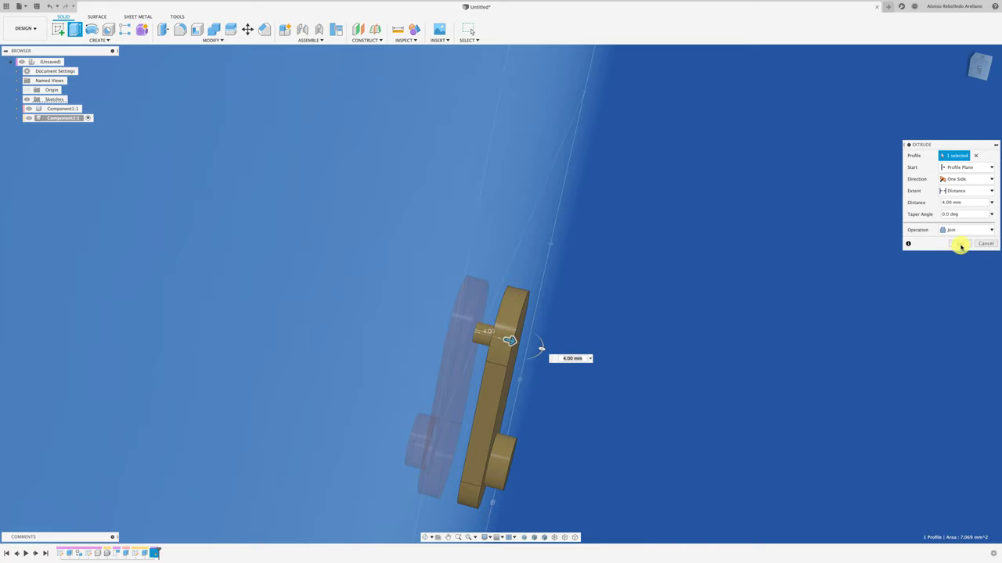
pyautogui.click(960, 244)
pyautogui.keyDown('shift'); pyautogui.moveTo(818, 298); pyautogui.dragTo(433, 237, button='middle'); pyautogui.keyUp('shift')
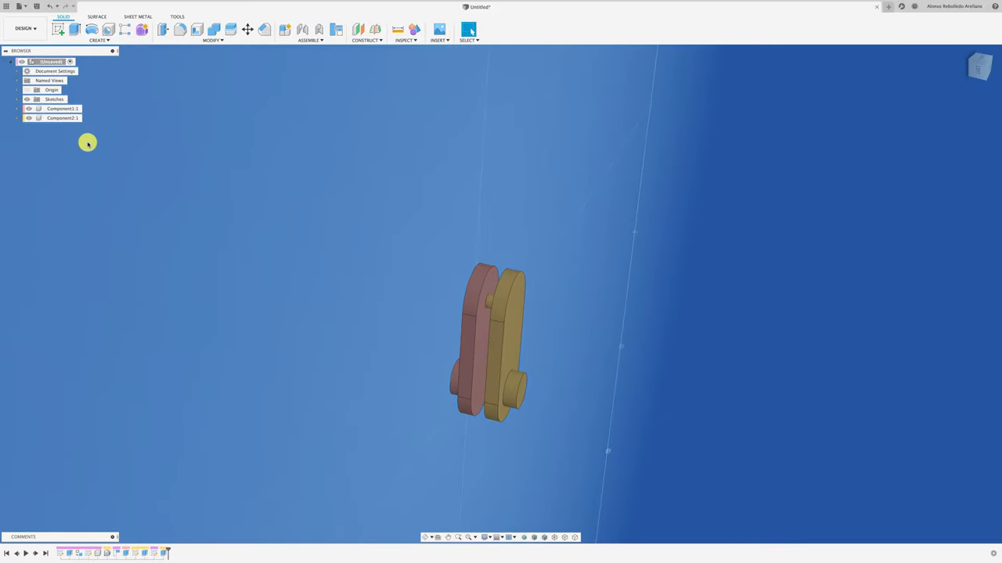
# Step: Combine the pink plate (target) with the tan plate (tool) using Join
pyautogui.click(214, 29)
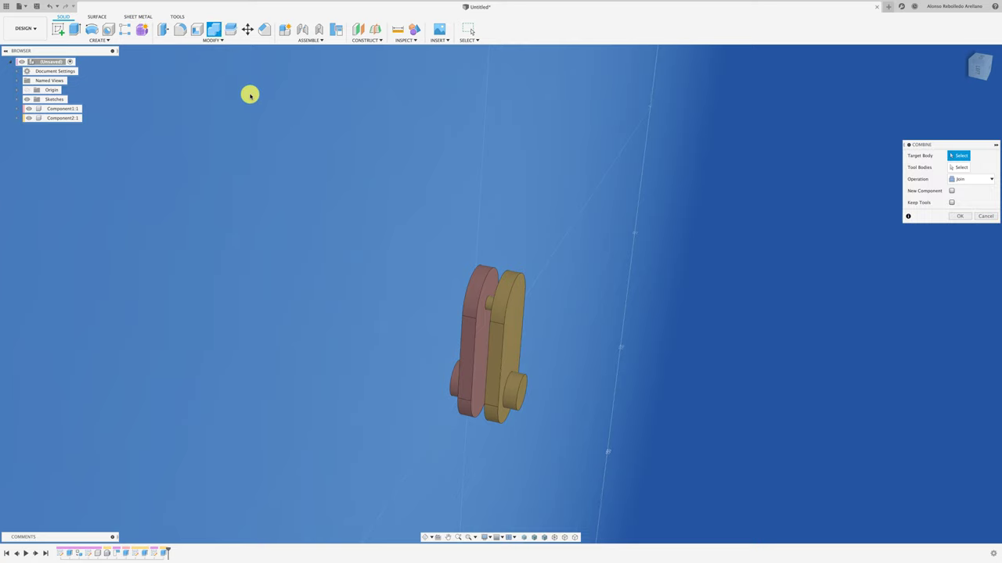
pyautogui.moveTo(976, 146); pyautogui.dragTo(698, 114)
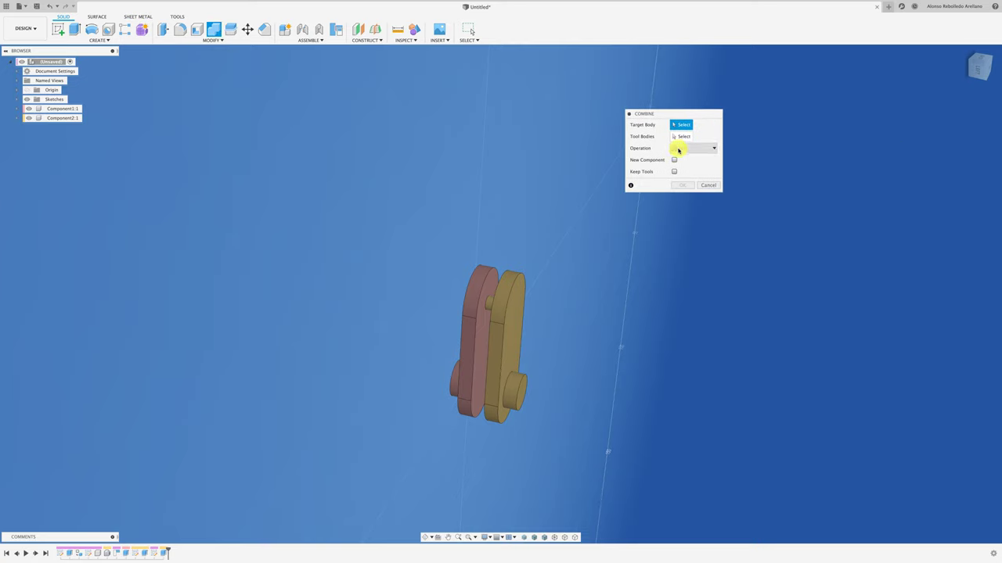
pyautogui.click(463, 379)
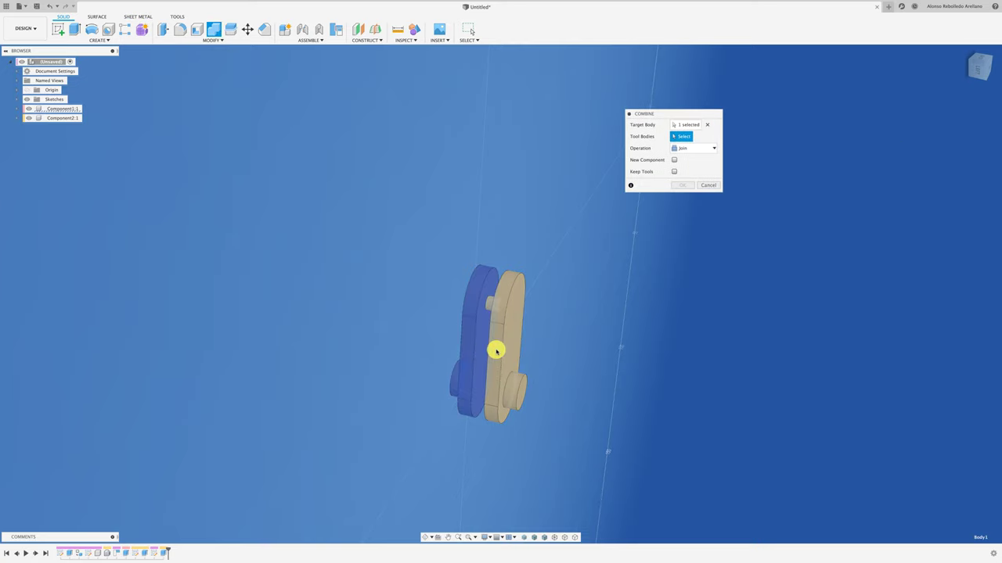
pyautogui.click(499, 349)
pyautogui.click(680, 186)
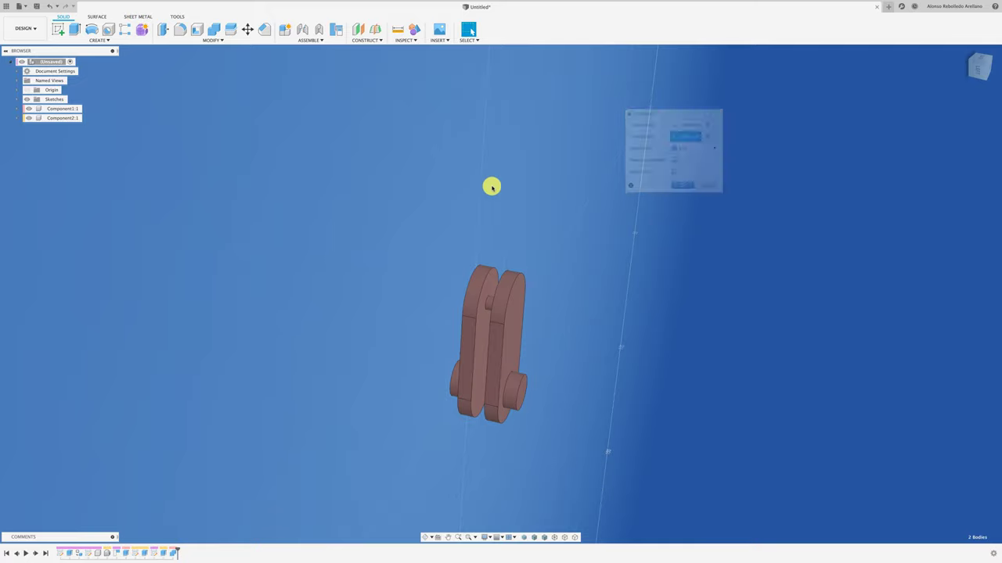
# Step: Turn the model to a front-on view and select Component1:1 and Component2:1 in the browser
pyautogui.moveTo(505, 344)
pyautogui.mouseDown(button='middle')
pyautogui.moveTo(574, 316)
pyautogui.moveTo(439, 335)
pyautogui.mouseUp(button='middle')
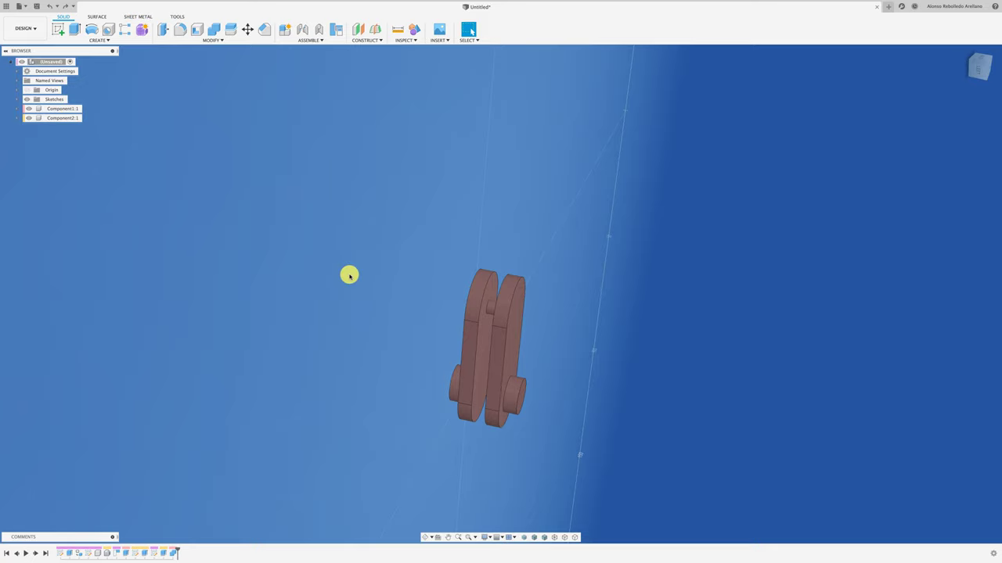
pyautogui.keyDown('shift'); pyautogui.moveTo(333, 258); pyautogui.dragTo(354, 239, button='middle'); pyautogui.keyUp('shift')
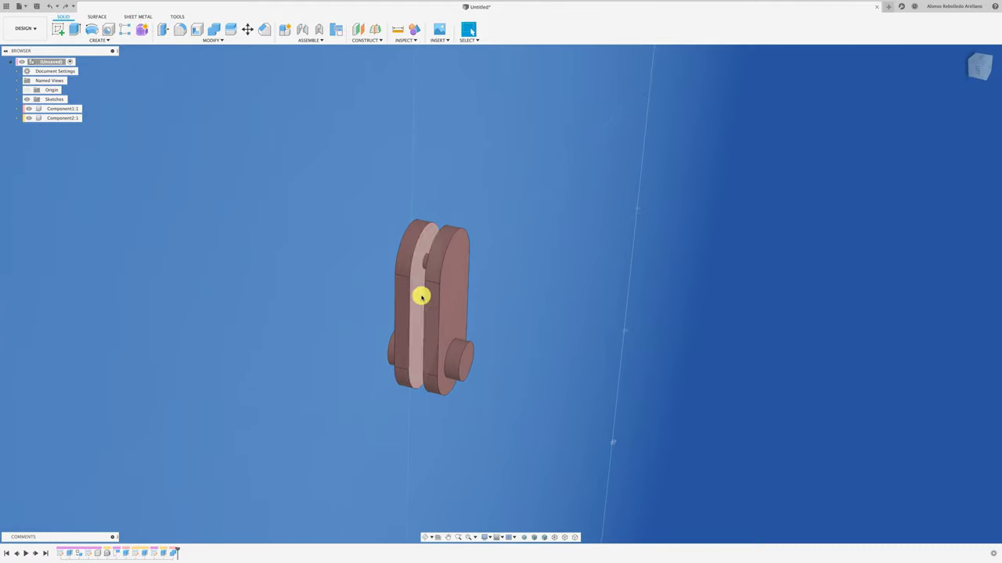
pyautogui.click(78, 112)
pyautogui.click(71, 119)
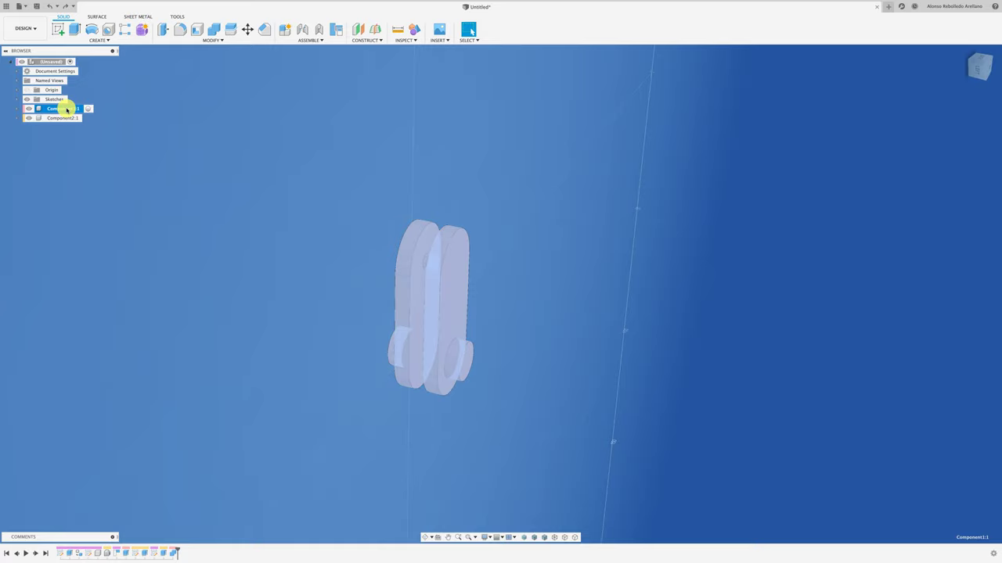
# Step: Delete Component2:1, undo that, then Remove it instead so the merged crank body stays
pyautogui.doubleClick(57, 119)
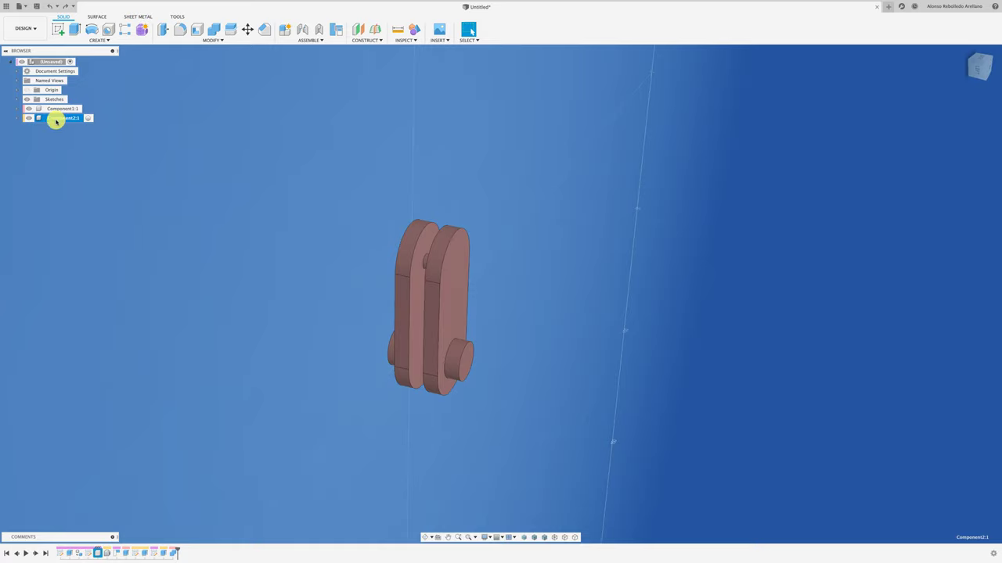
pyautogui.rightClick(51, 119)
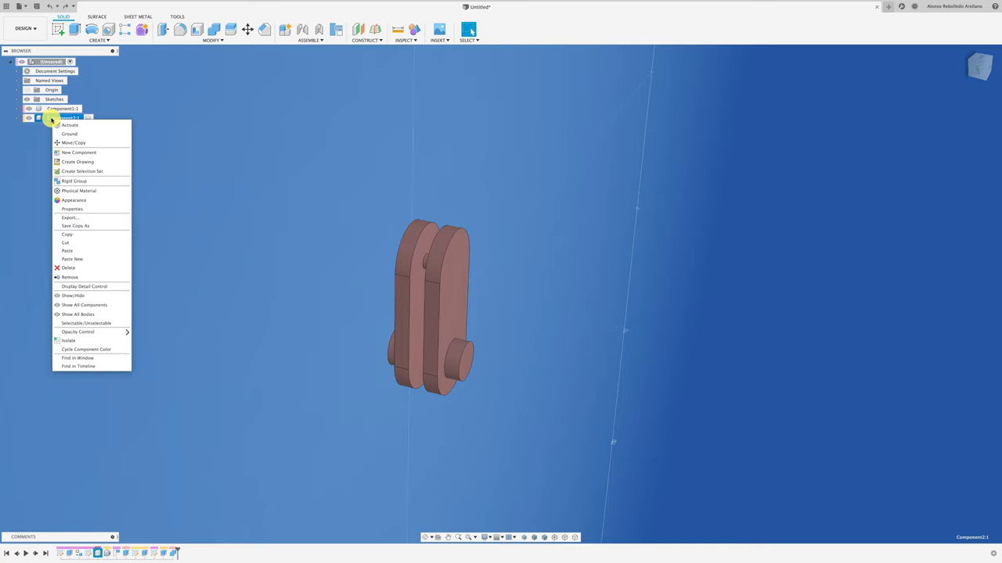
pyautogui.click(69, 268)
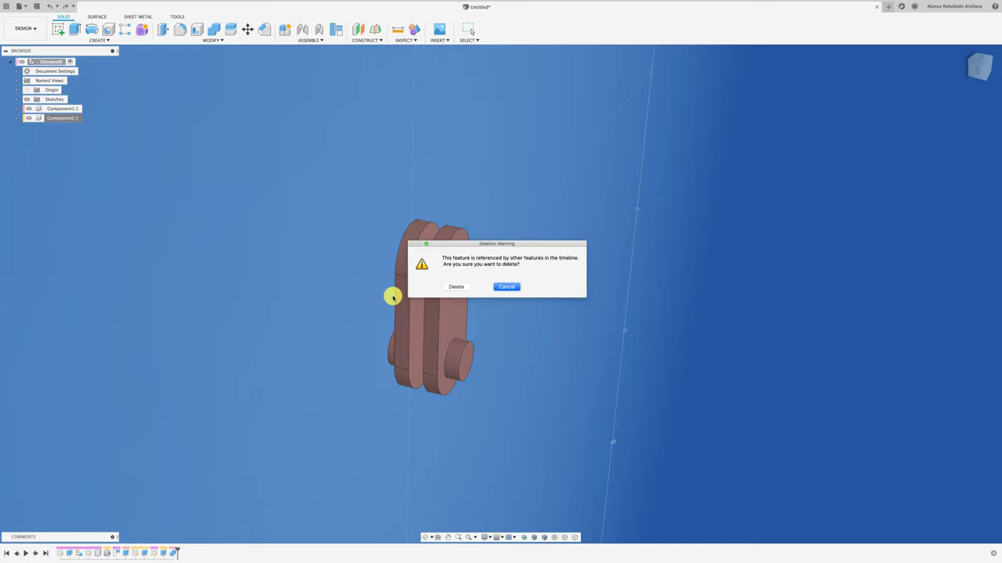
pyautogui.click(456, 287)
pyautogui.hotkey('ctrl', 'z')
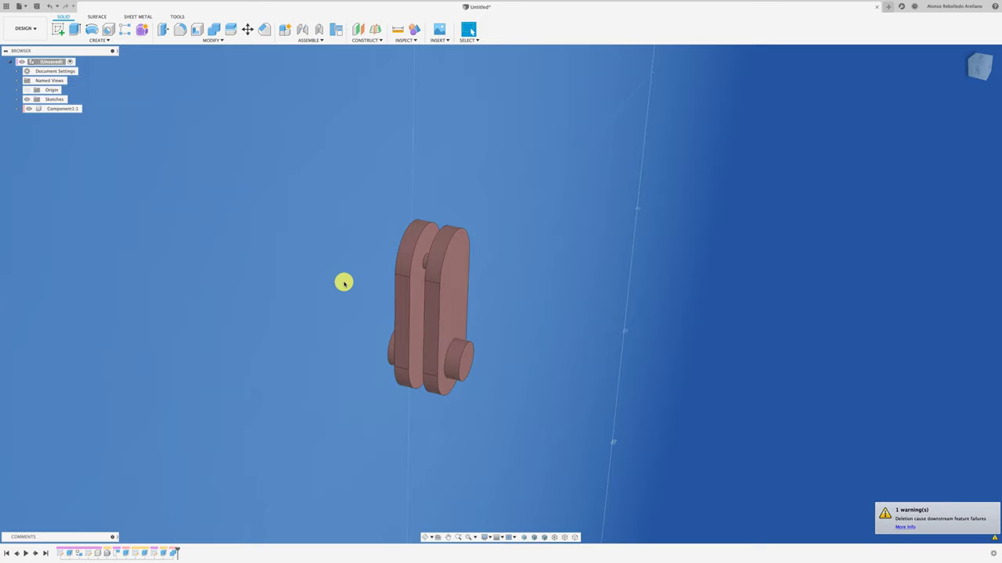
pyautogui.rightClick(76, 120)
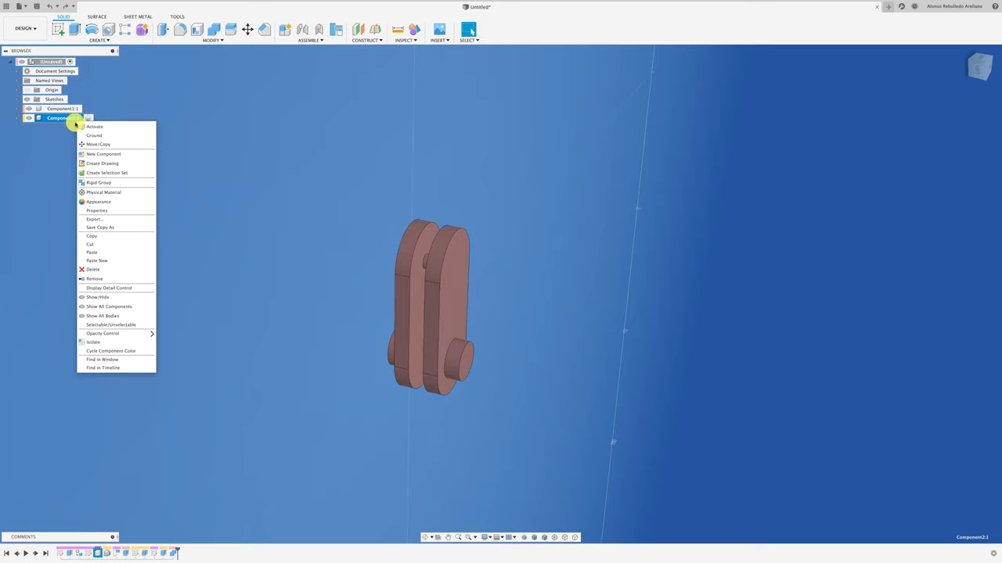
pyautogui.click(99, 279)
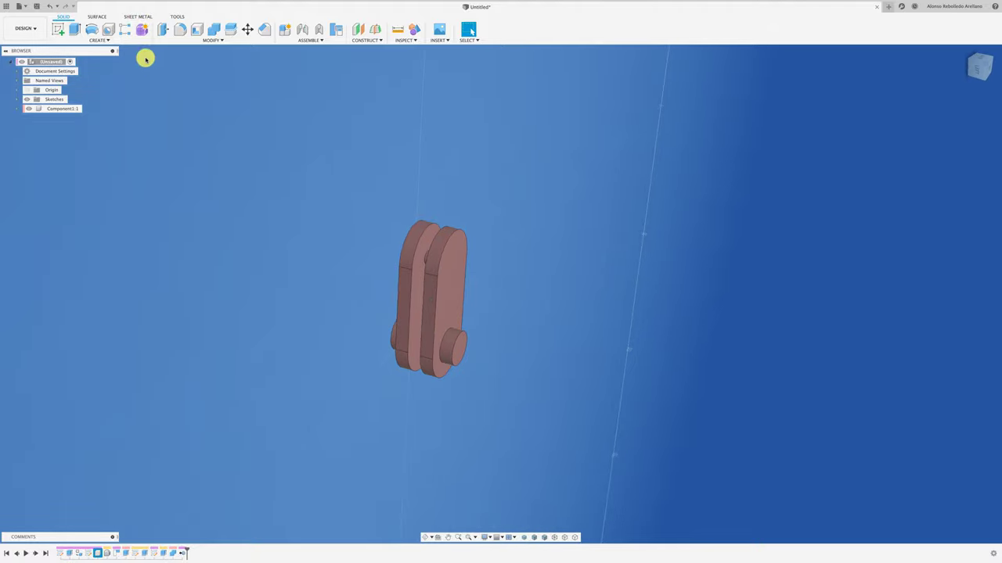
# Step: Pin the Mirror command to the toolbar from the Create menu
pyautogui.click(104, 43)
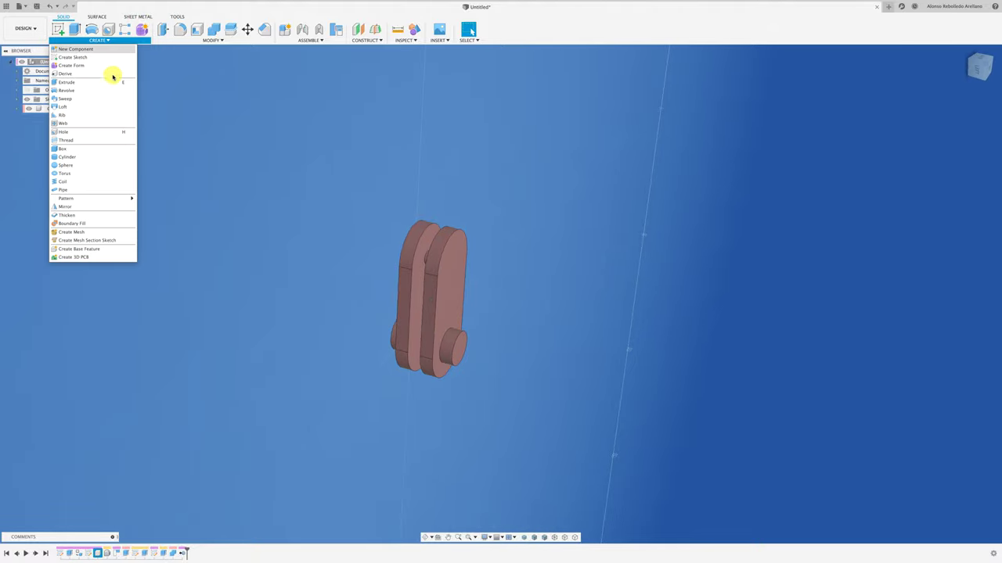
pyautogui.click(132, 209)
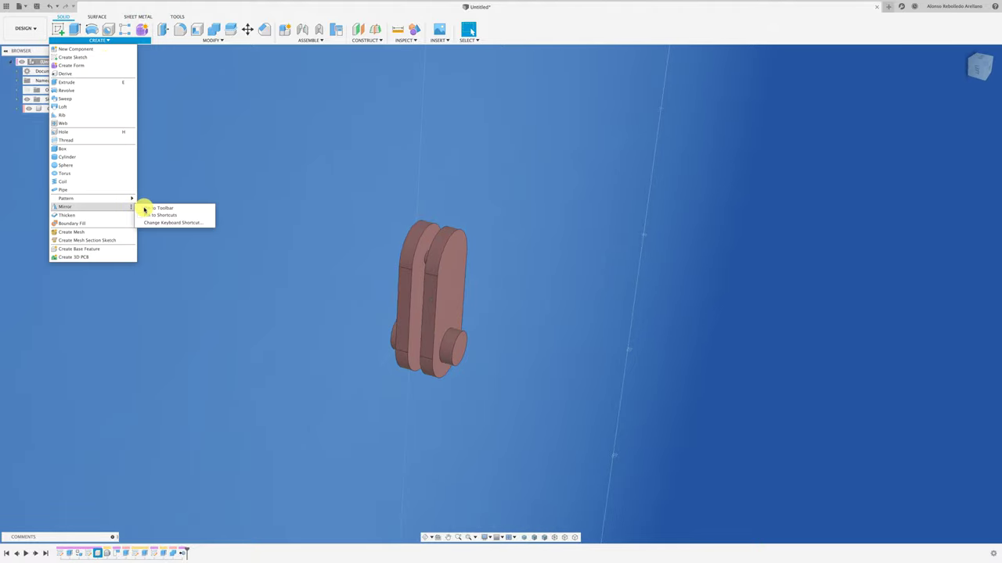
pyautogui.click(141, 208)
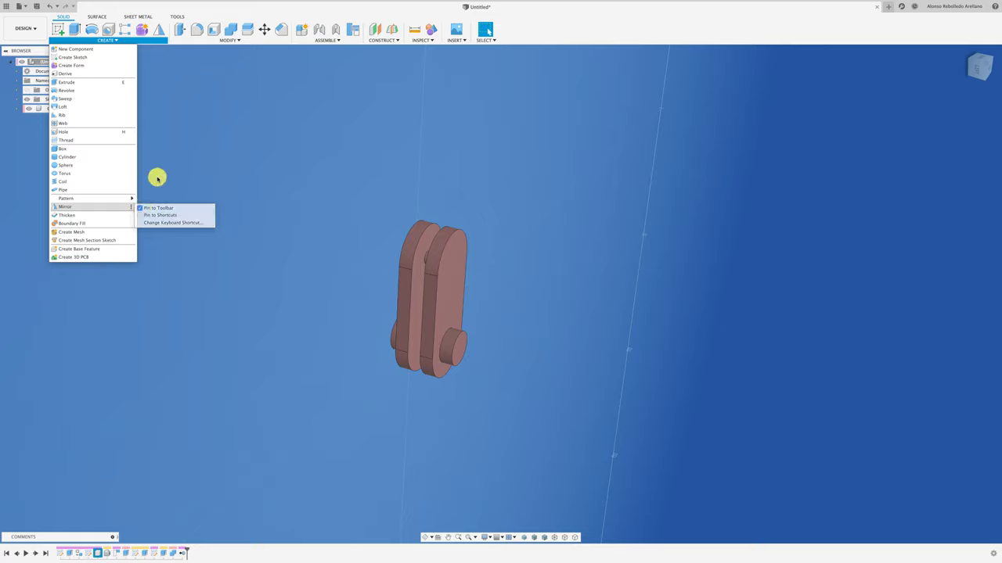
# Step: Mirror Component1:1 as a component across the chosen plane and check the preview
pyautogui.click(155, 30)
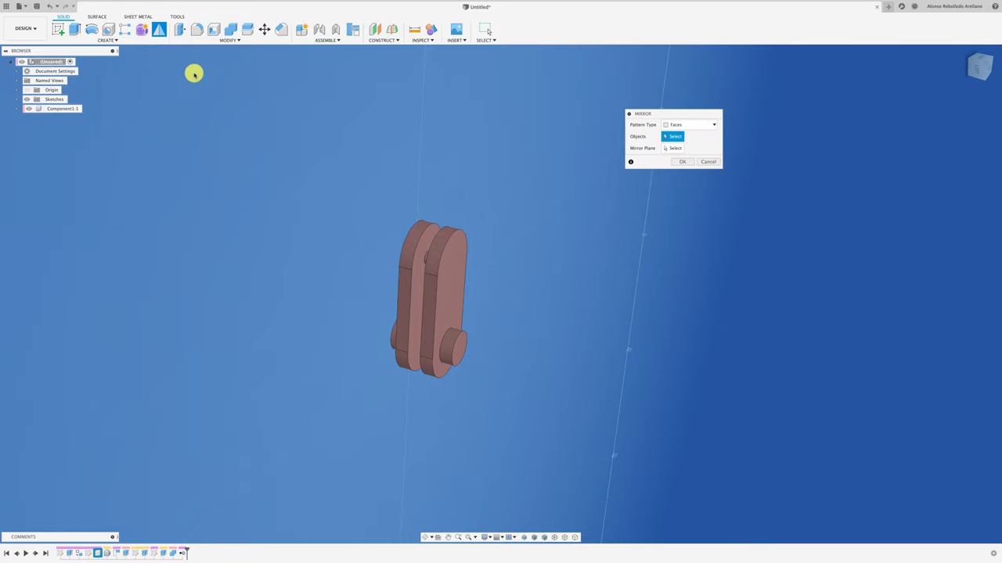
pyautogui.click(688, 124)
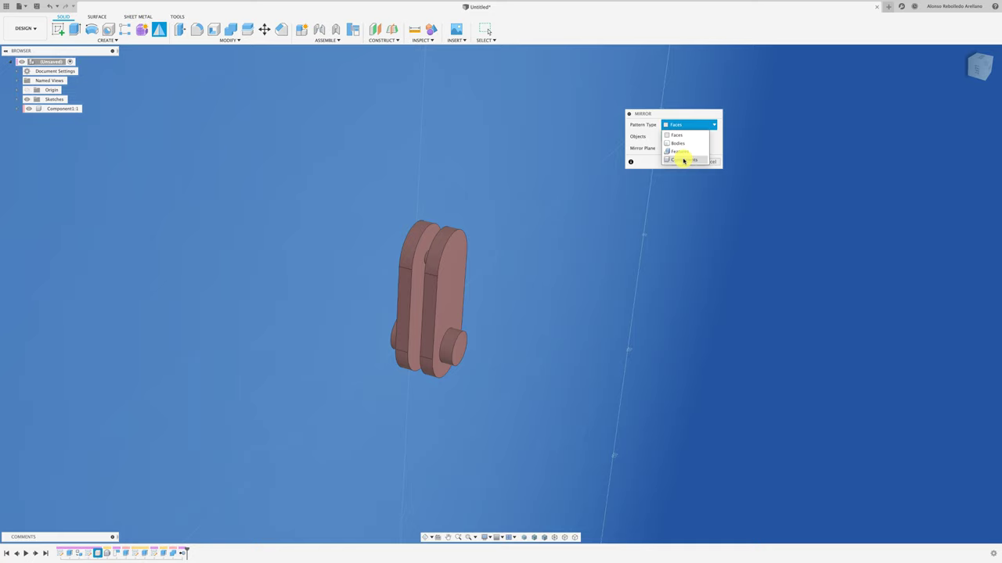
pyautogui.click(684, 160)
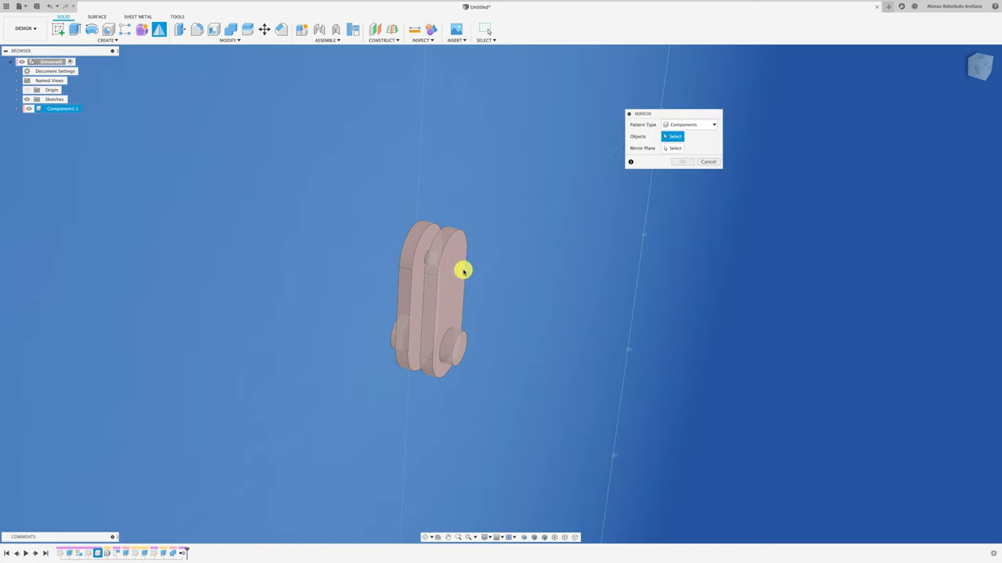
pyautogui.click(449, 277)
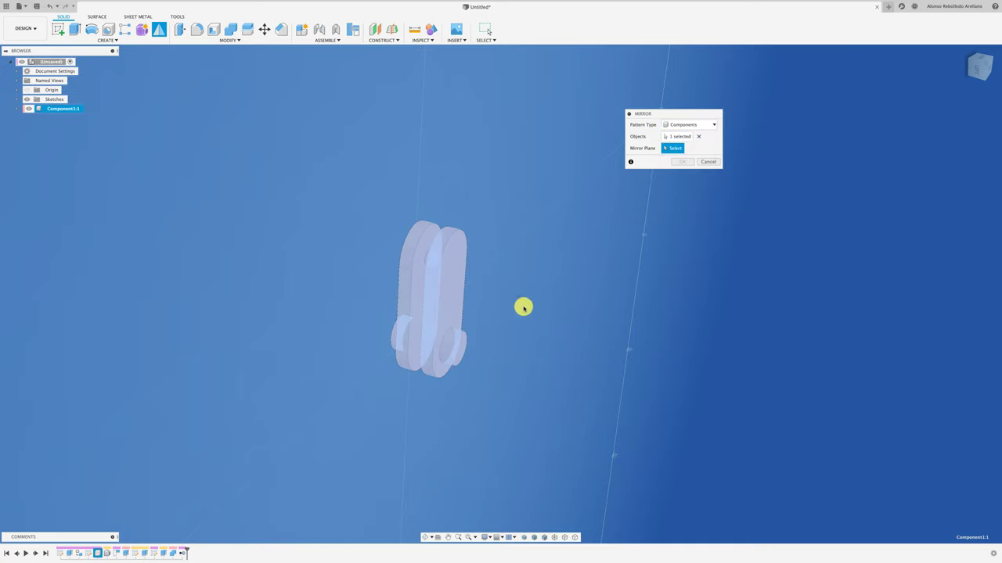
pyautogui.click(457, 356)
pyautogui.moveTo(459, 353)
pyautogui.keyDown('shift'); pyautogui.mouseDown(button='middle')
pyautogui.moveTo(536, 331)
pyautogui.moveTo(602, 248)
pyautogui.moveTo(579, 271)
pyautogui.mouseUp(button='middle'); pyautogui.keyUp('shift')
# Step: Accept the mirrored copy, leaving it in place beside the original crank
pyautogui.click(678, 161)
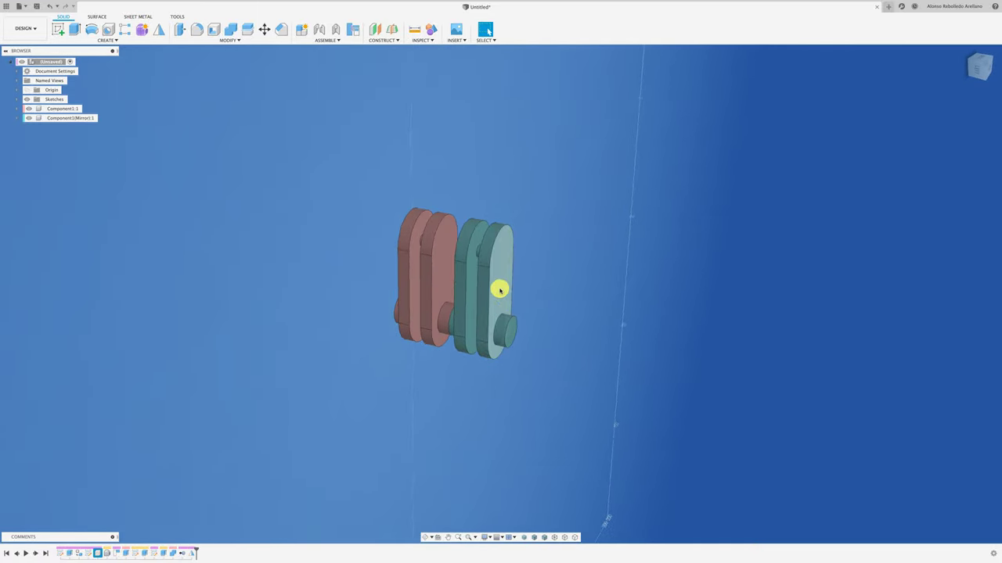
pyautogui.moveTo(477, 288); pyautogui.dragTo(591, 279)
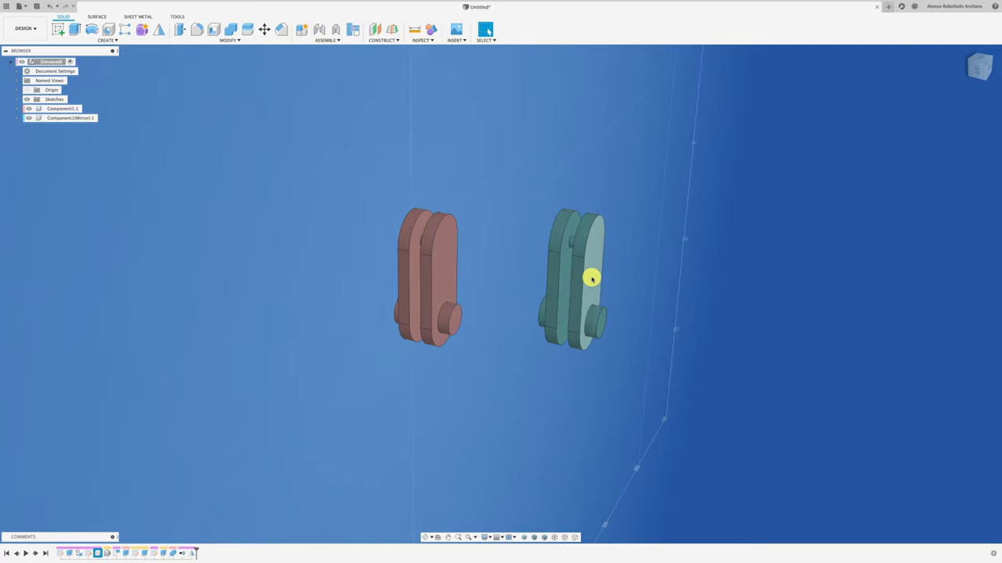
pyautogui.hotkey('ctrl', 'z')
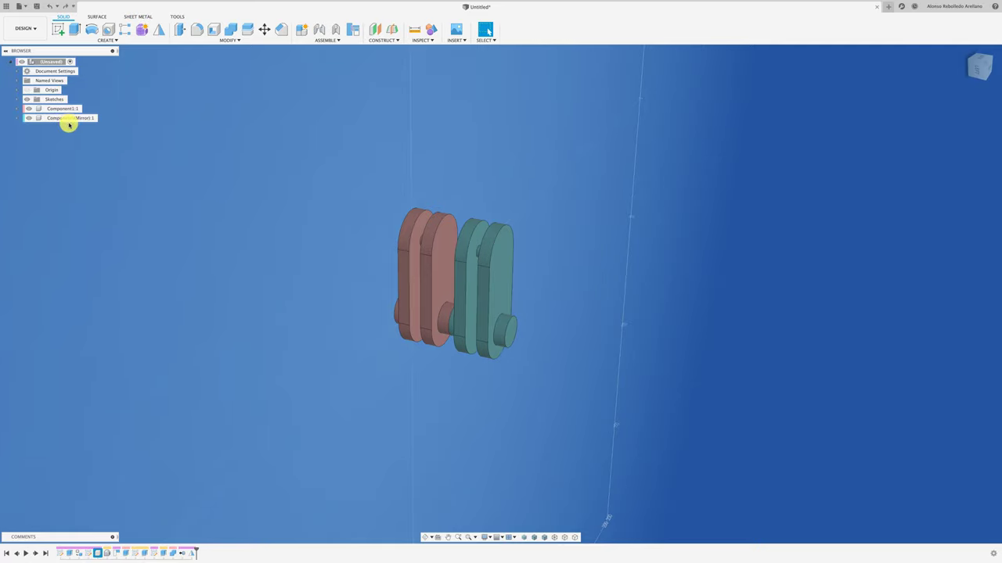
# Step: Rotate the activated mirrored component 180° about its lower-edge pivot, then reactivate the root
pyautogui.click(71, 118)
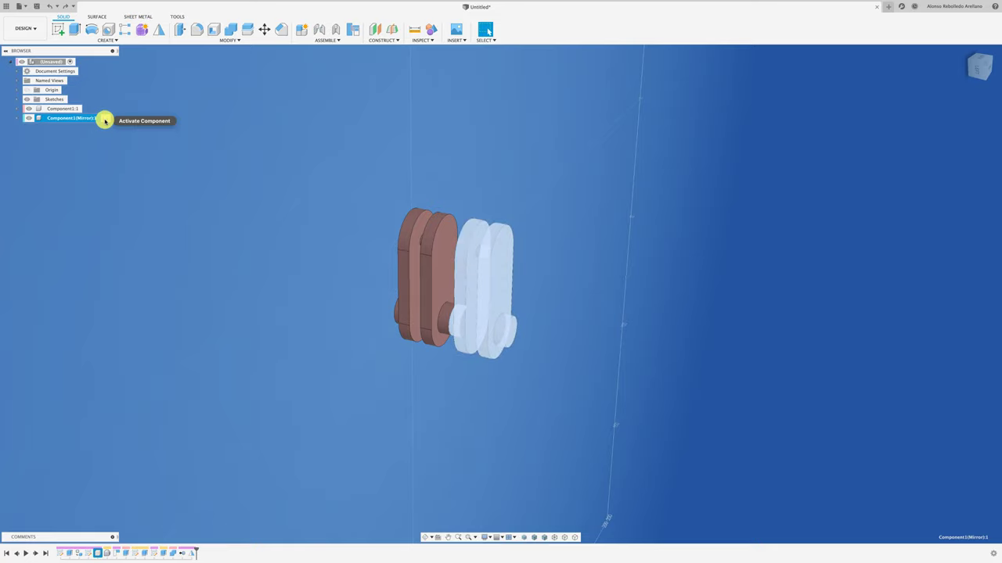
pyautogui.click(104, 118)
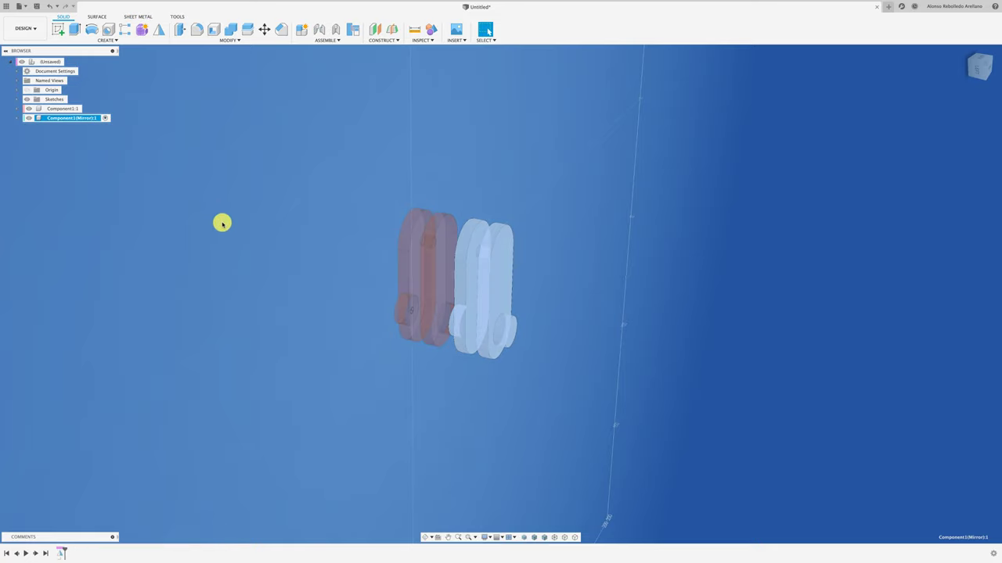
pyautogui.press('m')
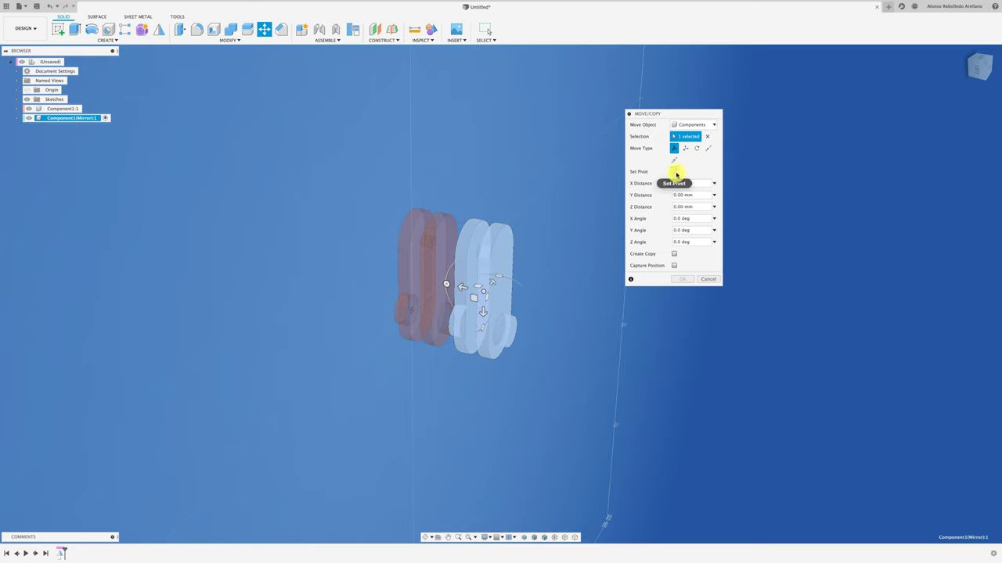
pyautogui.click(511, 333)
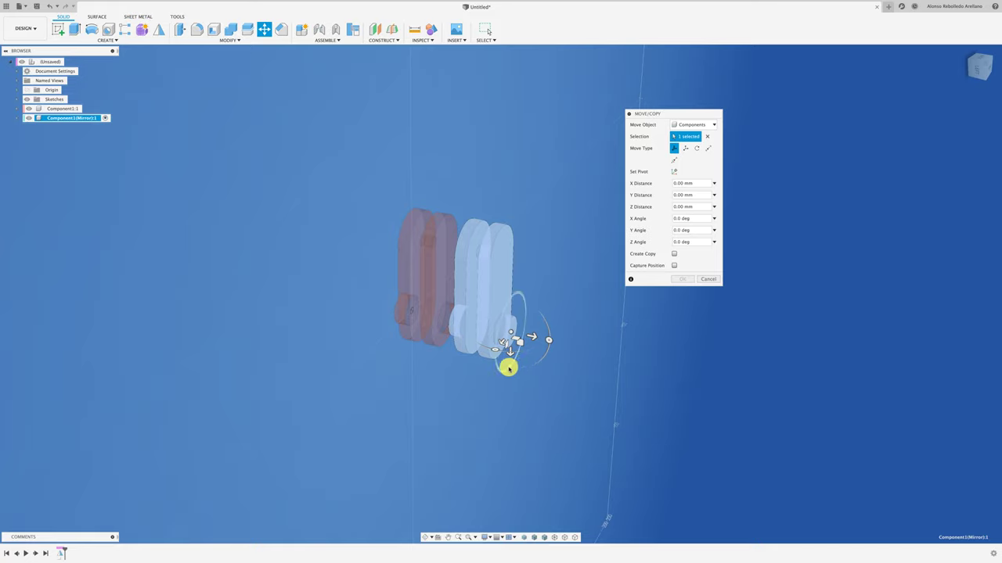
pyautogui.moveTo(508, 367)
pyautogui.mouseDown()
pyautogui.moveTo(503, 288)
pyautogui.moveTo(516, 279)
pyautogui.mouseUp()
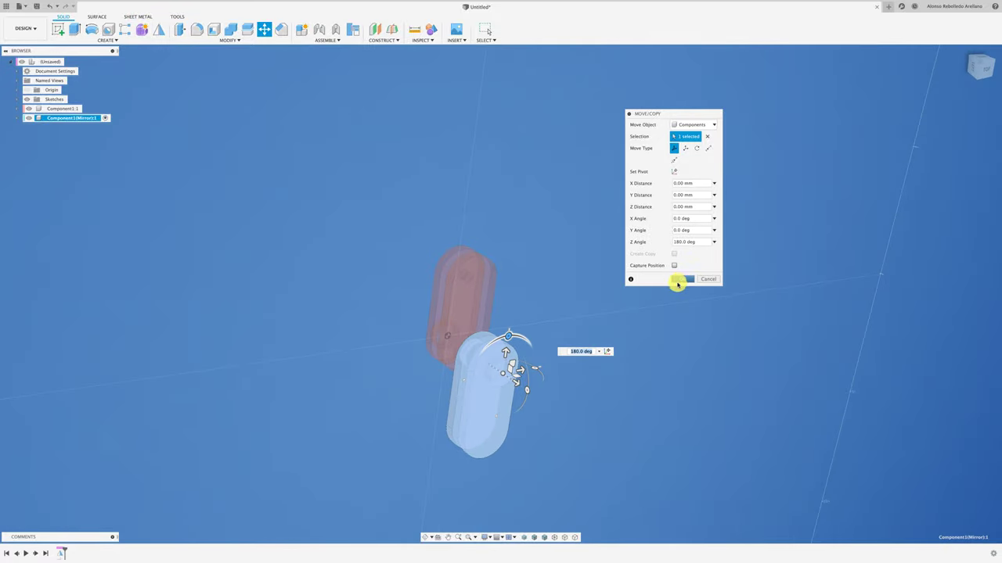
pyautogui.click(677, 281)
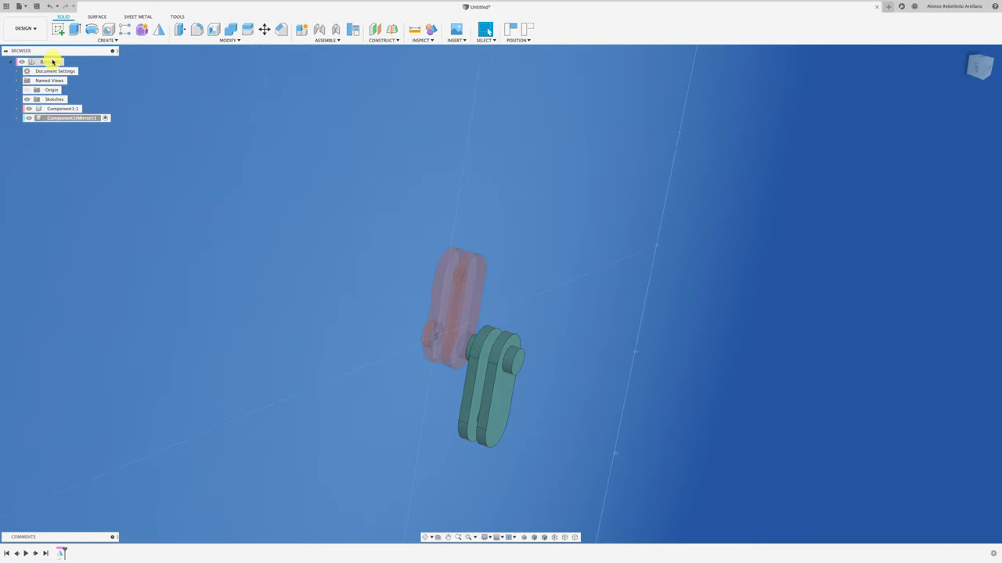
pyautogui.click(69, 62)
# Step: Create a midplane between two faces of the rotated crank piece
pyautogui.click(335, 283)
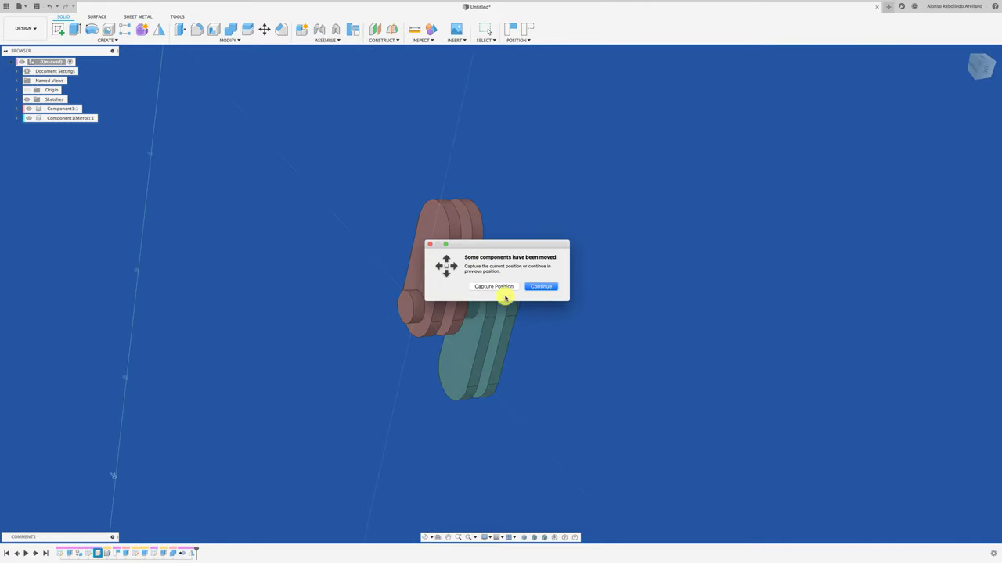
pyautogui.click(494, 288)
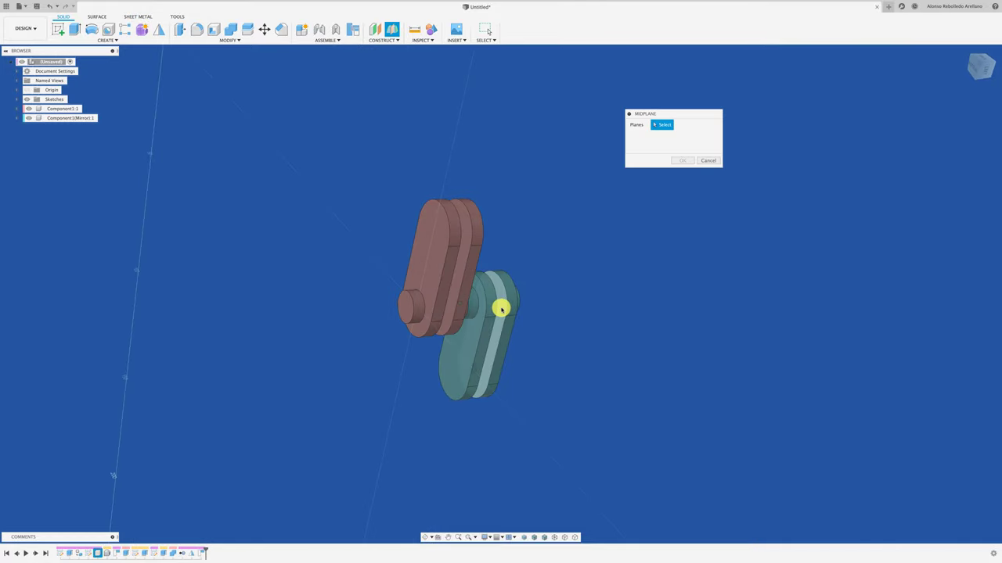
pyautogui.click(500, 309)
pyautogui.click(485, 340)
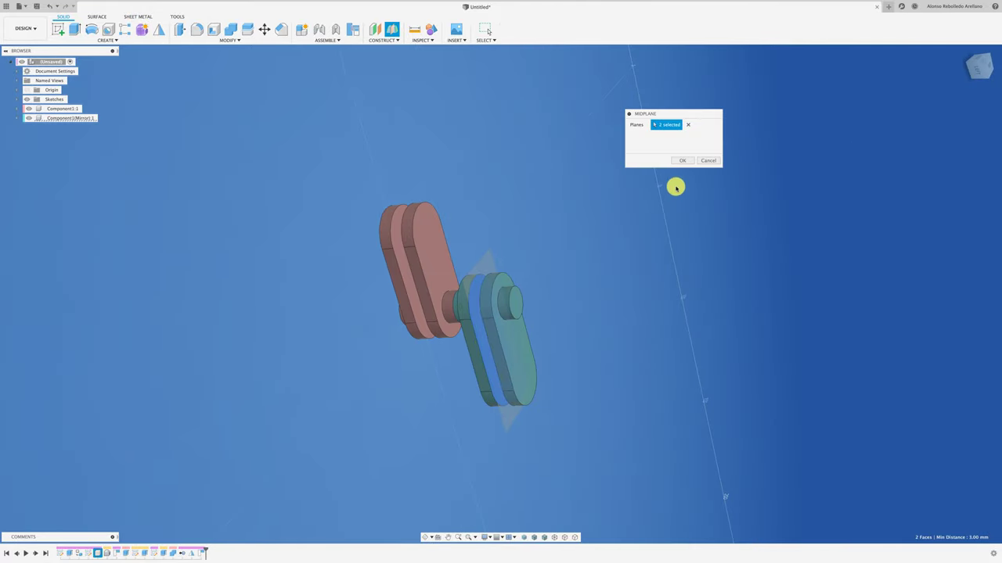
pyautogui.click(679, 161)
# Step: Mirror the original crank component across the new midplane as a third piece
pyautogui.click(159, 29)
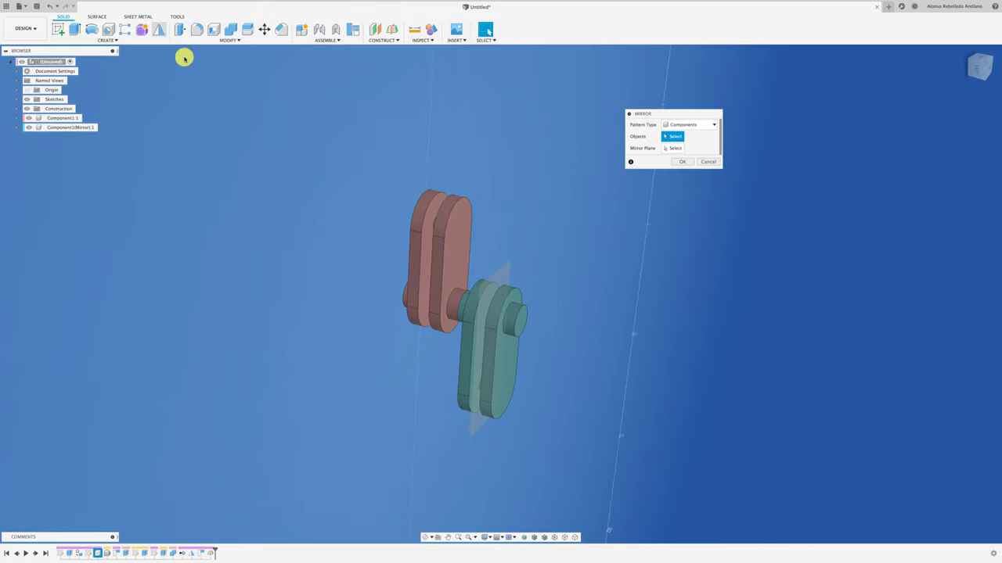
pyautogui.click(395, 259)
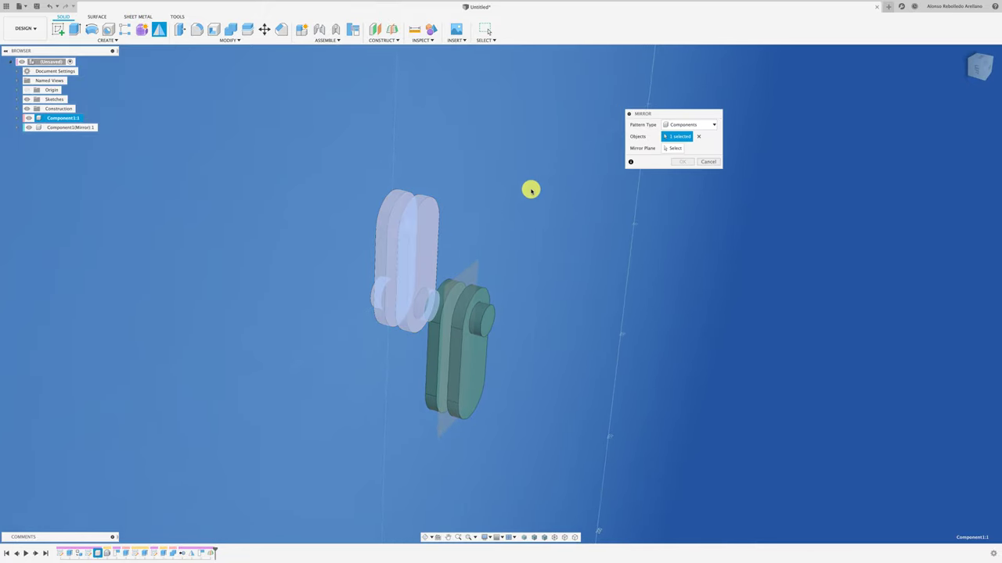
pyautogui.click(667, 148)
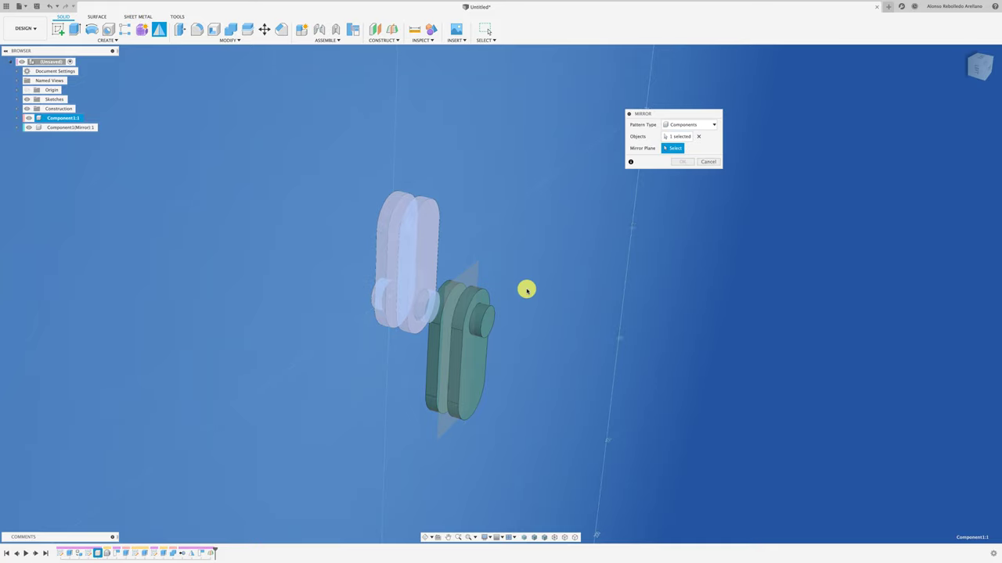
pyautogui.click(477, 274)
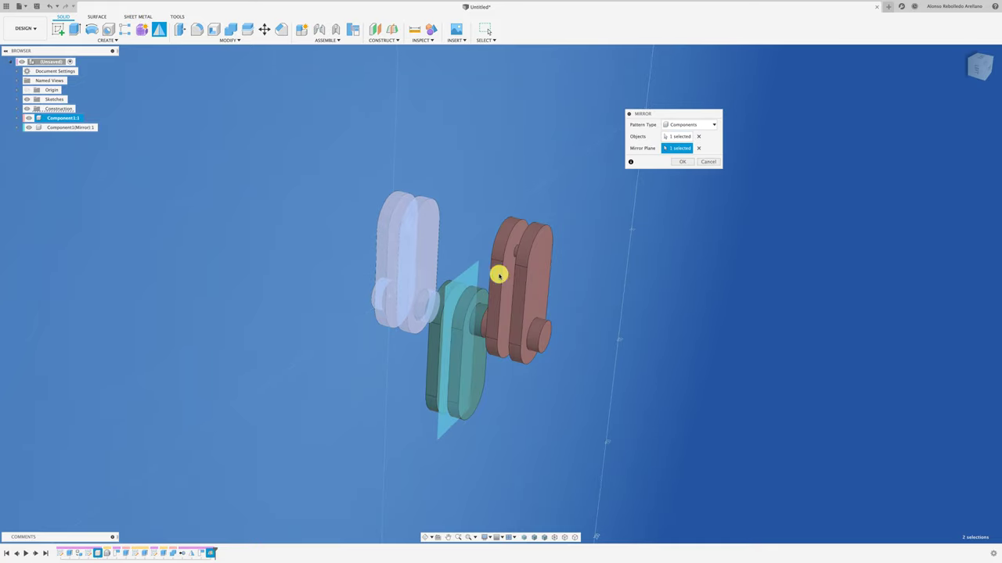
pyautogui.click(675, 163)
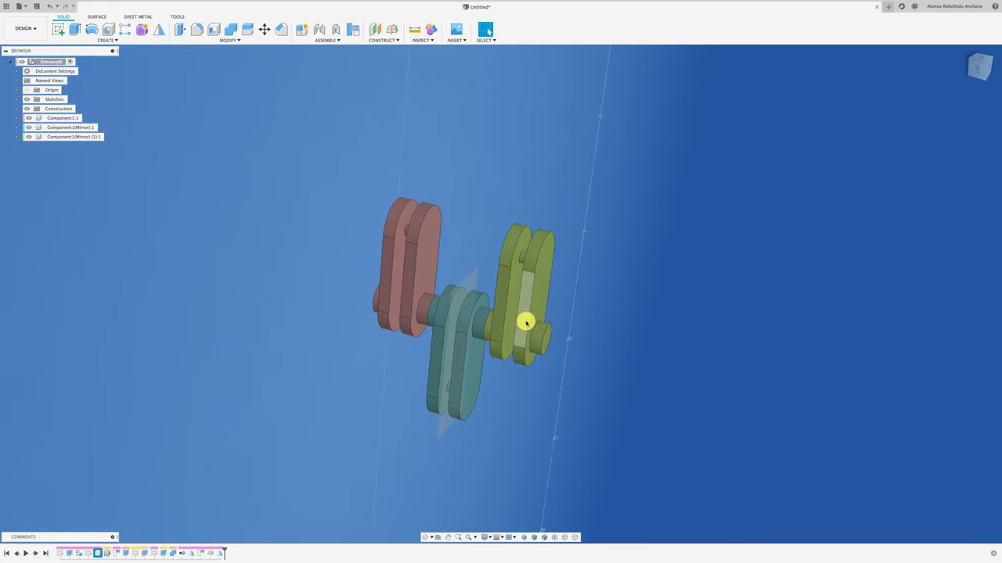
# Step: Shift the mirrored pieces, activate the original crank component, and continue without capturing positions
pyautogui.moveTo(525, 319); pyautogui.dragTo(626, 263)
pyautogui.moveTo(496, 336); pyautogui.dragTo(593, 392)
pyautogui.moveTo(412, 276); pyautogui.dragTo(335, 224)
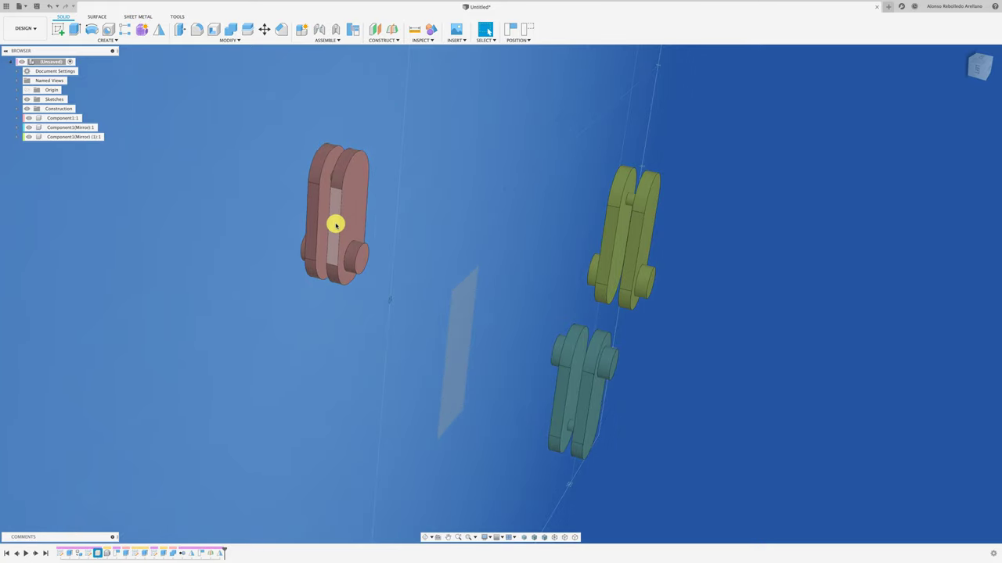
pyautogui.hotkey('ctrl', 'z')
pyautogui.click(423, 274)
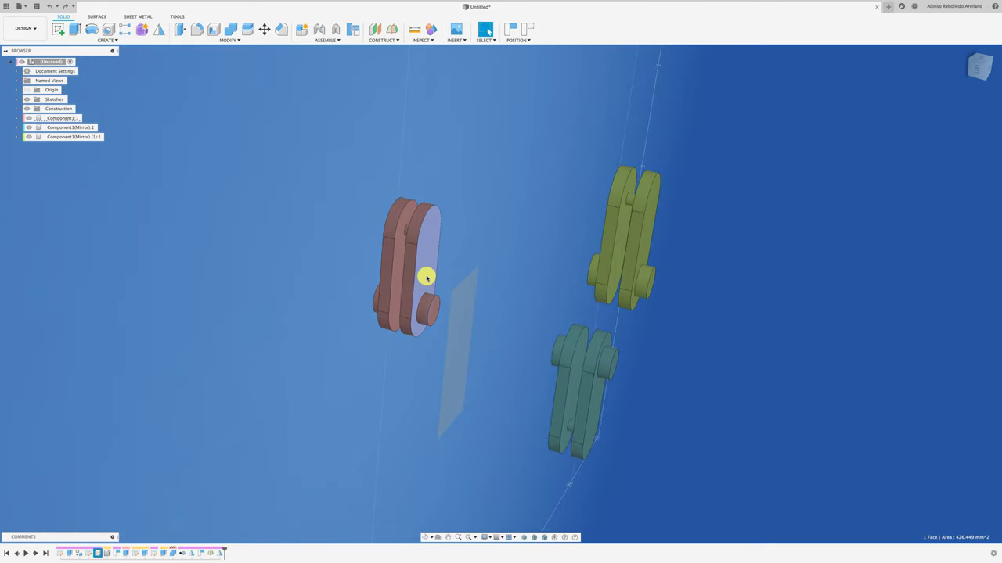
pyautogui.click(70, 118)
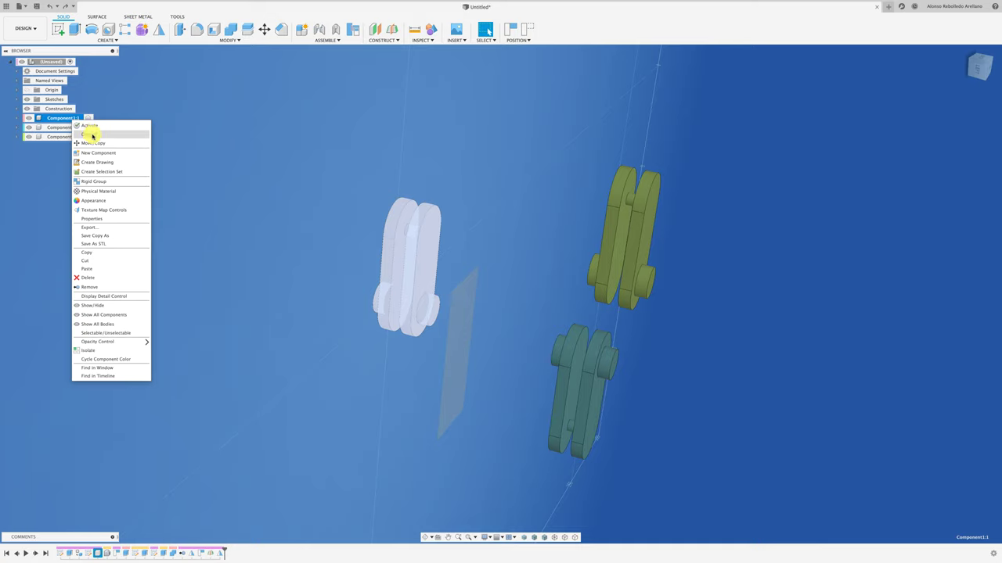
pyautogui.click(89, 126)
pyautogui.keyDown('shift'); pyautogui.moveTo(304, 240); pyautogui.dragTo(367, 399, button='middle'); pyautogui.keyUp('shift')
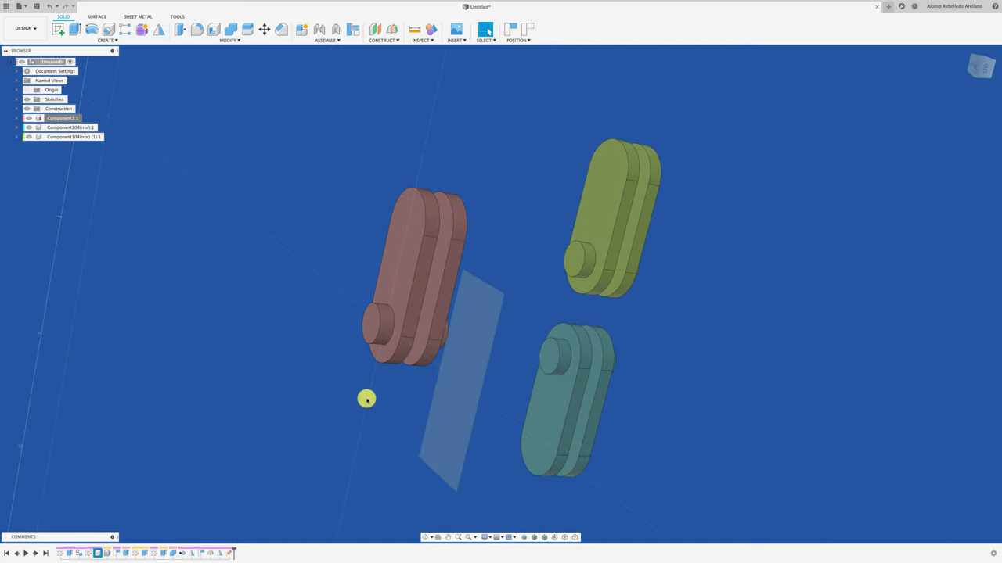
pyautogui.press('m')
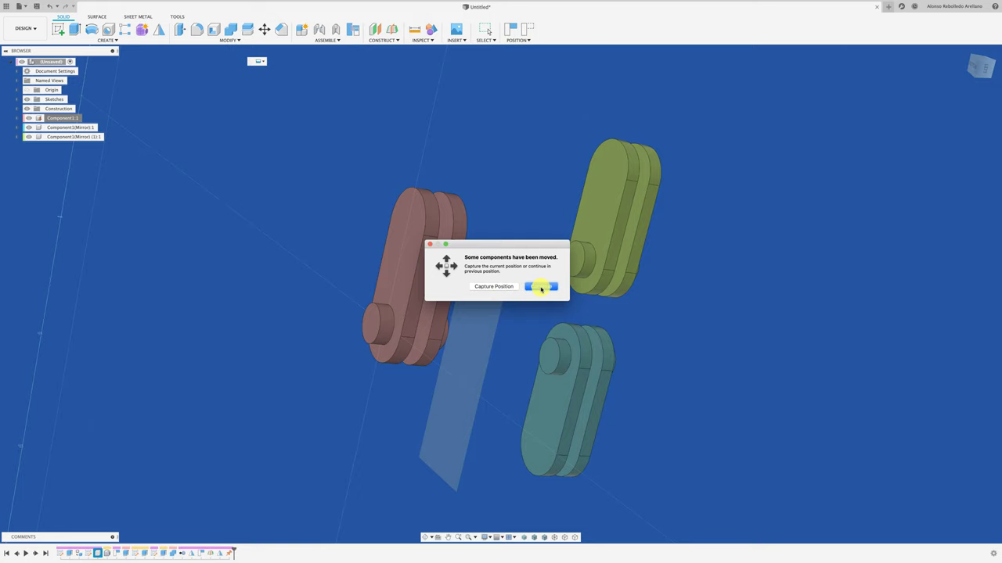
pyautogui.click(541, 288)
# Step: Joint the red and teal crank pieces at their pin snap points
pyautogui.press('j')
pyautogui.click(546, 357)
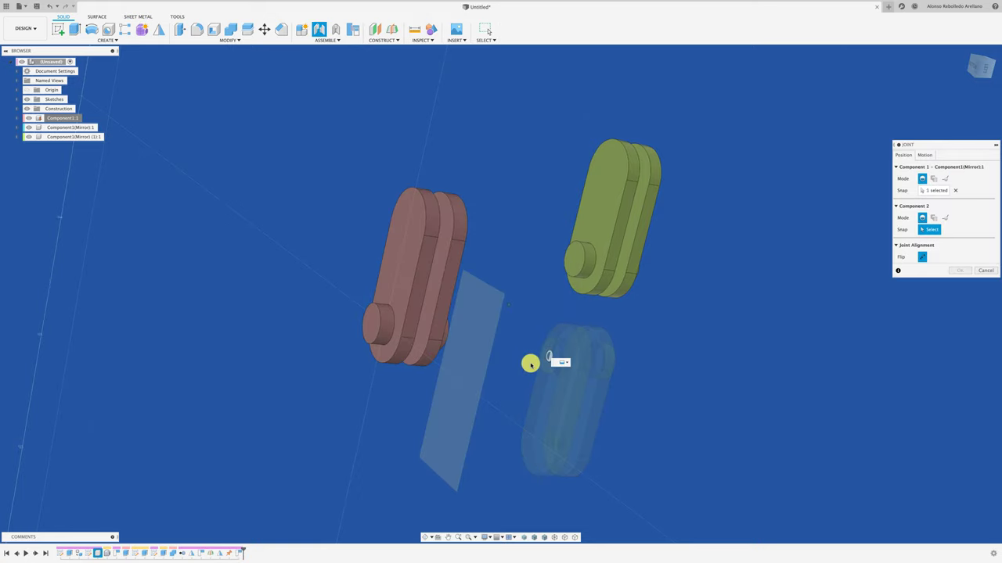
pyautogui.click(421, 336)
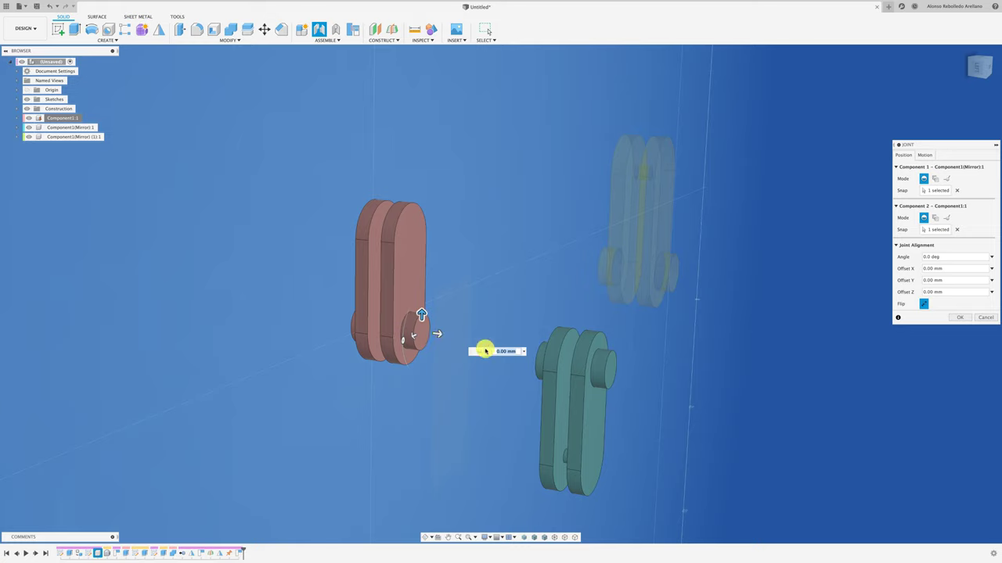
pyautogui.click(963, 319)
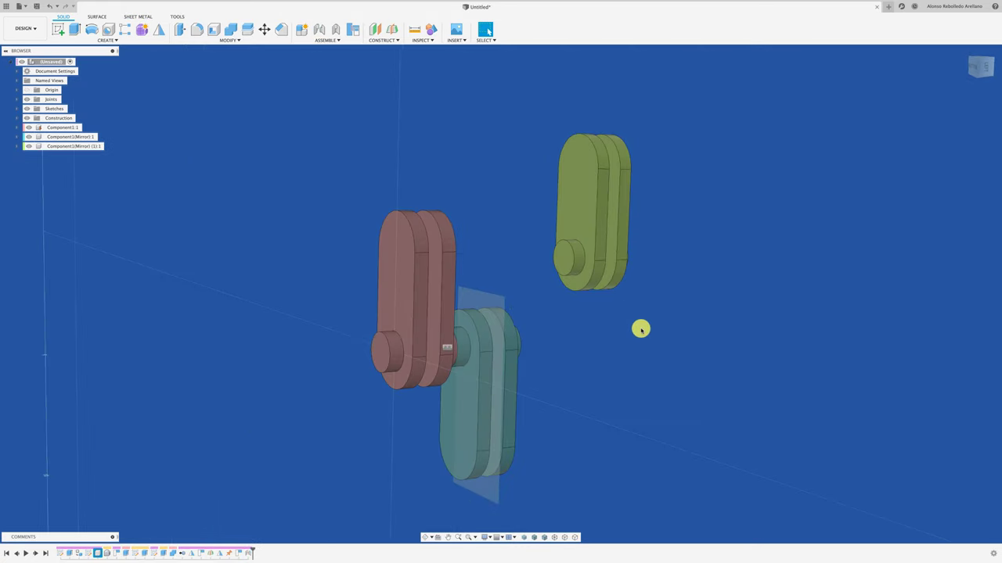
# Step: Joint the yellow piece onto the teal piece's pin
pyautogui.press('j')
pyautogui.click(566, 255)
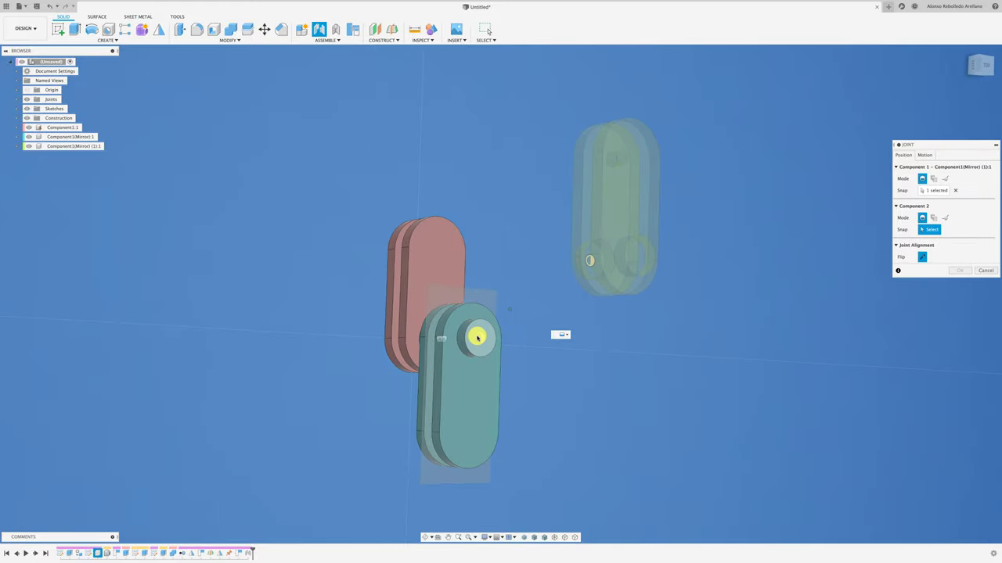
pyautogui.click(476, 336)
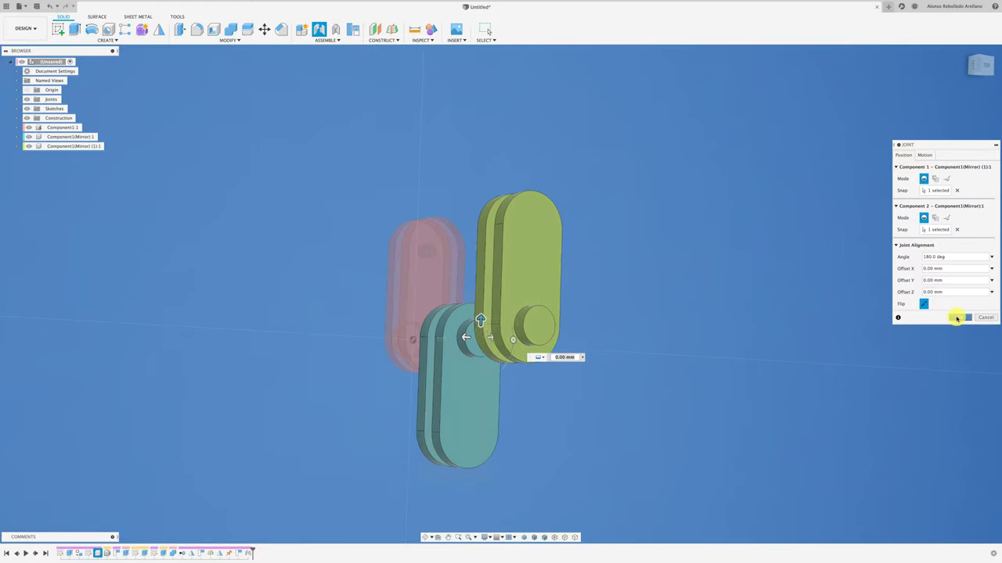
pyautogui.click(956, 318)
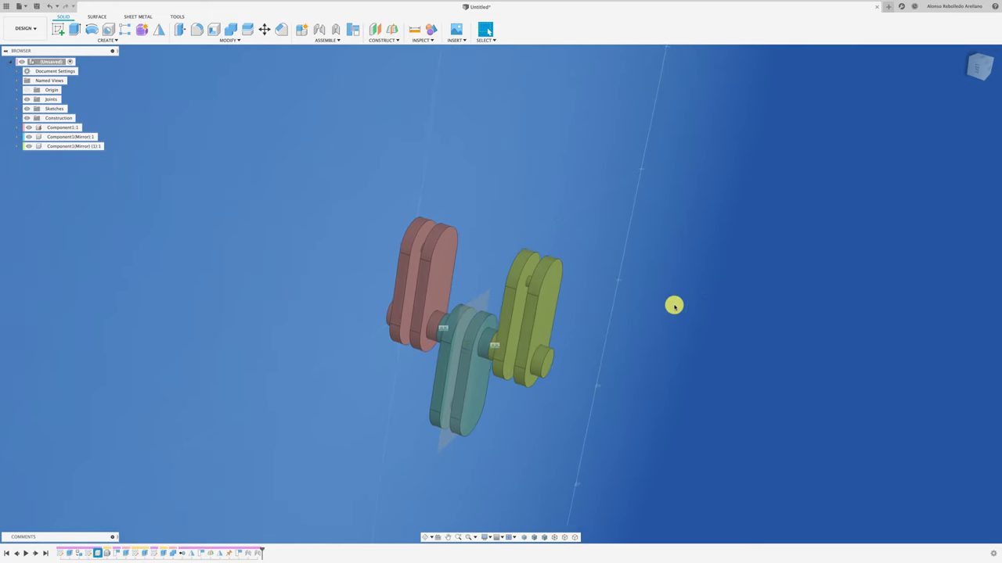
# Step: Combine the red target with the teal and yellow tool bodies using Join
pyautogui.click(231, 31)
pyautogui.click(427, 274)
pyautogui.click(467, 346)
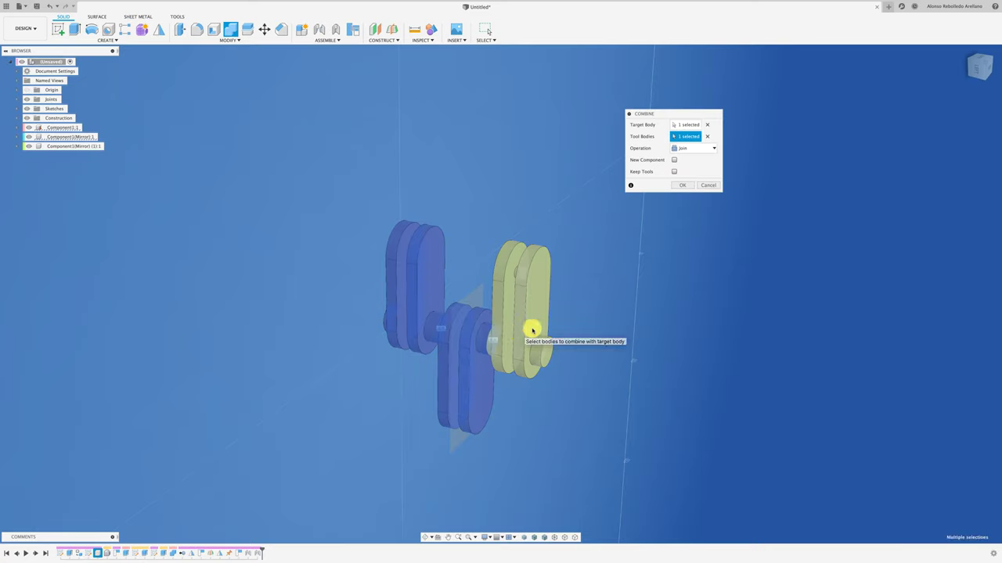
pyautogui.click(532, 328)
pyautogui.click(681, 186)
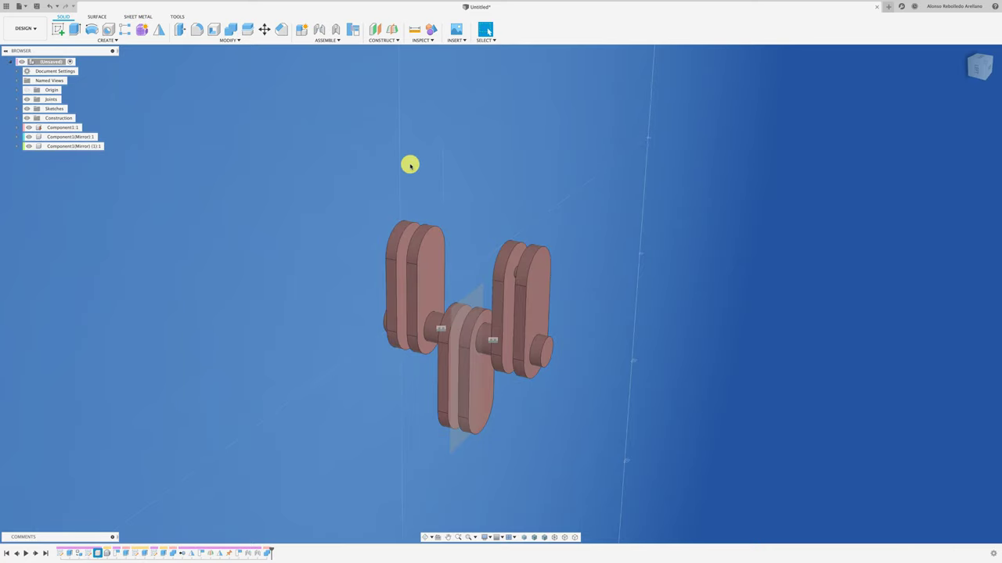
# Step: Remove both leftover mirrored components from the browser
pyautogui.click(62, 138)
pyautogui.rightClick(63, 138)
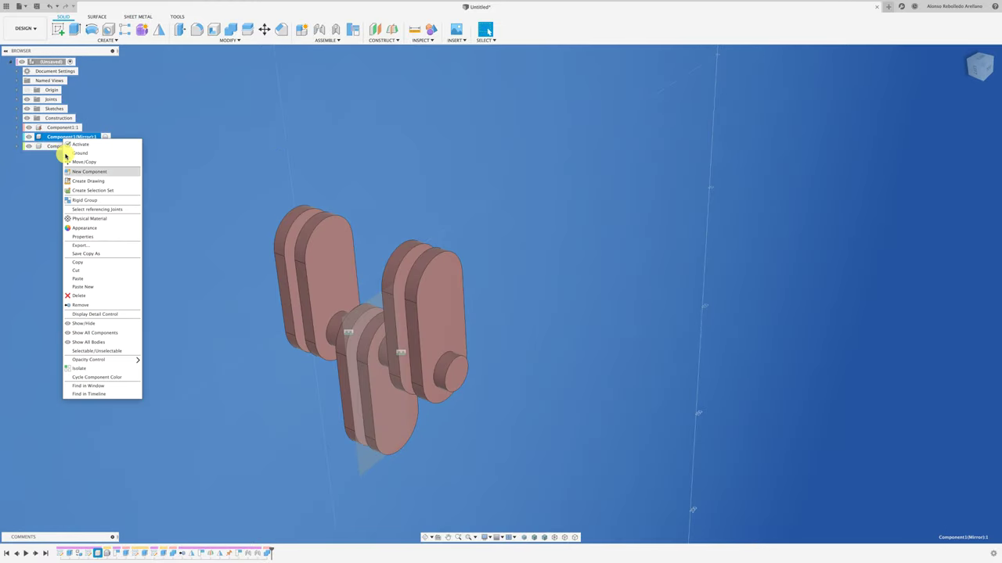
pyautogui.click(94, 306)
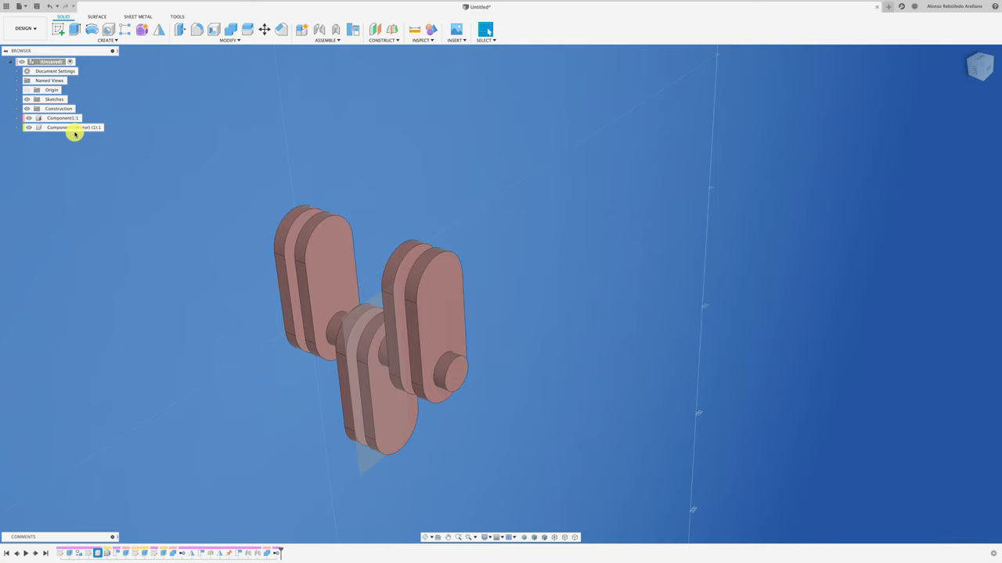
pyautogui.rightClick(73, 130)
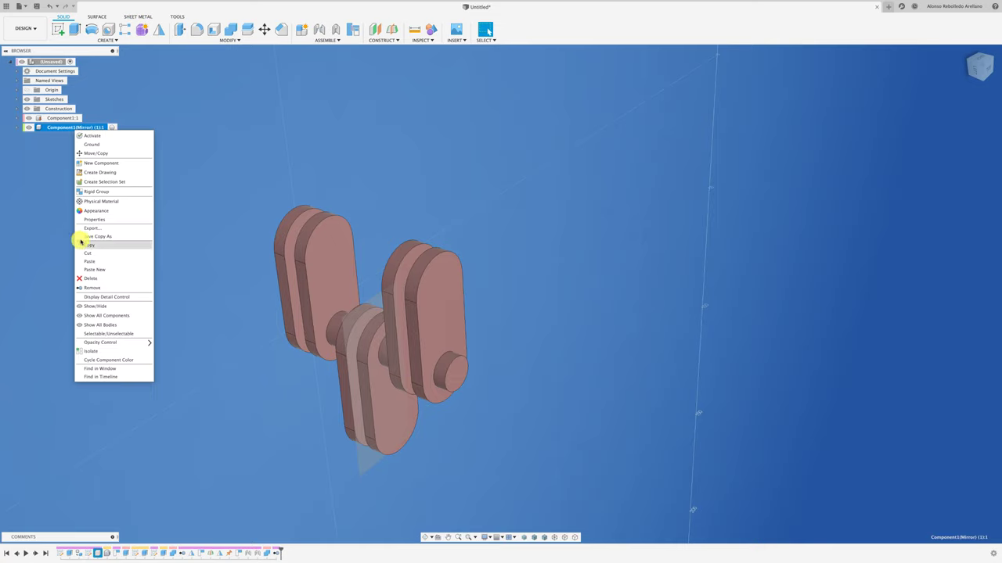
pyautogui.click(118, 283)
pyautogui.scroll(-3, 189, 267)
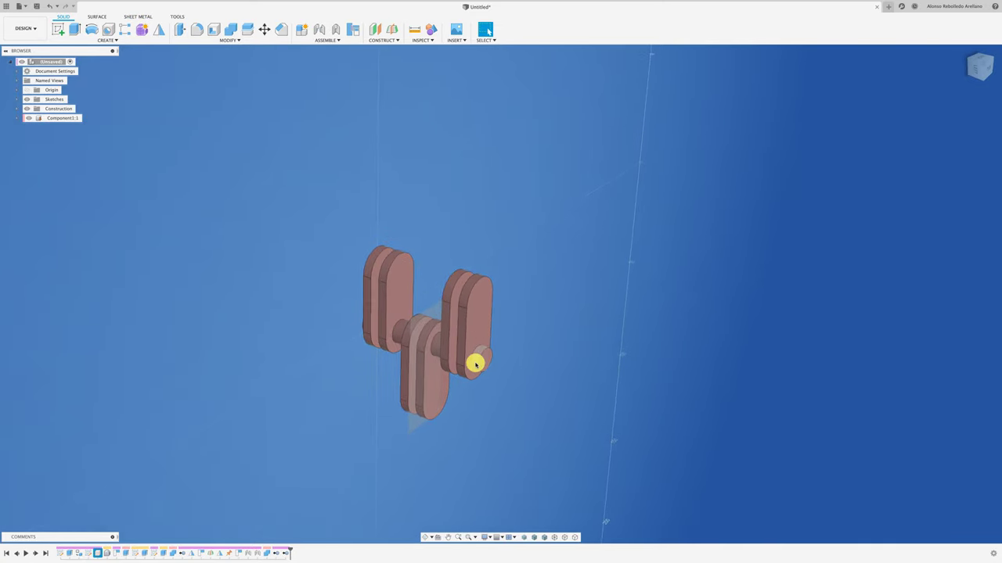
# Step: Add a new empty component CAJA:1 under the root assembly beside Component1:1
pyautogui.keyDown('shift'); pyautogui.moveTo(476, 362); pyautogui.dragTo(272, 229, button='middle'); pyautogui.keyUp('shift')
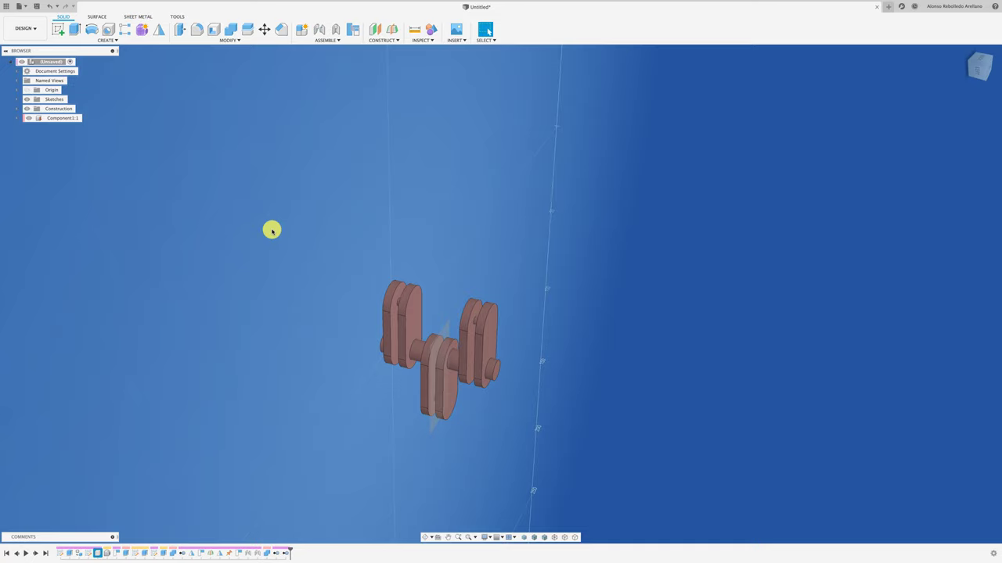
pyautogui.moveTo(380, 306)
pyautogui.keyDown('shift'); pyautogui.mouseDown(button='middle')
pyautogui.moveTo(352, 368)
pyautogui.moveTo(360, 358)
pyautogui.moveTo(317, 289)
pyautogui.moveTo(99, 55)
pyautogui.mouseUp(button='middle'); pyautogui.keyUp('shift')
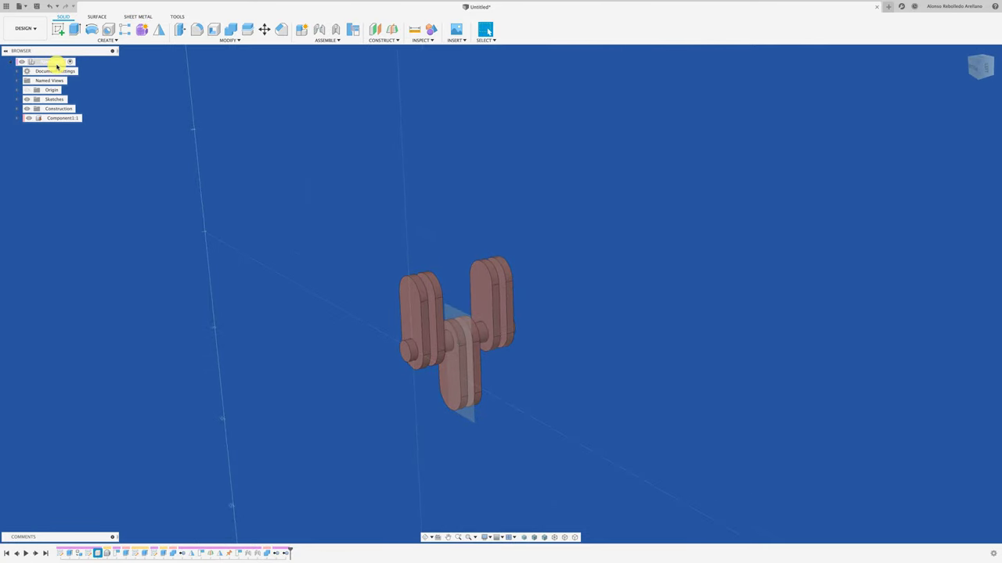
pyautogui.rightClick(55, 61)
pyautogui.click(88, 69)
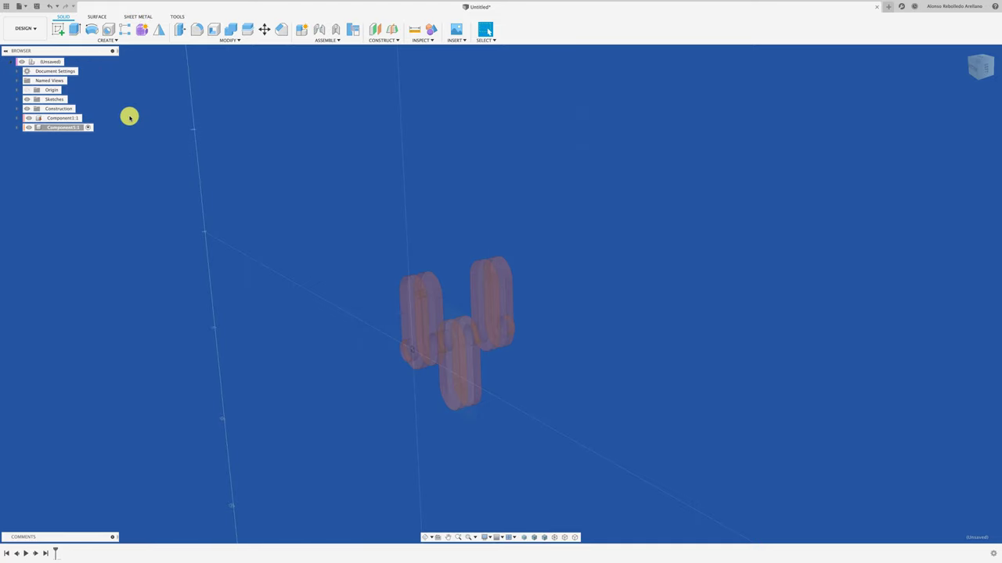
pyautogui.keyDown('shift'); pyautogui.moveTo(129, 117); pyautogui.dragTo(157, 170, button='middle'); pyautogui.keyUp('shift')
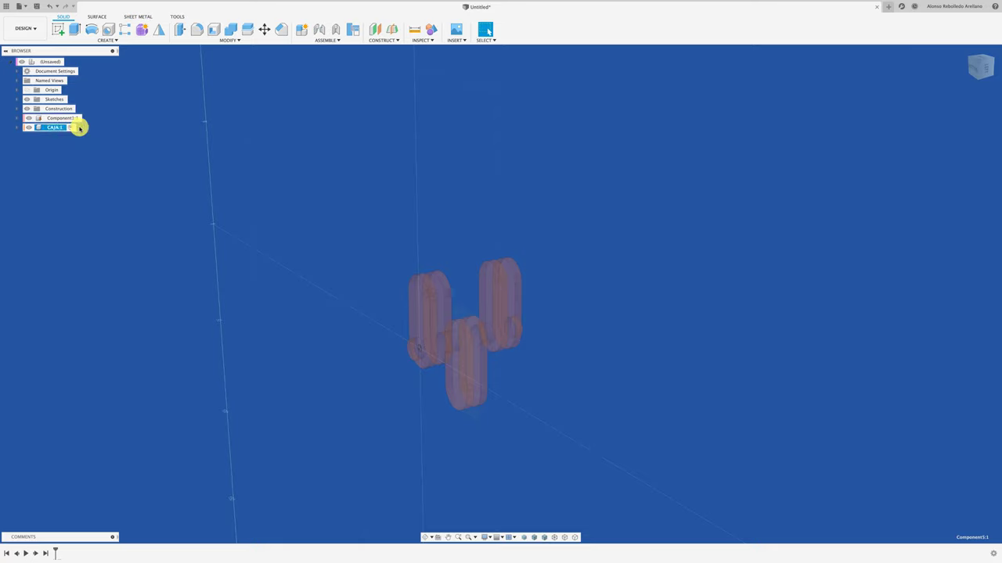
pyautogui.moveTo(79, 128); pyautogui.dragTo(67, 119)
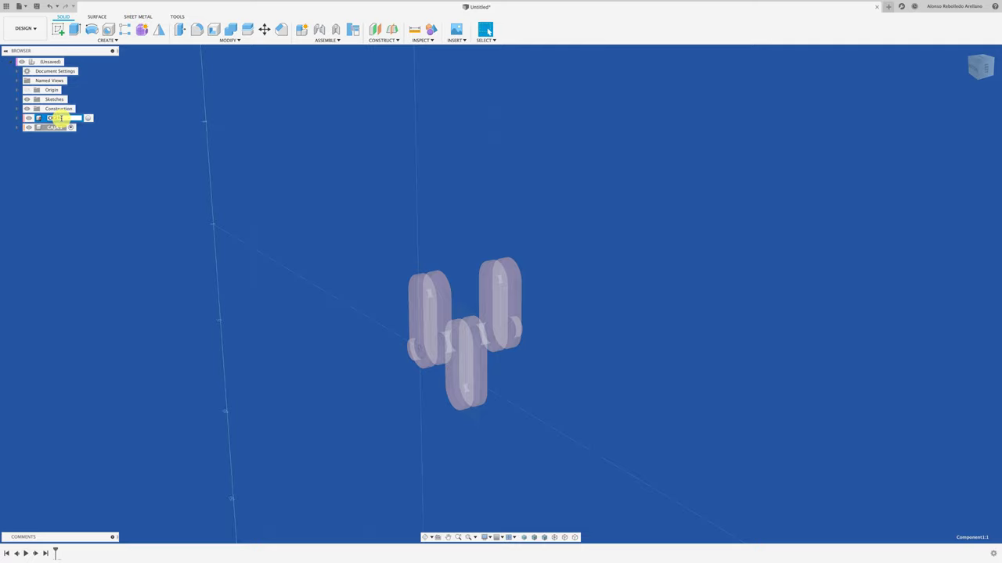
# Step: Confirm the crankshaft component name CIGUEÑAL and start a new sketch
pyautogui.press('Return')
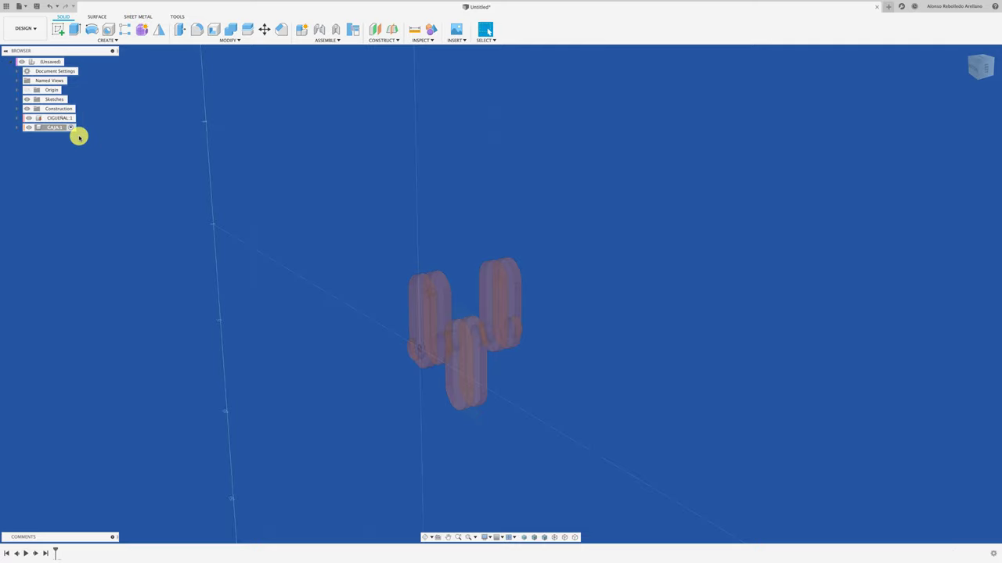
pyautogui.click(60, 30)
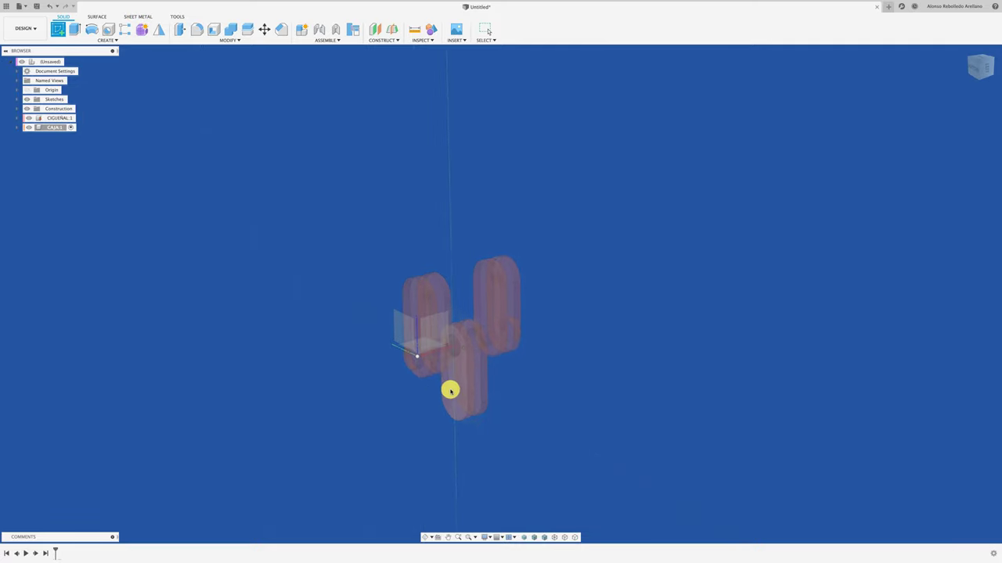
# Step: Draw a centre rectangle on the plane across the crank axis, framing the crank web
pyautogui.click(406, 365)
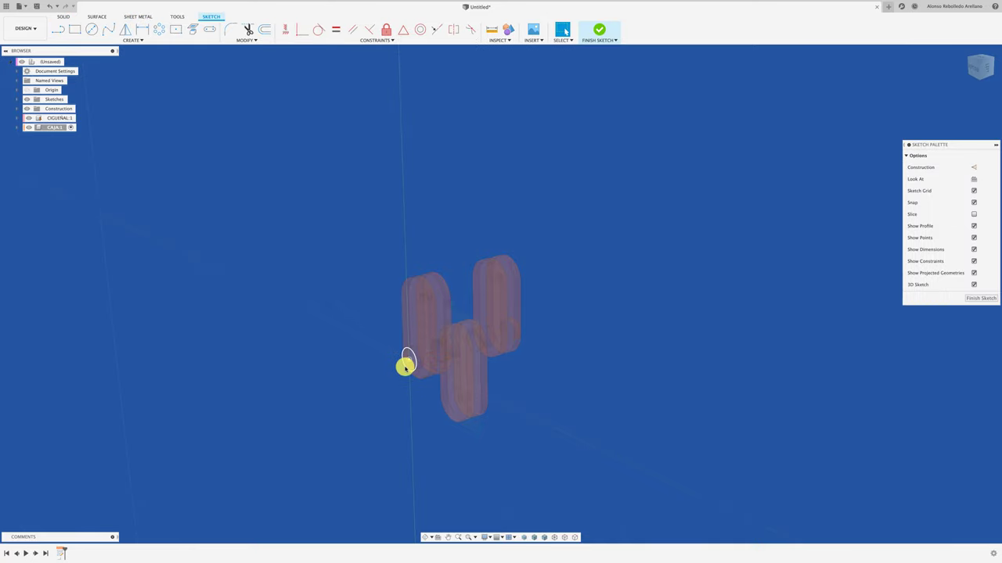
pyautogui.click(975, 69)
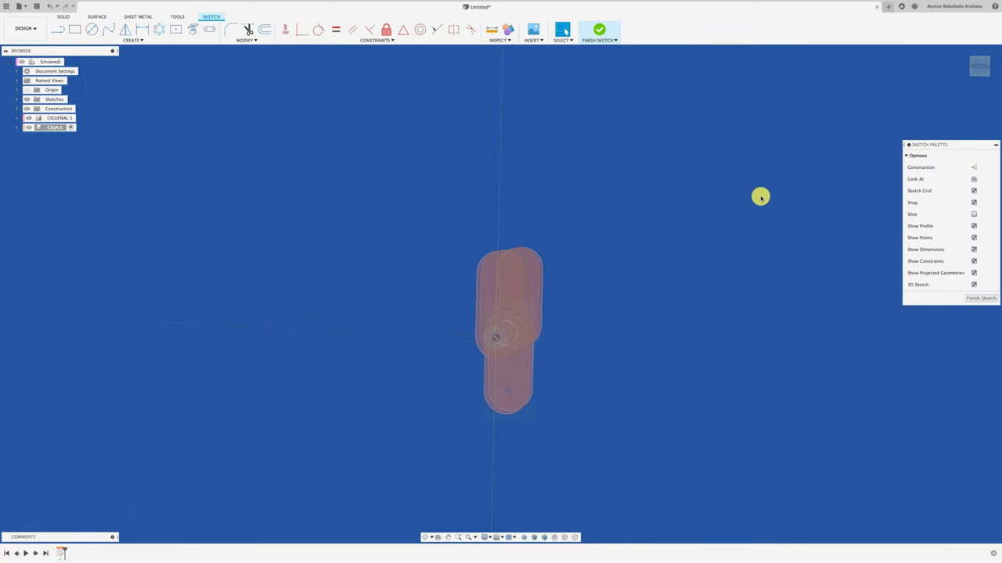
pyautogui.click(175, 29)
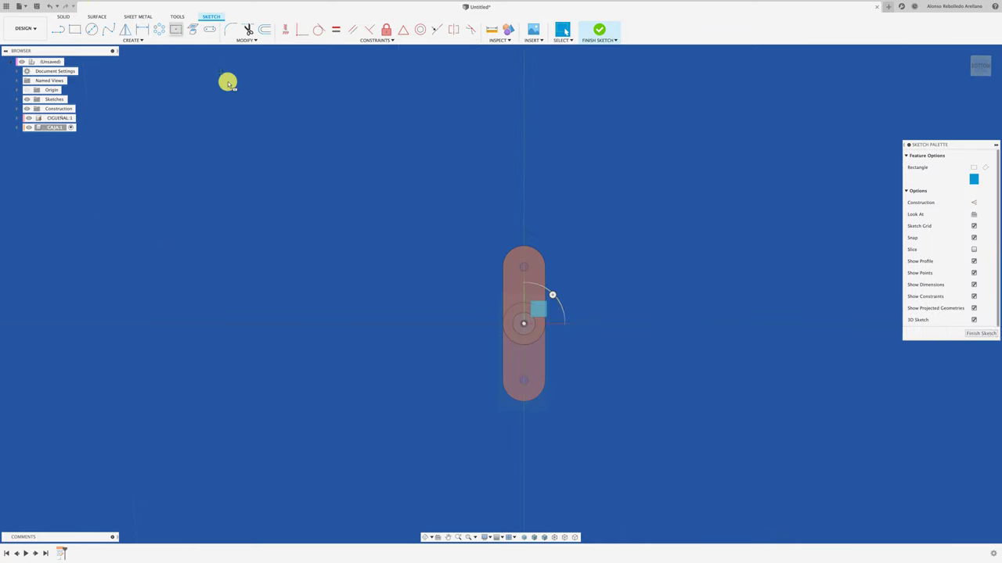
pyautogui.click(523, 324)
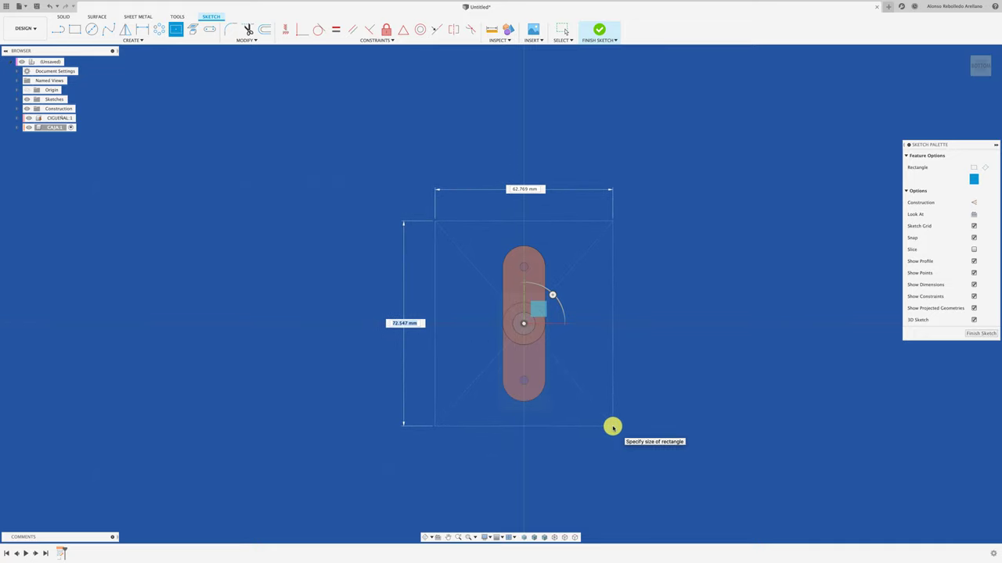
pyautogui.click(613, 427)
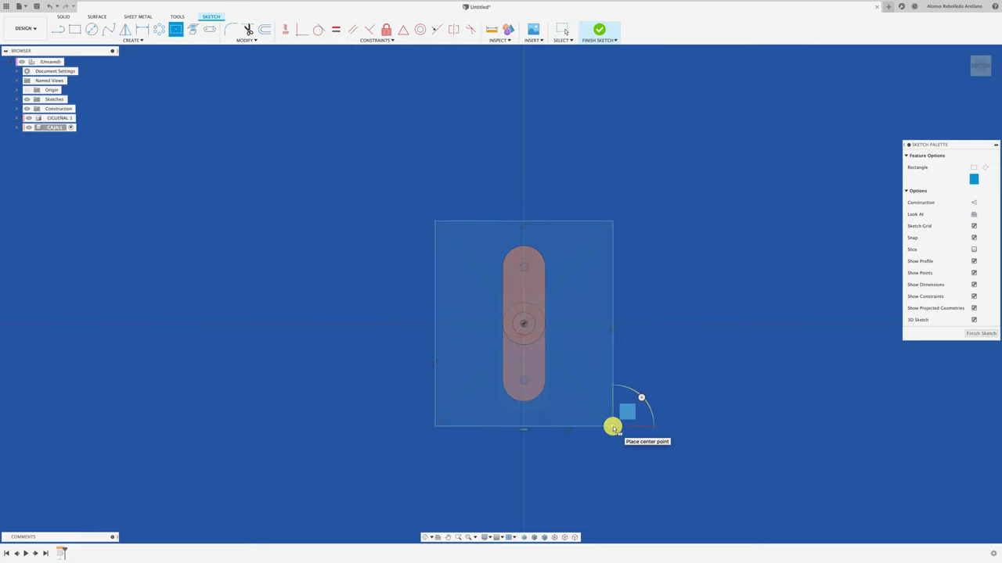
pyautogui.press('Escape')
# Step: Dimension the rectangle 70 mm tall and about 60 mm wide
pyautogui.click(613, 380)
pyautogui.click(652, 360)
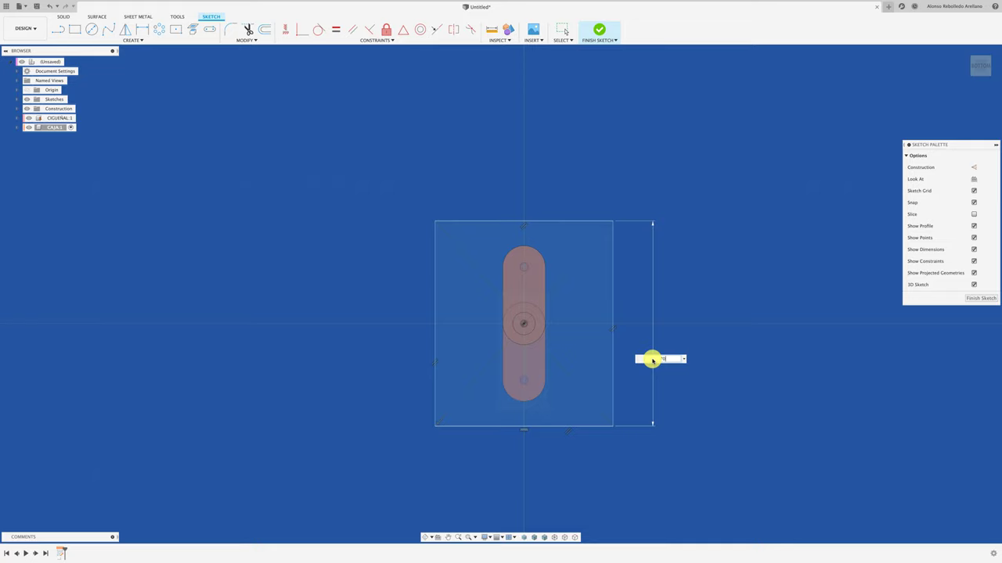
pyautogui.press('Return')
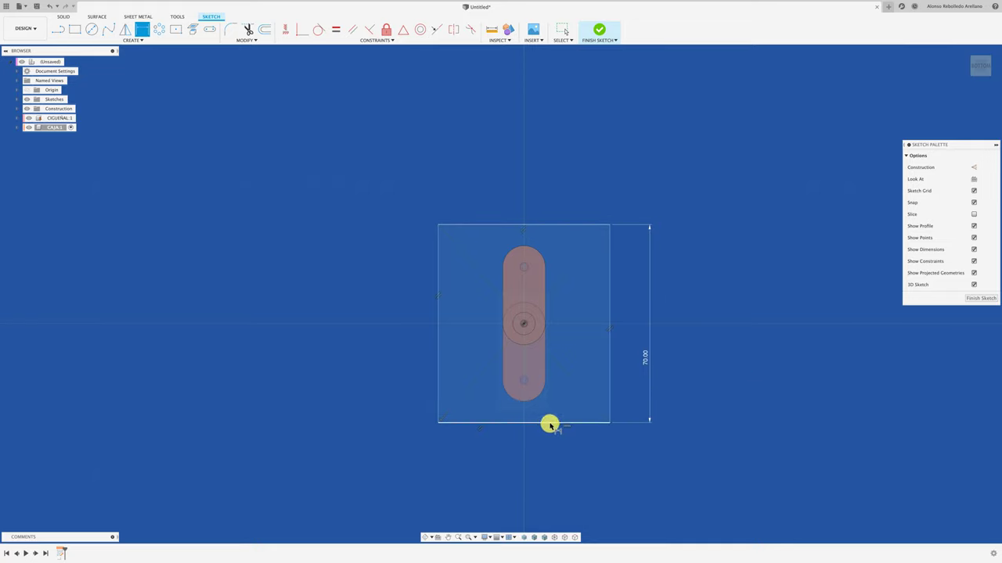
pyautogui.click(550, 423)
pyautogui.click(545, 458)
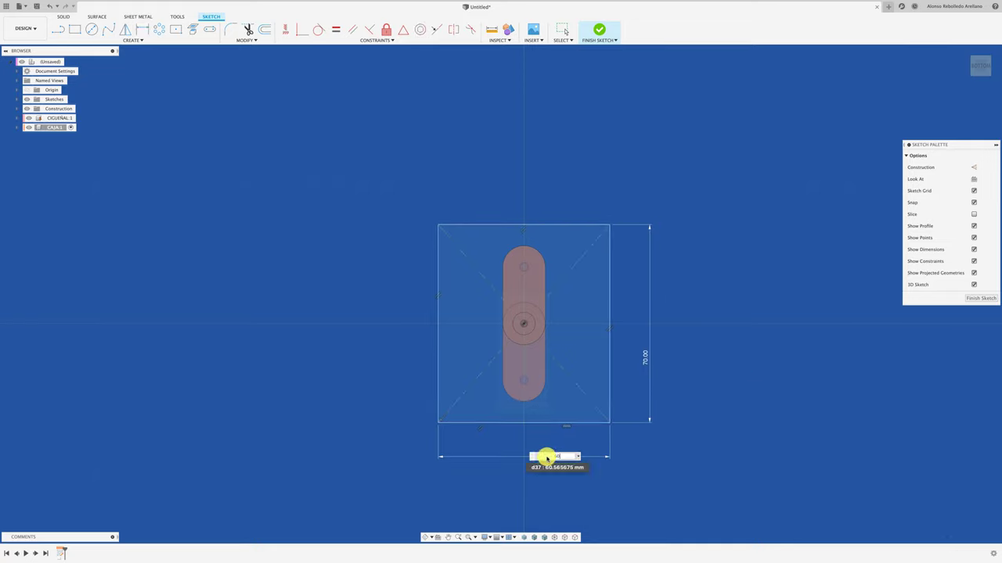
pyautogui.keyDown('shift'); pyautogui.moveTo(545, 458); pyautogui.dragTo(469, 431, button='middle'); pyautogui.keyUp('shift')
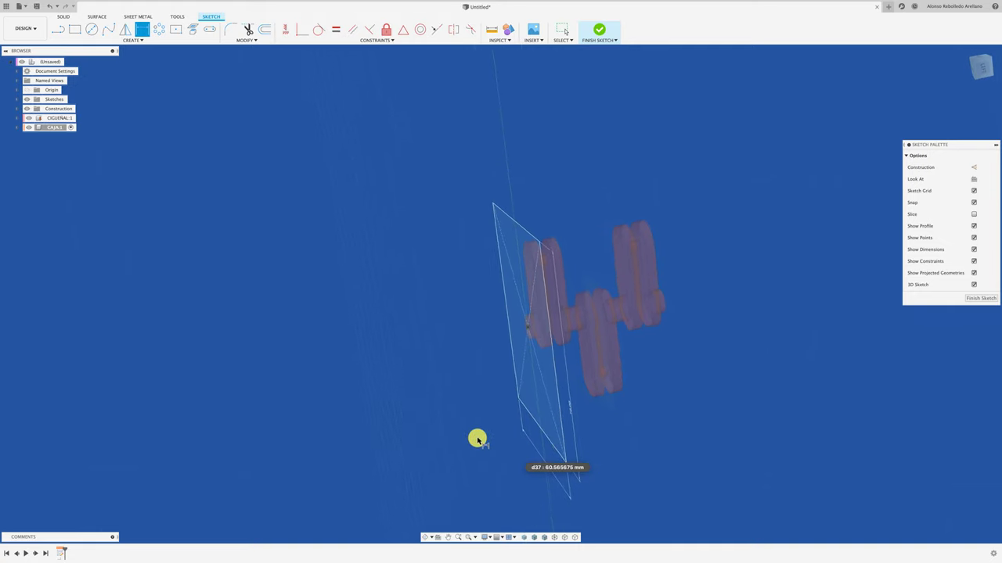
# Step: Extrude the rectangle 5 mm into a new plate body, then return to the top-level assembly
pyautogui.press('e')
pyautogui.click(549, 418)
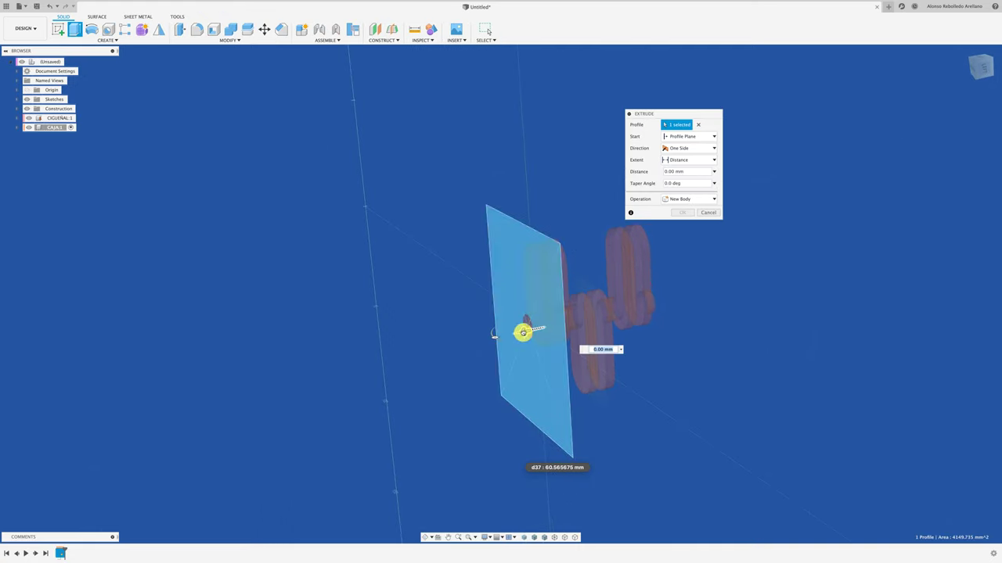
pyautogui.moveTo(521, 331); pyautogui.dragTo(514, 335)
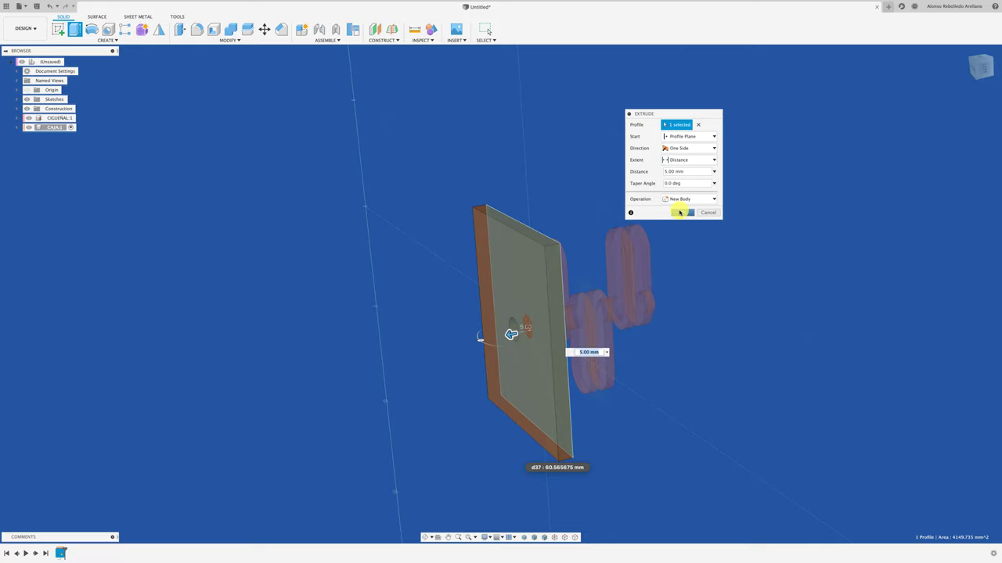
pyautogui.click(680, 213)
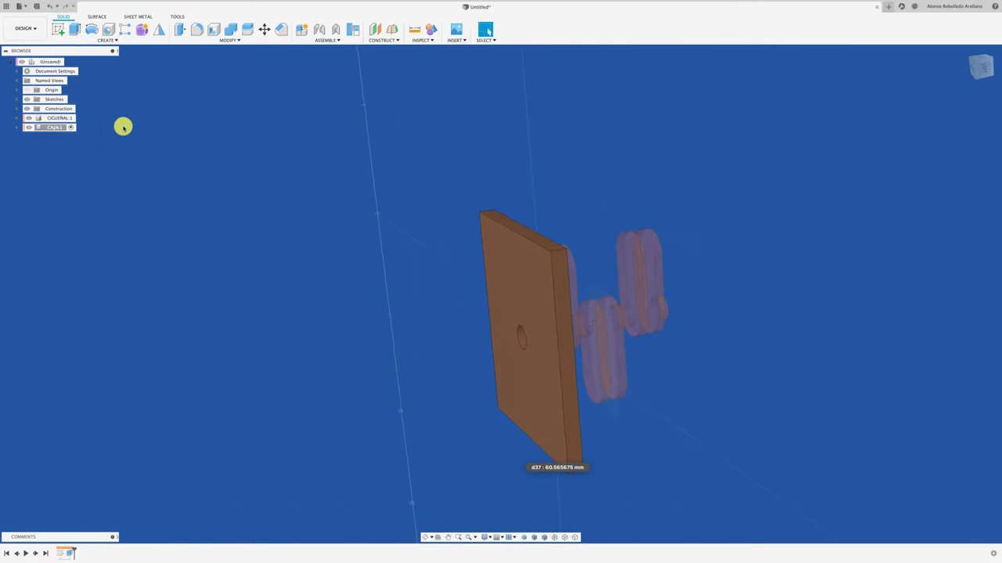
pyautogui.click(64, 62)
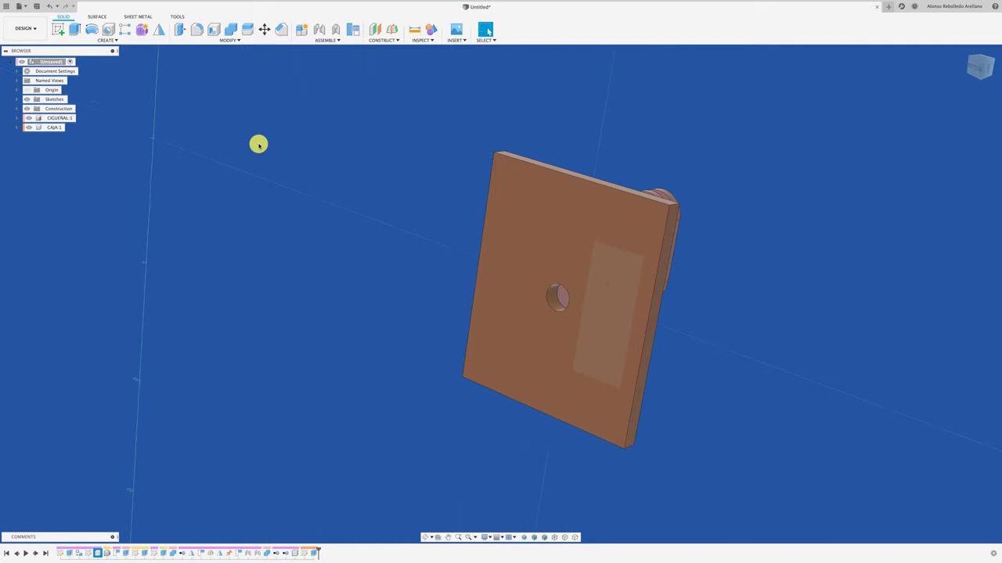
# Step: Extrude the hole face 20 mm as a joined shaft extension, then activate CAJA:1
pyautogui.click(70, 30)
pyautogui.click(560, 301)
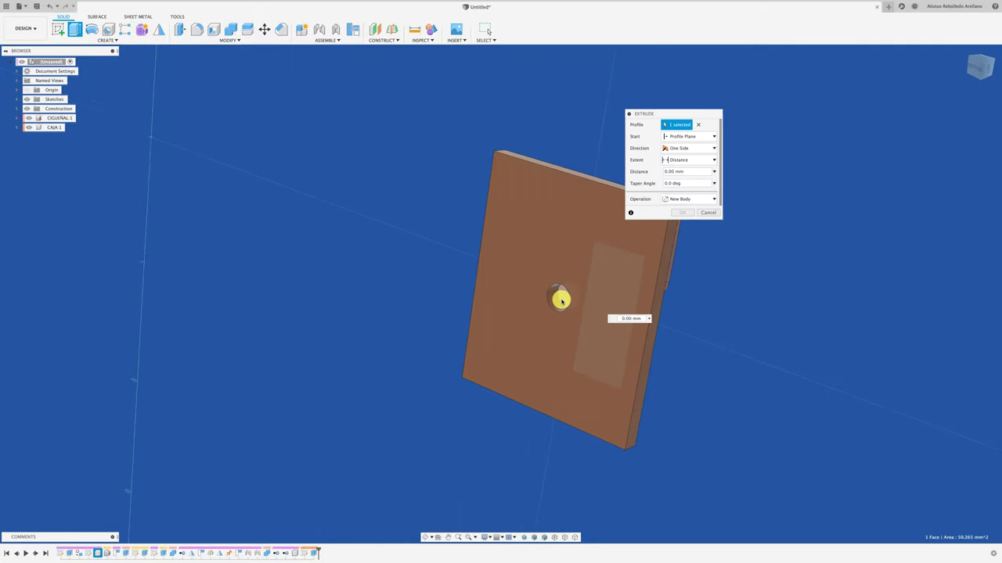
pyautogui.moveTo(558, 302); pyautogui.dragTo(514, 314)
pyautogui.keyDown('shift'); pyautogui.moveTo(514, 313); pyautogui.dragTo(603, 339, button='middle'); pyautogui.keyUp('shift')
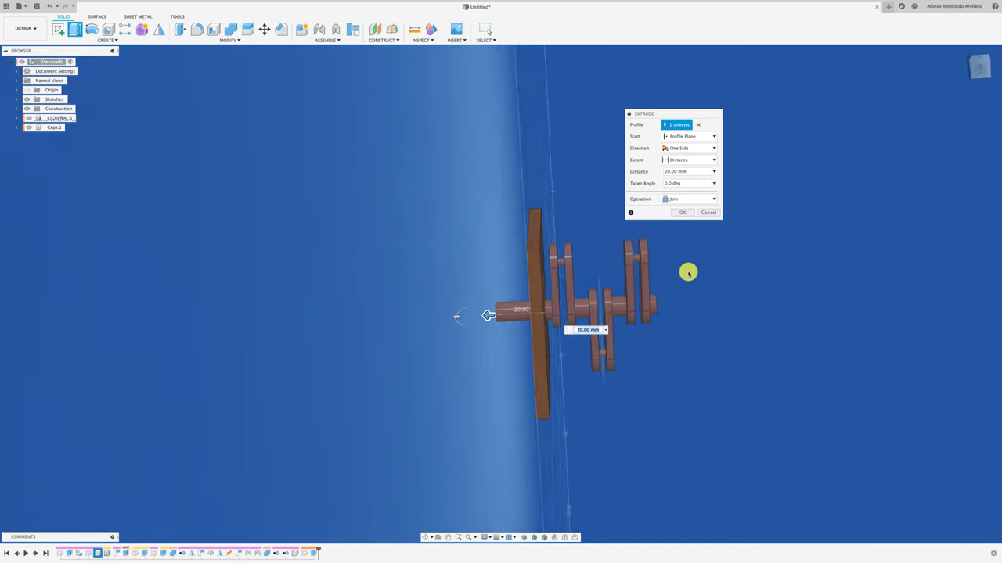
pyautogui.click(688, 213)
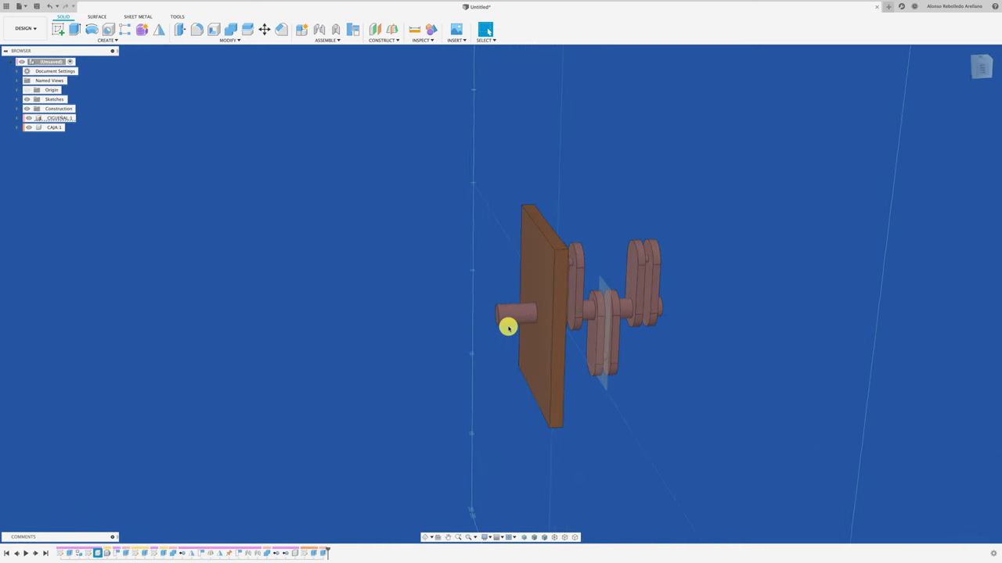
pyautogui.keyDown('shift'); pyautogui.moveTo(491, 364); pyautogui.dragTo(491, 362, button='middle'); pyautogui.keyUp('shift')
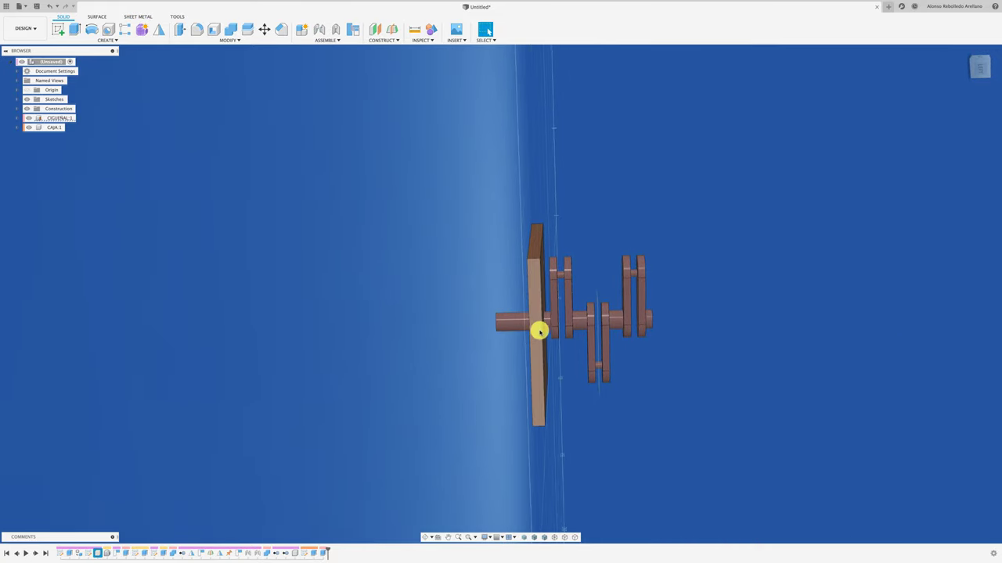
pyautogui.click(70, 127)
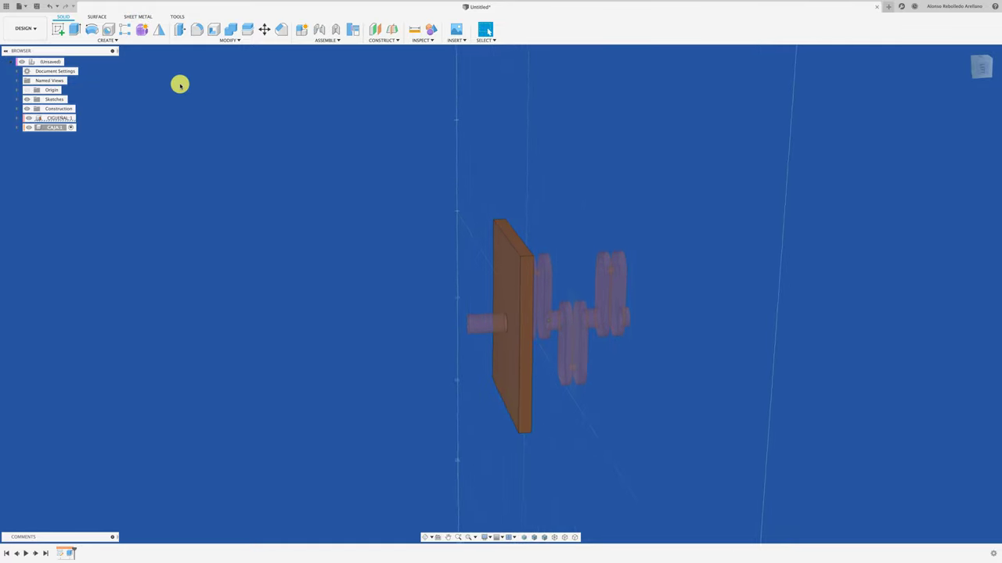
# Step: Mirror component CAJA:1 across the chosen plane into CAJA(Mirror):1, then reactivate the root assembly
pyautogui.click(158, 29)
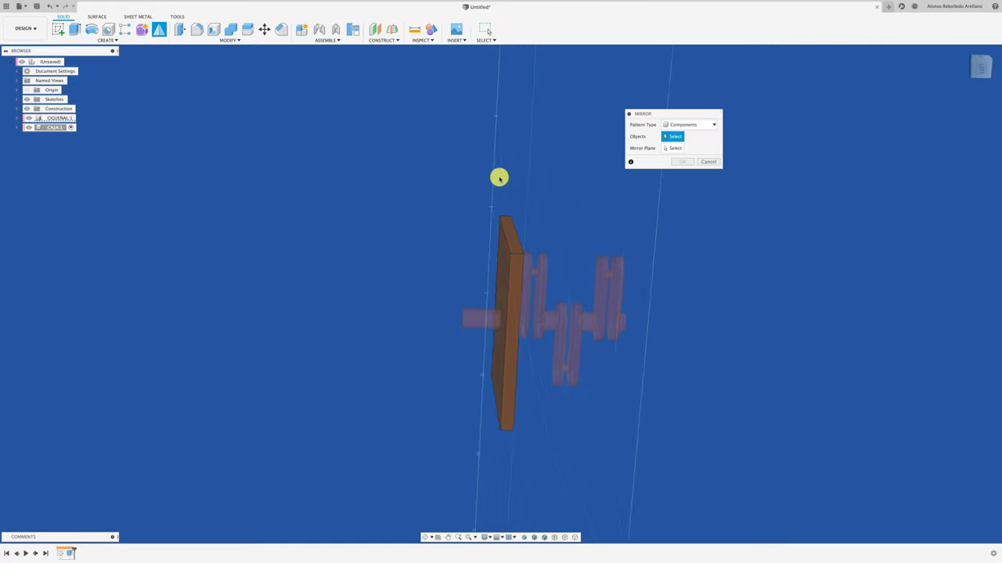
pyautogui.click(501, 250)
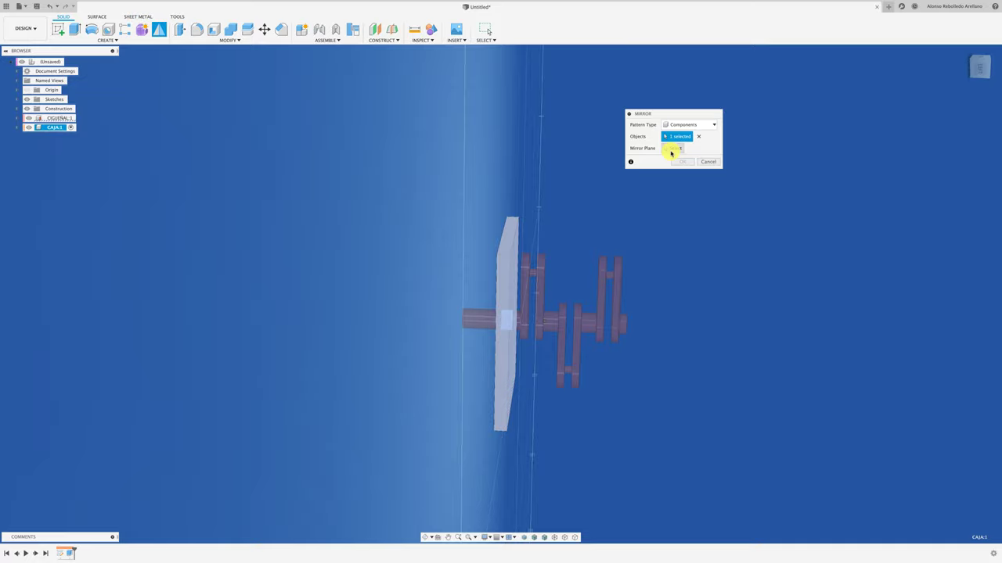
pyautogui.click(670, 148)
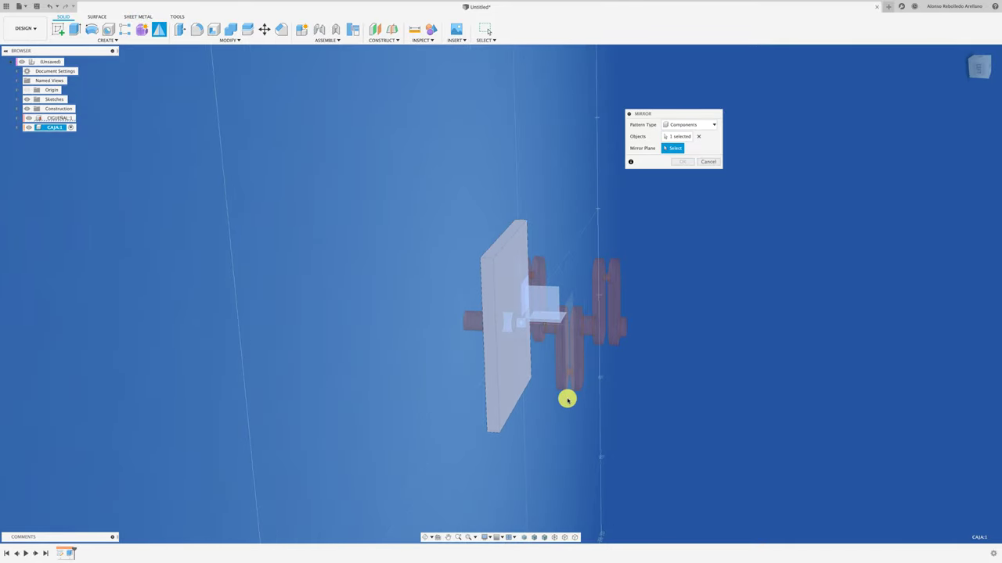
pyautogui.click(568, 400)
pyautogui.click(681, 163)
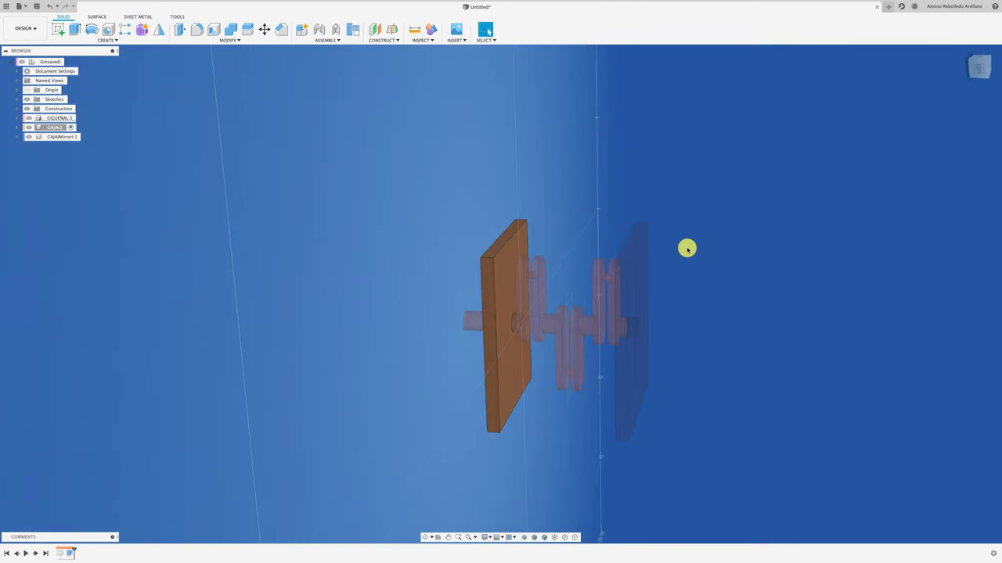
pyautogui.doubleClick(51, 62)
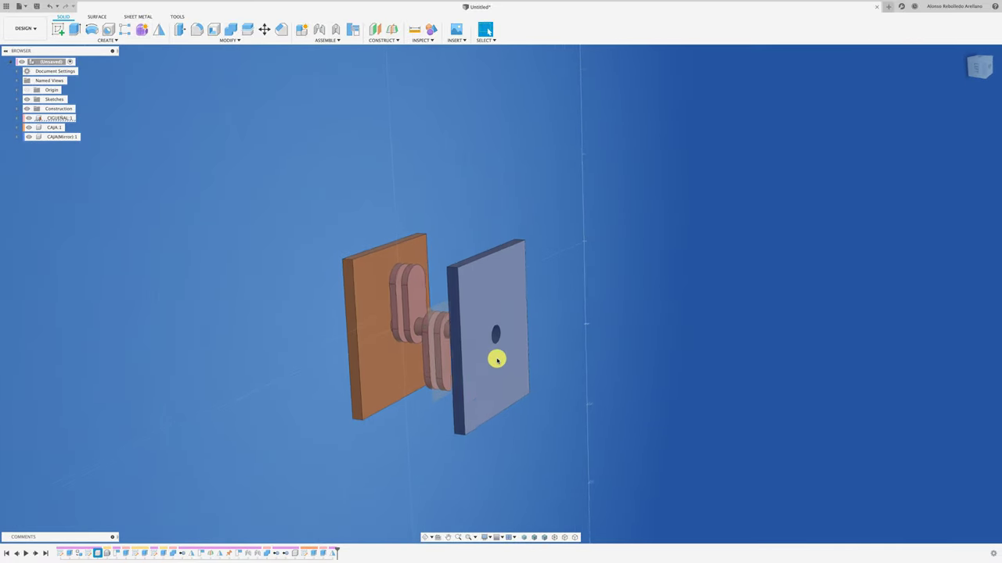
pyautogui.scroll(3, 498, 356)
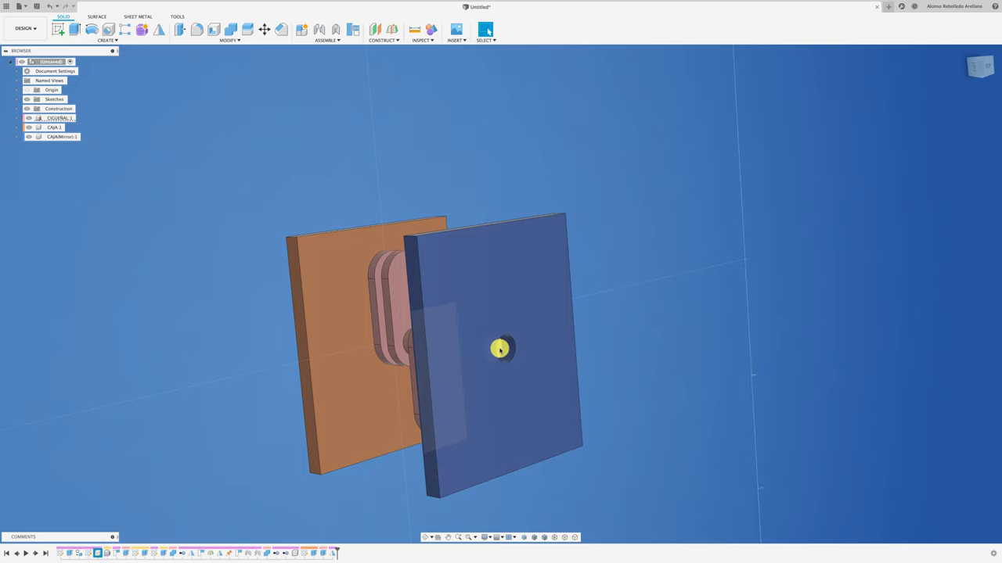
# Step: Extrude the mirrored plate's hole face 10 mm as a joined shaft stub
pyautogui.click(80, 29)
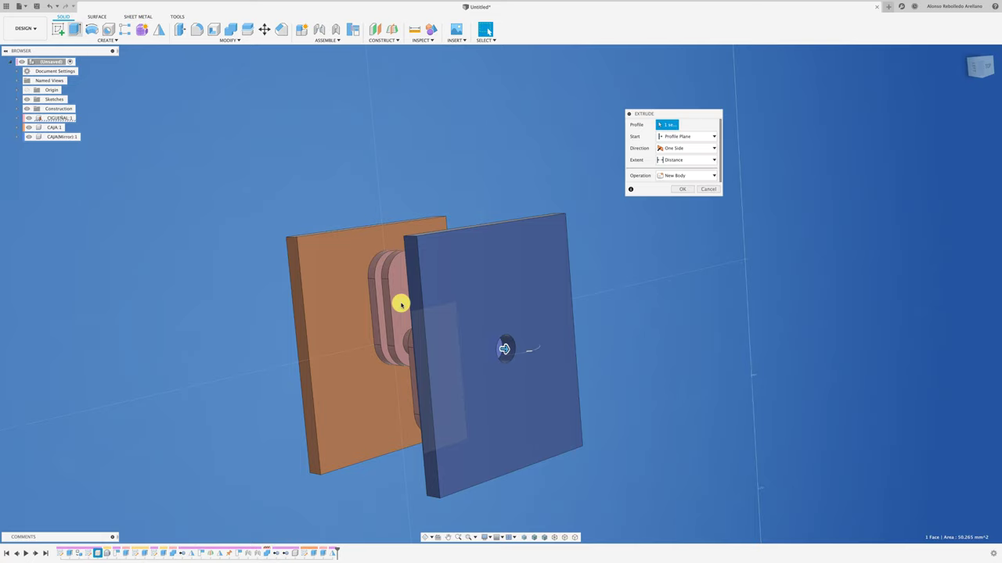
pyautogui.moveTo(505, 349); pyautogui.dragTo(528, 347)
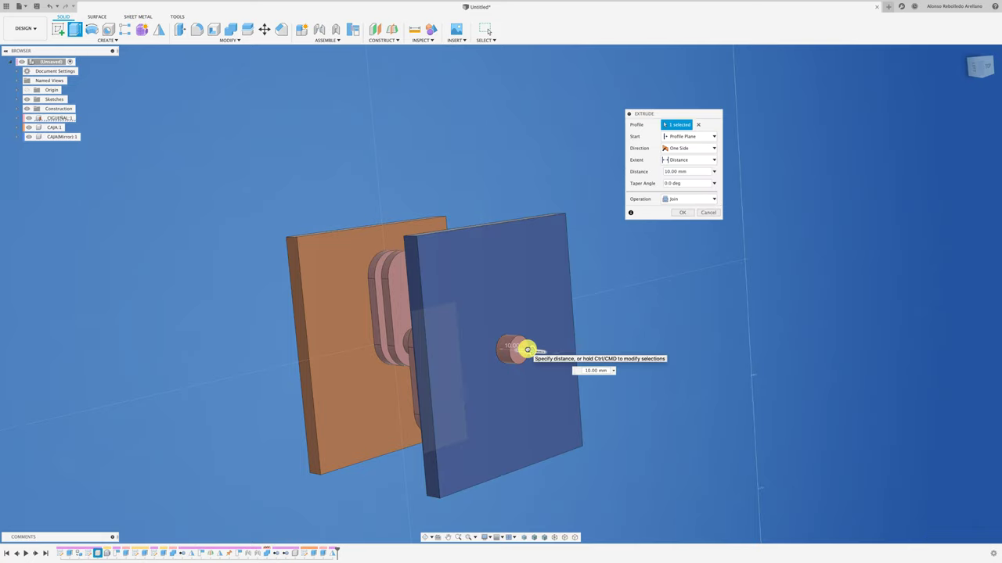
pyautogui.click(683, 212)
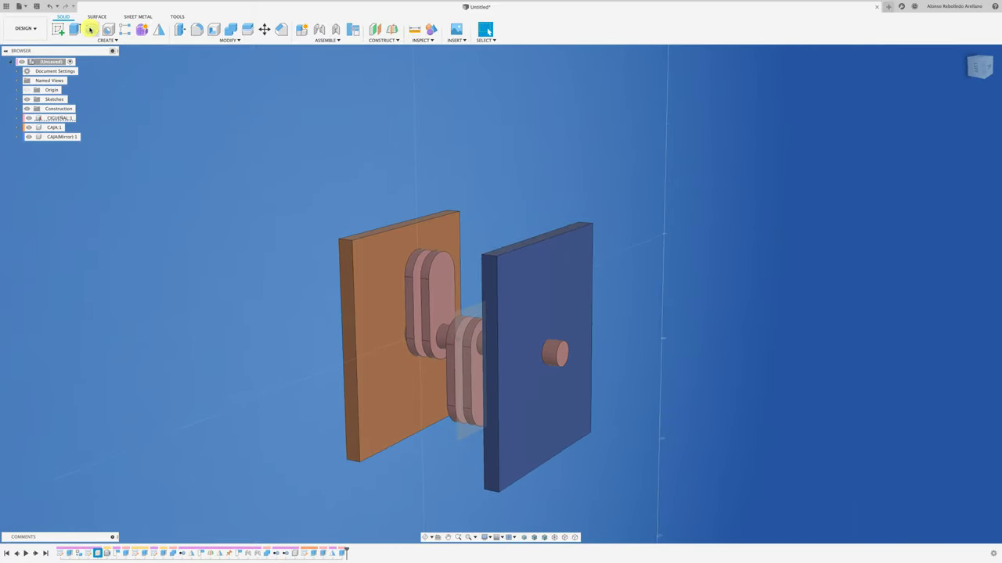
# Step: Sketch a circle around the shaft stub on the blue plate and extrude the ring -5 mm, joined
pyautogui.click(567, 354)
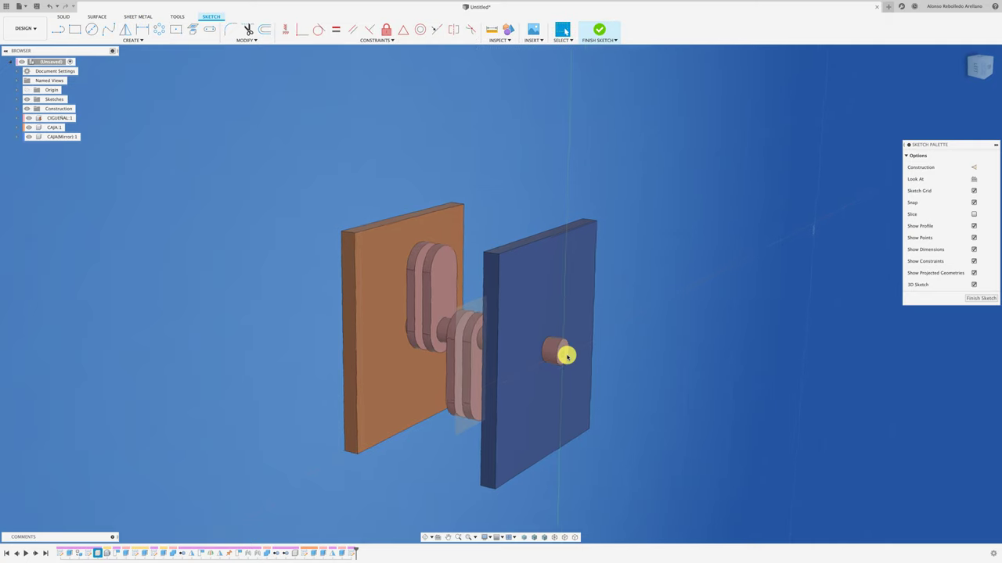
pyautogui.press('c')
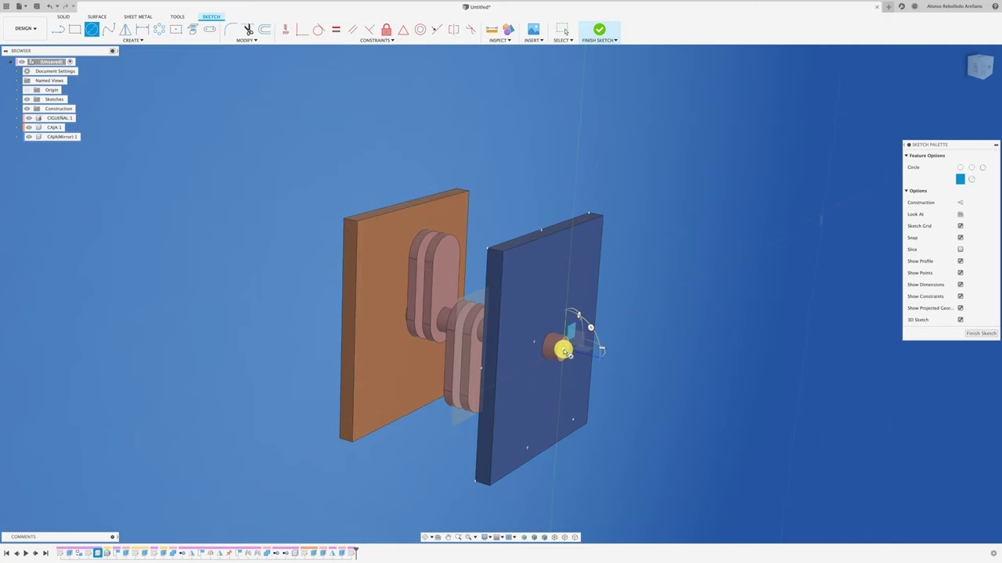
pyautogui.click(559, 376)
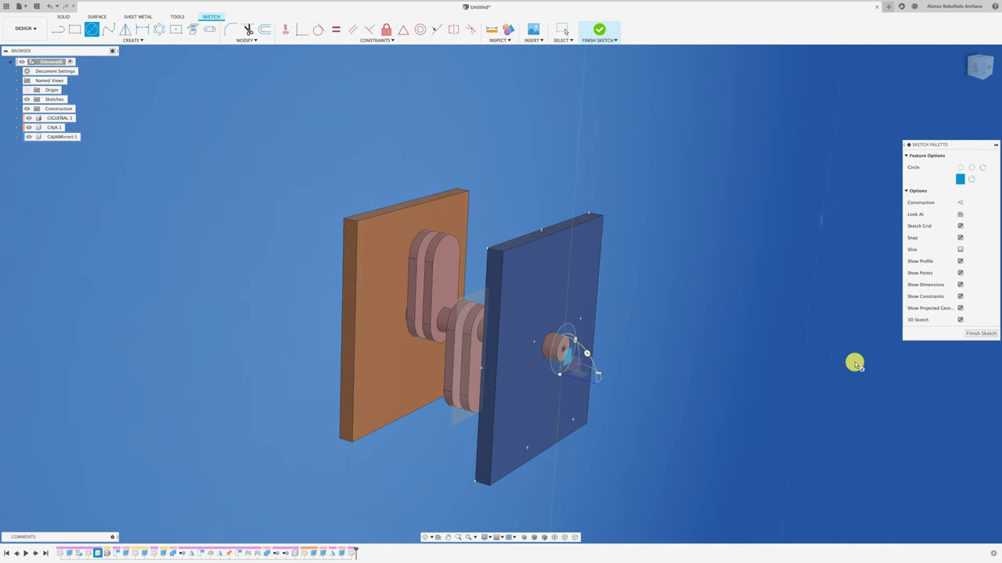
pyautogui.click(984, 333)
pyautogui.press('e')
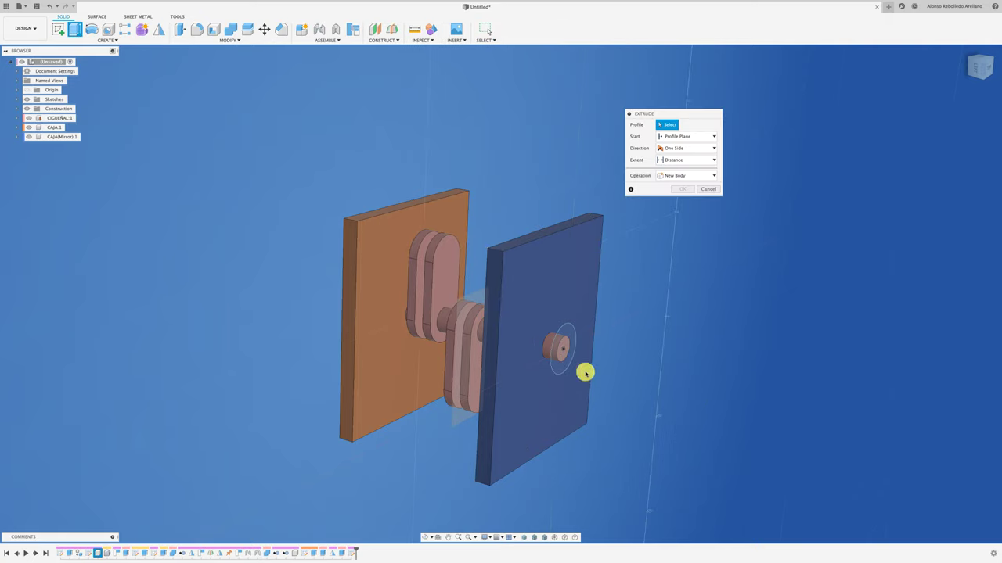
pyautogui.click(561, 369)
pyautogui.moveTo(566, 352)
pyautogui.keyDown('shift'); pyautogui.mouseDown(button='middle')
pyautogui.moveTo(592, 347)
pyautogui.moveTo(665, 227)
pyautogui.moveTo(657, 287)
pyautogui.moveTo(541, 235)
pyautogui.mouseUp(button='middle'); pyautogui.keyUp('shift')
pyautogui.write('-5')
pyautogui.press('Return')
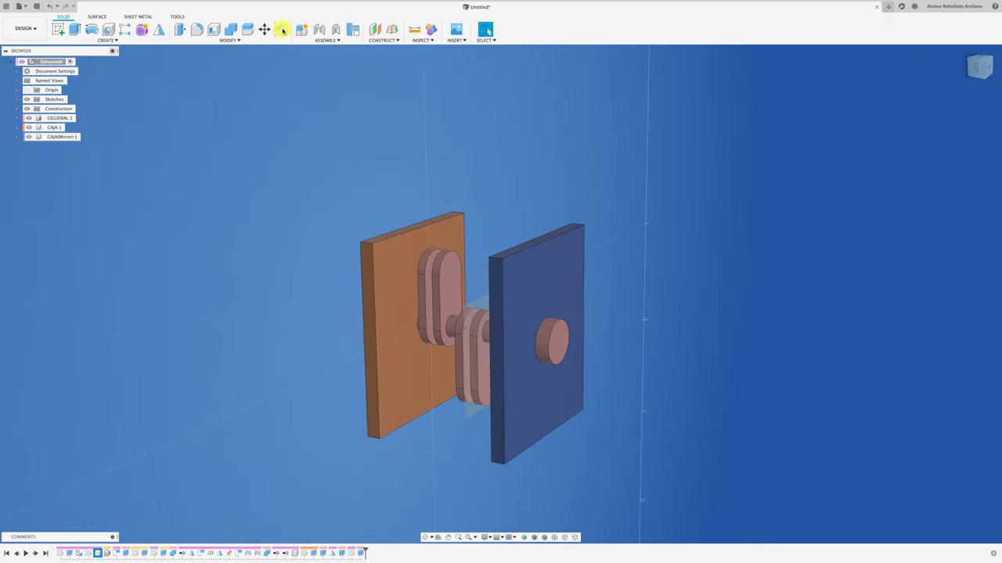
pyautogui.click(282, 30)
# Step: Chamfer the round boss's outer edge with a 1 mm distance
pyautogui.click(558, 326)
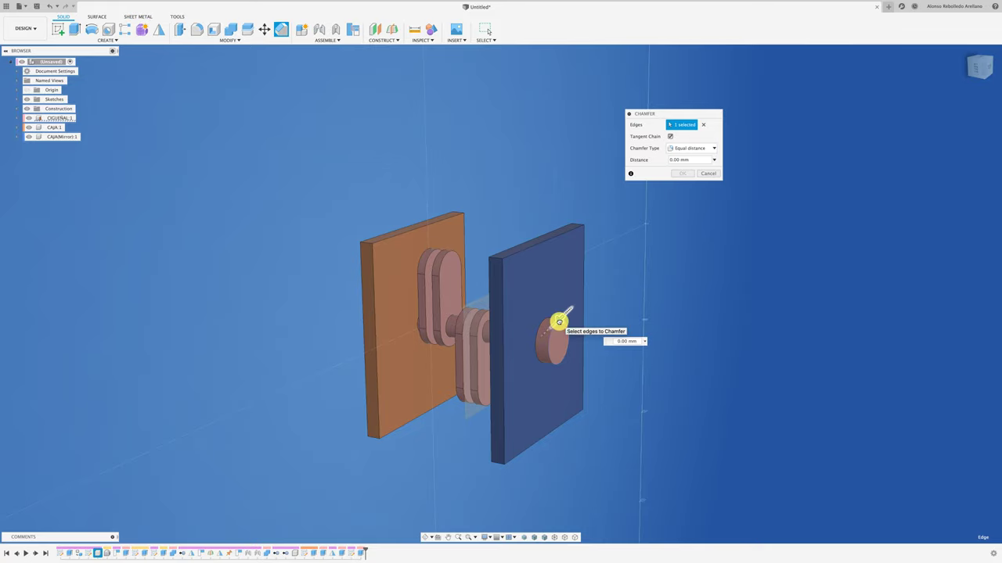
pyautogui.write('1')
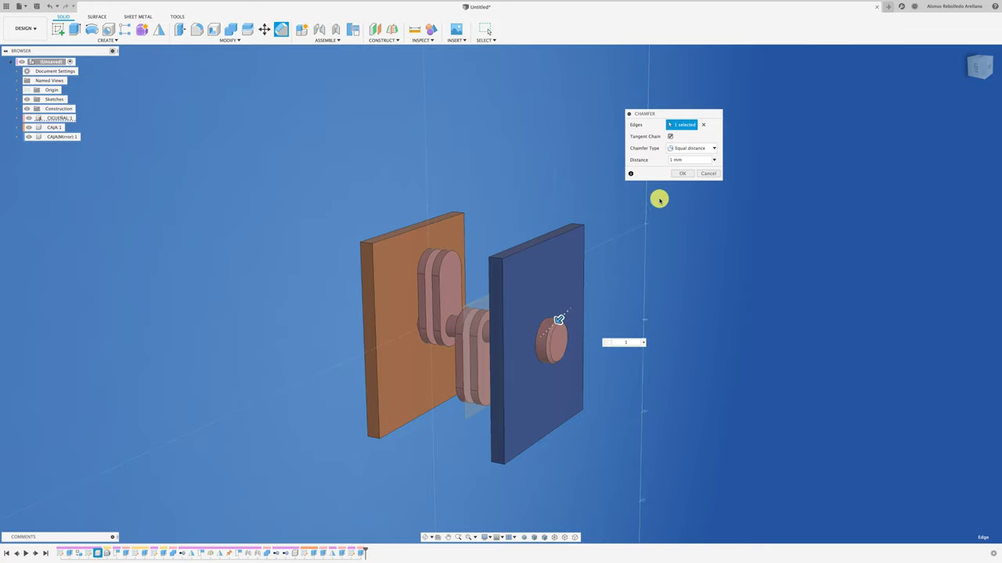
pyautogui.click(689, 173)
pyautogui.keyDown('shift'); pyautogui.moveTo(395, 425); pyautogui.dragTo(430, 391, button='middle'); pyautogui.keyUp('shift')
pyautogui.click(447, 362)
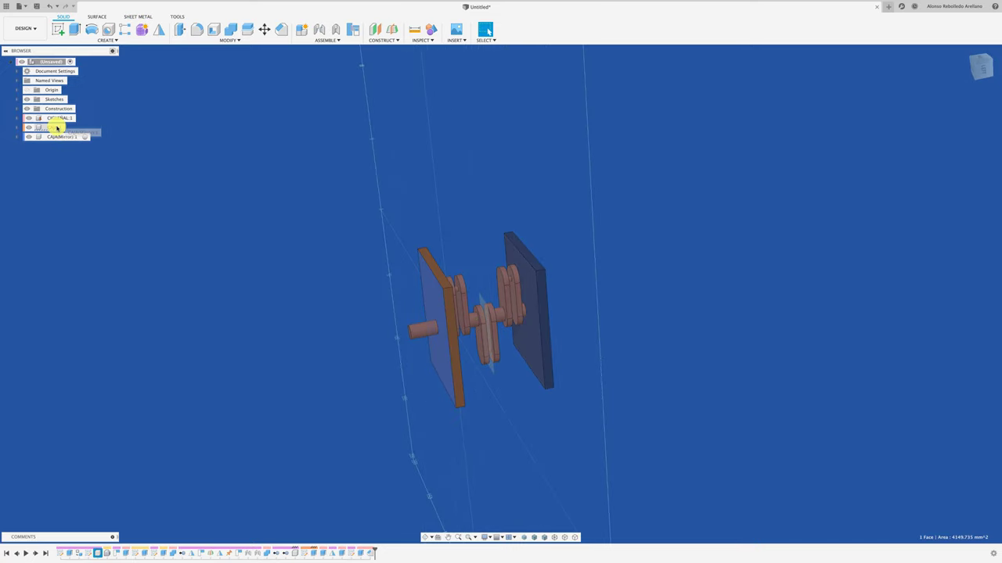
# Step: Move the mirrored plate into CAJA:1 and make CAJA:1 the active component
pyautogui.moveTo(69, 139); pyautogui.dragTo(93, 153)
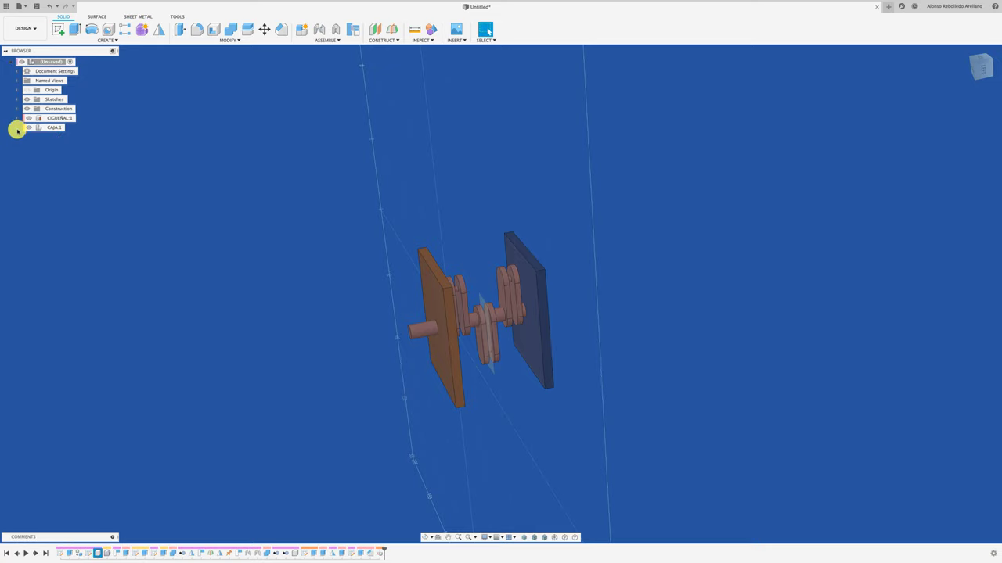
pyautogui.click(17, 129)
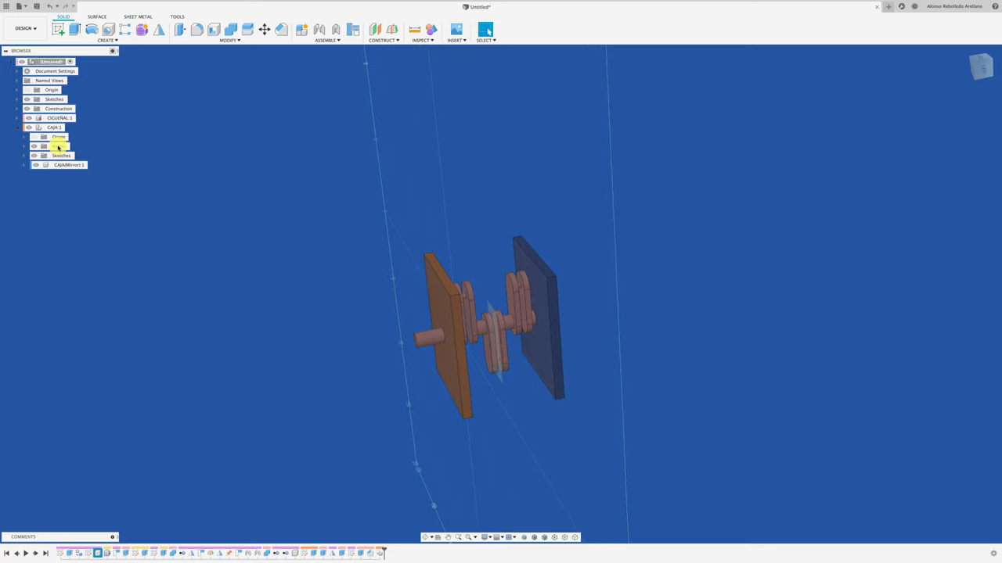
pyautogui.click(55, 127)
pyautogui.rightClick(56, 127)
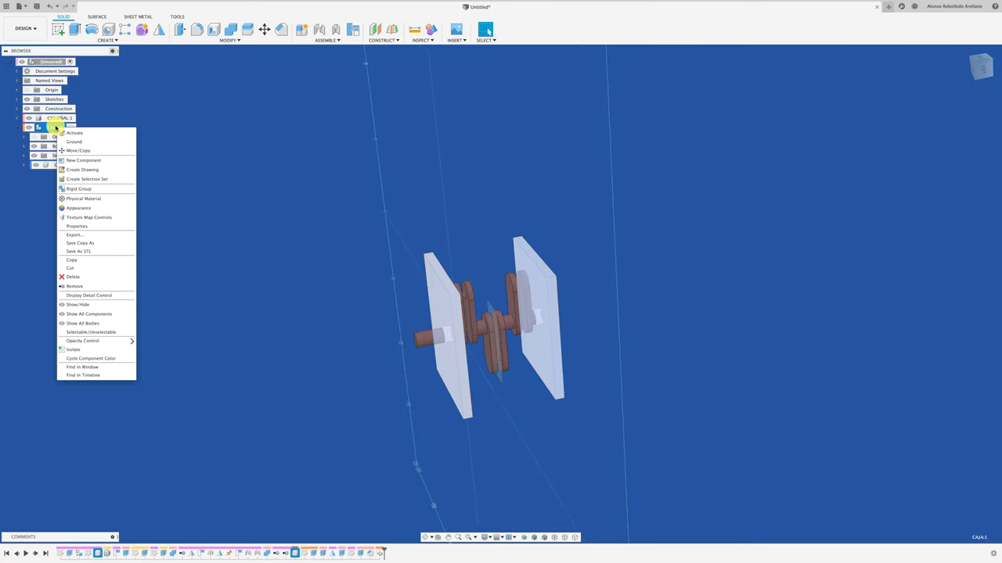
pyautogui.click(78, 133)
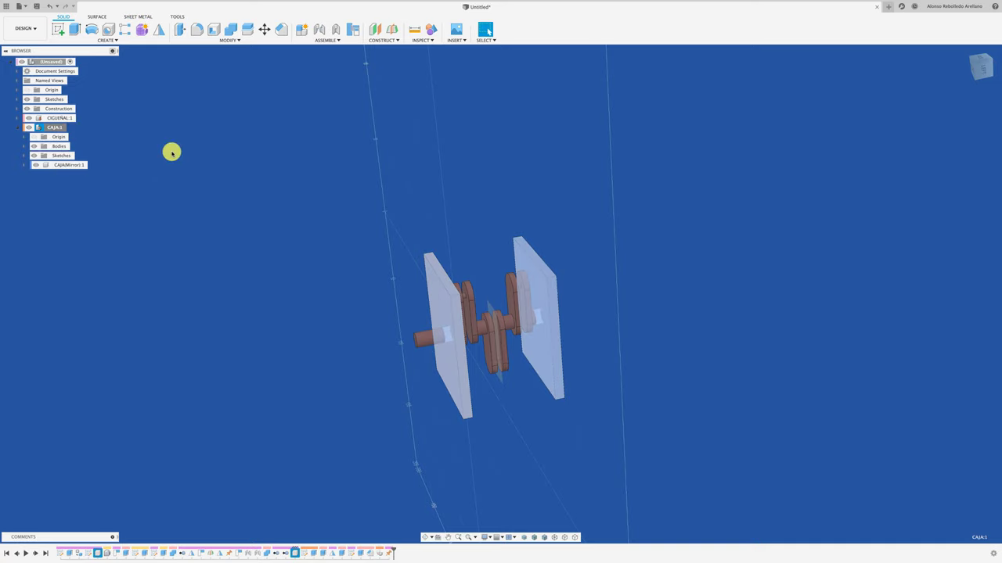
# Step: Unground CIGUEÑAL:1, test-drag it away from the plates, then undo the move
pyautogui.click(77, 118)
pyautogui.rightClick(77, 118)
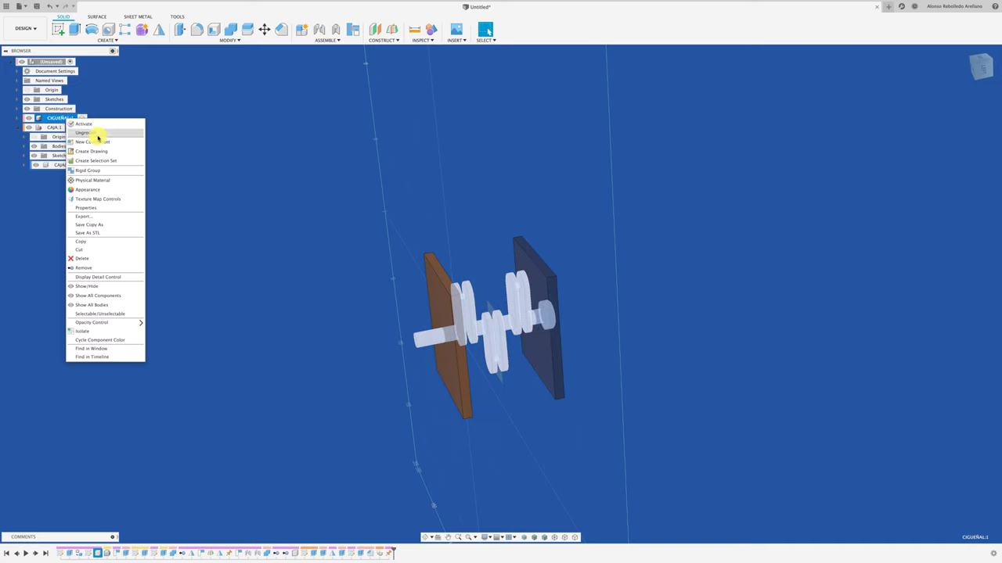
pyautogui.click(98, 134)
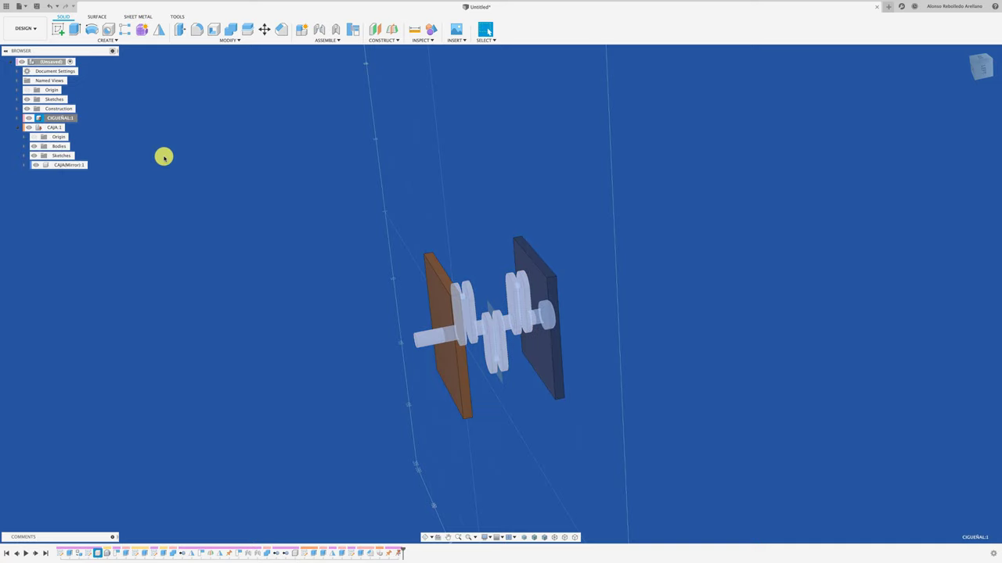
pyautogui.click(21, 128)
pyautogui.moveTo(490, 289); pyautogui.dragTo(488, 213)
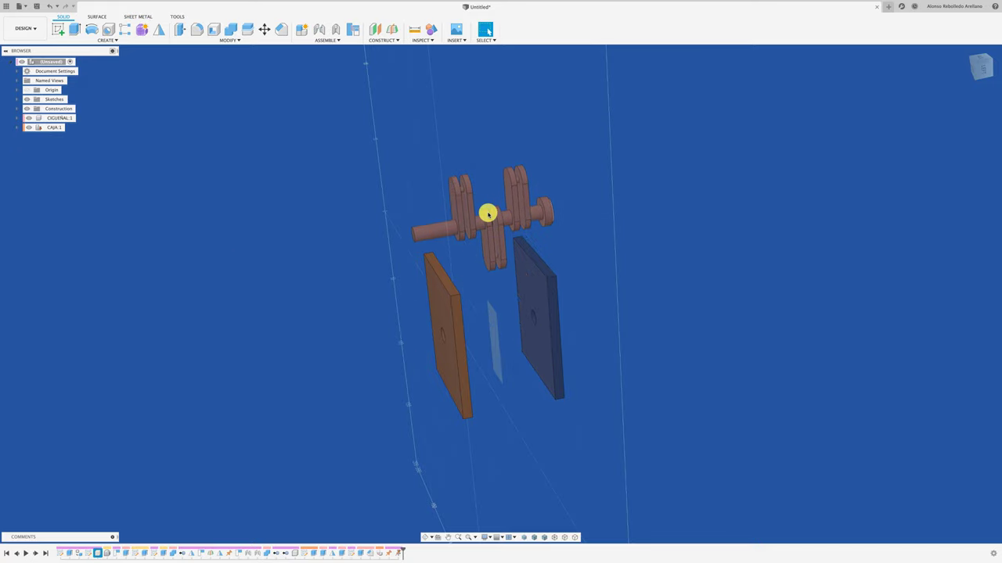
pyautogui.hotkey('ctrl', 'z')
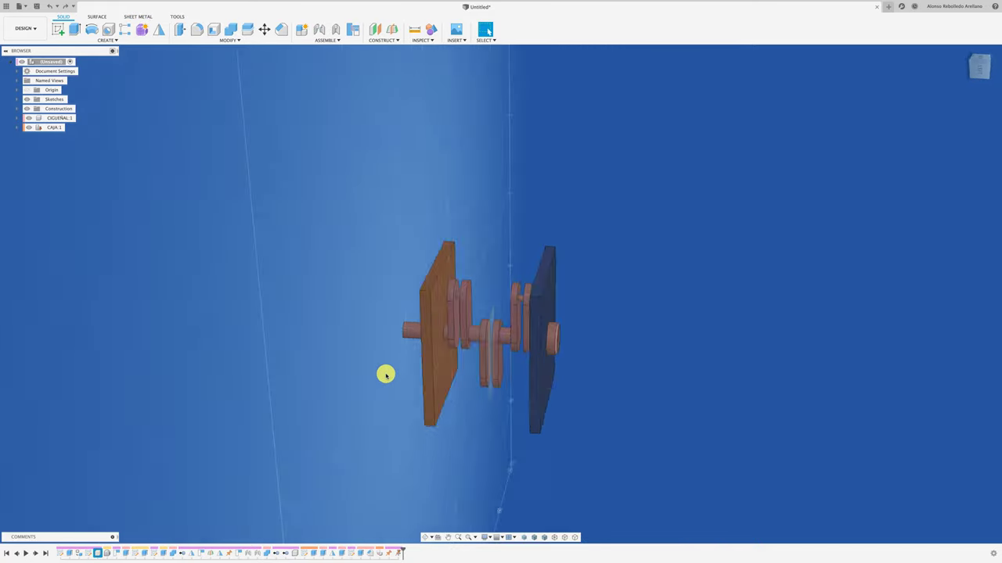
# Step: Join the crankshaft end to the mirrored plate's hole with a revolute joint about Z
pyautogui.keyDown('shift'); pyautogui.moveTo(384, 373); pyautogui.dragTo(487, 366, button='middle'); pyautogui.keyUp('shift')
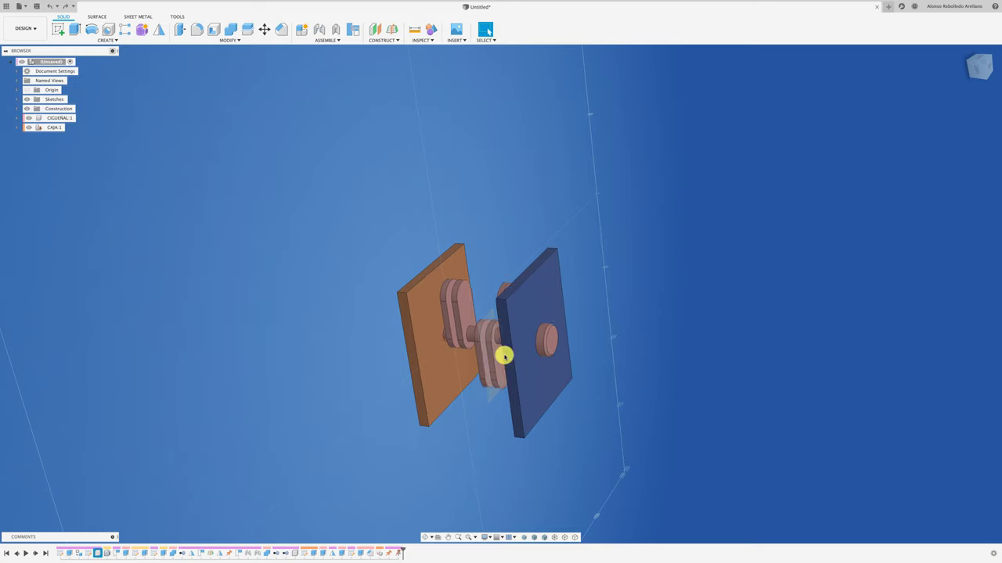
pyautogui.moveTo(506, 353); pyautogui.dragTo(621, 302)
pyautogui.keyDown('shift'); pyautogui.moveTo(621, 302); pyautogui.dragTo(659, 355, button='middle'); pyautogui.keyUp('shift')
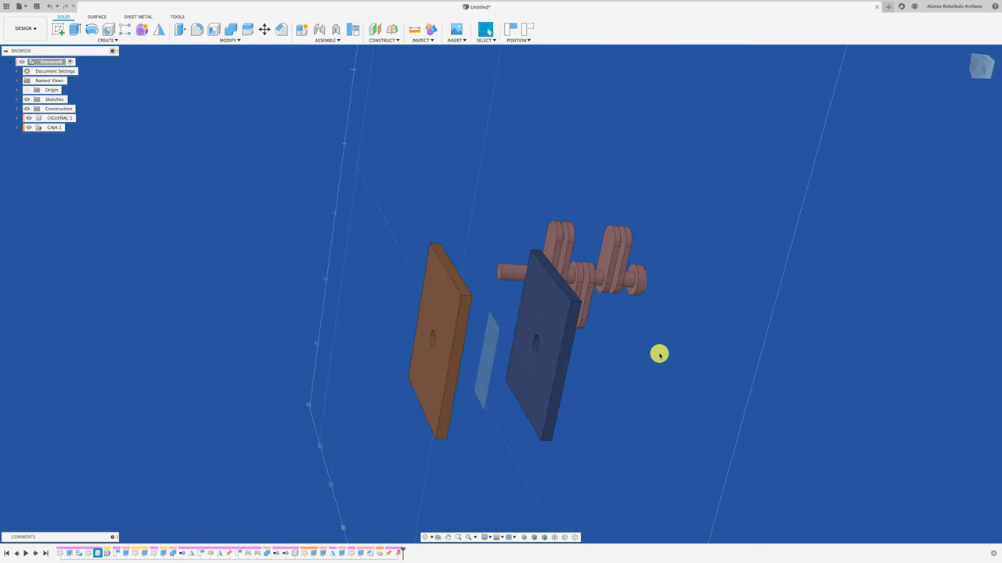
pyautogui.press('j')
pyautogui.click(523, 287)
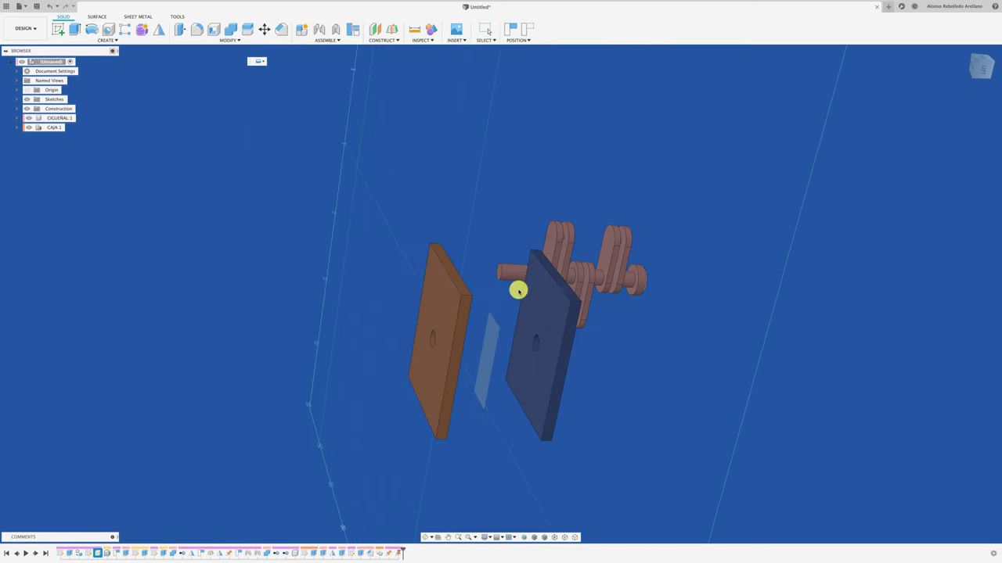
pyautogui.click(633, 295)
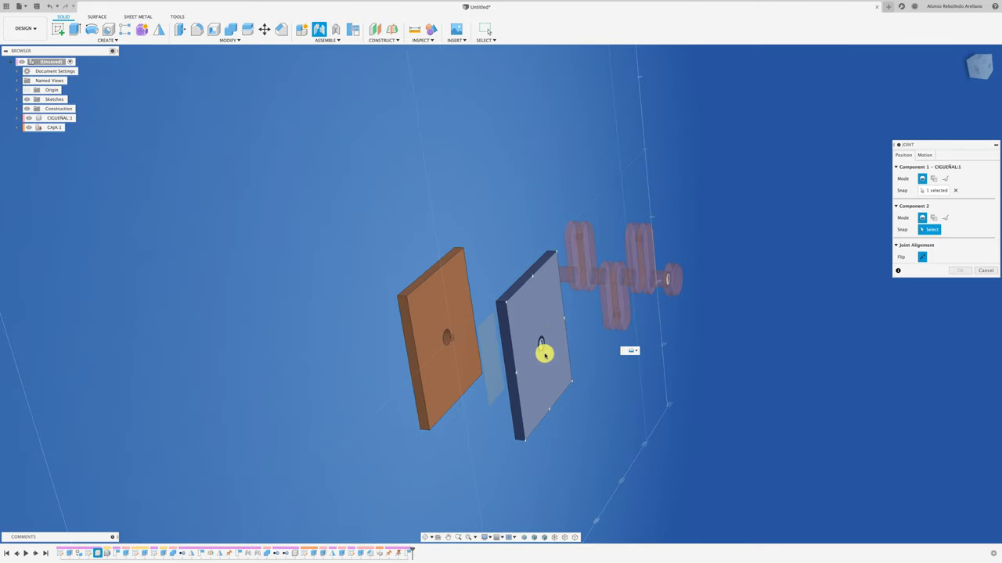
pyautogui.click(541, 353)
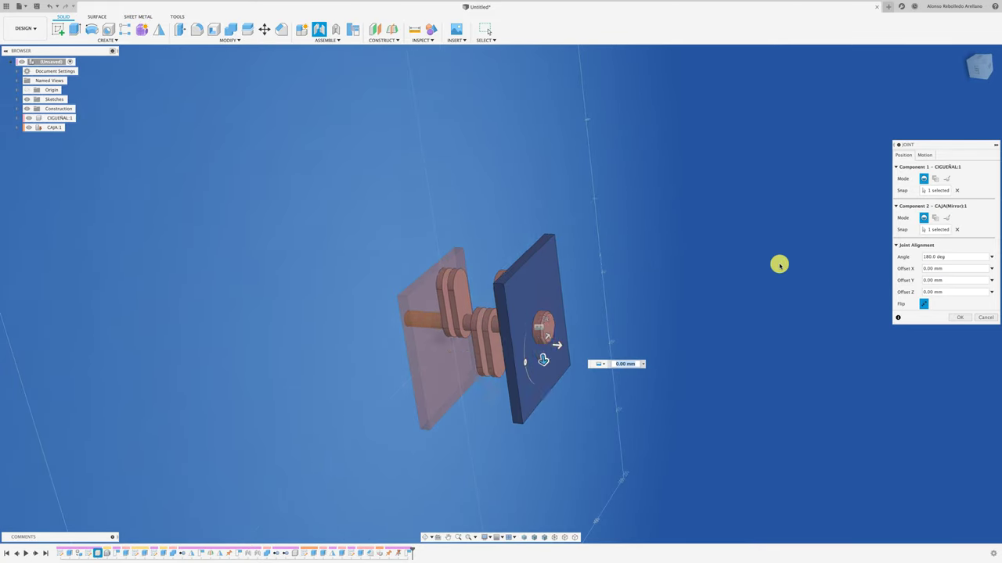
pyautogui.click(923, 155)
pyautogui.click(934, 167)
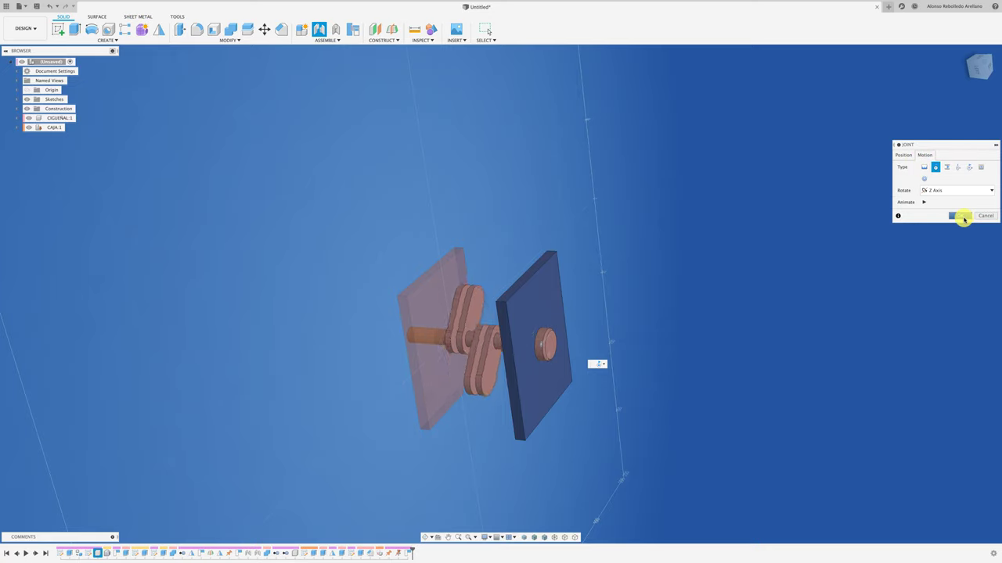
pyautogui.press('Return')
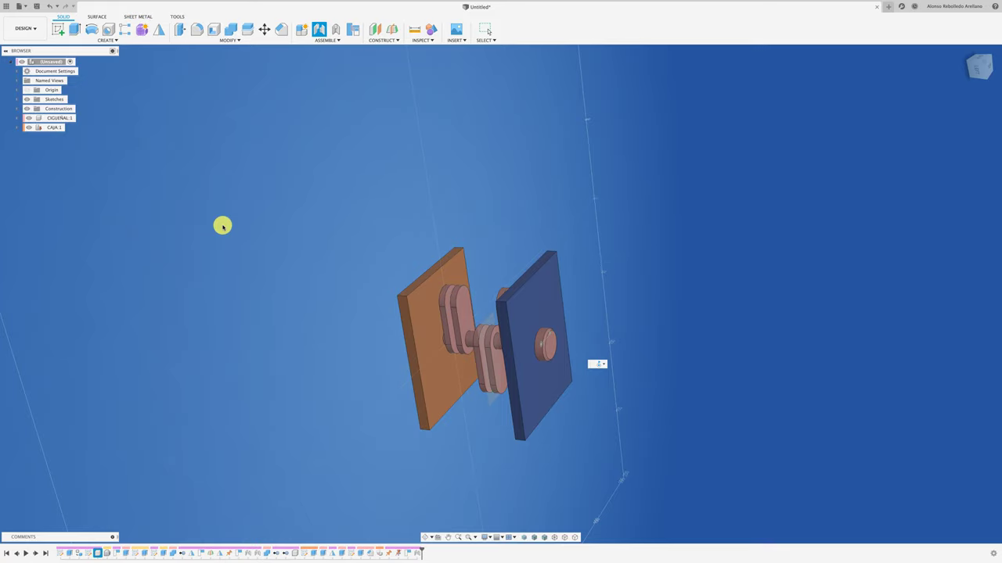
pyautogui.moveTo(331, 216)
pyautogui.keyDown('shift'); pyautogui.mouseDown(button='middle')
pyautogui.moveTo(470, 394)
pyautogui.moveTo(454, 400)
pyautogui.moveTo(117, 172)
pyautogui.mouseUp(button='middle'); pyautogui.keyUp('shift')
# Step: Activate CAJA:1 and create a new component inside it
pyautogui.click(55, 137)
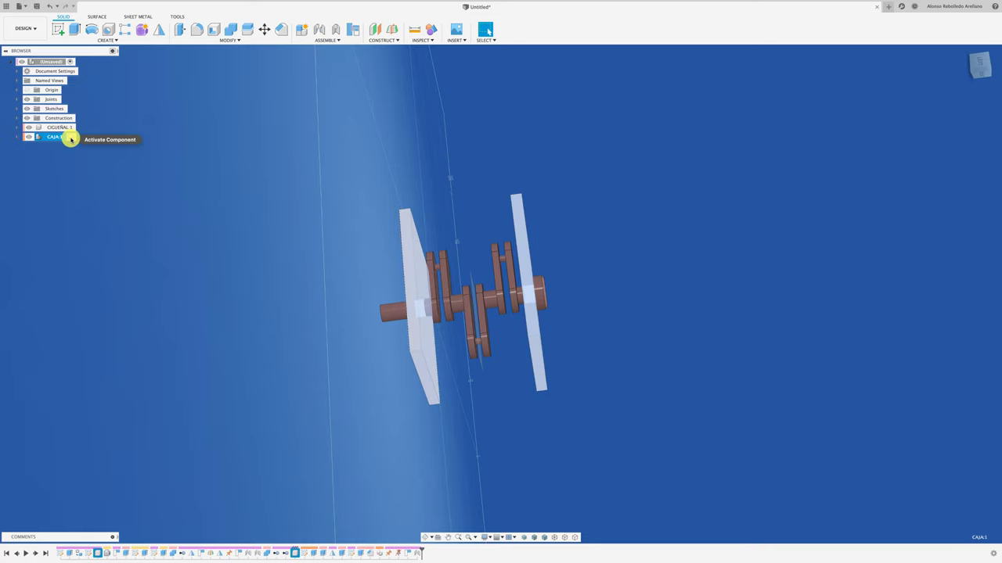
pyautogui.doubleClick(57, 138)
pyautogui.rightClick(61, 139)
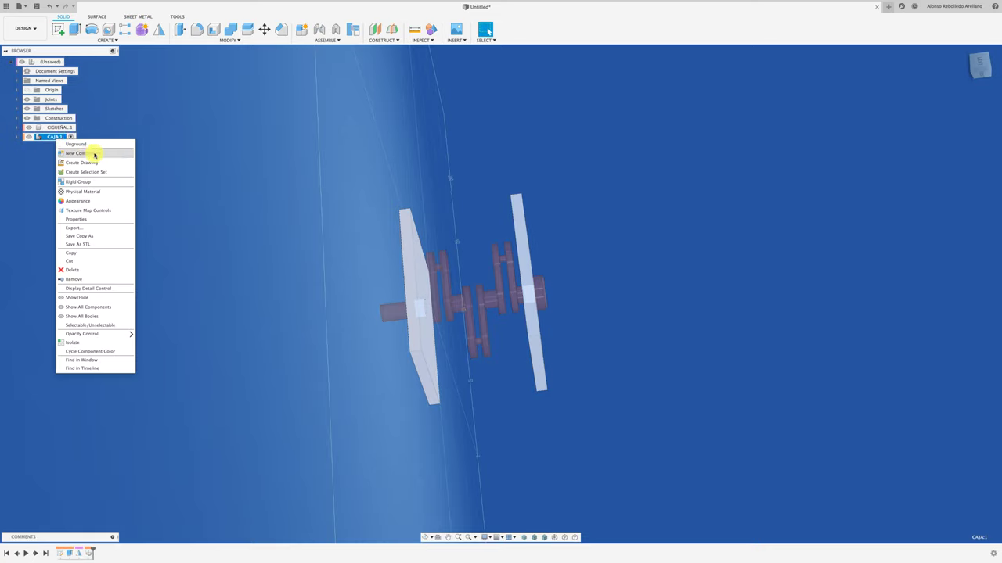
pyautogui.click(94, 154)
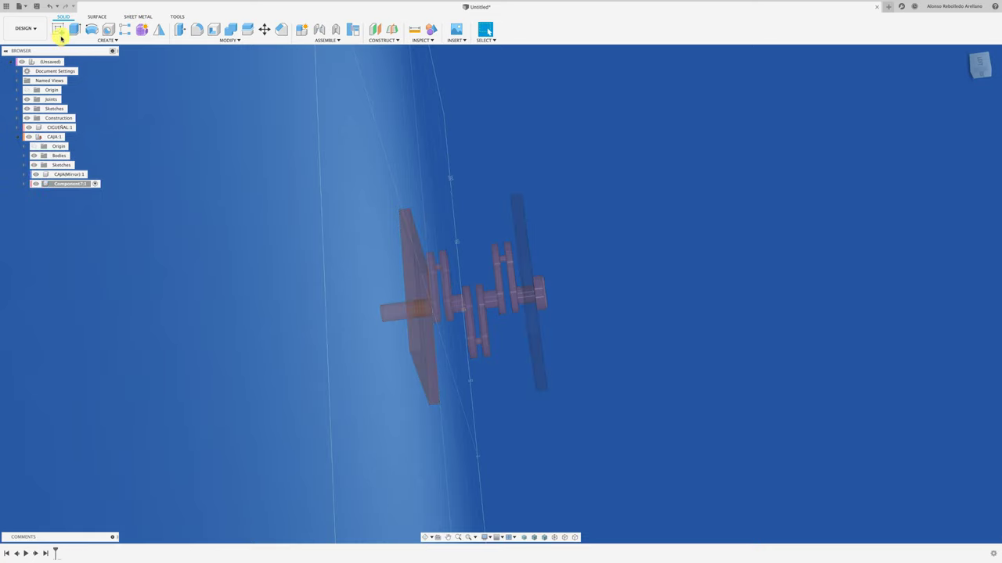
# Step: Sketch a rectangle below the box and extrude it 5 mm into a floor plate
pyautogui.click(420, 360)
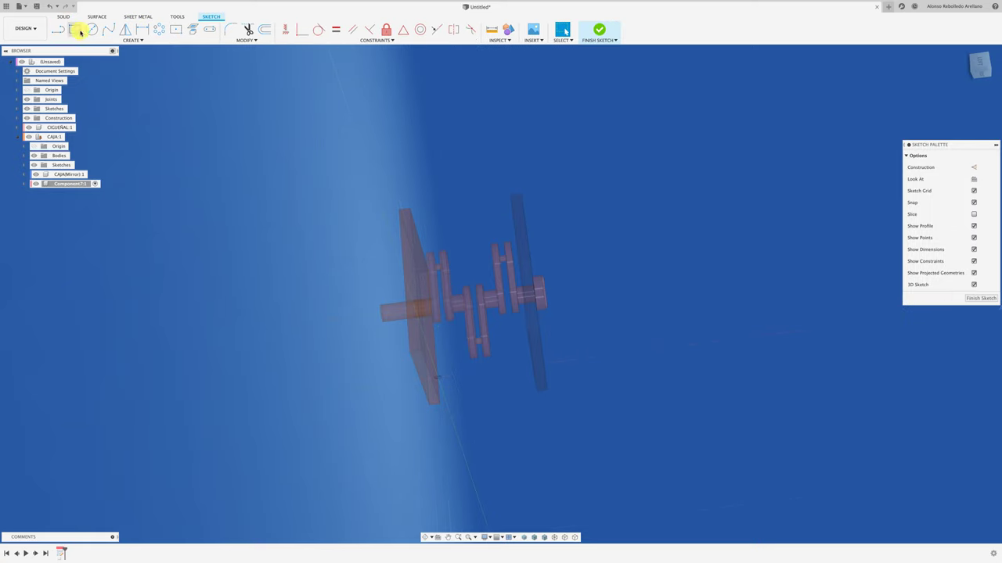
pyautogui.click(80, 32)
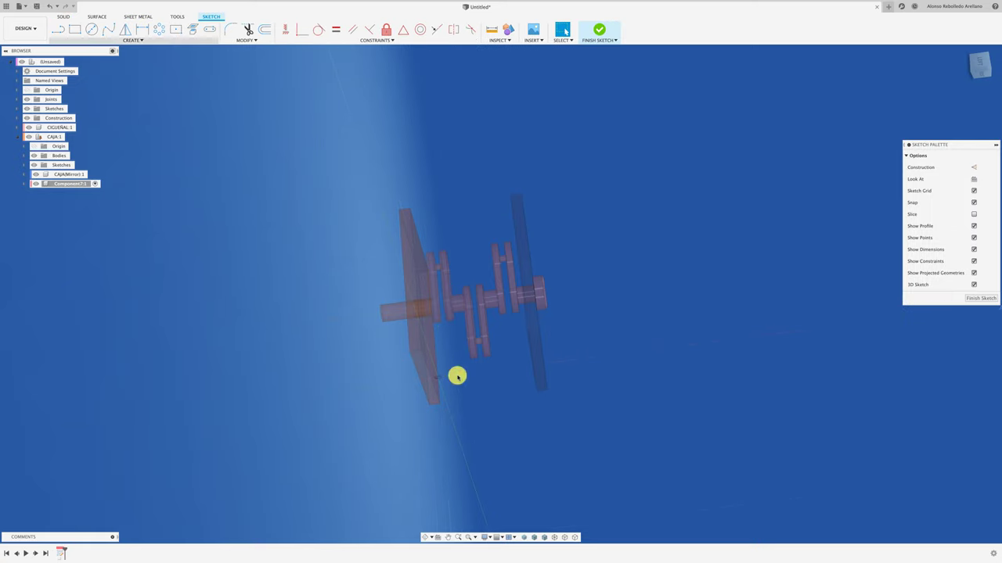
pyautogui.click(409, 353)
pyautogui.click(545, 393)
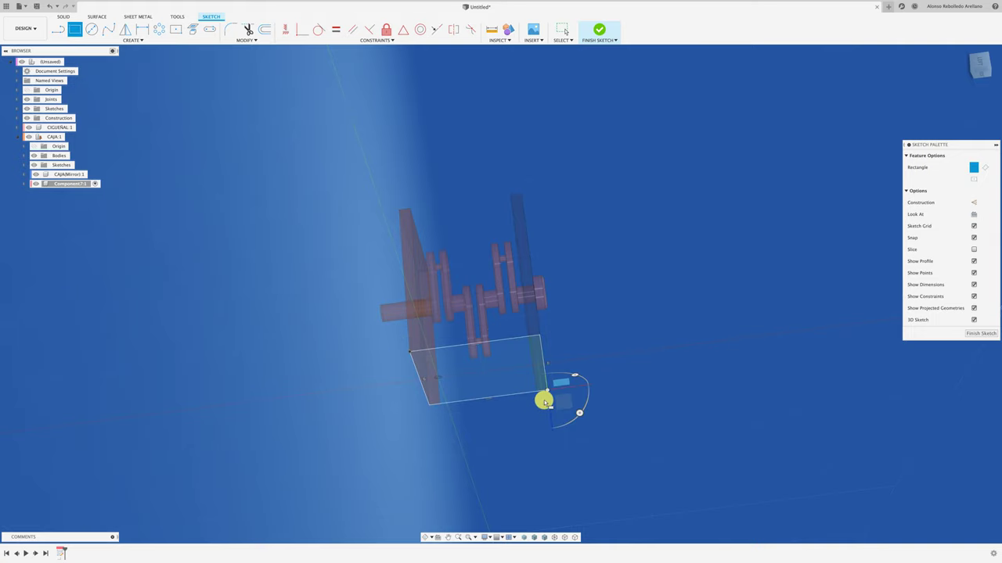
pyautogui.press('e')
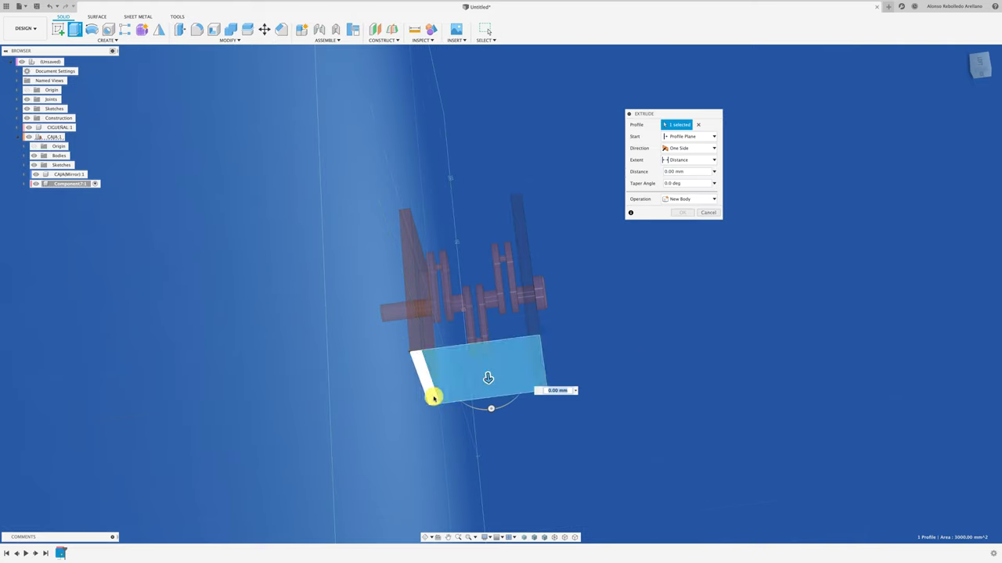
pyautogui.click(495, 388)
pyautogui.moveTo(426, 389); pyautogui.dragTo(426, 397)
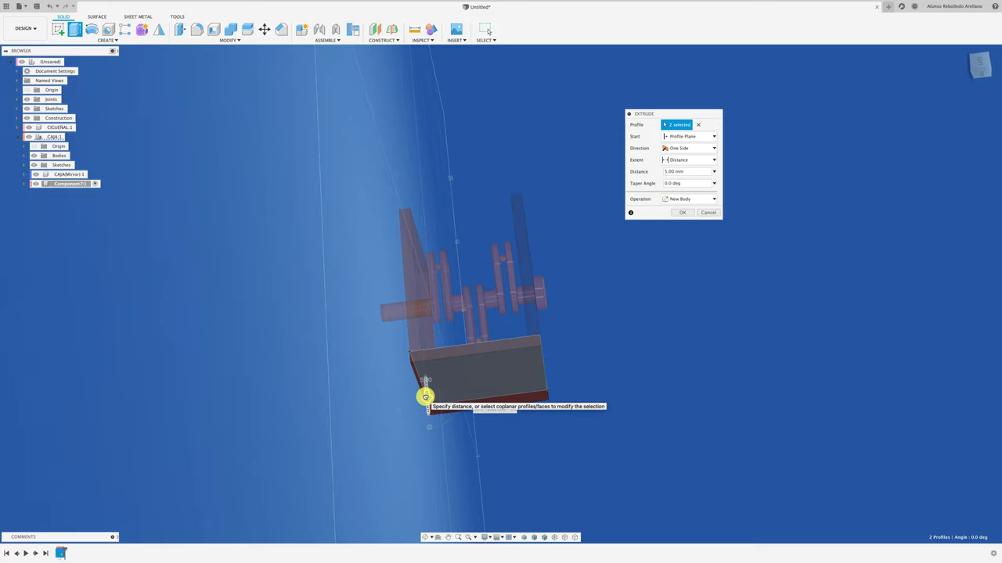
pyautogui.click(678, 218)
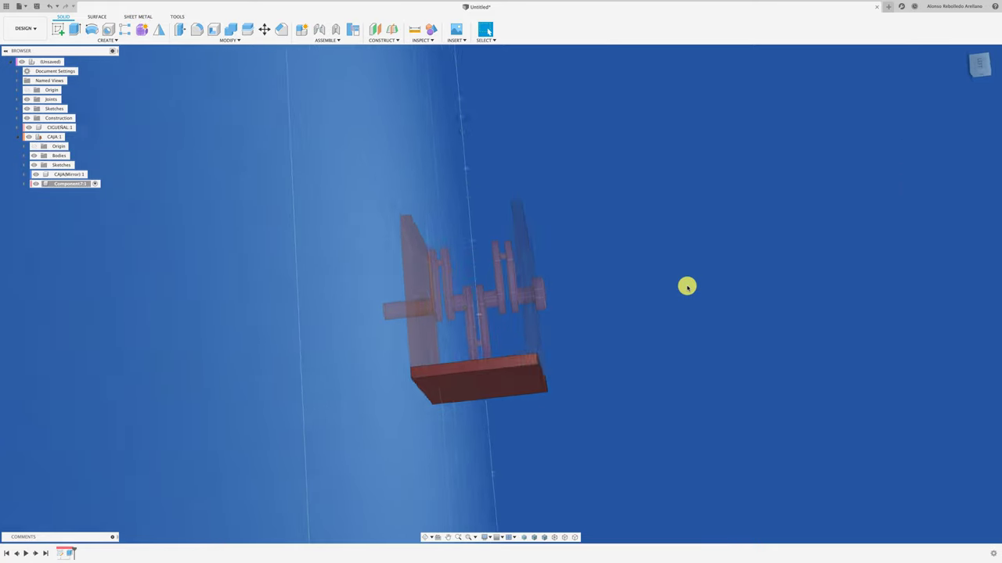
pyautogui.keyDown('shift'); pyautogui.moveTo(687, 284); pyautogui.dragTo(211, 126, button='middle'); pyautogui.keyUp('shift')
# Step: With the root active, fix the new floor plate to the box using a Rigid as-built joint
pyautogui.click(69, 62)
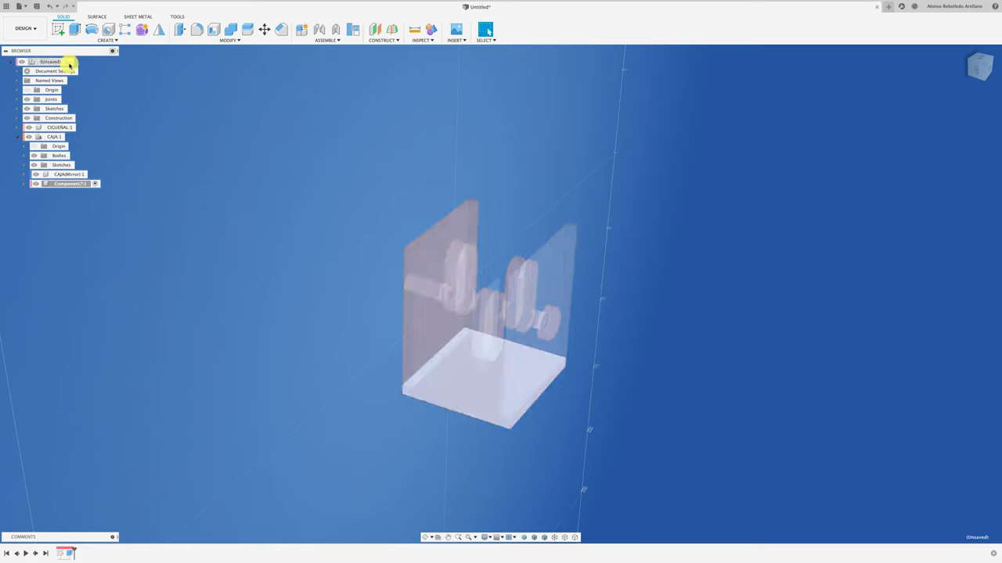
pyautogui.click(334, 31)
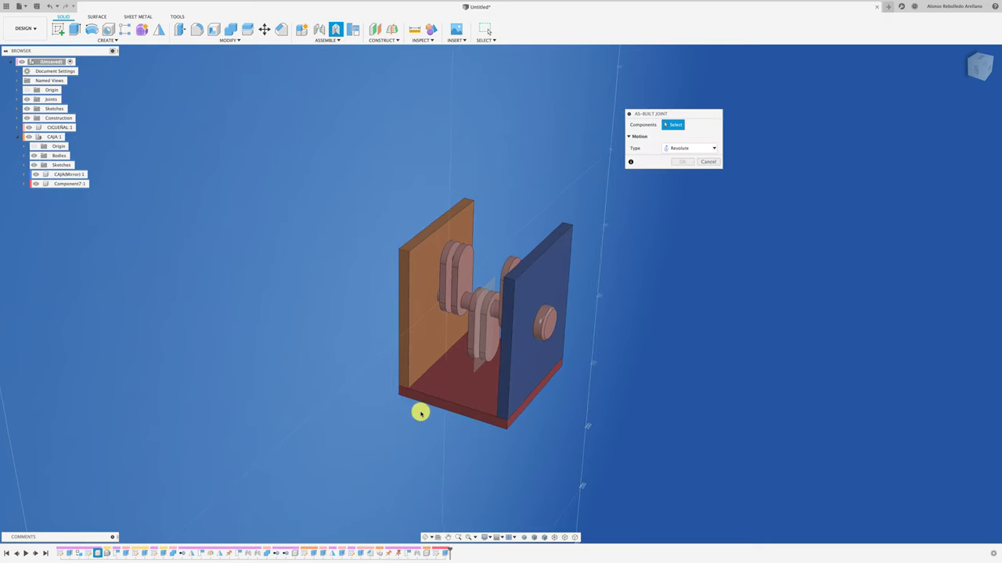
pyautogui.click(427, 408)
pyautogui.click(415, 354)
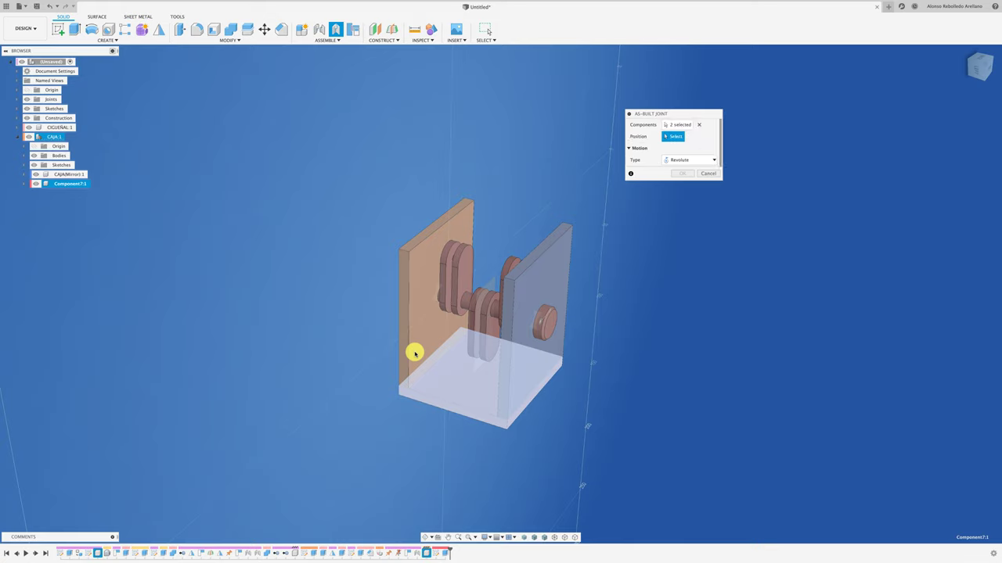
pyautogui.click(687, 161)
pyautogui.click(682, 177)
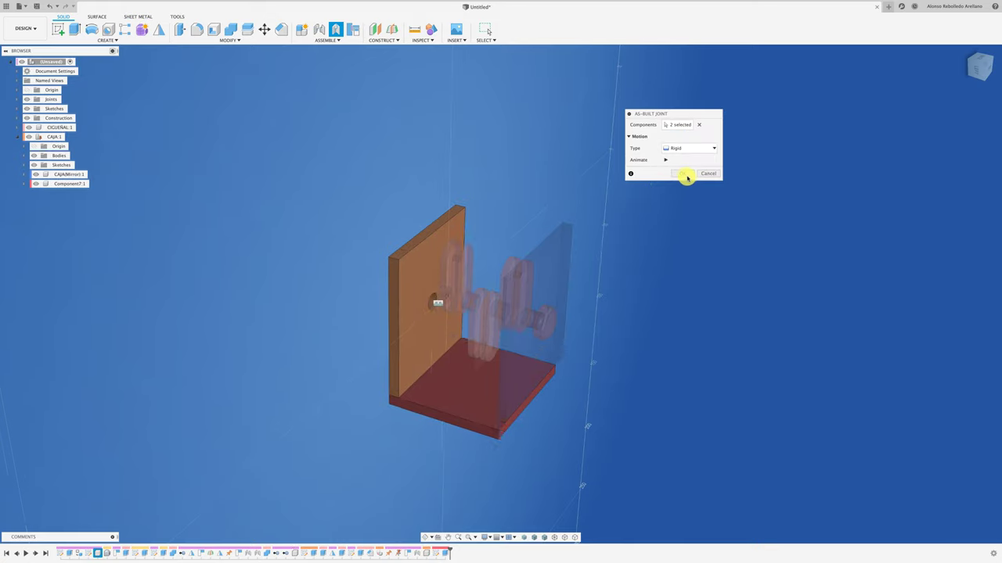
pyautogui.click(682, 174)
pyautogui.moveTo(672, 255)
pyautogui.keyDown('shift'); pyautogui.mouseDown(button='middle')
pyautogui.moveTo(660, 280)
pyautogui.moveTo(541, 376)
pyautogui.moveTo(369, 405)
pyautogui.moveTo(418, 334)
pyautogui.moveTo(402, 334)
pyautogui.moveTo(449, 300)
pyautogui.moveTo(427, 402)
pyautogui.moveTo(418, 339)
pyautogui.mouseUp(button='middle'); pyautogui.keyUp('shift')
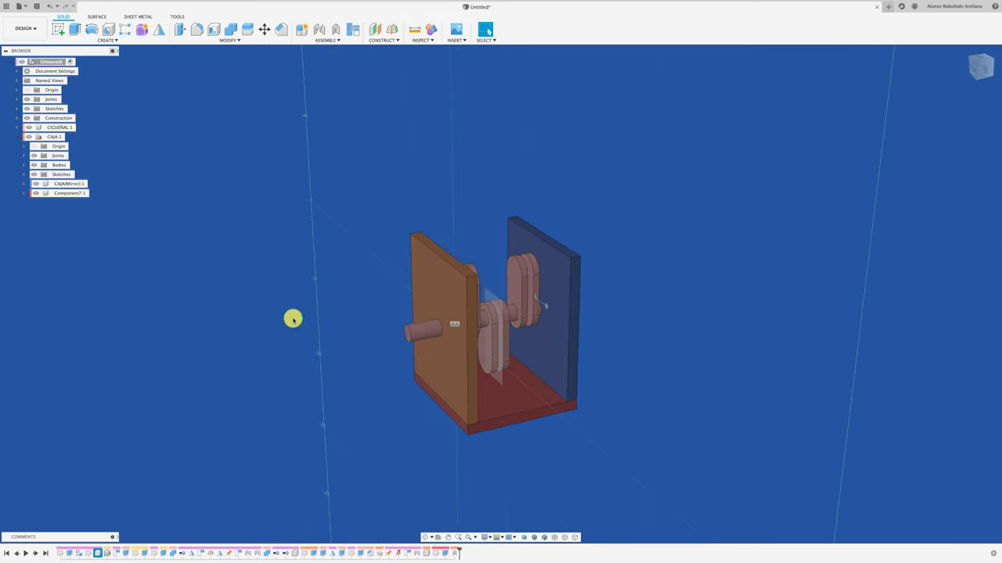
pyautogui.moveTo(288, 315)
pyautogui.keyDown('shift'); pyautogui.mouseDown(button='middle')
pyautogui.moveTo(275, 298)
pyautogui.moveTo(291, 295)
pyautogui.mouseUp(button='middle'); pyautogui.keyUp('shift')
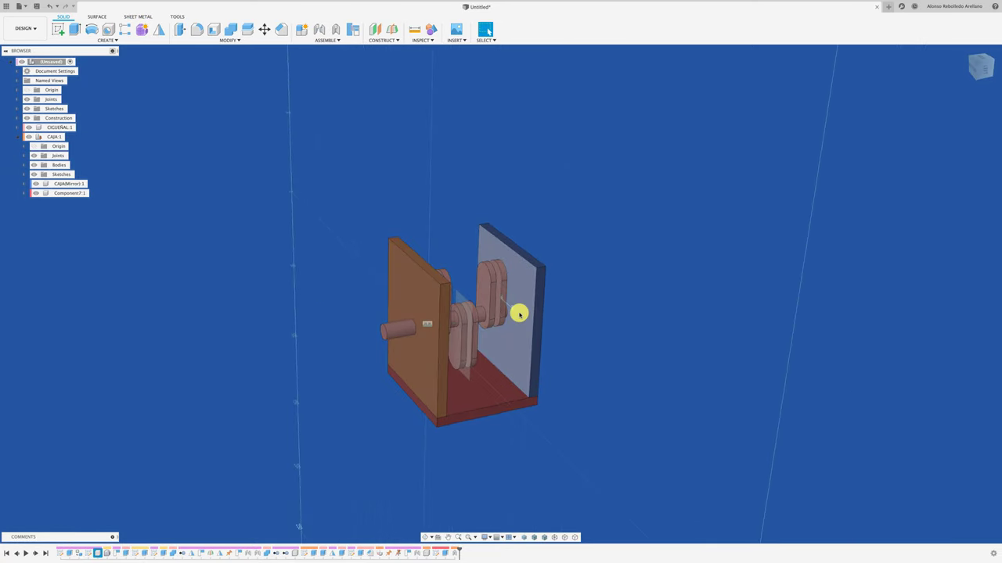
# Step: Animate the crankshaft's joint to check it turns, then stop the animation
pyautogui.rightClick(511, 309)
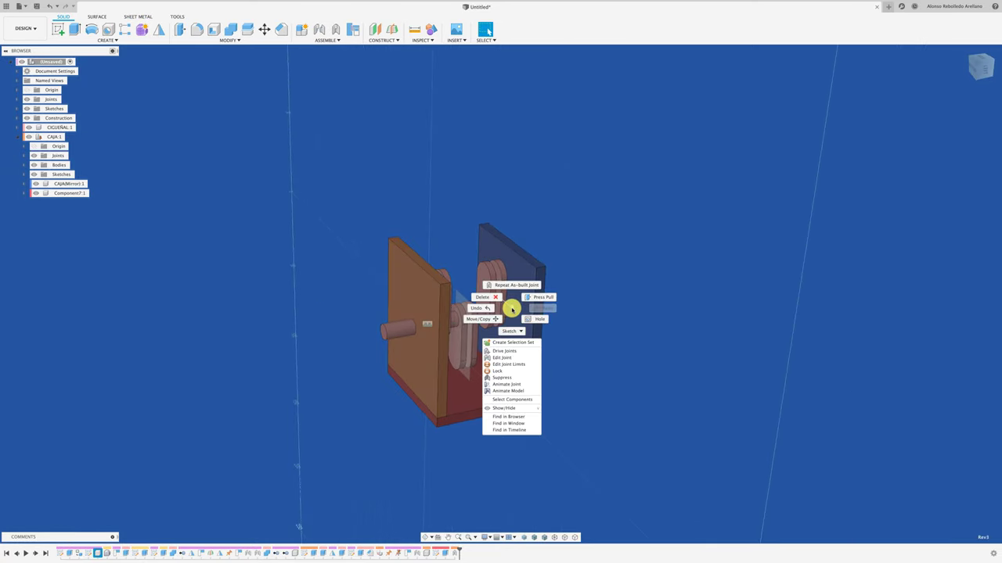
pyautogui.click(517, 392)
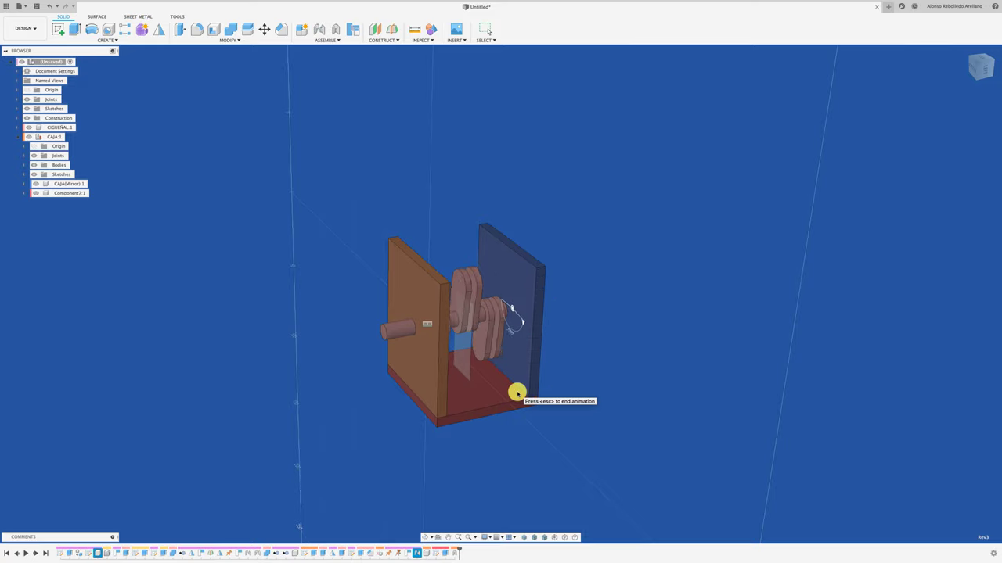
pyautogui.press('Escape')
# Step: Rename the floor plate's component Component7:1 to BASE
pyautogui.keyDown('shift'); pyautogui.moveTo(598, 353); pyautogui.dragTo(486, 413, button='middle'); pyautogui.keyUp('shift')
pyautogui.click(487, 415)
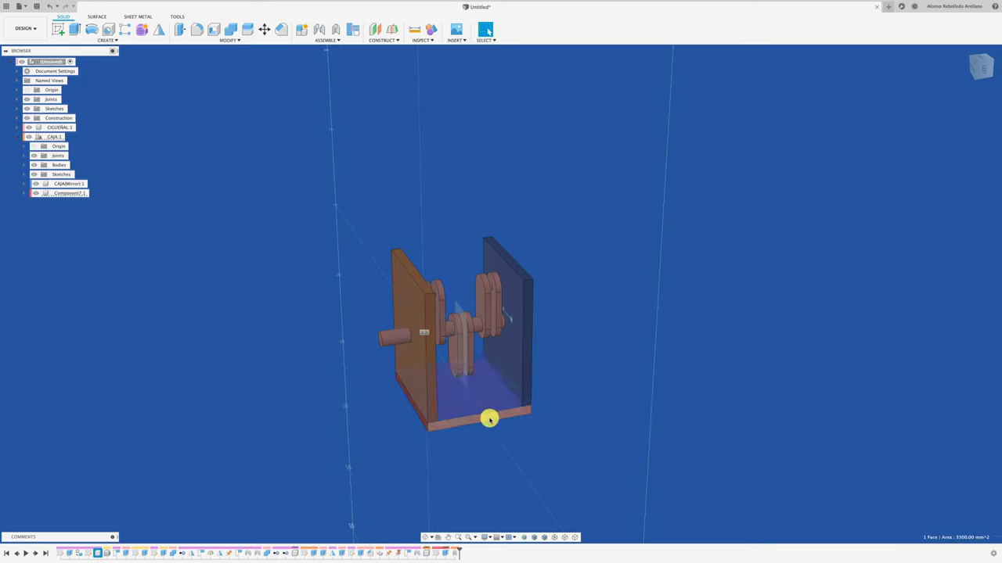
pyautogui.click(76, 196)
pyautogui.write('BASE')
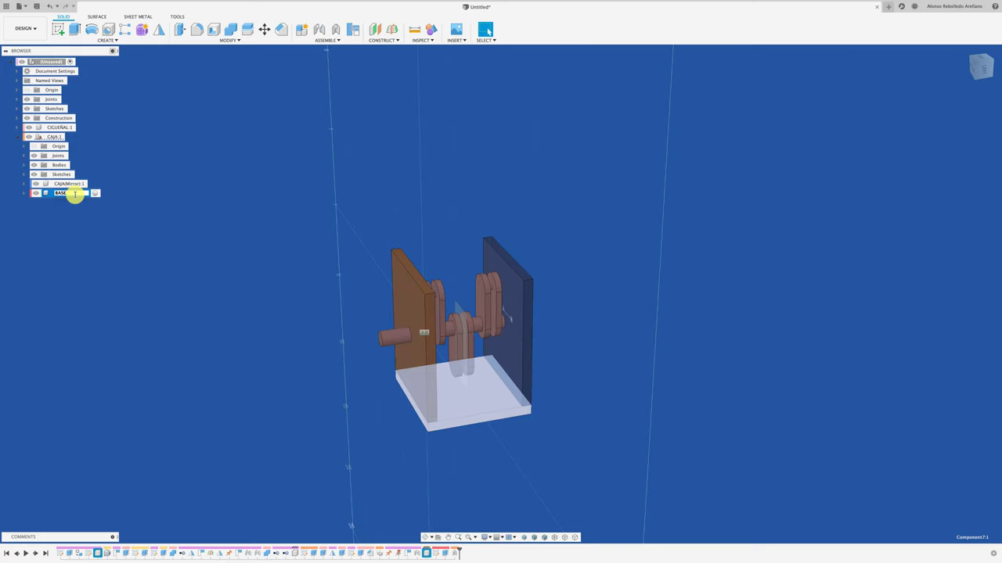
pyautogui.press('Return')
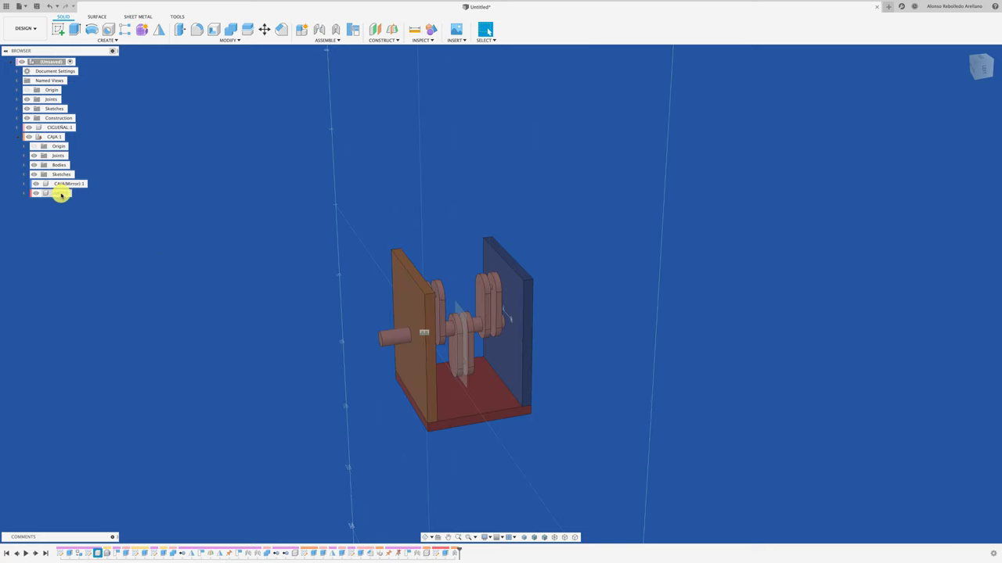
# Step: Copy BASE, paste it as new into CAJA, and raise the copy 75 mm to form the lid
pyautogui.rightClick(61, 194)
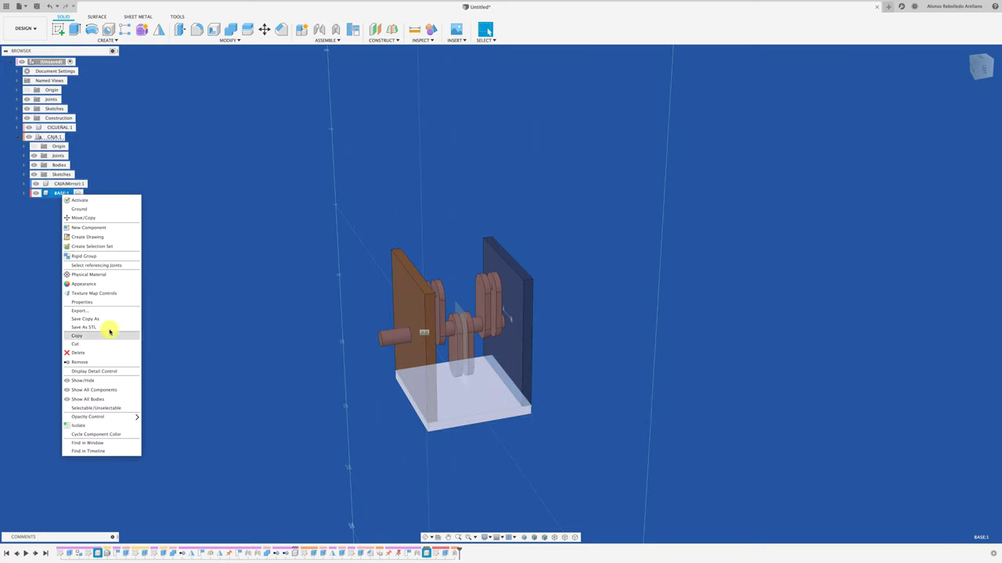
pyautogui.doubleClick(57, 137)
pyautogui.rightClick(56, 137)
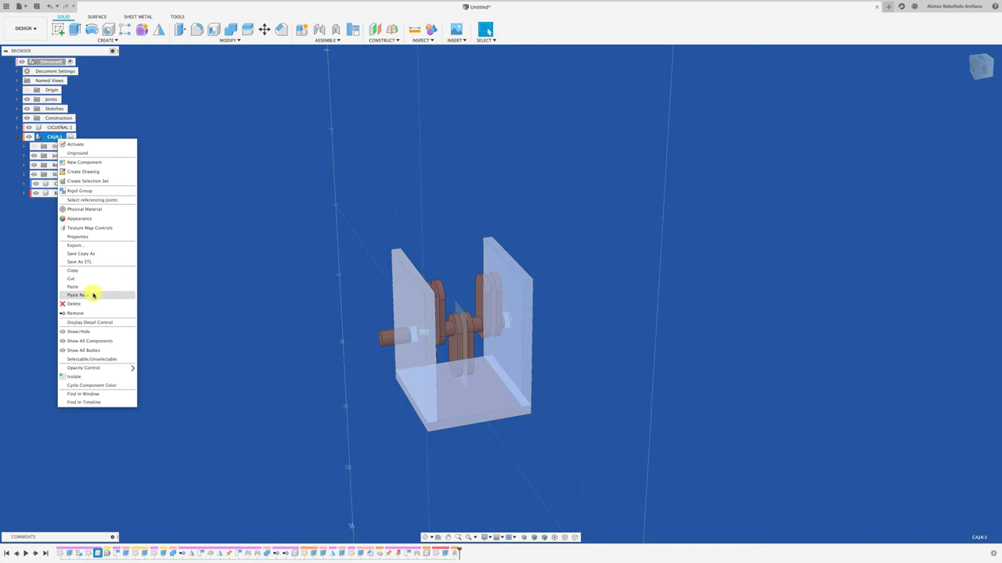
pyautogui.click(128, 308)
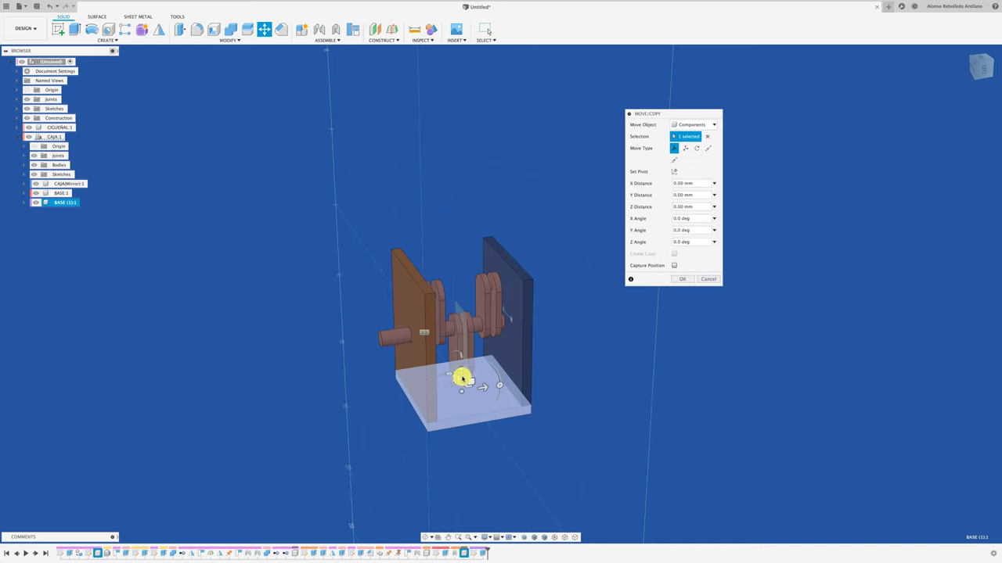
pyautogui.moveTo(461, 380); pyautogui.dragTo(473, 242)
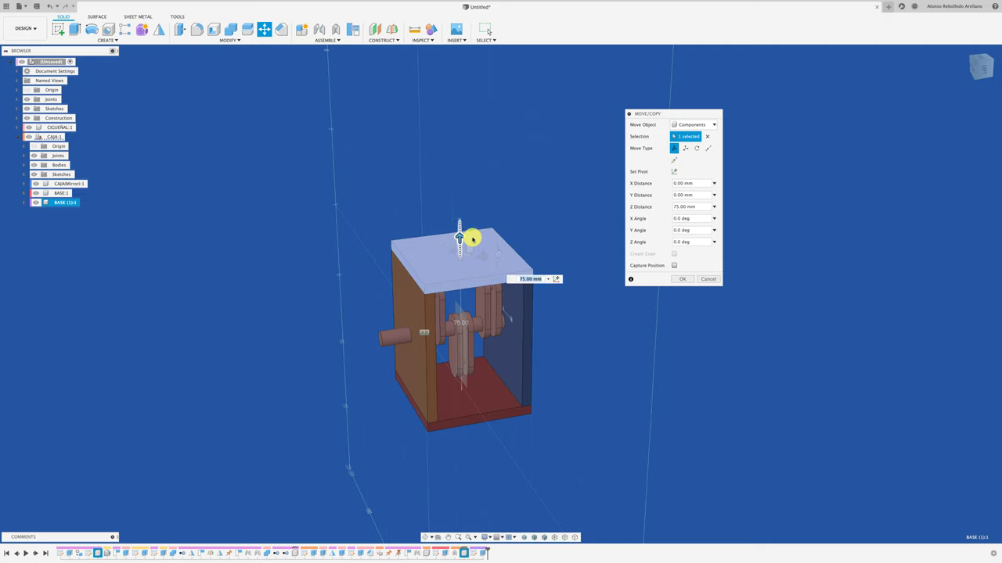
pyautogui.keyDown('shift'); pyautogui.moveTo(473, 239); pyautogui.dragTo(467, 230, button='middle'); pyautogui.keyUp('shift')
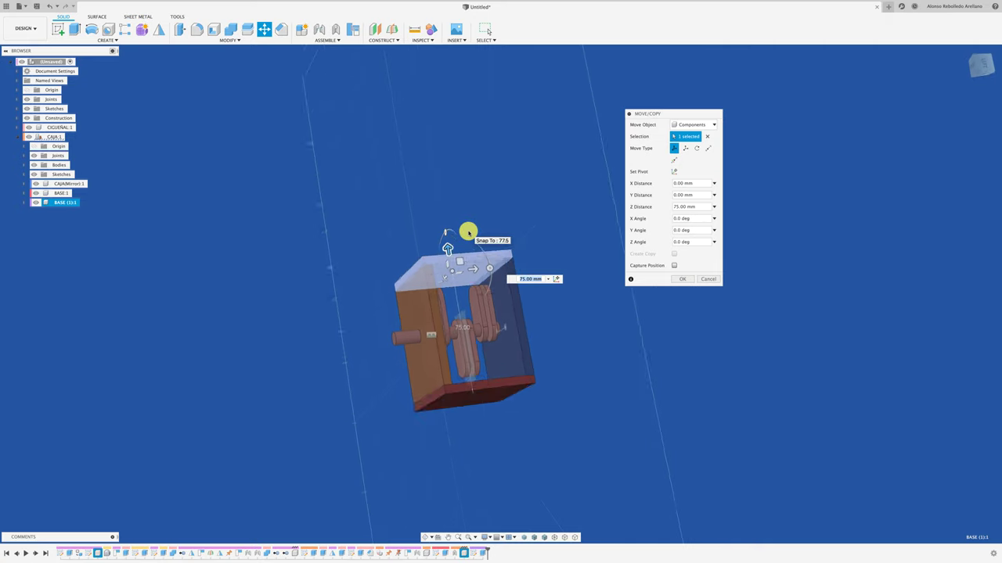
pyautogui.click(683, 279)
# Step: Fix the new top plate to the left side panel with a Rigid as-built joint
pyautogui.keyDown('shift'); pyautogui.moveTo(649, 289); pyautogui.dragTo(480, 306, button='middle'); pyautogui.keyUp('shift')
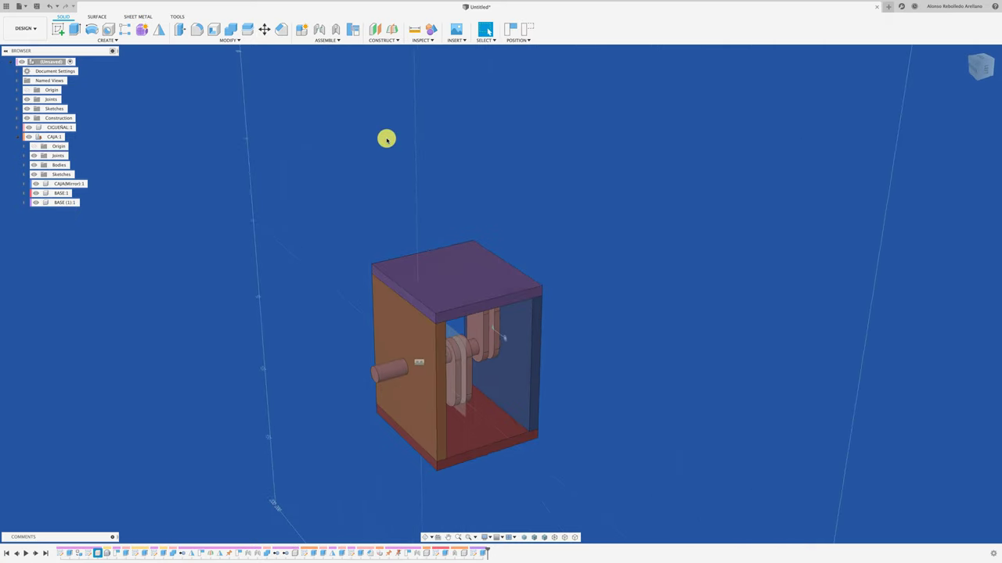
pyautogui.click(335, 29)
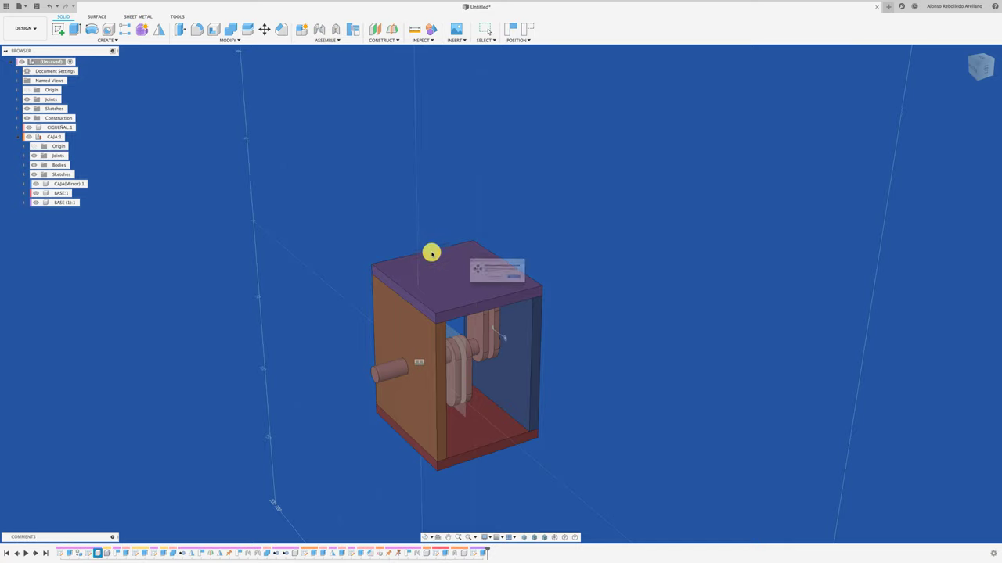
pyautogui.click(478, 285)
pyautogui.click(414, 277)
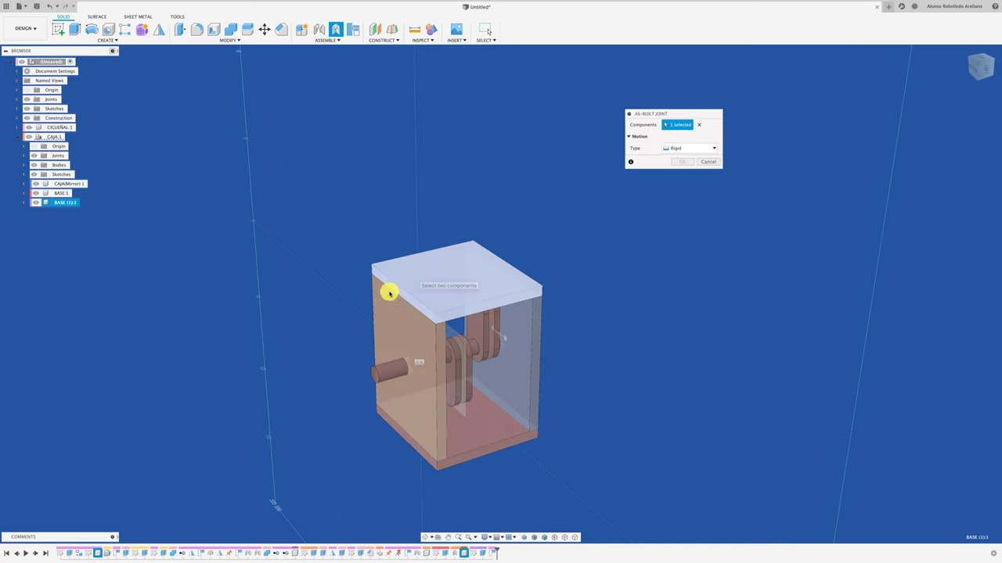
pyautogui.click(383, 309)
pyautogui.click(684, 174)
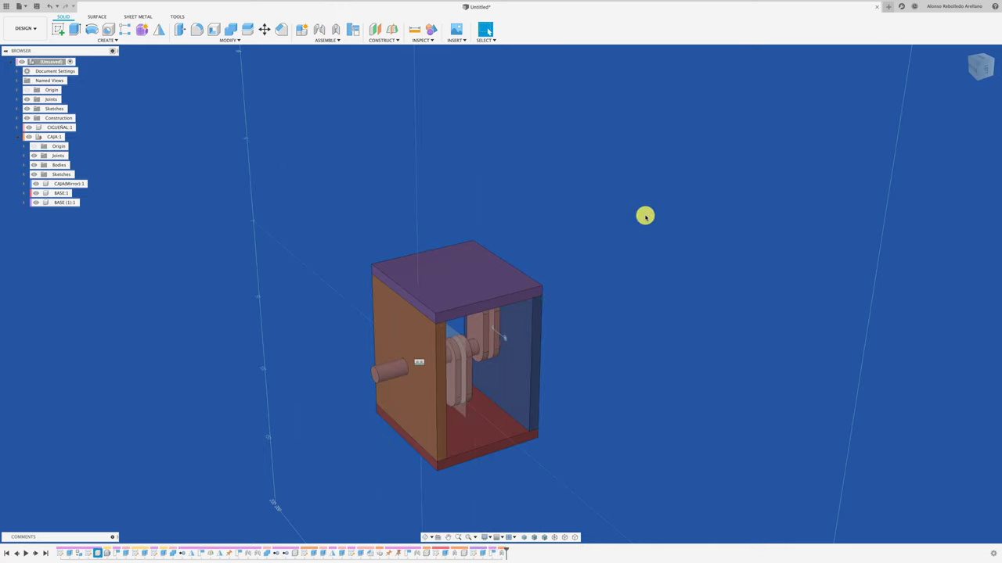
pyautogui.moveTo(644, 215)
pyautogui.keyDown('shift'); pyautogui.mouseDown(button='middle')
pyautogui.moveTo(496, 338)
pyautogui.moveTo(498, 294)
pyautogui.mouseUp(button='middle'); pyautogui.keyUp('shift')
# Step: Set the straight-on orthographic box view, rotated 90°, as the model's Front view
pyautogui.click(497, 293)
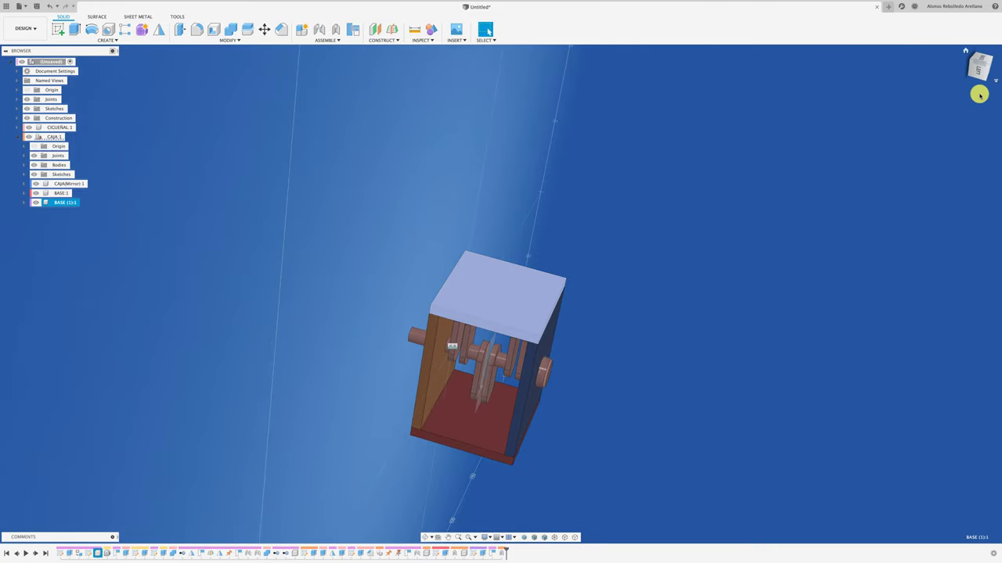
pyautogui.click(980, 59)
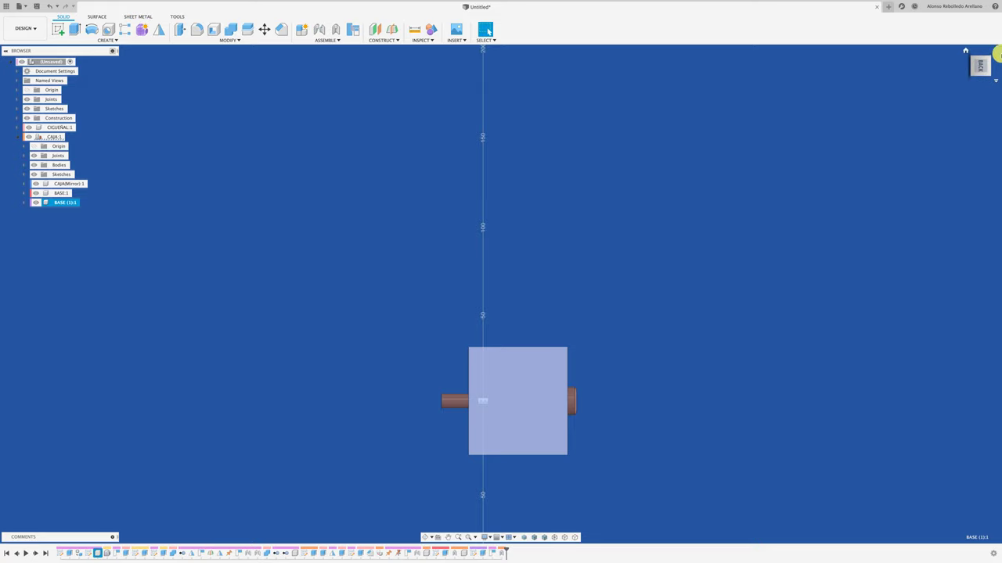
pyautogui.click(998, 59)
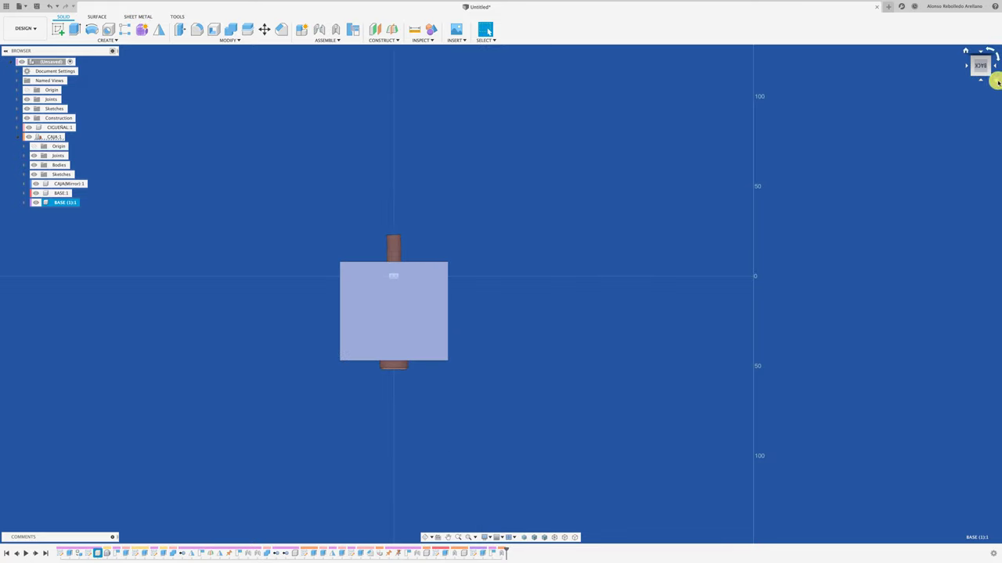
pyautogui.click(997, 82)
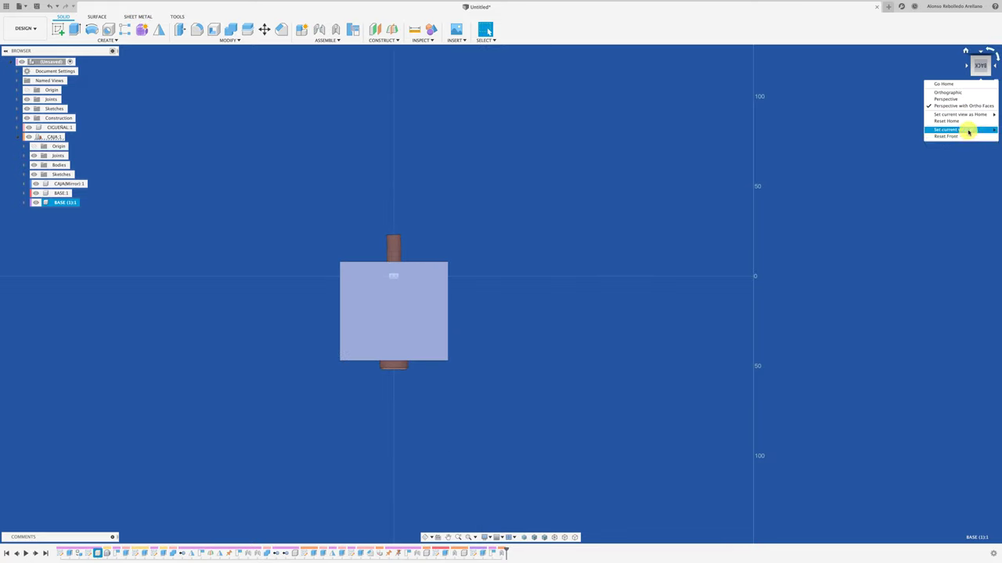
pyautogui.click(901, 138)
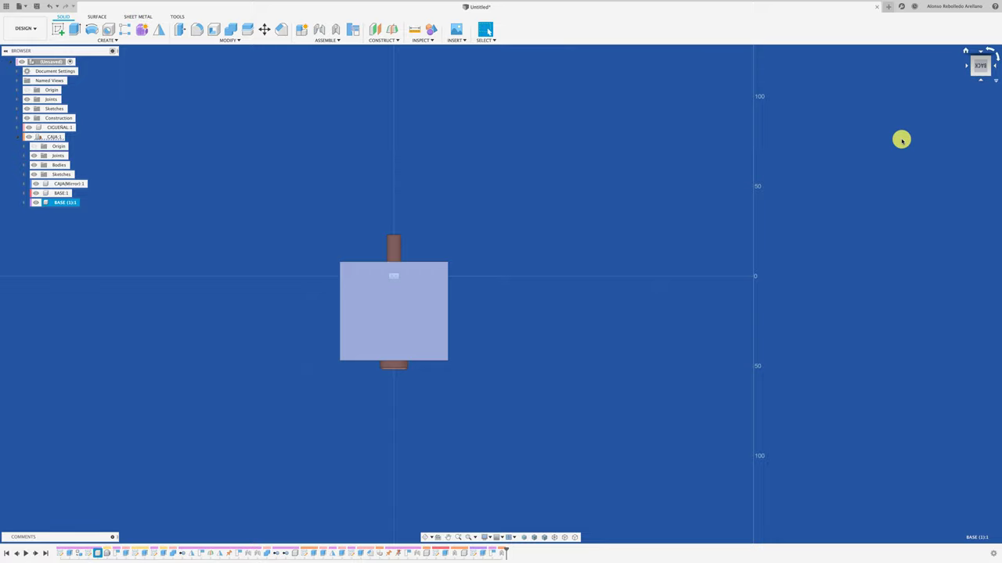
# Step: Orbit back to a raised perspective view looking into the closed box
pyautogui.keyDown('shift'); pyautogui.moveTo(900, 138); pyautogui.dragTo(572, 290, button='middle'); pyautogui.keyUp('shift')
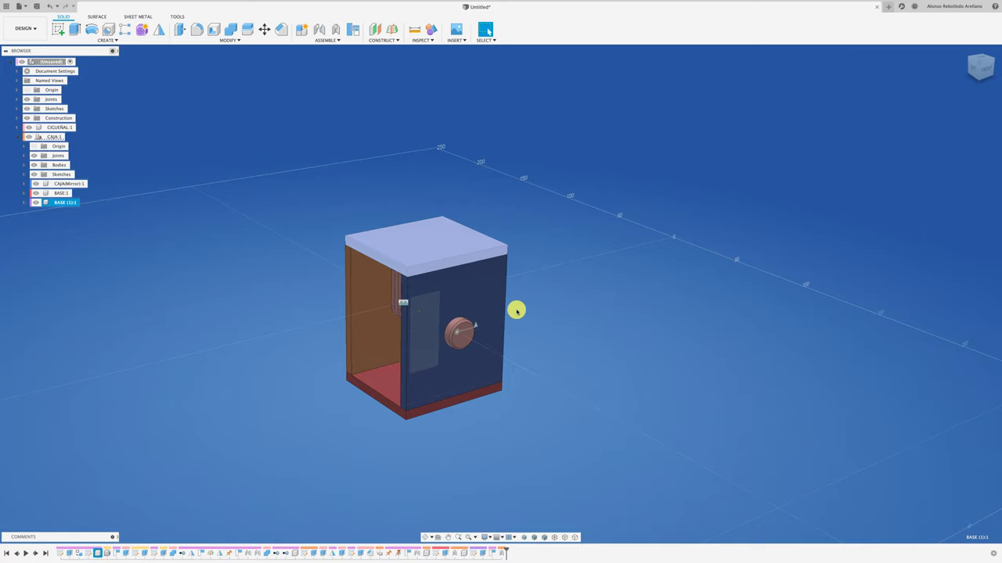
pyautogui.moveTo(517, 311)
pyautogui.keyDown('shift'); pyautogui.mouseDown(button='middle')
pyautogui.moveTo(476, 230)
pyautogui.moveTo(449, 236)
pyautogui.moveTo(447, 269)
pyautogui.moveTo(462, 277)
pyautogui.mouseUp(button='middle'); pyautogui.keyUp('shift')
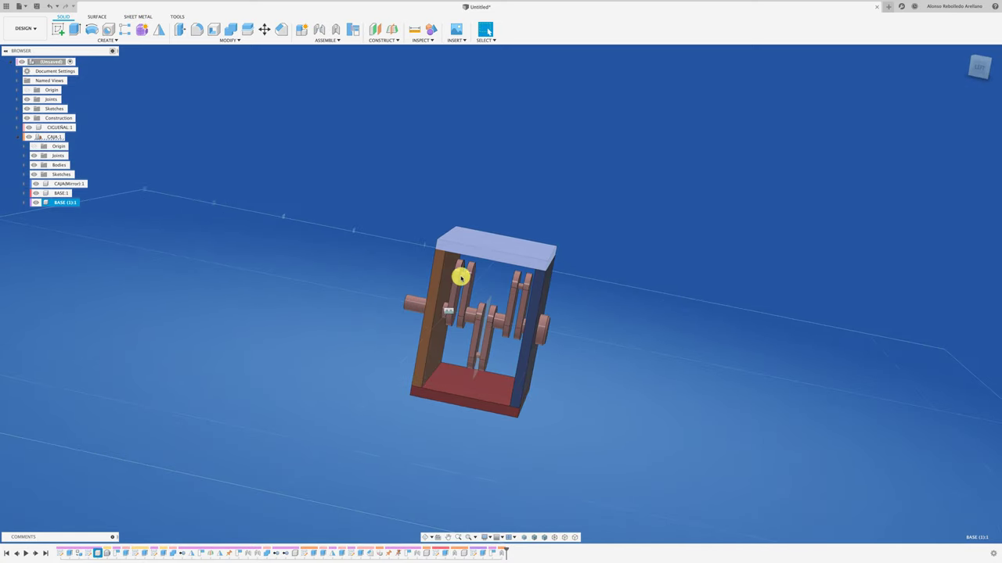
pyautogui.moveTo(501, 185)
pyautogui.keyDown('shift'); pyautogui.mouseDown(button='middle')
pyautogui.moveTo(512, 226)
pyautogui.moveTo(342, 271)
pyautogui.moveTo(235, 187)
pyautogui.mouseUp(button='middle'); pyautogui.keyUp('shift')
# Step: Add a new component BARRA at the root, nest it under CIGUEÑAL:1, and select it
pyautogui.click(160, 131)
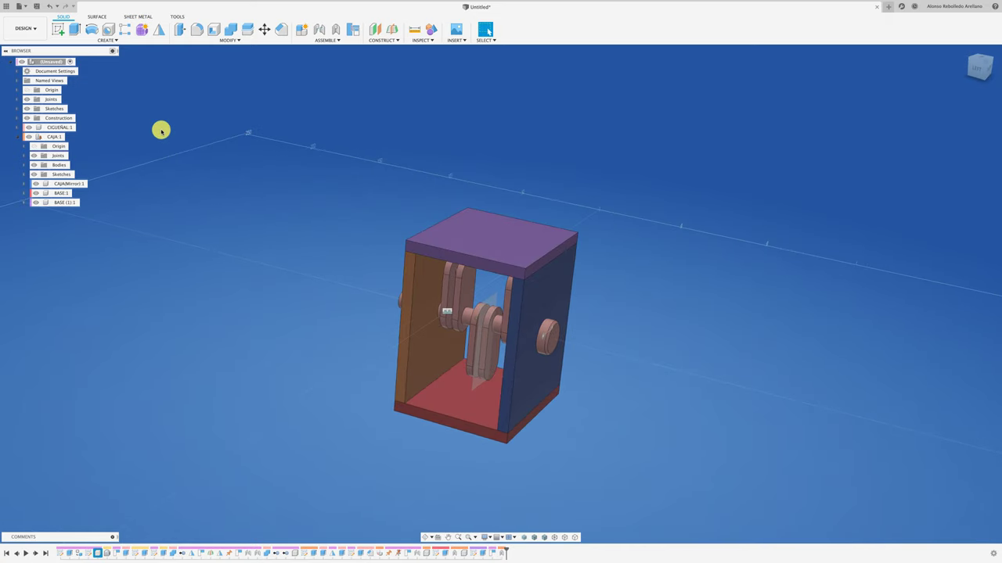
pyautogui.click(75, 128)
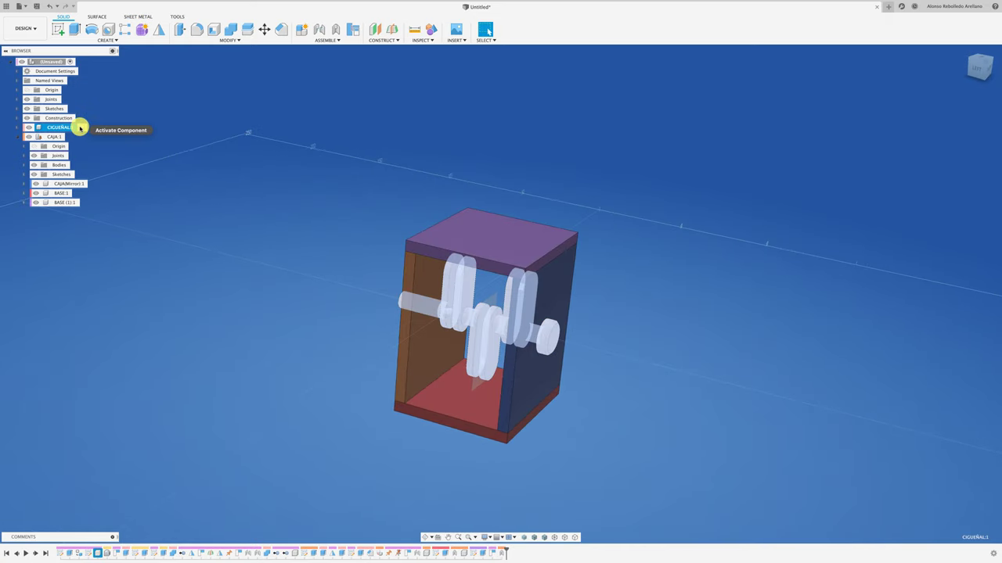
pyautogui.click(55, 62)
pyautogui.rightClick(55, 63)
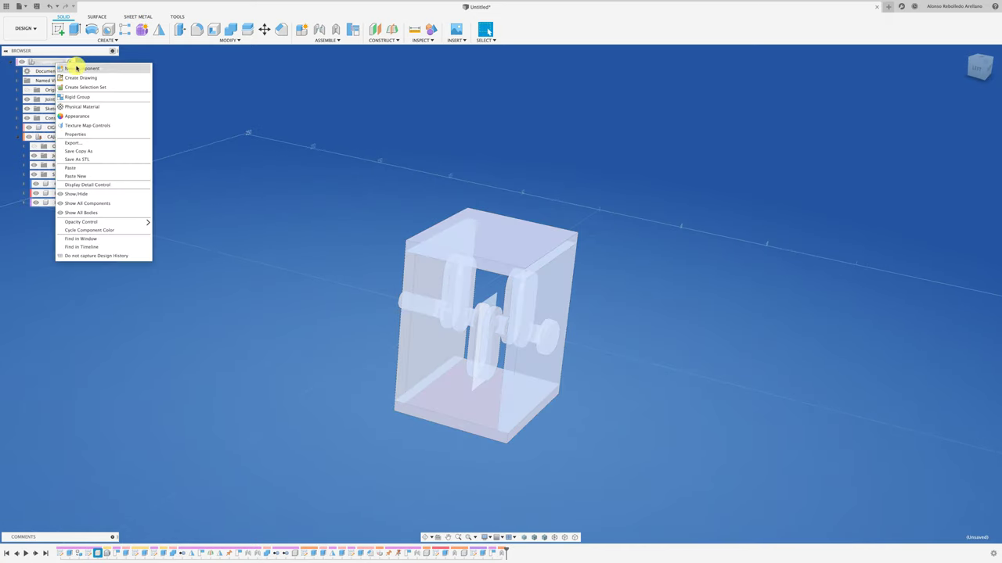
pyautogui.click(83, 69)
pyautogui.write('BARRA')
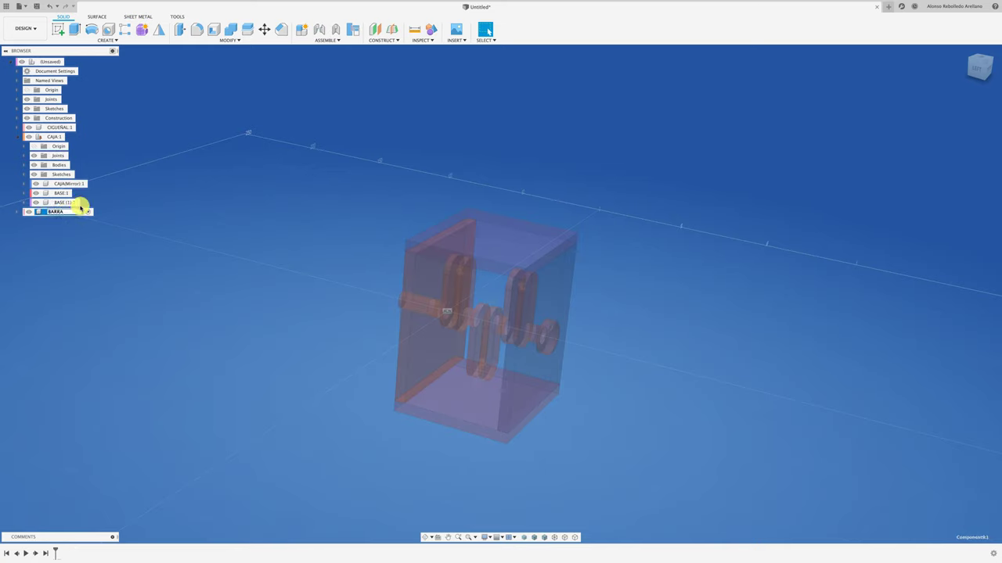
pyautogui.press('Return')
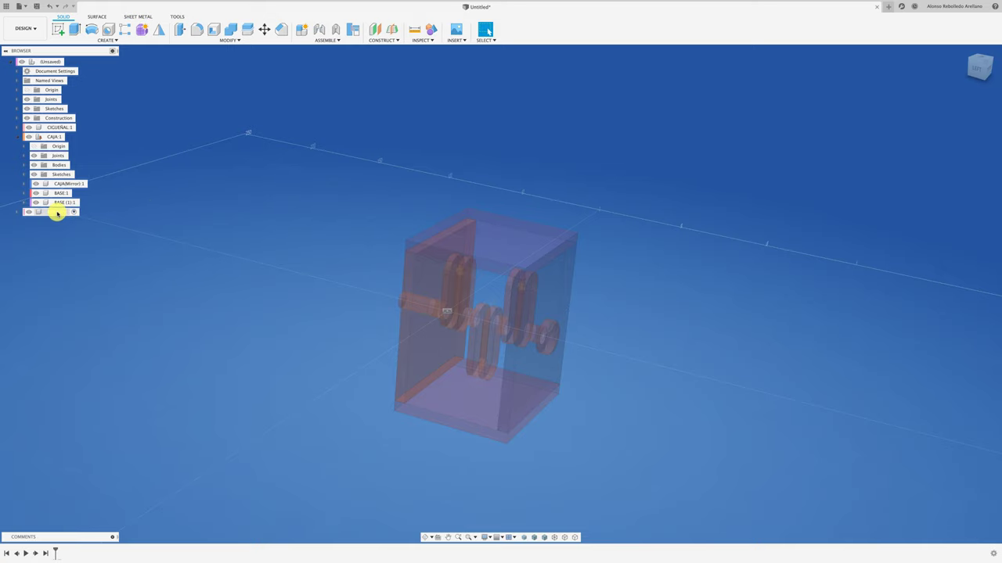
pyautogui.moveTo(150, 127); pyautogui.dragTo(43, 146)
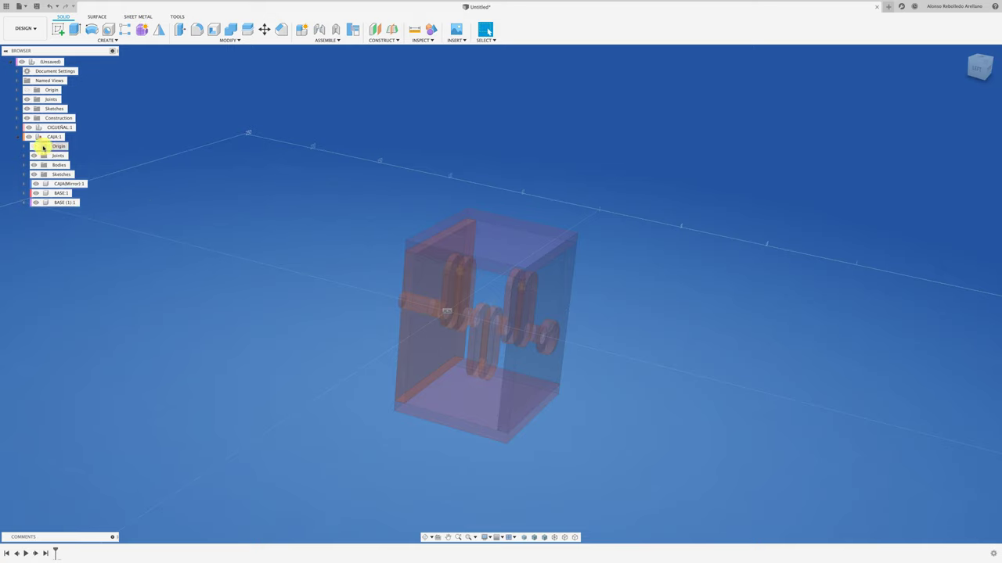
pyautogui.click(17, 138)
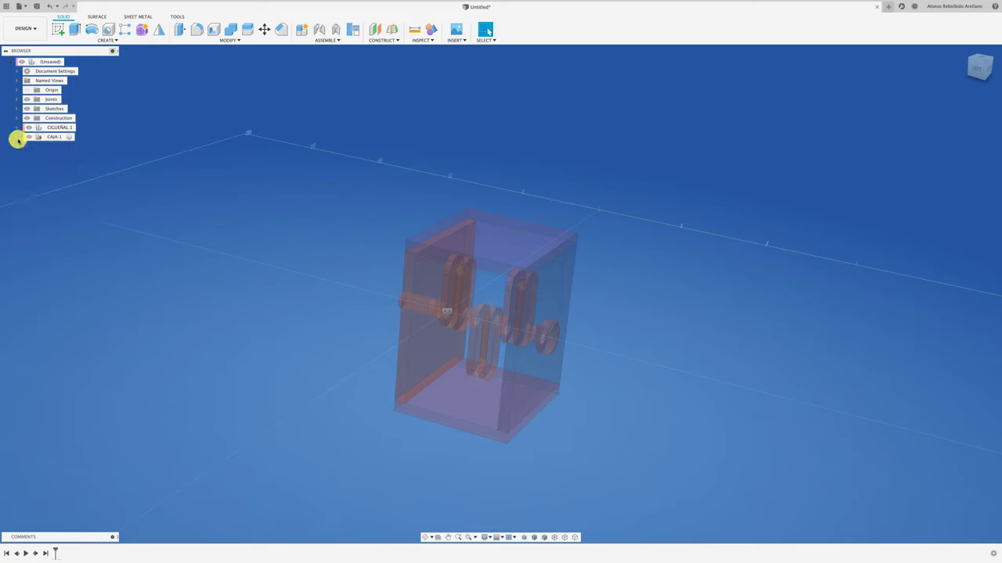
pyautogui.click(17, 128)
pyautogui.click(68, 155)
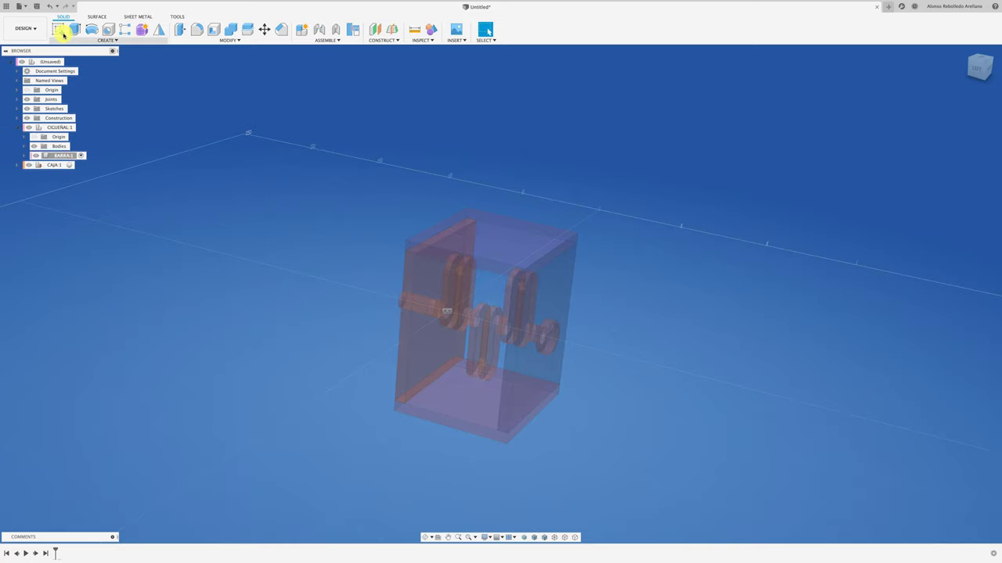
# Step: Hide the box and start a sketch on the crank face, with Slice turned on
pyautogui.click(62, 33)
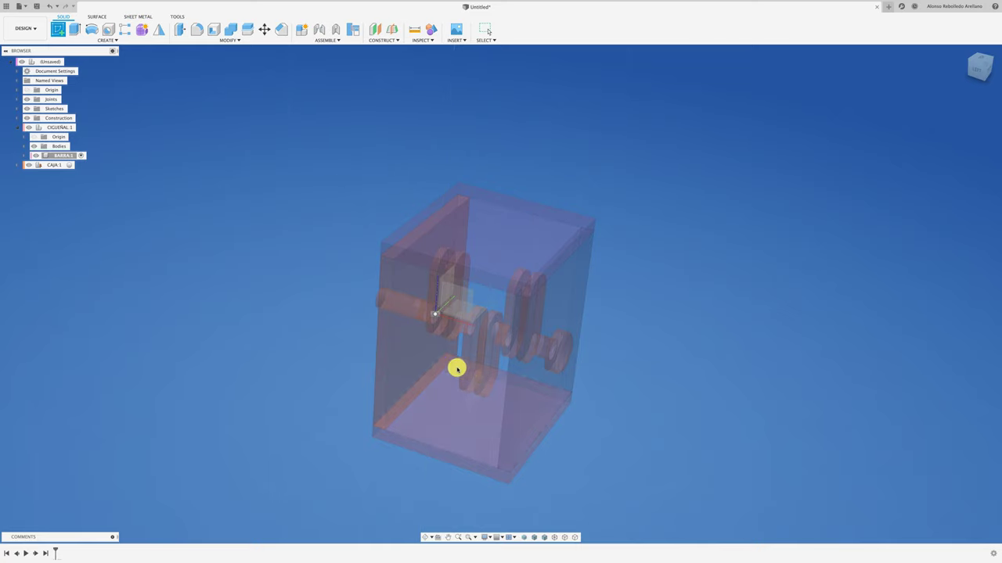
pyautogui.click(29, 166)
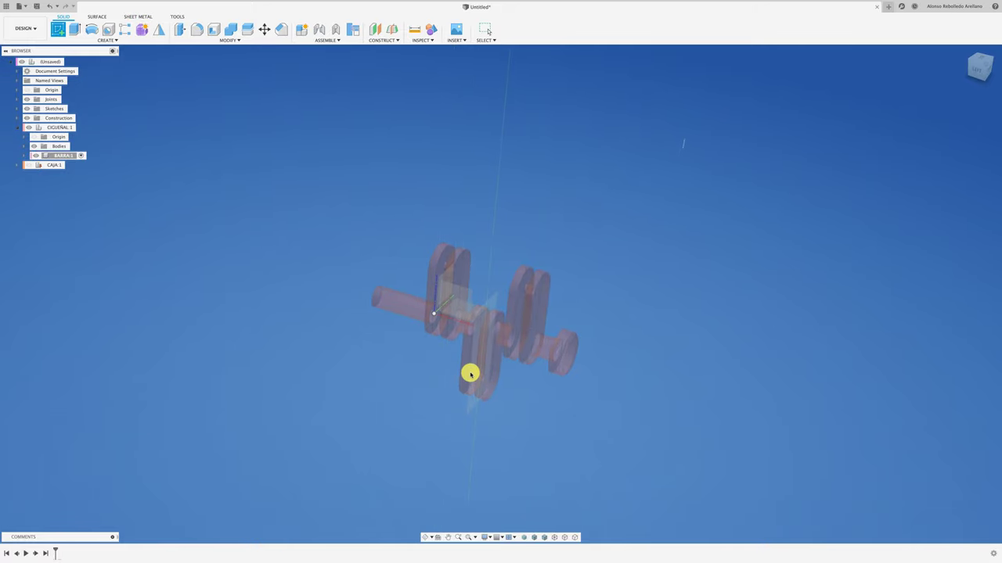
pyautogui.scroll(3, 470, 374)
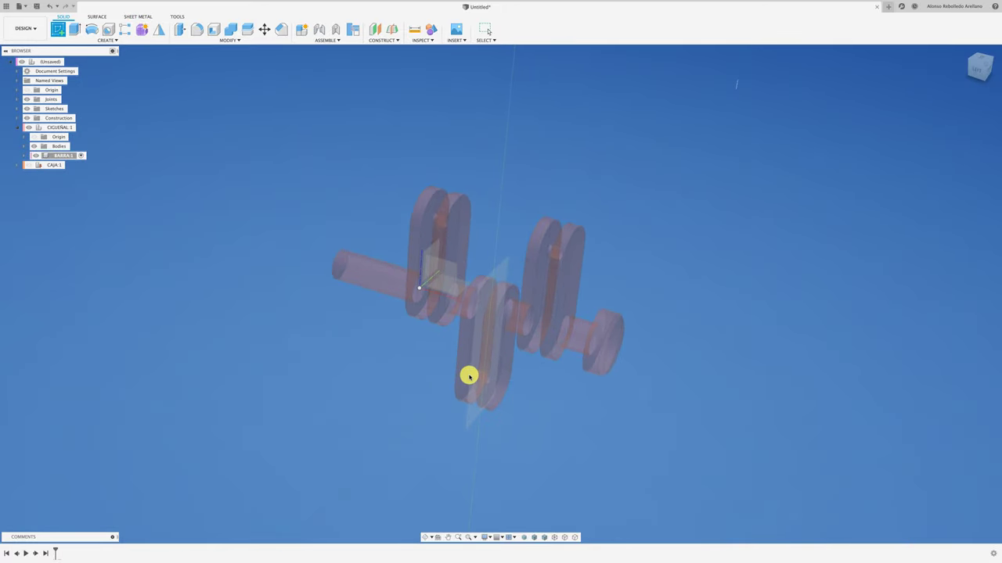
pyautogui.click(425, 229)
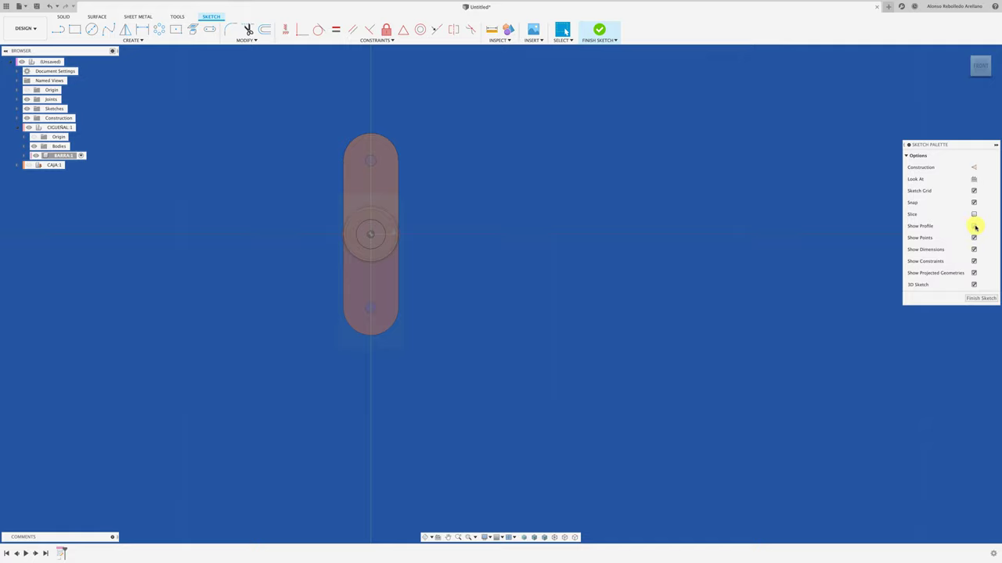
pyautogui.click(973, 215)
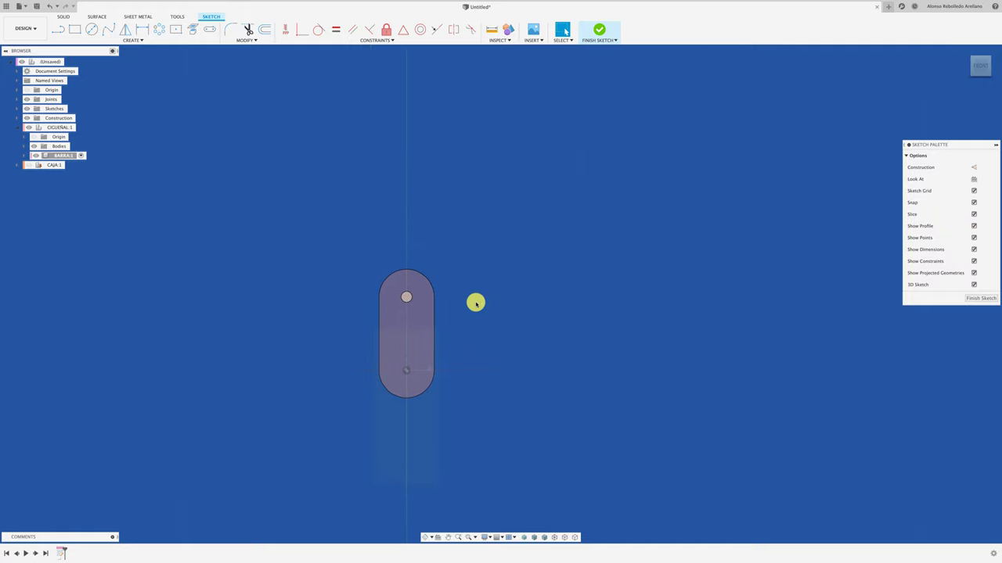
# Step: Draw a 10-wide center-to-center slot from the crank pin centre straight upward
pyautogui.scroll(3, 446, 273)
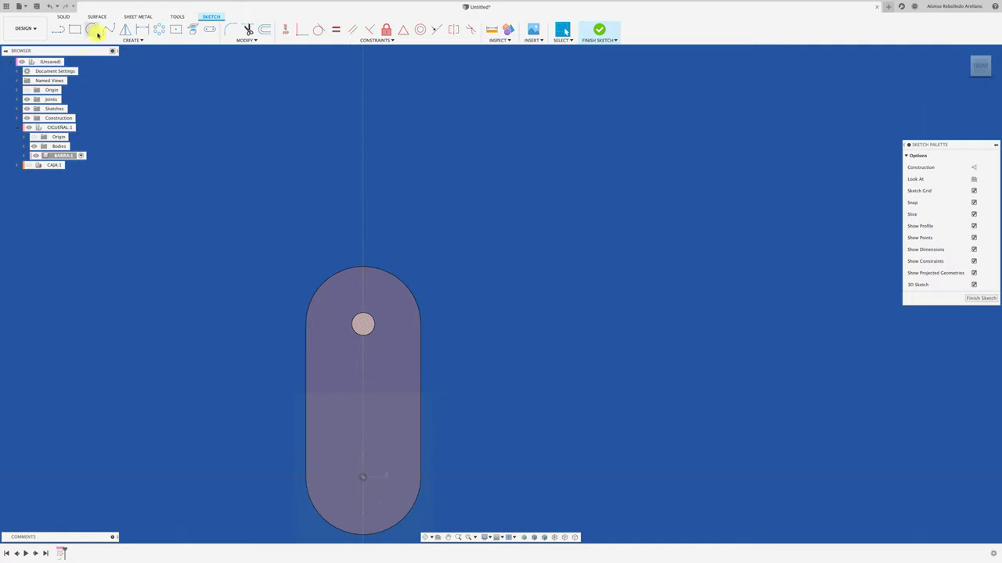
pyautogui.click(210, 30)
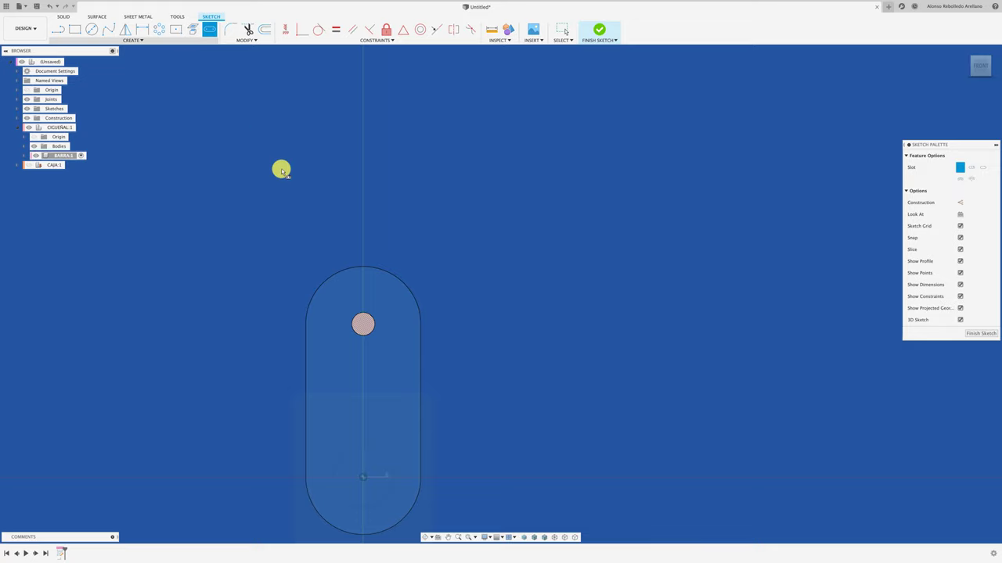
pyautogui.click(364, 324)
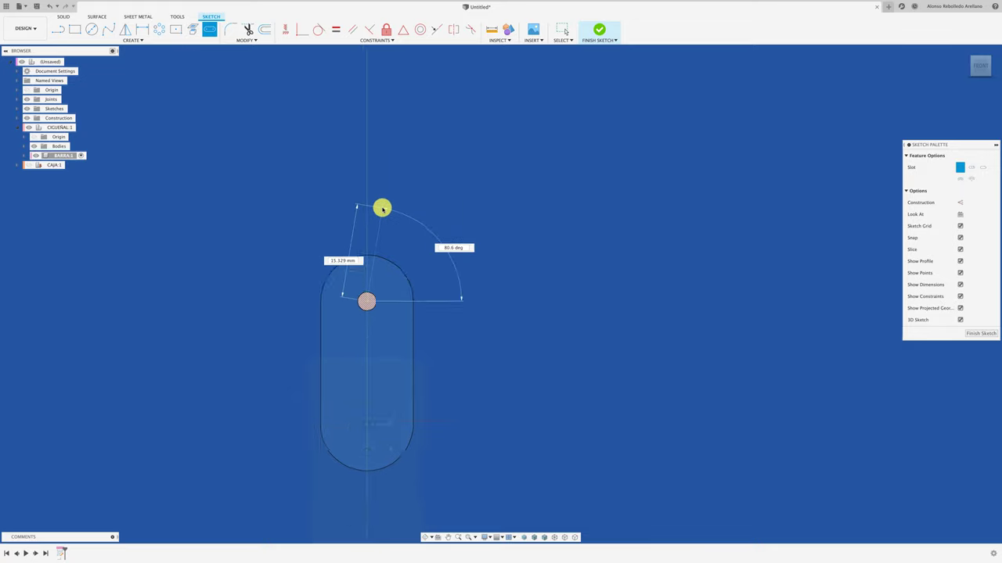
pyautogui.scroll(-5, 382, 208)
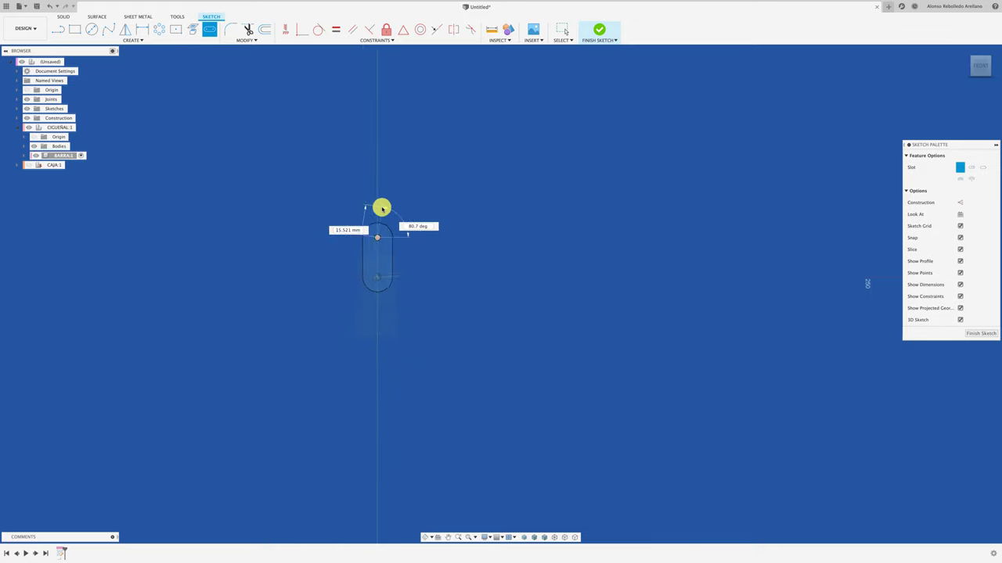
pyautogui.click(363, 153)
pyautogui.write('10')
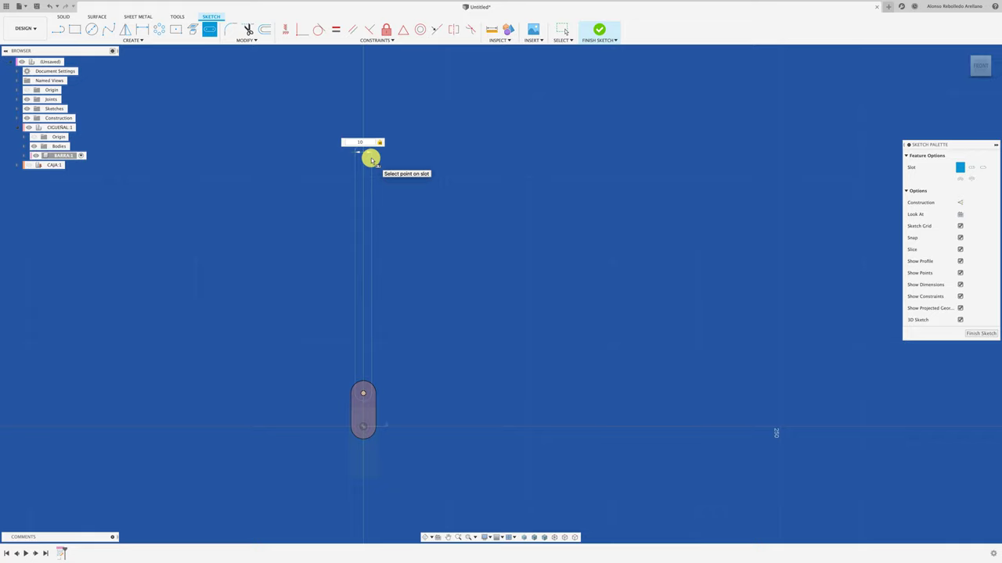
pyautogui.press('Return')
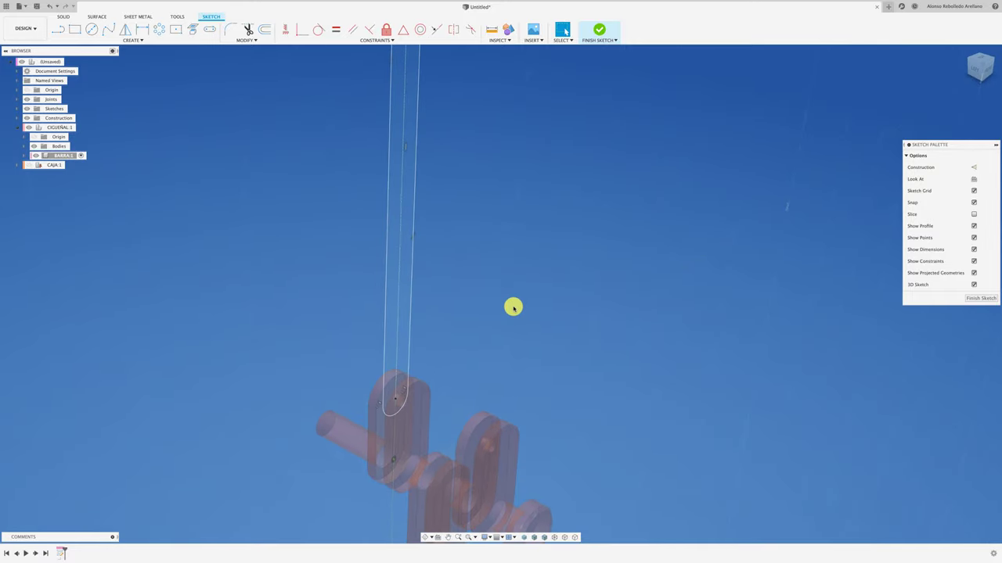
# Step: Extrude both slot profiles with extent To Object, stopping at the picked object, to form the rod
pyautogui.press('e')
pyautogui.click(399, 382)
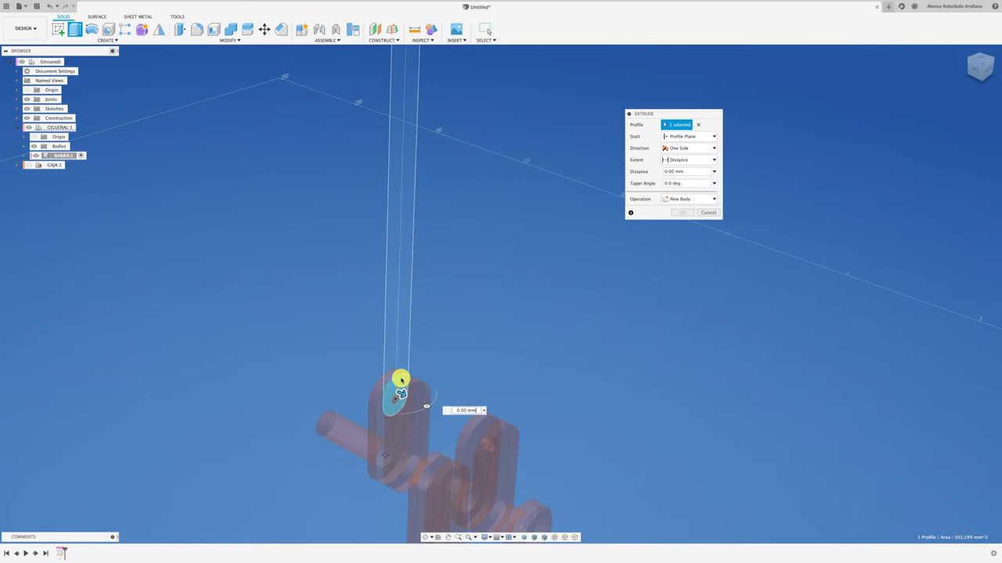
pyautogui.click(405, 352)
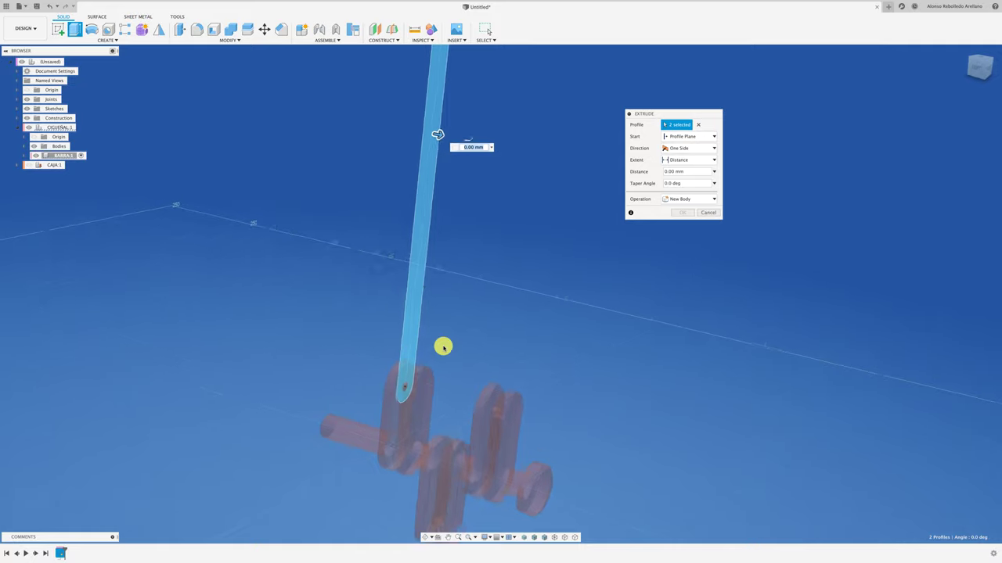
pyautogui.click(692, 160)
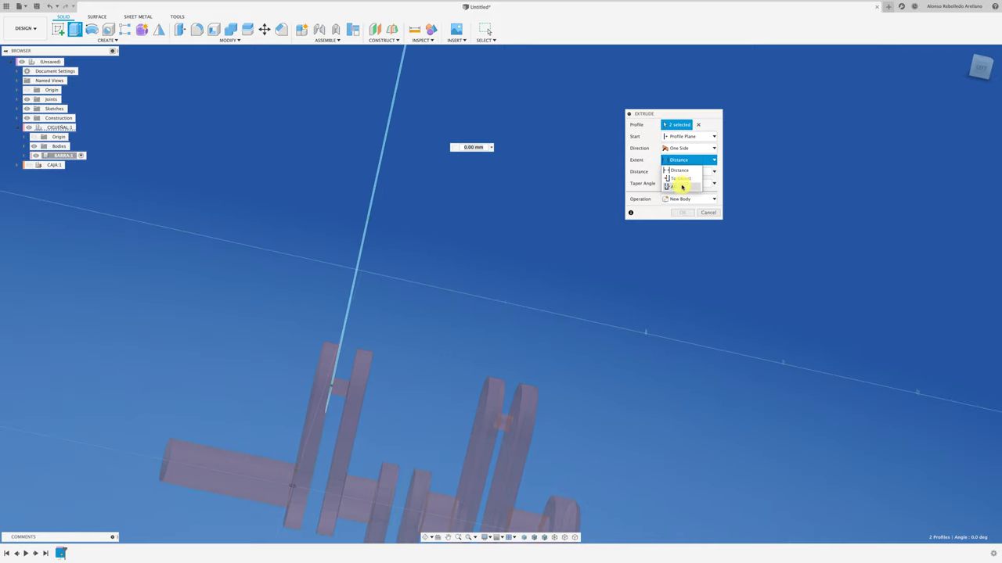
pyautogui.click(683, 179)
pyautogui.moveTo(441, 347)
pyautogui.keyDown('shift'); pyautogui.mouseDown(button='middle')
pyautogui.moveTo(380, 363)
pyautogui.moveTo(588, 292)
pyautogui.mouseUp(button='middle'); pyautogui.keyUp('shift')
pyautogui.click(363, 395)
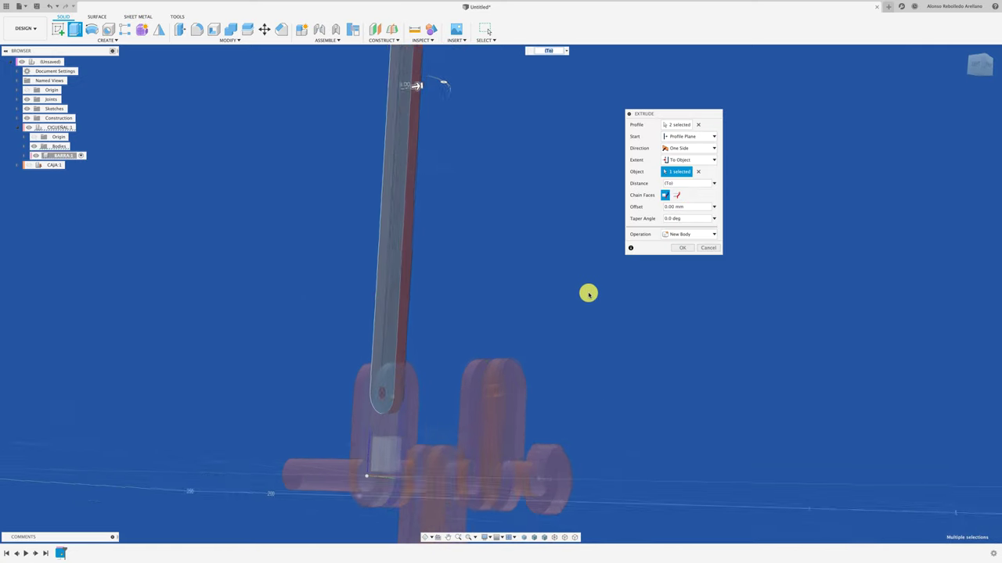
pyautogui.click(681, 250)
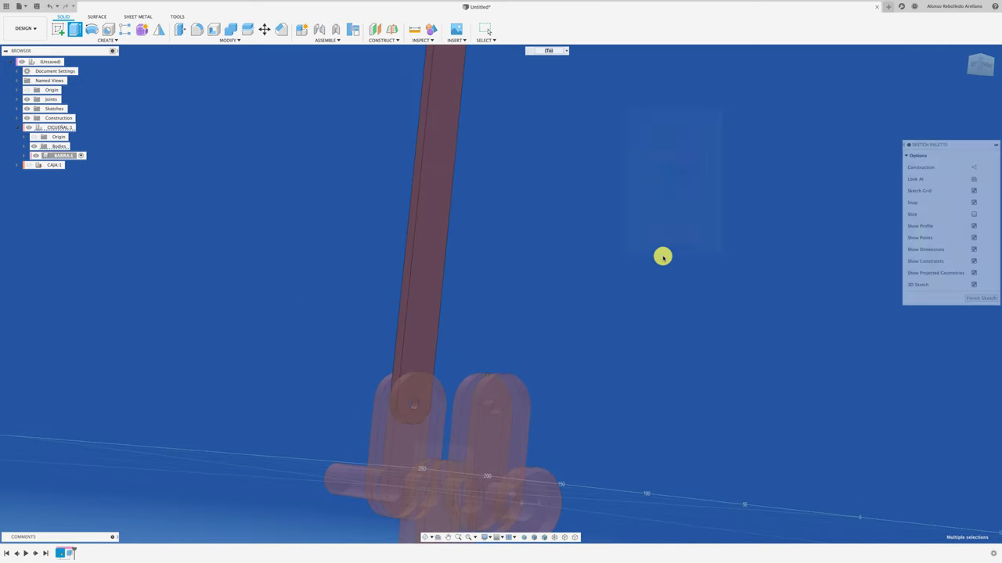
pyautogui.keyDown('shift'); pyautogui.moveTo(662, 258); pyautogui.dragTo(586, 293, button='middle'); pyautogui.keyUp('shift')
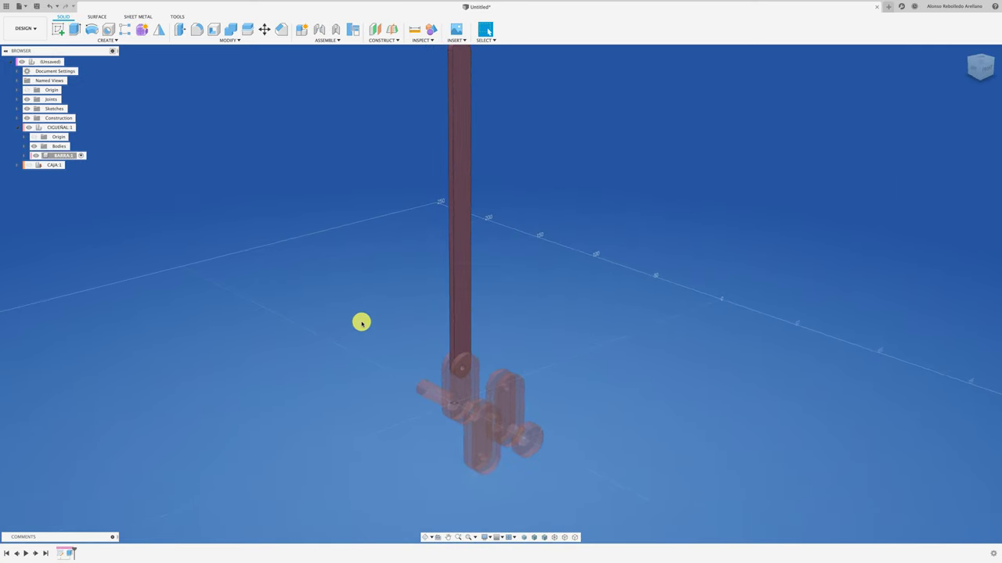
# Step: With the root active, joint the bar's lower-end hole to the crank pin
pyautogui.click(70, 63)
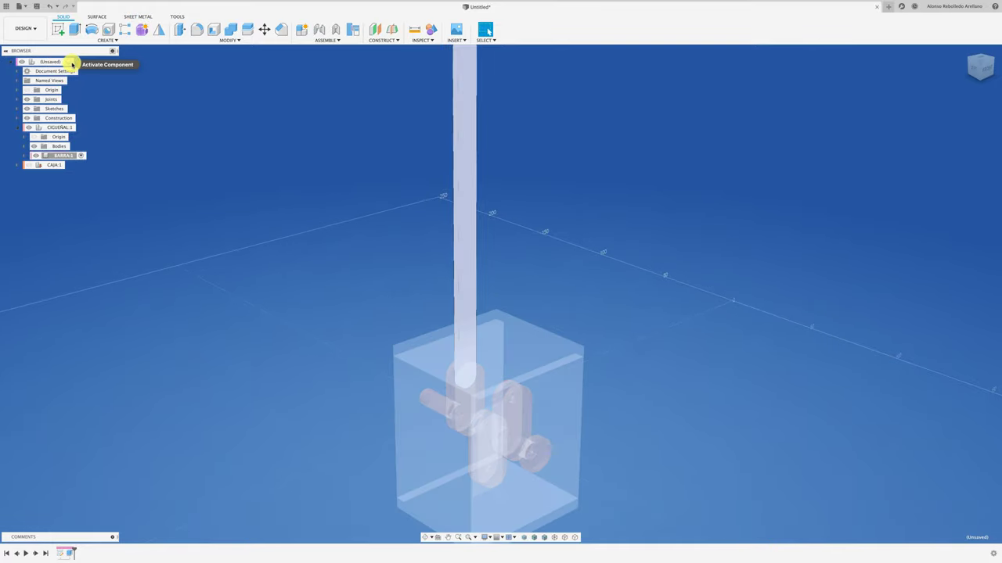
pyautogui.click(70, 63)
pyautogui.moveTo(457, 227); pyautogui.dragTo(559, 185)
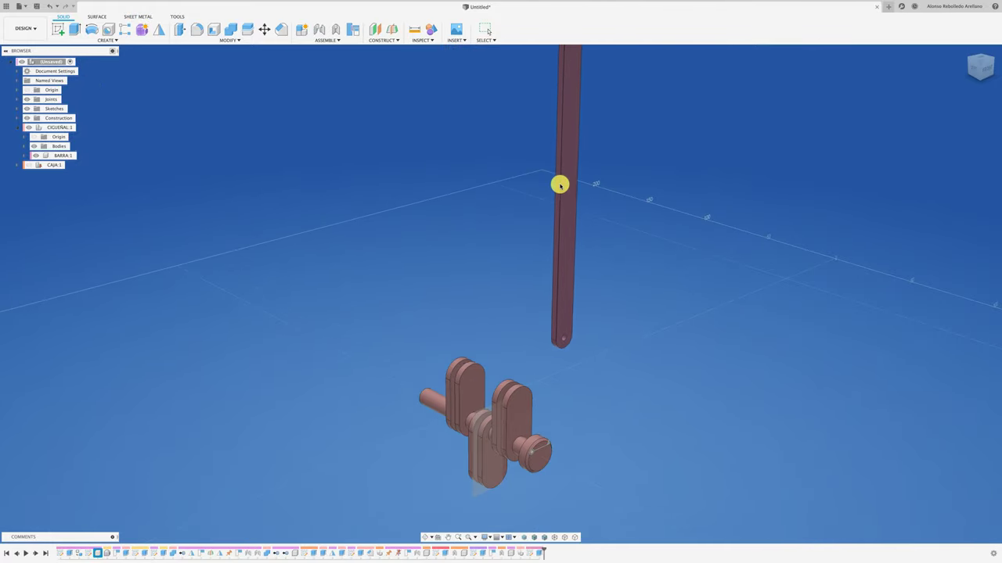
pyautogui.press('j')
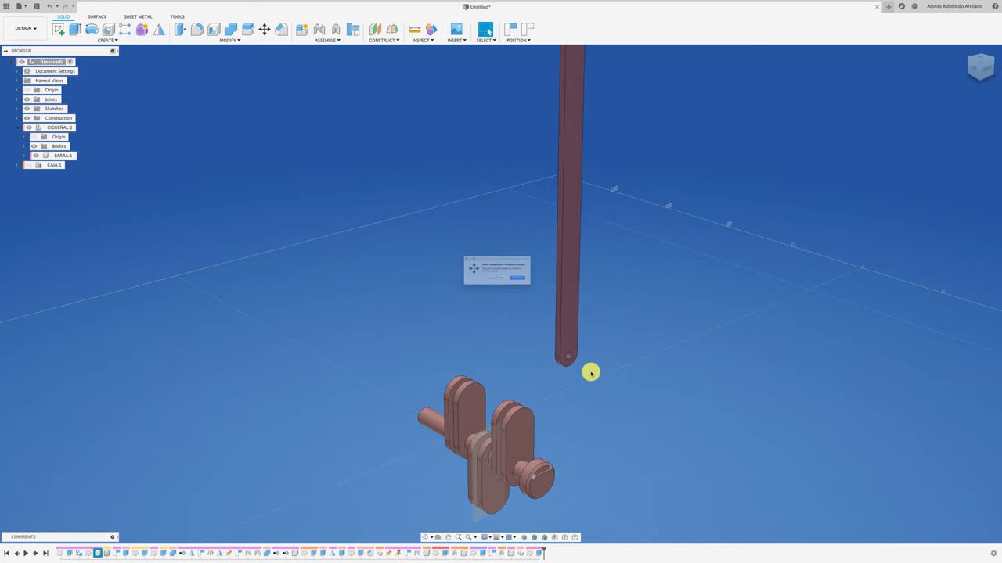
pyautogui.click(528, 288)
pyautogui.scroll(3, 568, 358)
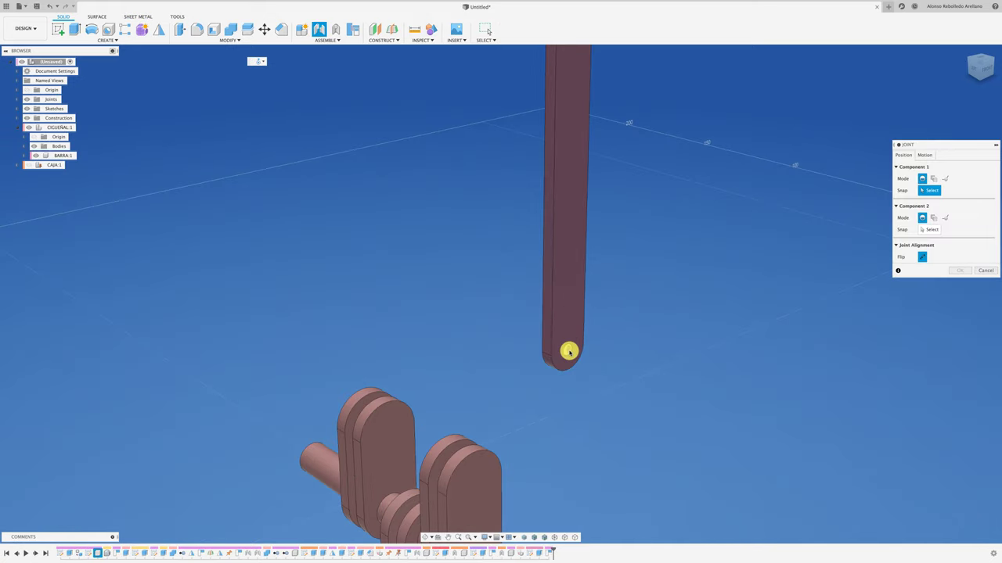
pyautogui.click(570, 354)
pyautogui.keyDown('shift'); pyautogui.moveTo(570, 353); pyautogui.dragTo(426, 471, button='middle'); pyautogui.keyUp('shift')
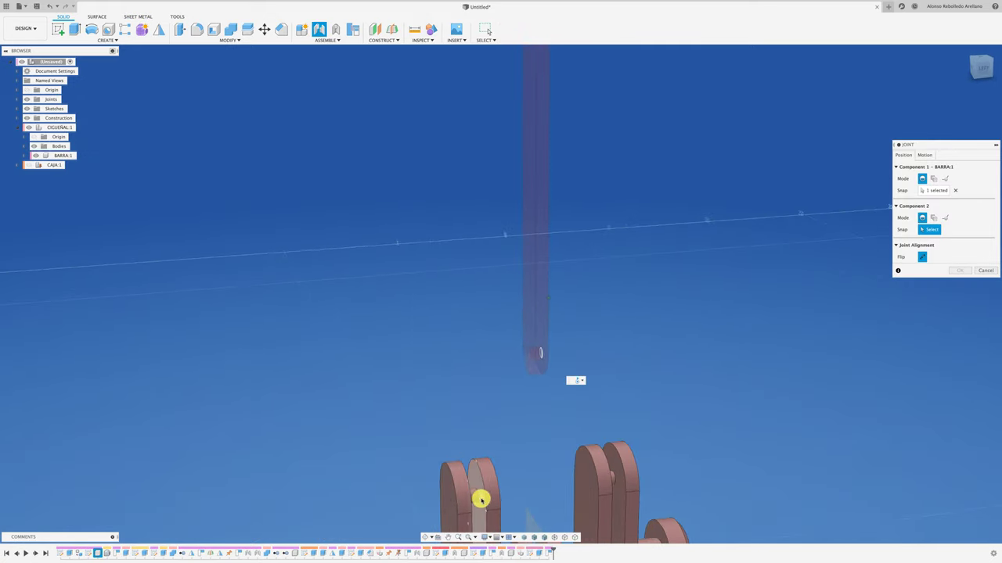
pyautogui.click(474, 491)
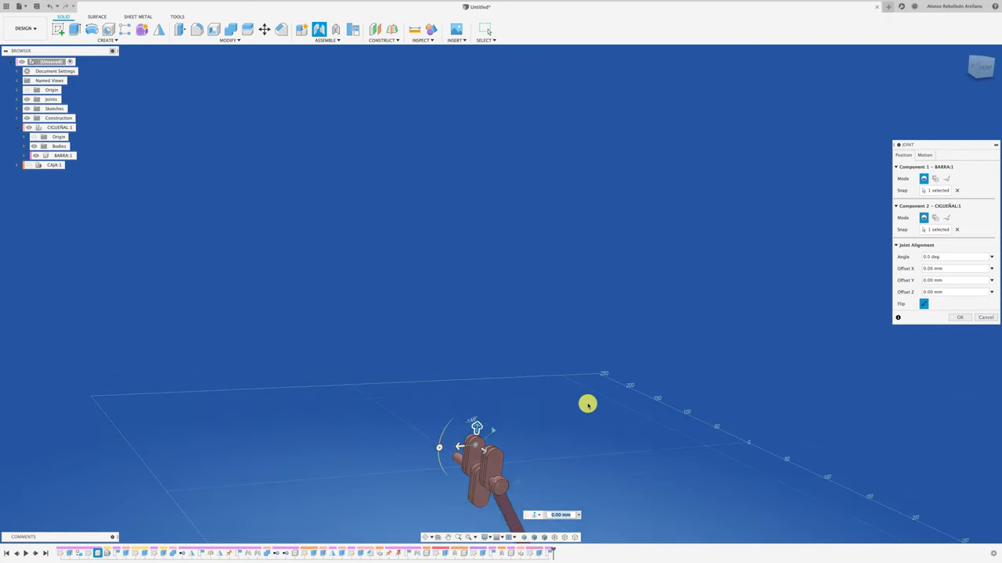
pyautogui.click(960, 318)
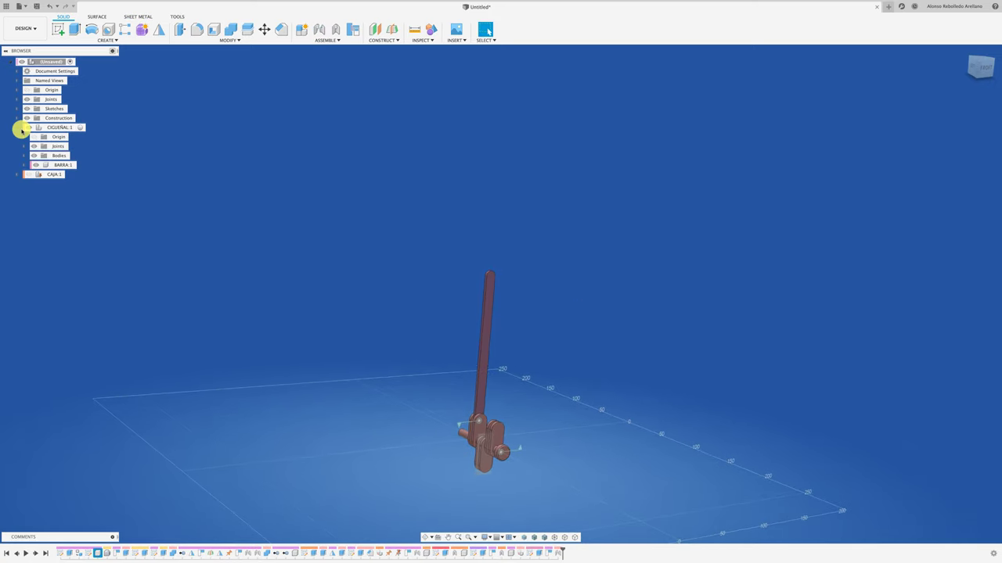
# Step: Show the CAJA box again, trial-drag the crank, and undo the move
pyautogui.click(29, 175)
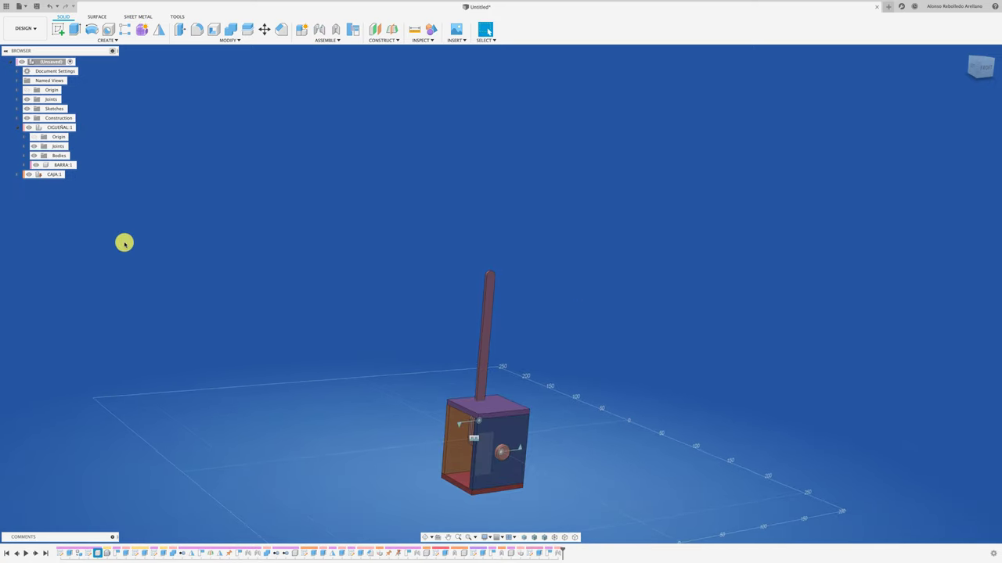
pyautogui.scroll(3, 124, 244)
pyautogui.keyDown('shift'); pyautogui.moveTo(124, 244); pyautogui.dragTo(532, 370, button='middle'); pyautogui.keyUp('shift')
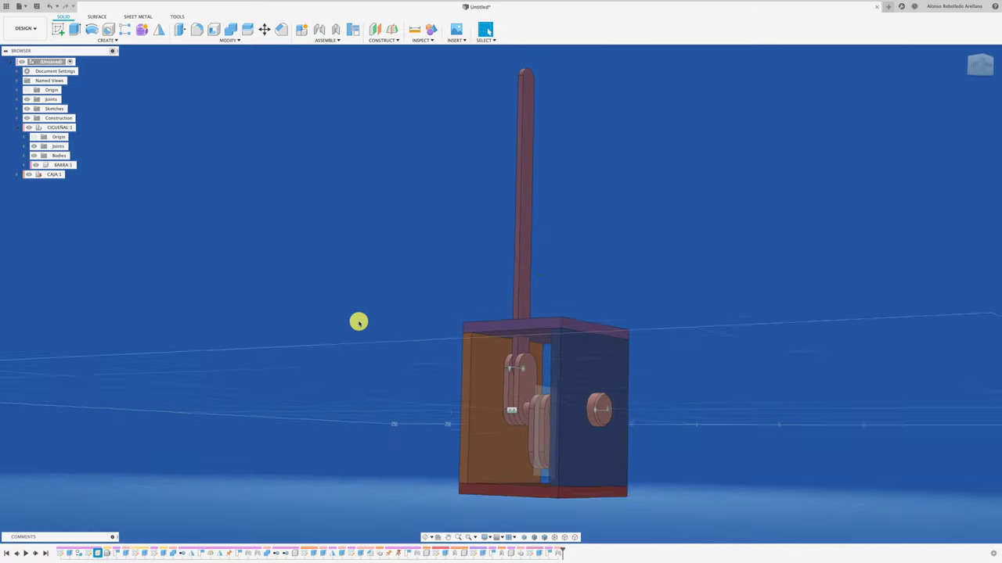
pyautogui.moveTo(529, 370); pyautogui.dragTo(656, 370)
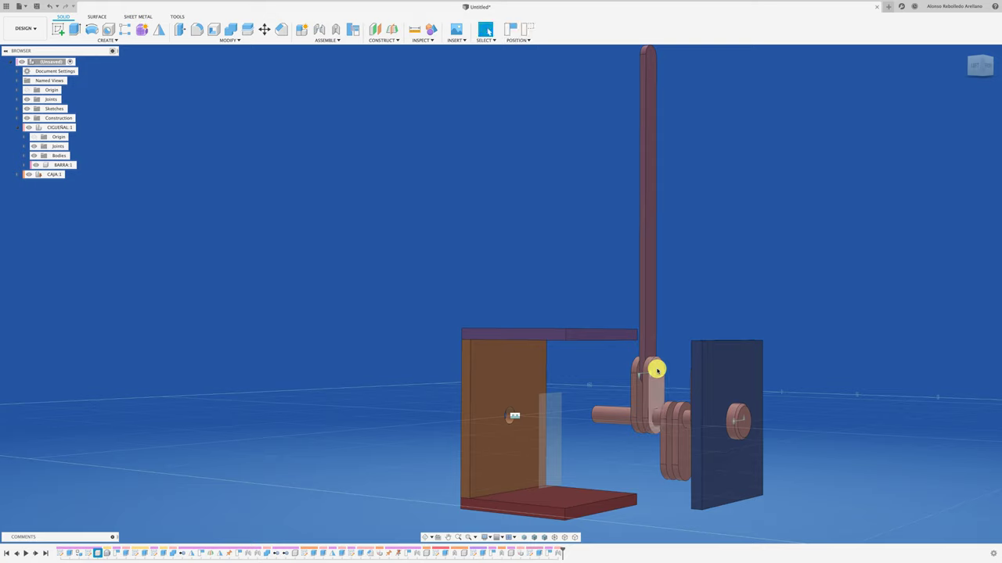
pyautogui.hotkey('ctrl', 'z')
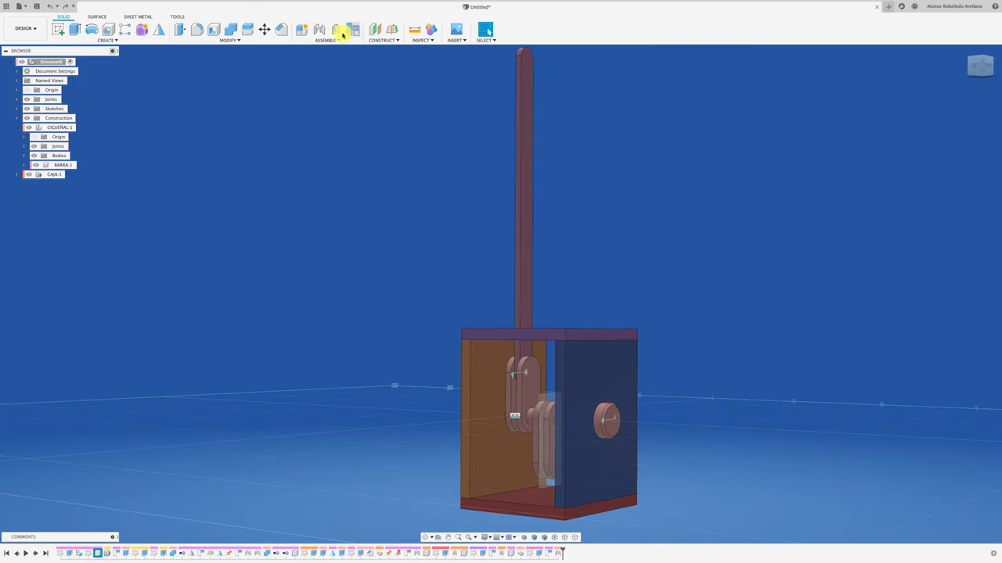
# Step: Fix the box side panel to the other box part with a Rigid as-built joint, then turn the crank to swing the bar
pyautogui.click(339, 30)
pyautogui.click(606, 384)
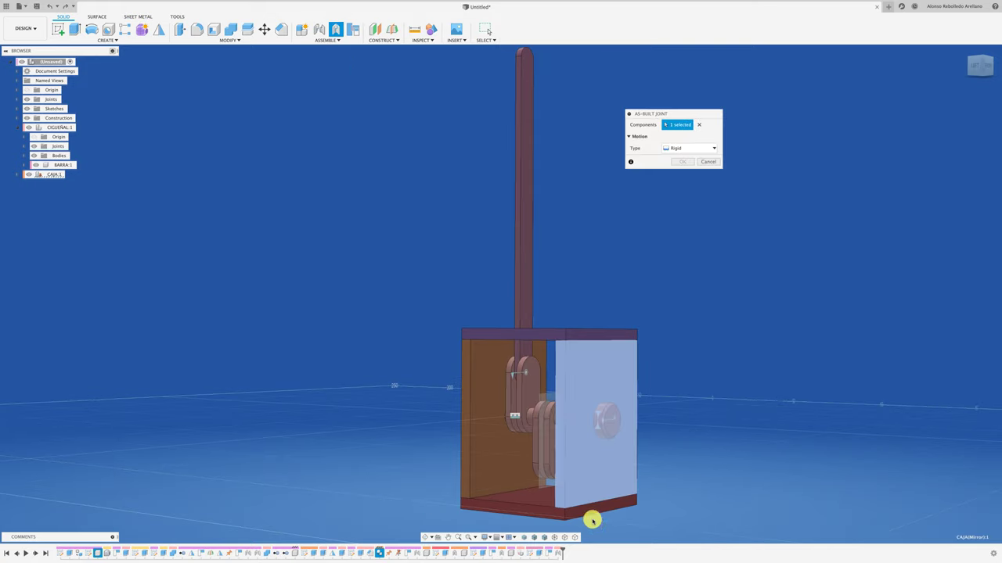
pyautogui.click(592, 514)
pyautogui.click(682, 173)
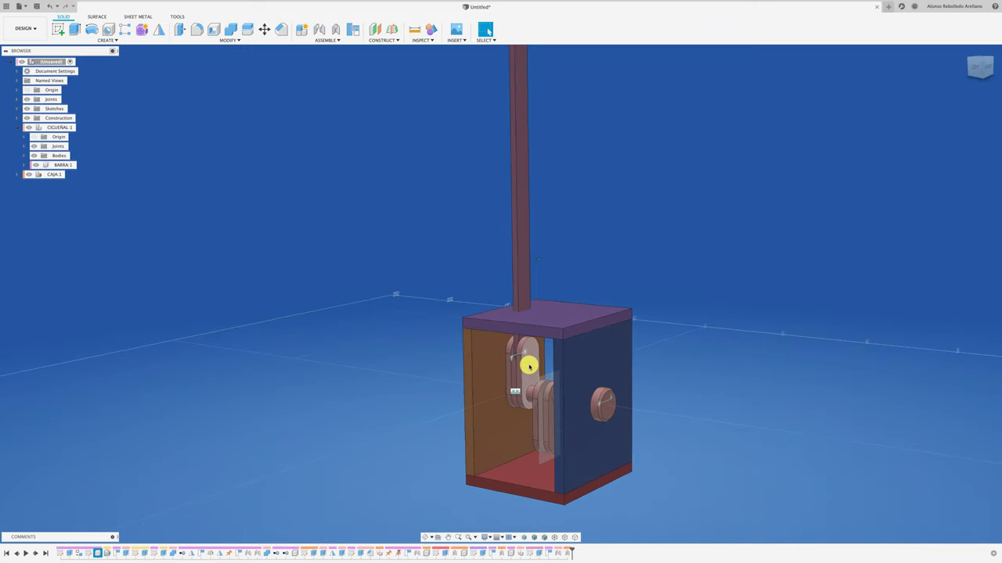
pyautogui.moveTo(550, 369)
pyautogui.mouseDown()
pyautogui.moveTo(516, 373)
pyautogui.moveTo(474, 355)
pyautogui.moveTo(476, 342)
pyautogui.moveTo(517, 329)
pyautogui.moveTo(452, 358)
pyautogui.moveTo(439, 262)
pyautogui.moveTo(464, 243)
pyautogui.moveTo(440, 264)
pyautogui.moveTo(531, 303)
pyautogui.mouseUp()
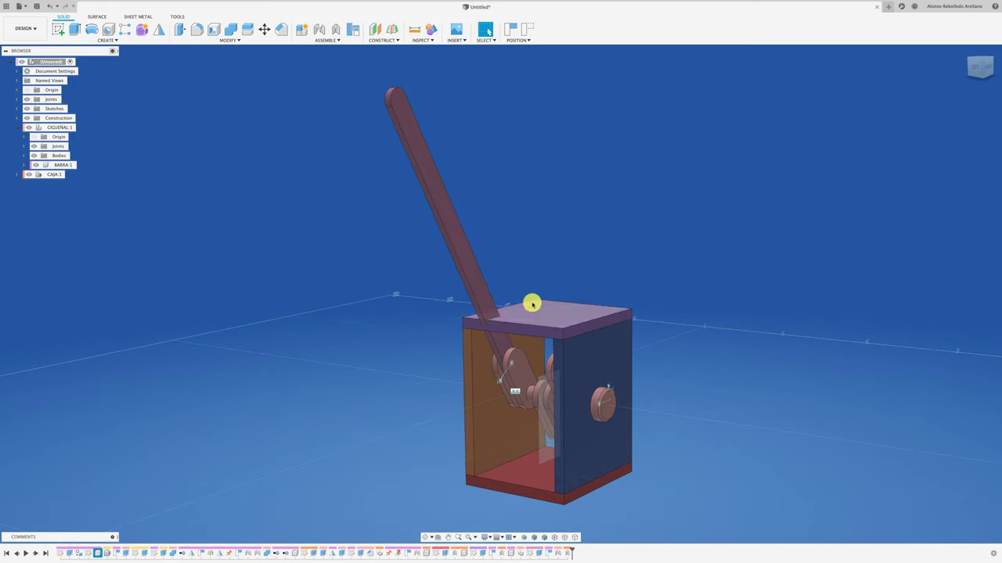
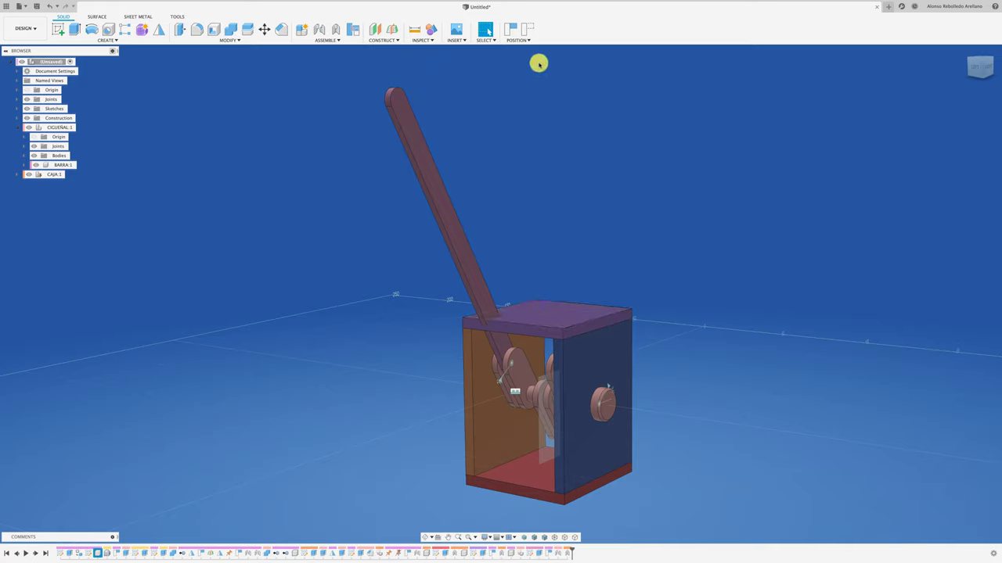
# Step: Revert the lever to its original position and start a sketch on the box's top face, viewed from above
pyautogui.click(528, 31)
pyautogui.scroll(3, 609, 296)
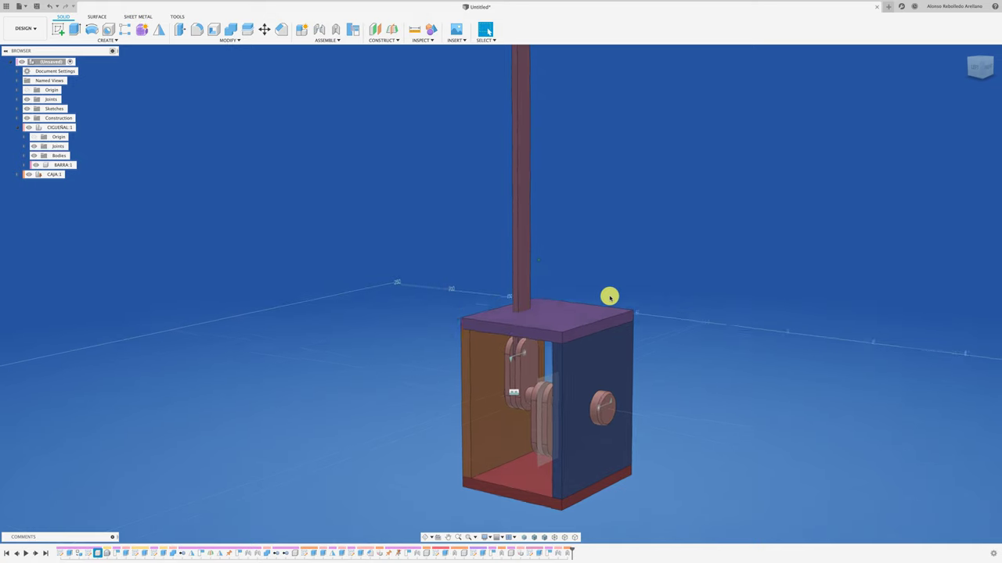
pyautogui.keyDown('shift'); pyautogui.moveTo(608, 295); pyautogui.dragTo(545, 347, button='middle'); pyautogui.keyUp('shift')
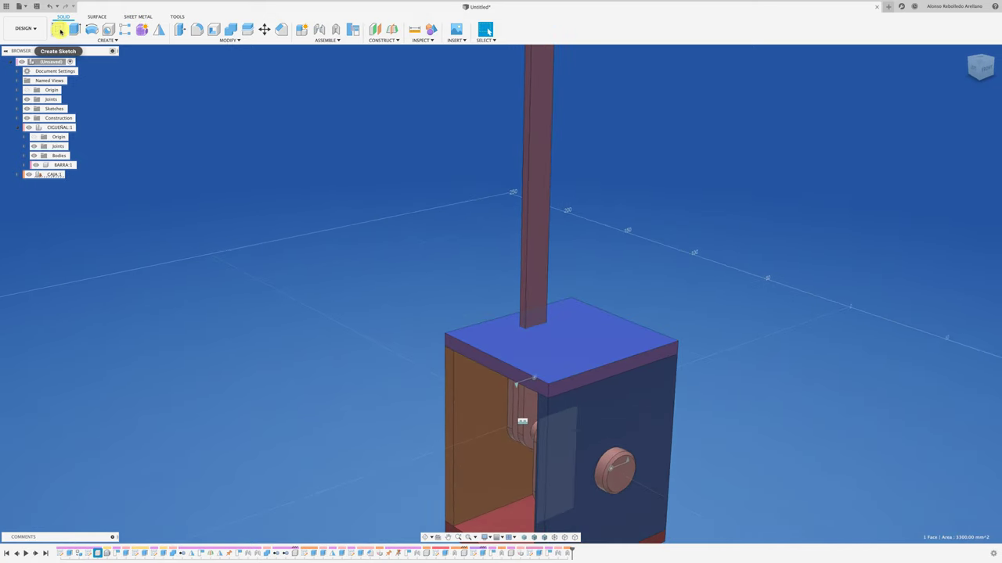
pyautogui.click(545, 341)
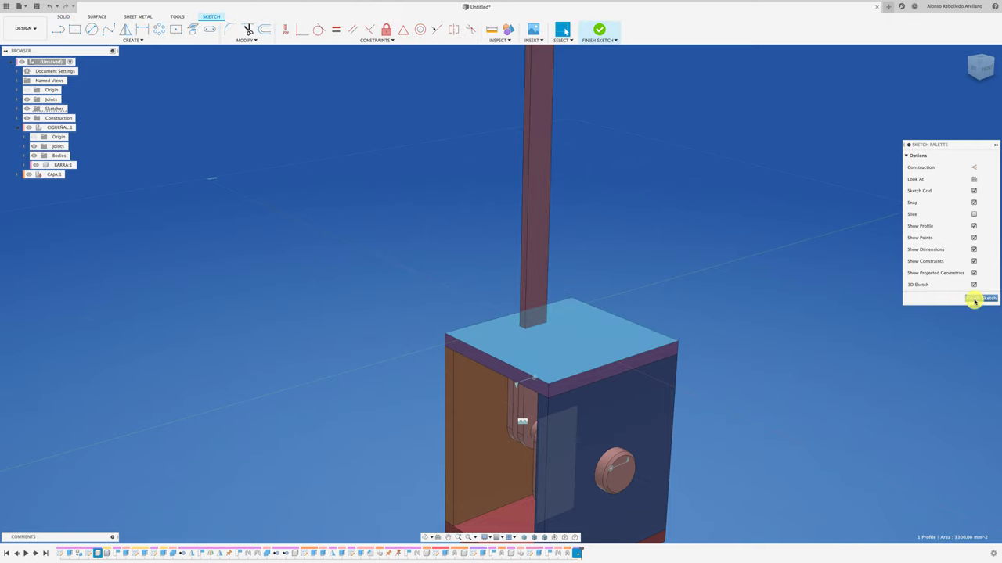
pyautogui.click(980, 61)
pyautogui.click(980, 61)
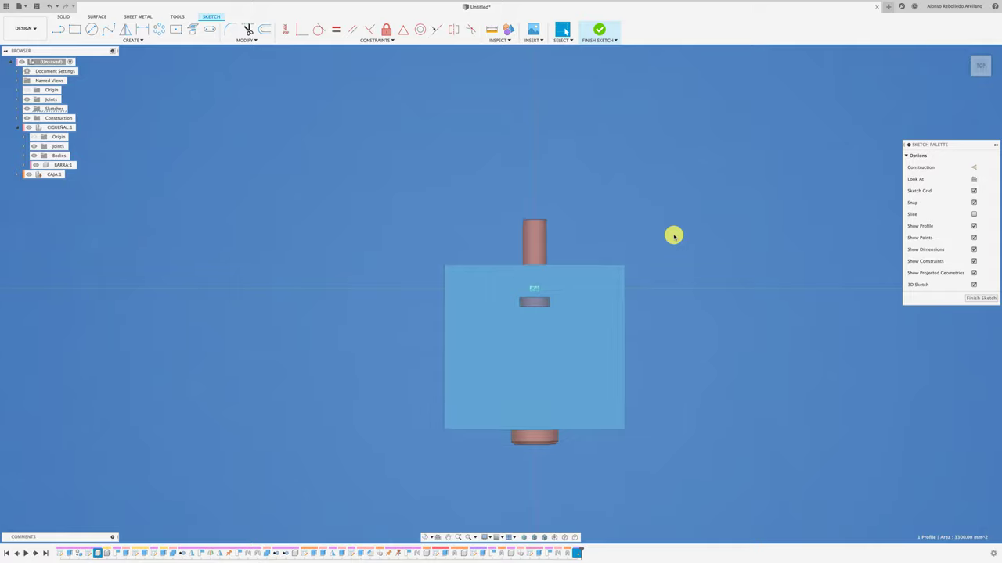
# Step: Project the two slot edges into the sketch
pyautogui.press('p')
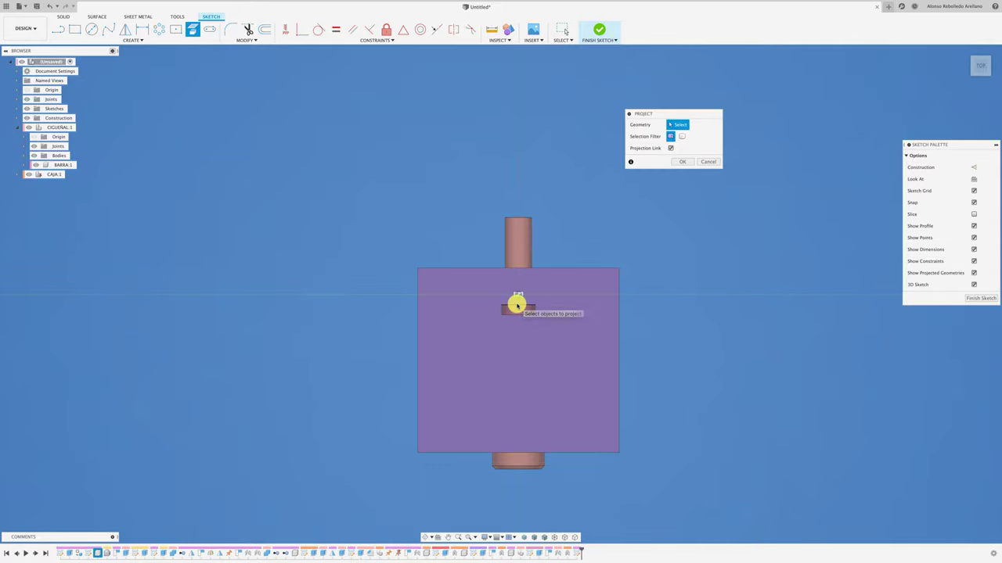
pyautogui.click(519, 312)
pyautogui.click(520, 314)
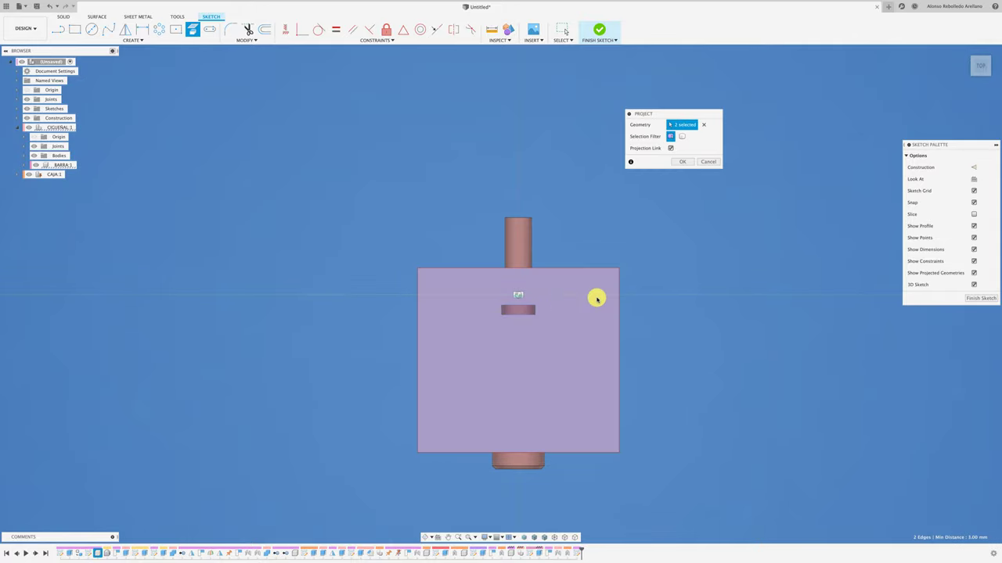
pyautogui.click(680, 162)
pyautogui.scroll(1, 645, 266)
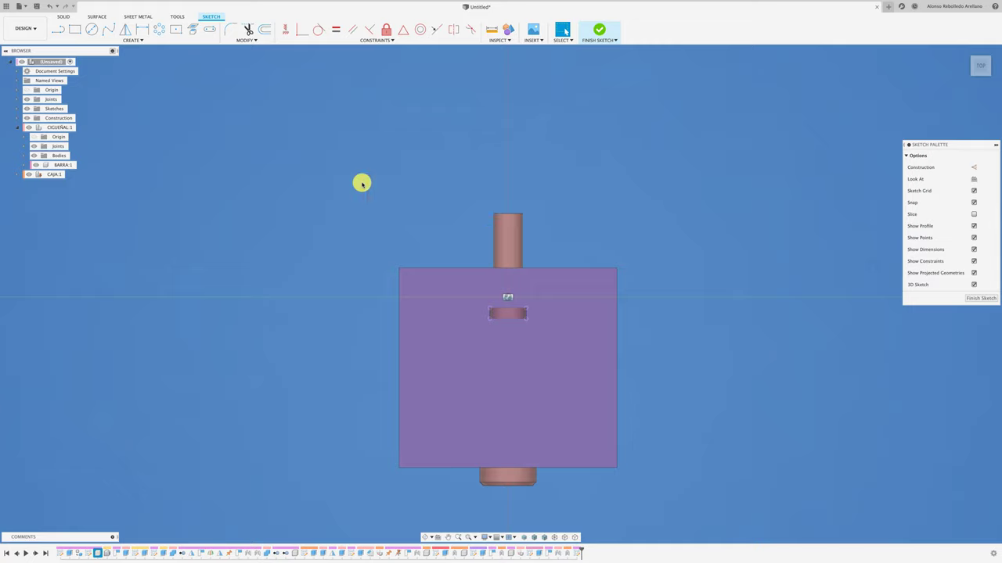
# Step: Draw a centre rectangle around the lever bar, centred on the slot
pyautogui.click(177, 31)
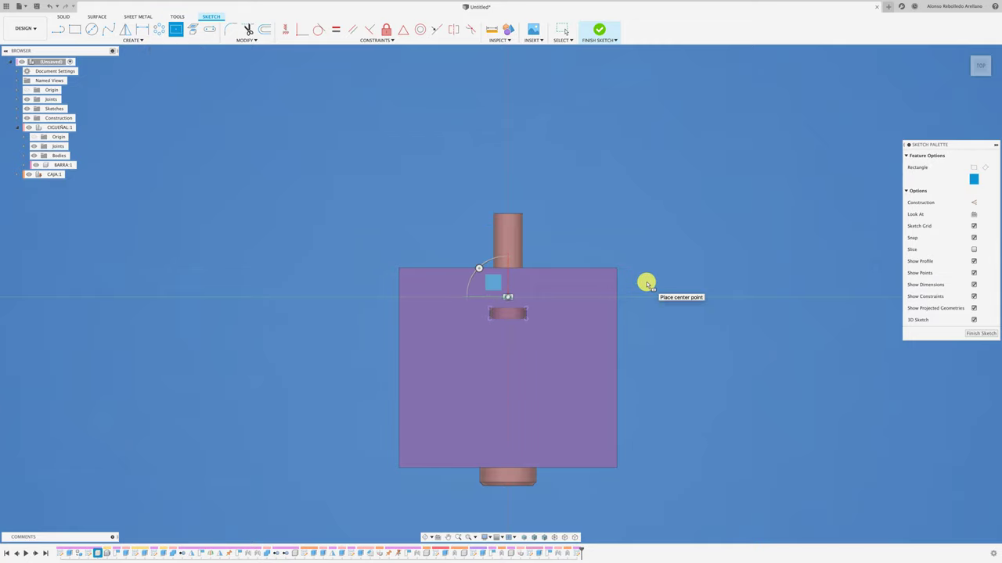
pyautogui.press('l')
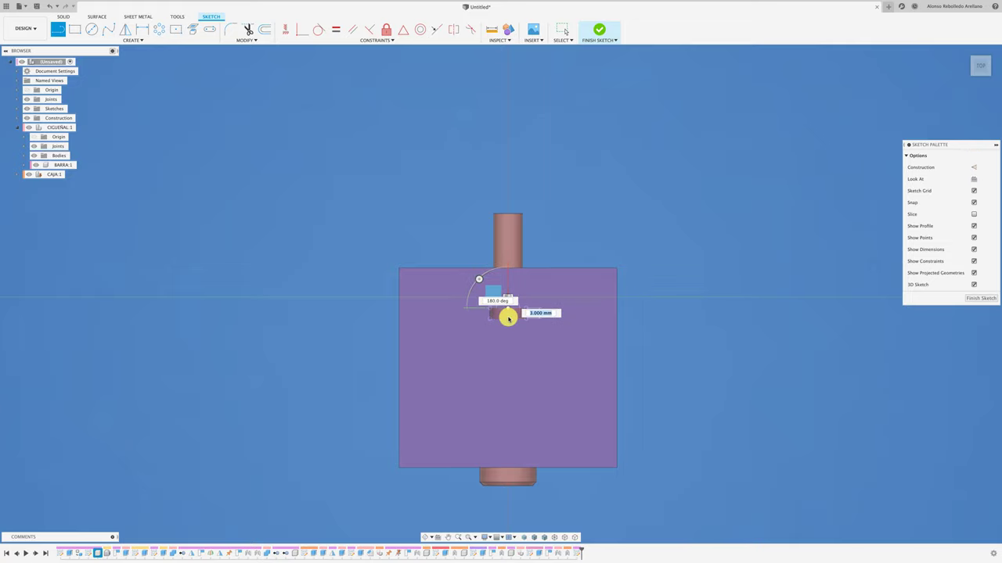
pyautogui.press('Escape')
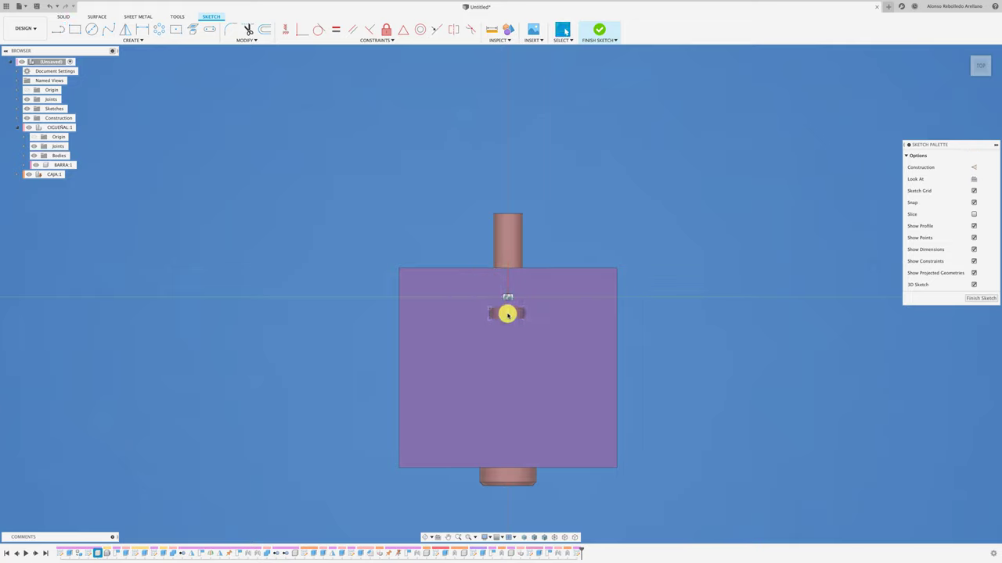
pyautogui.click(973, 167)
pyautogui.scroll(3, 599, 342)
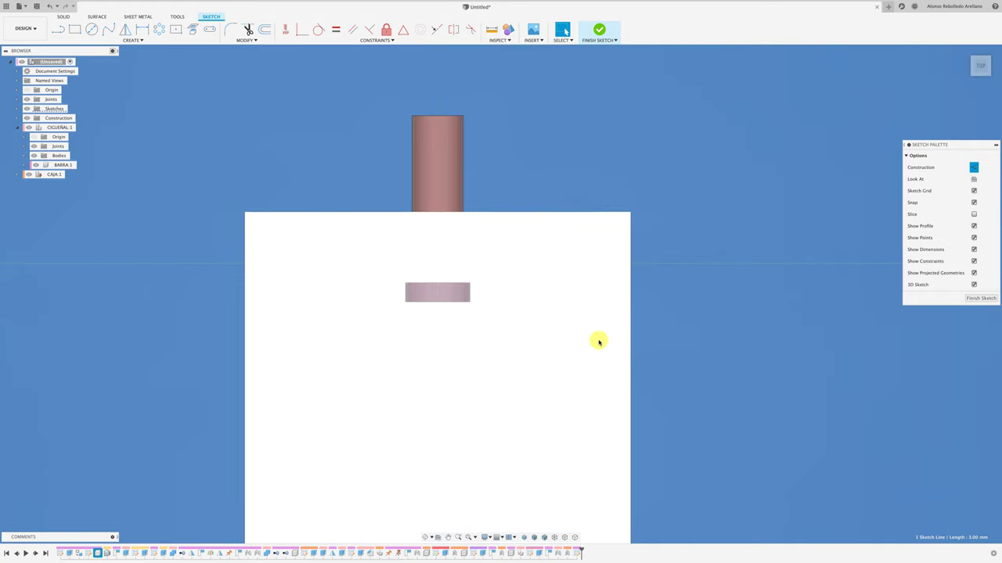
pyautogui.click(177, 29)
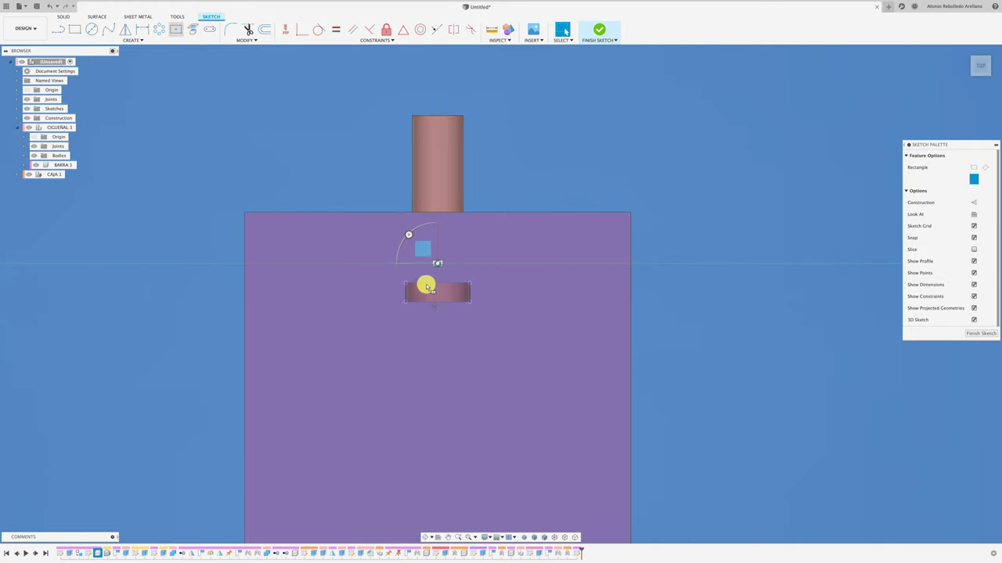
pyautogui.click(437, 293)
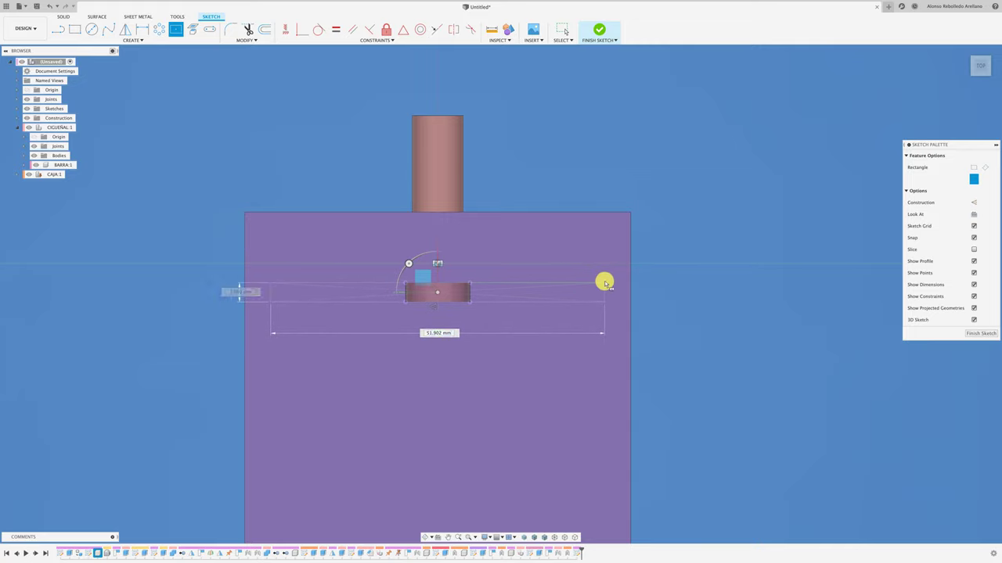
pyautogui.click(605, 282)
pyautogui.press('Escape')
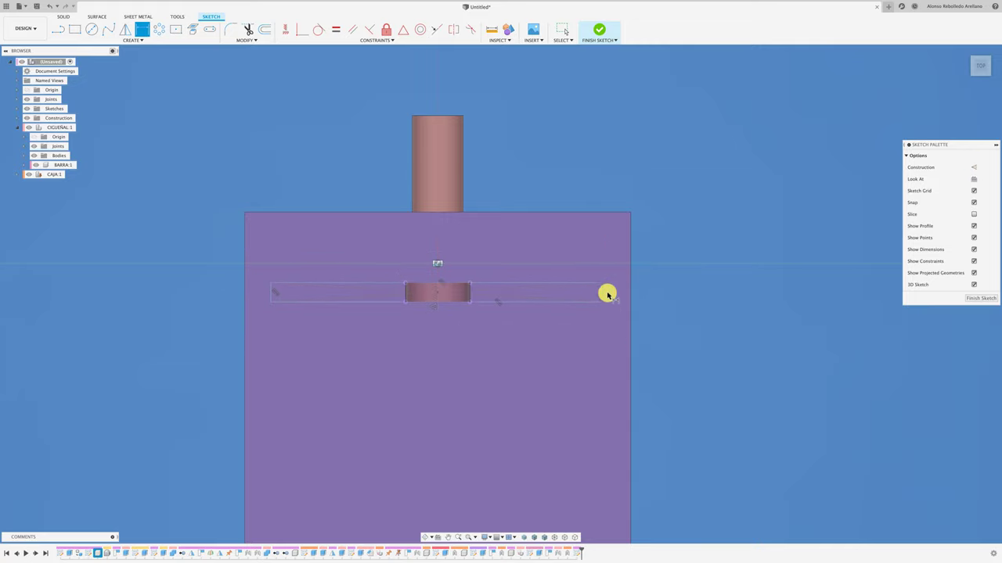
# Step: Dimension the rectangle to 4 mm high and 50 mm wide
pyautogui.click(604, 292)
pyautogui.press('d')
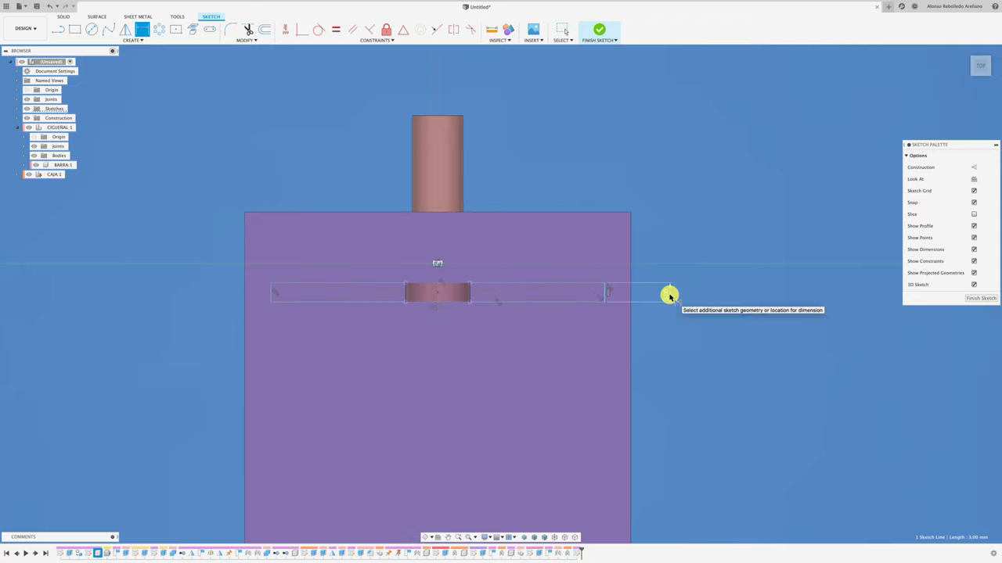
pyautogui.click(673, 304)
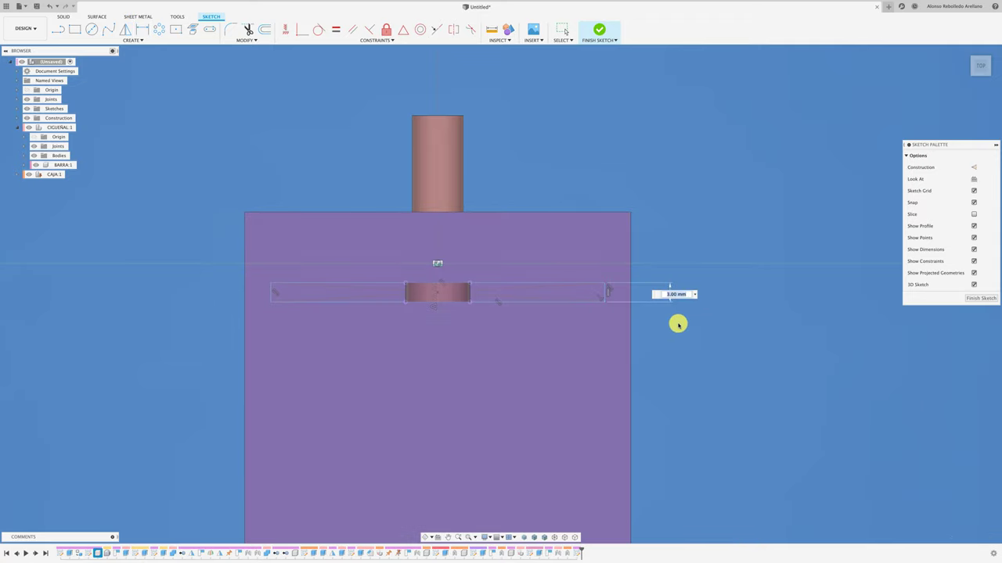
pyautogui.press('Return')
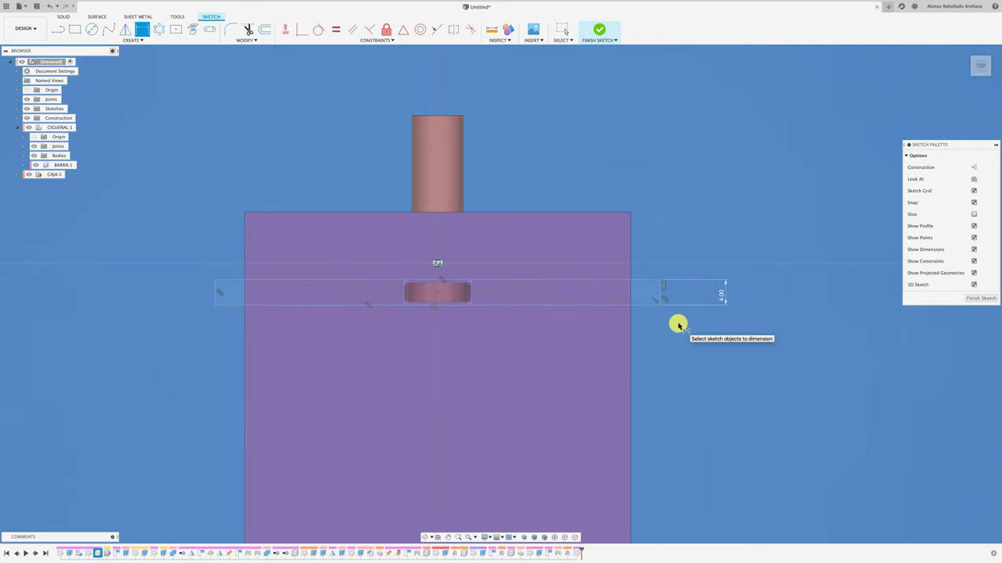
pyautogui.press('Escape')
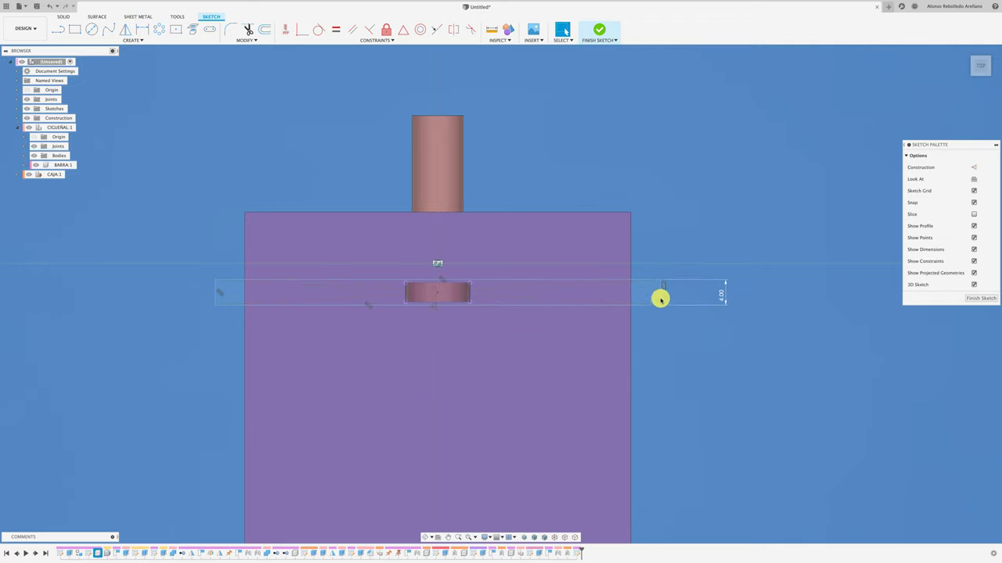
pyautogui.click(661, 297)
pyautogui.moveTo(660, 307); pyautogui.dragTo(605, 308)
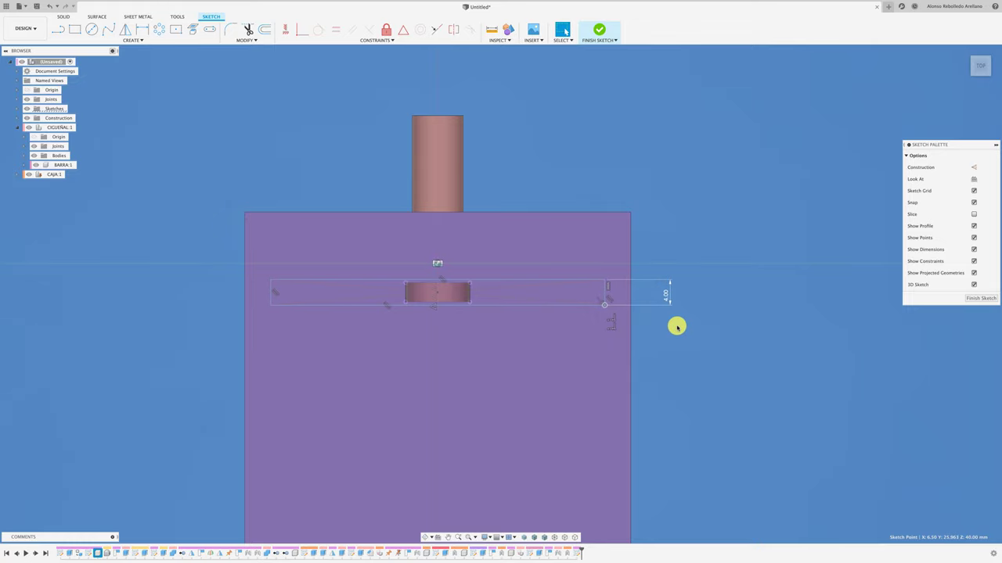
pyautogui.press('r')
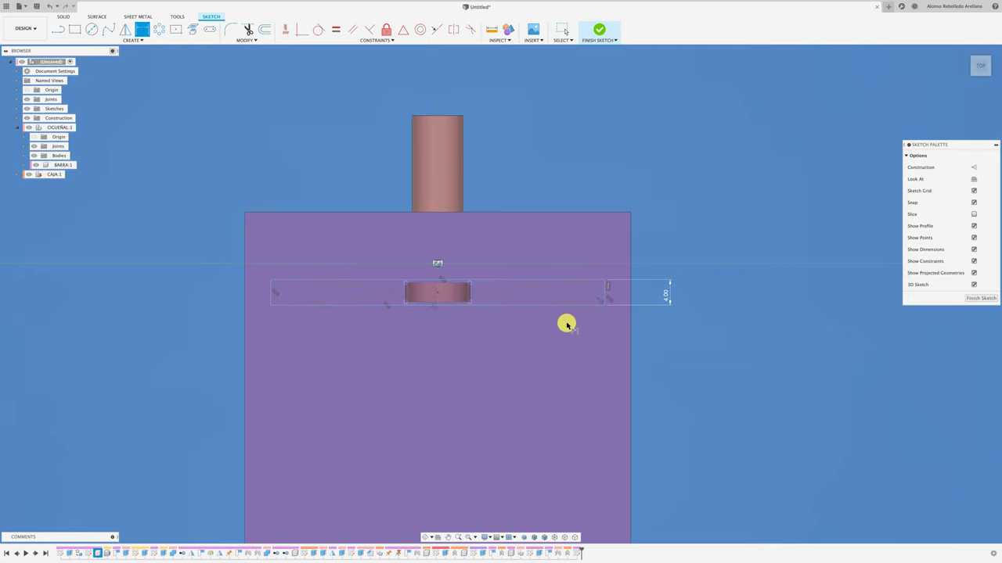
pyautogui.click(541, 305)
pyautogui.click(507, 327)
pyautogui.write('50')
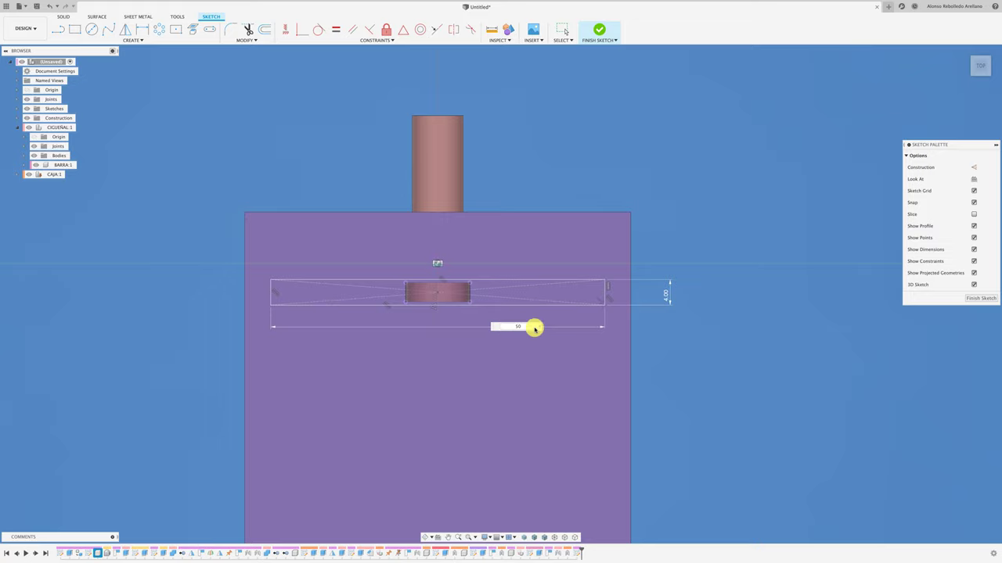
pyautogui.press('Return')
pyautogui.keyDown('shift'); pyautogui.moveTo(565, 336); pyautogui.dragTo(968, 298, button='middle'); pyautogui.keyUp('shift')
# Step: Finish the sketch and cut the rectangle profile 9 mm into the BARRA lever bar
pyautogui.click(968, 298)
pyautogui.keyDown('shift'); pyautogui.moveTo(879, 305); pyautogui.dragTo(834, 305, button='middle'); pyautogui.keyUp('shift')
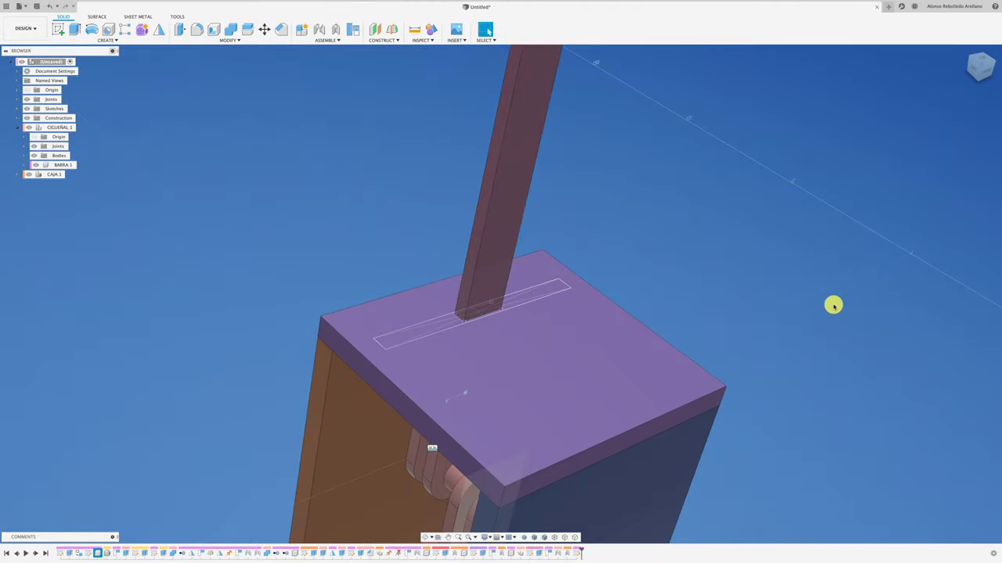
pyautogui.press('e')
pyautogui.click(550, 286)
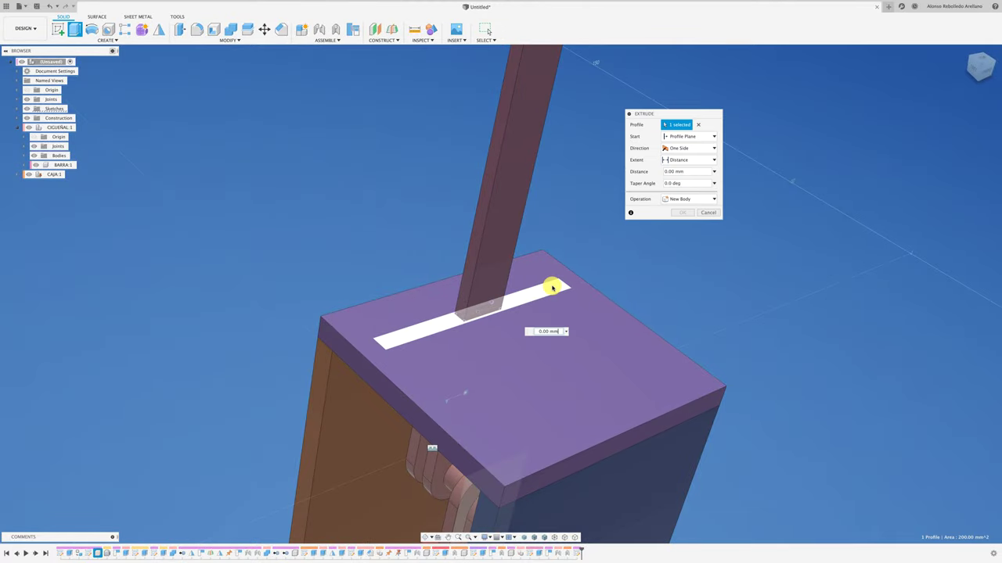
pyautogui.moveTo(499, 314)
pyautogui.keyDown('shift'); pyautogui.mouseDown(button='middle')
pyautogui.moveTo(521, 291)
pyautogui.moveTo(573, 304)
pyautogui.mouseUp(button='middle'); pyautogui.keyUp('shift')
pyautogui.moveTo(574, 303); pyautogui.dragTo(568, 337)
pyautogui.moveTo(635, 293)
pyautogui.keyDown('shift'); pyautogui.mouseDown(button='middle')
pyautogui.moveTo(662, 277)
pyautogui.moveTo(640, 212)
pyautogui.mouseUp(button='middle'); pyautogui.keyUp('shift')
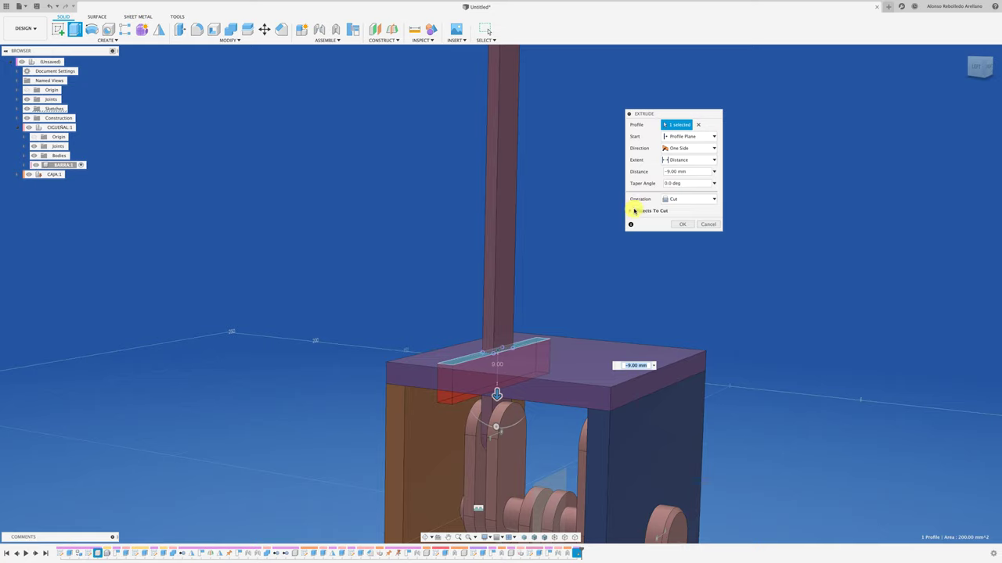
pyautogui.click(632, 211)
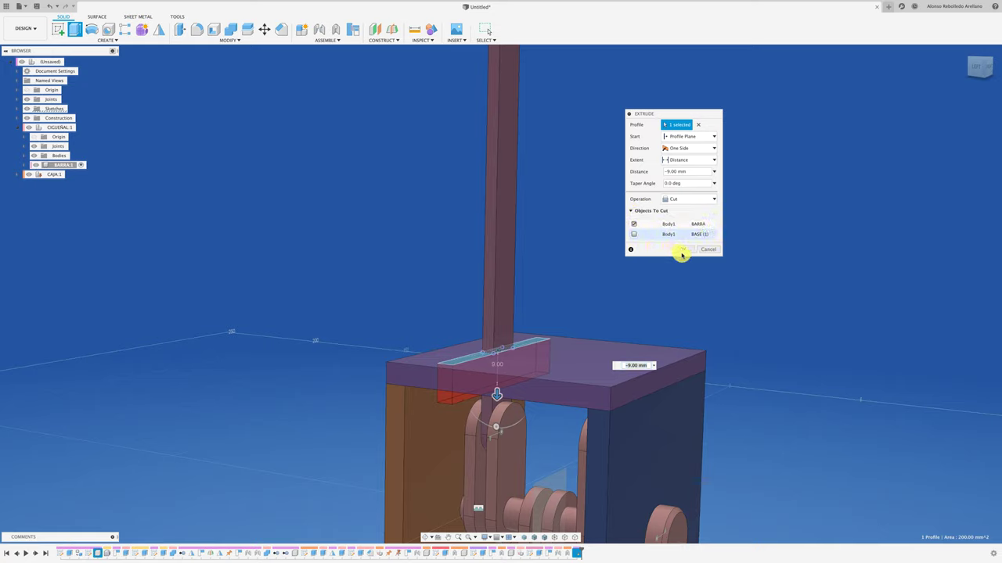
pyautogui.click(681, 249)
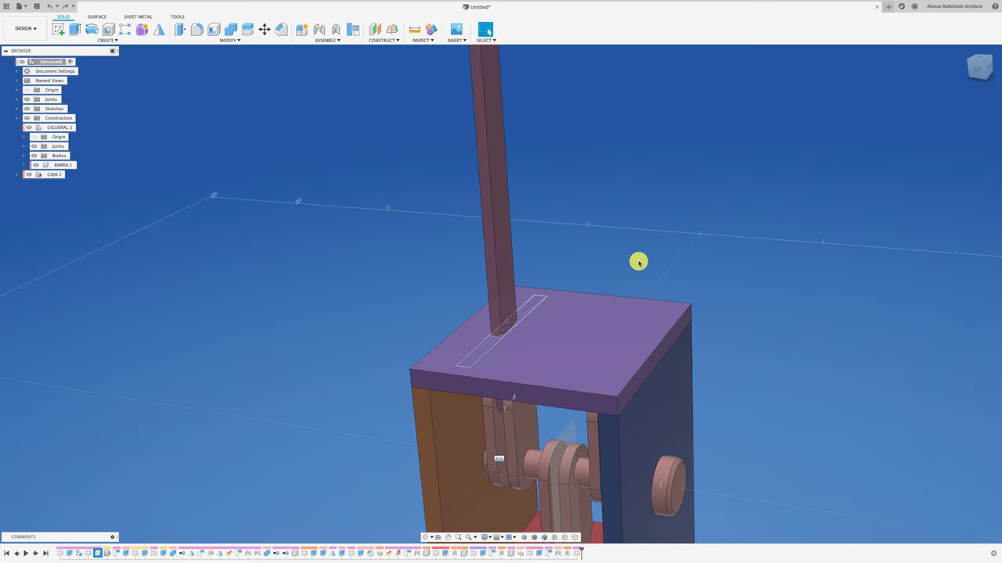
# Step: Cut the slot profile 8 mm down into the BASE top panel
pyautogui.press('e')
pyautogui.click(531, 305)
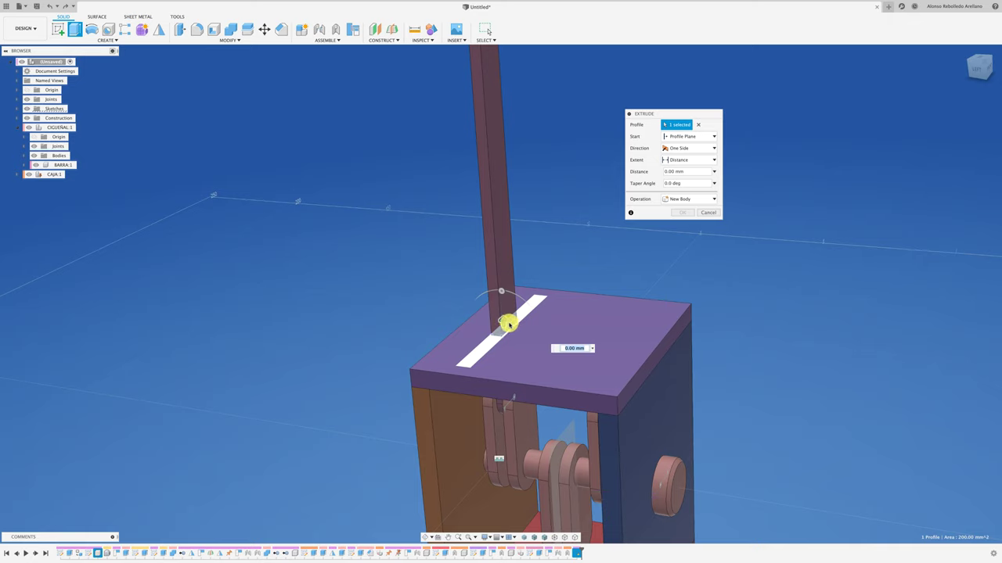
pyautogui.moveTo(503, 320); pyautogui.dragTo(498, 347)
pyautogui.moveTo(498, 346)
pyautogui.keyDown('shift'); pyautogui.mouseDown(button='middle')
pyautogui.moveTo(614, 263)
pyautogui.moveTo(647, 212)
pyautogui.mouseUp(button='middle'); pyautogui.keyUp('shift')
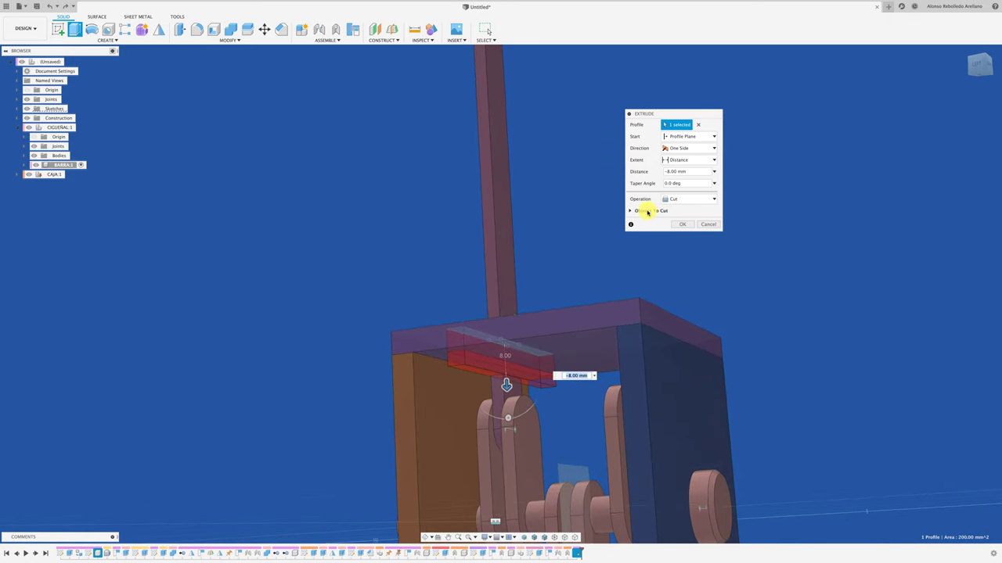
pyautogui.click(631, 211)
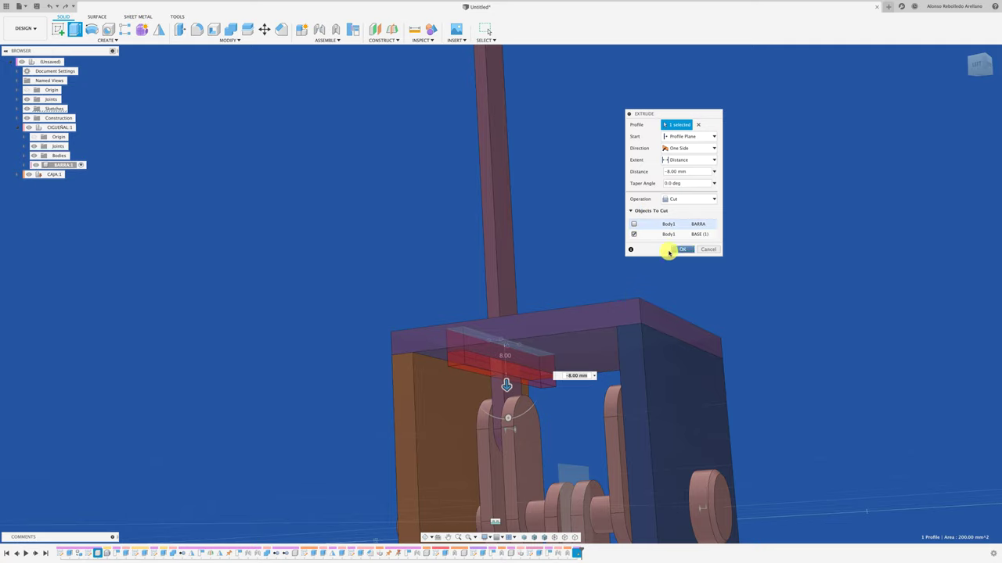
pyautogui.click(688, 250)
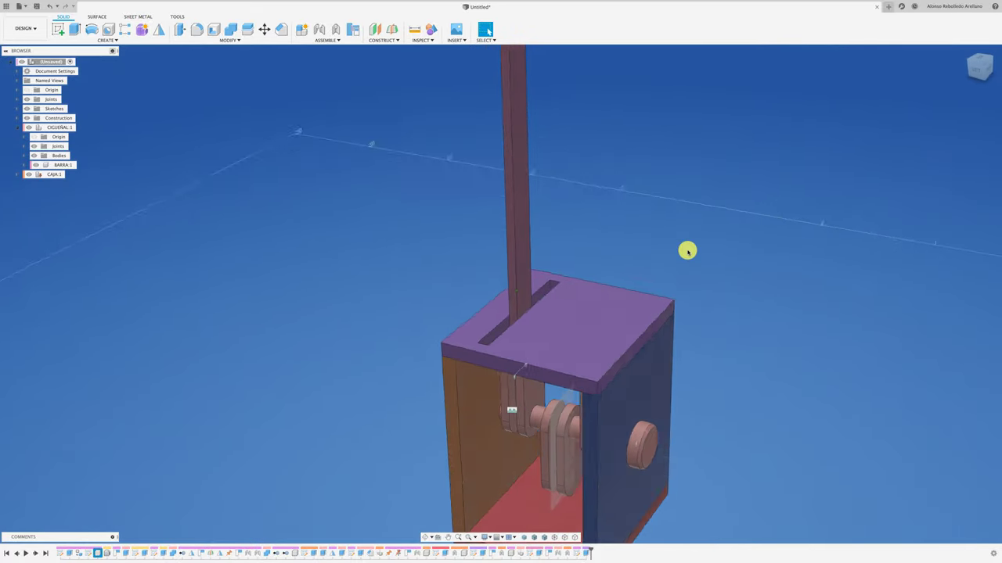
# Step: Orbit to the box's front and select the narrow front face of the lid
pyautogui.keyDown('shift'); pyautogui.moveTo(688, 251); pyautogui.dragTo(465, 340, button='middle'); pyautogui.keyUp('shift')
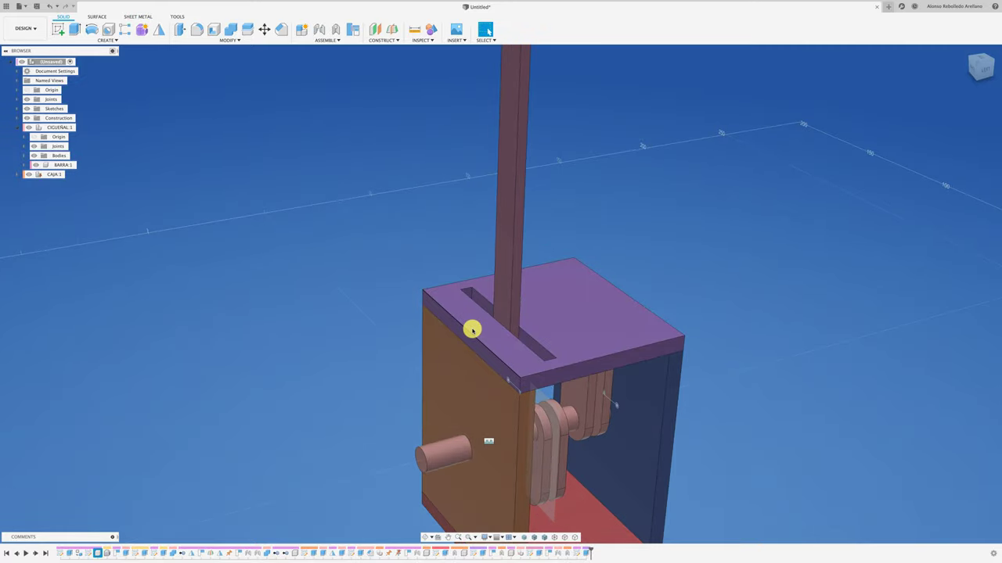
pyautogui.moveTo(564, 315)
pyautogui.keyDown('shift'); pyautogui.mouseDown(button='middle')
pyautogui.moveTo(633, 290)
pyautogui.moveTo(616, 316)
pyautogui.moveTo(530, 358)
pyautogui.mouseUp(button='middle'); pyautogui.keyUp('shift')
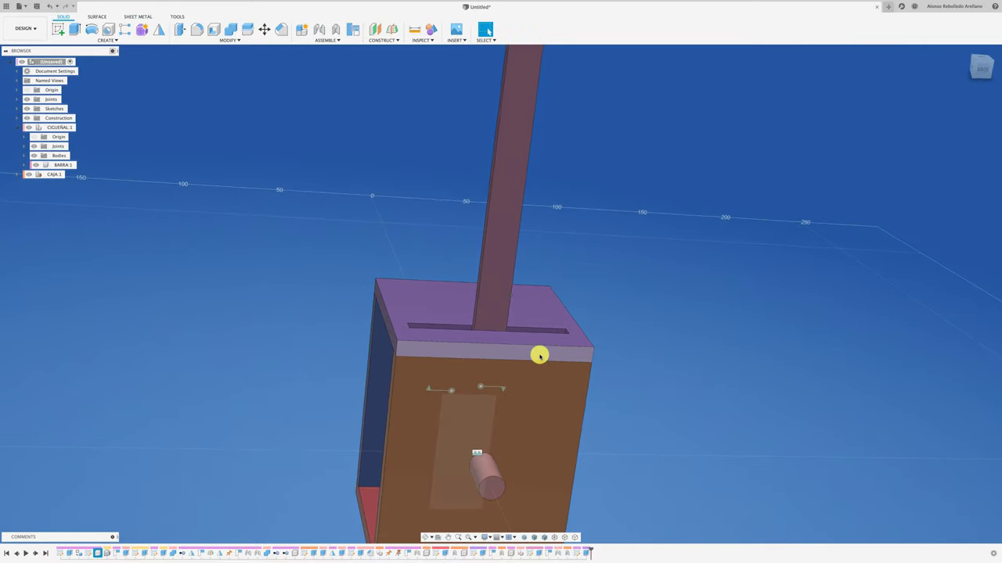
pyautogui.click(539, 353)
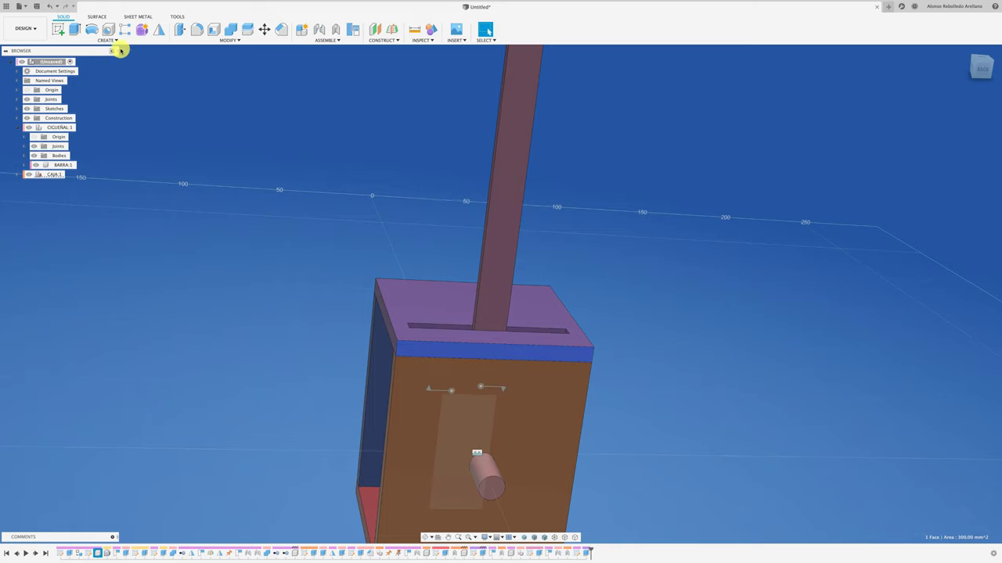
# Step: Start a sketch on the lid's front face and draw a construction centreline across it
pyautogui.click(58, 29)
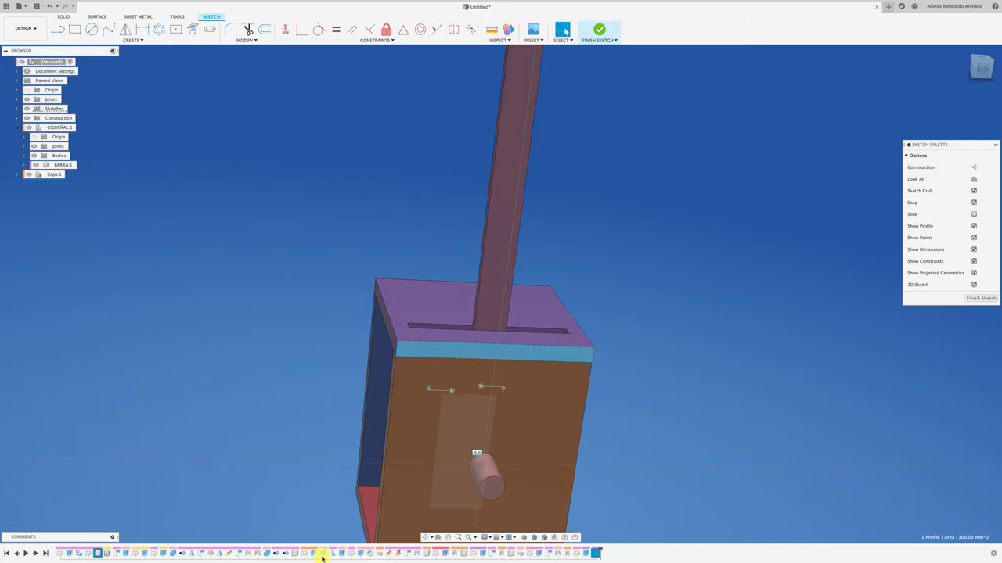
pyautogui.click(437, 538)
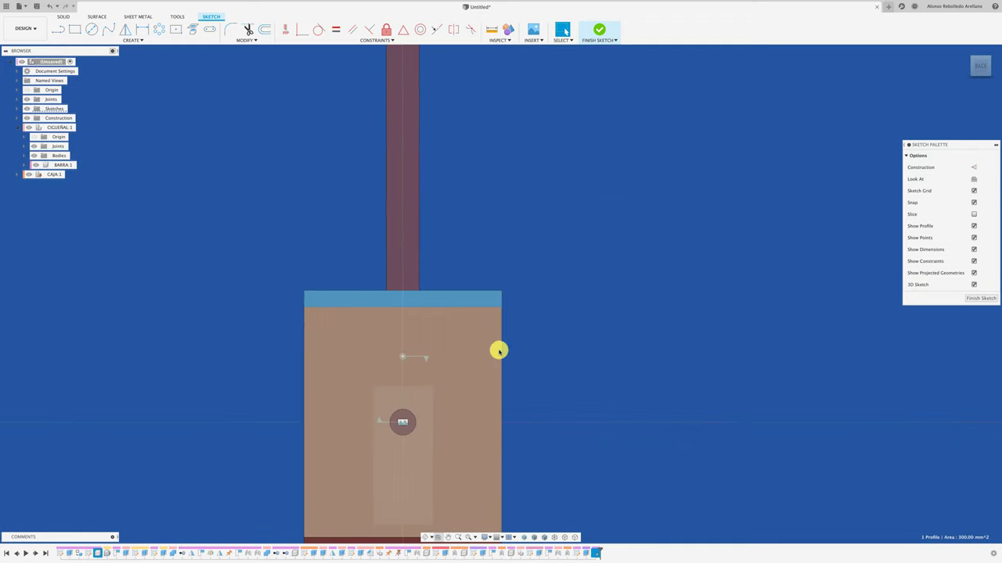
pyautogui.scroll(3, 454, 256)
pyautogui.moveTo(428, 268); pyautogui.dragTo(499, 267, button='middle')
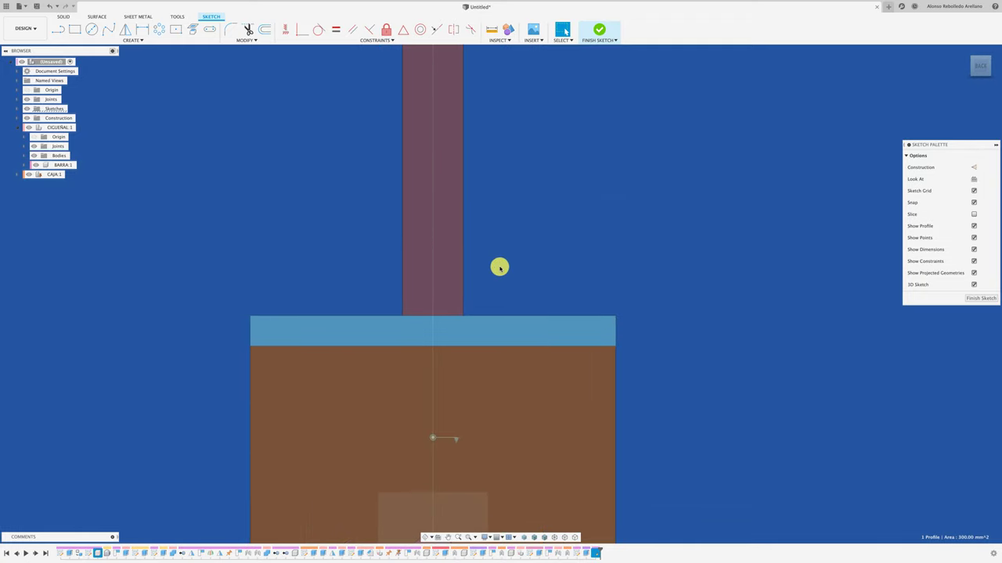
pyautogui.press('l')
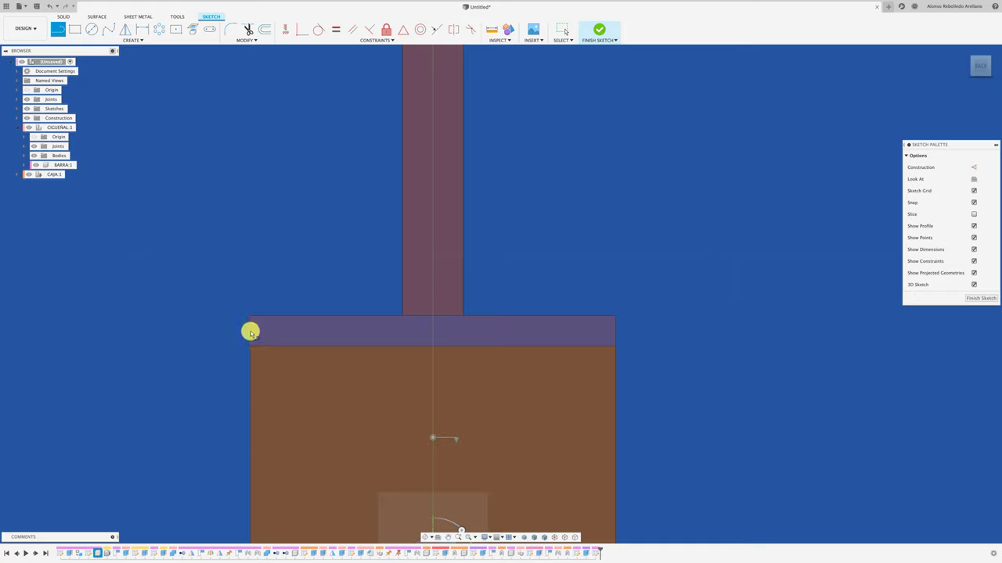
pyautogui.click(251, 331)
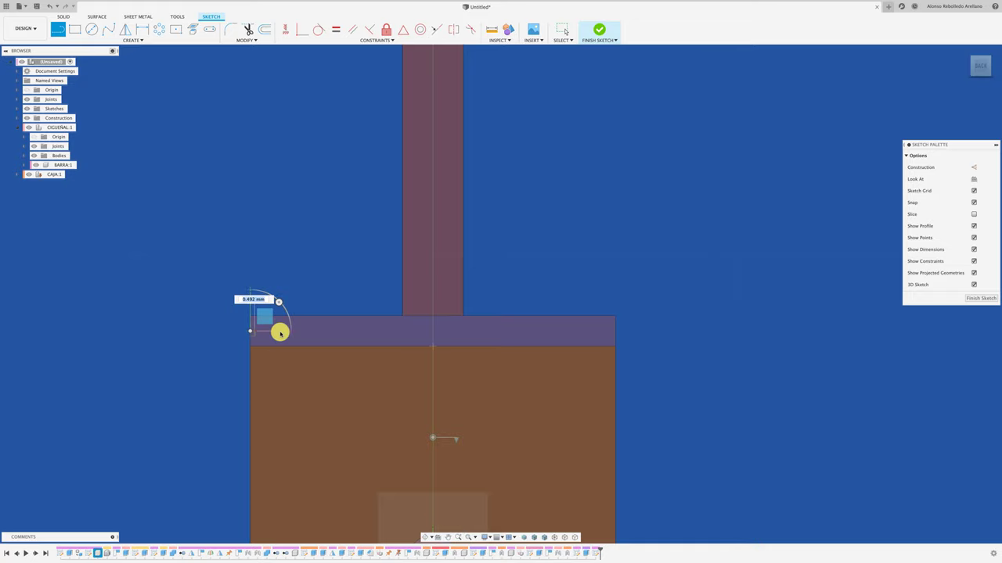
pyautogui.click(614, 333)
pyautogui.press('Escape')
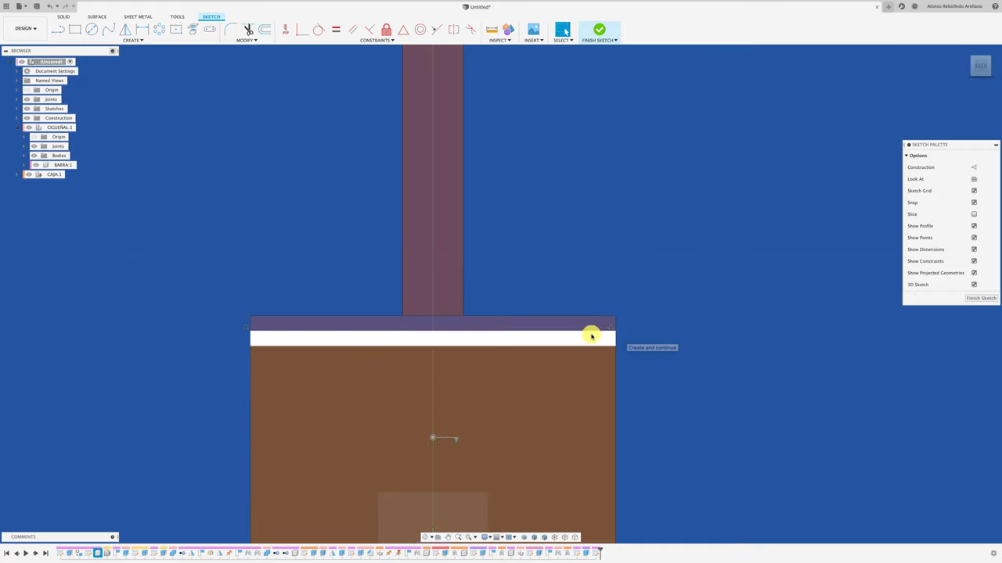
pyautogui.click(974, 168)
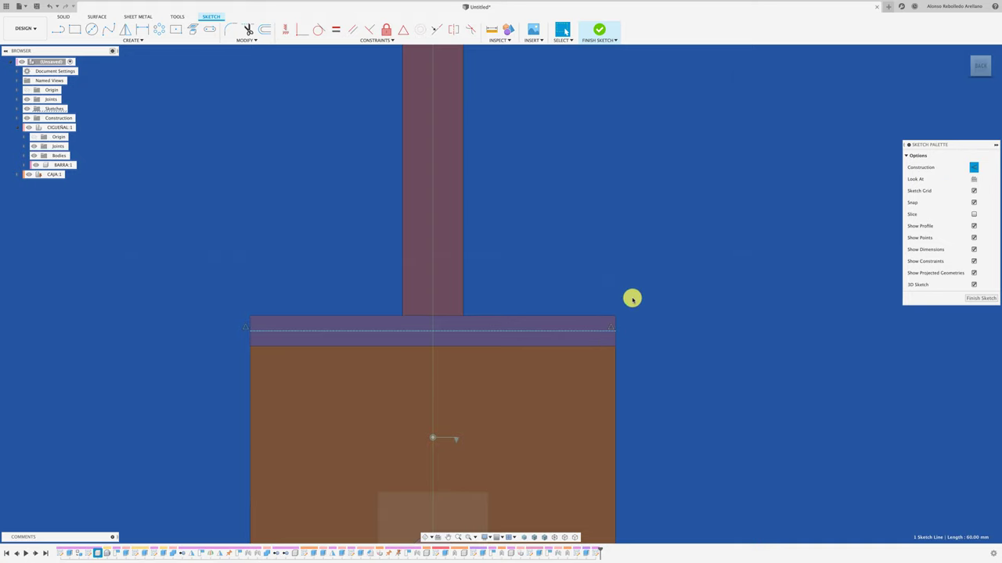
# Step: Draw a small circle centred on the construction centreline
pyautogui.press('c')
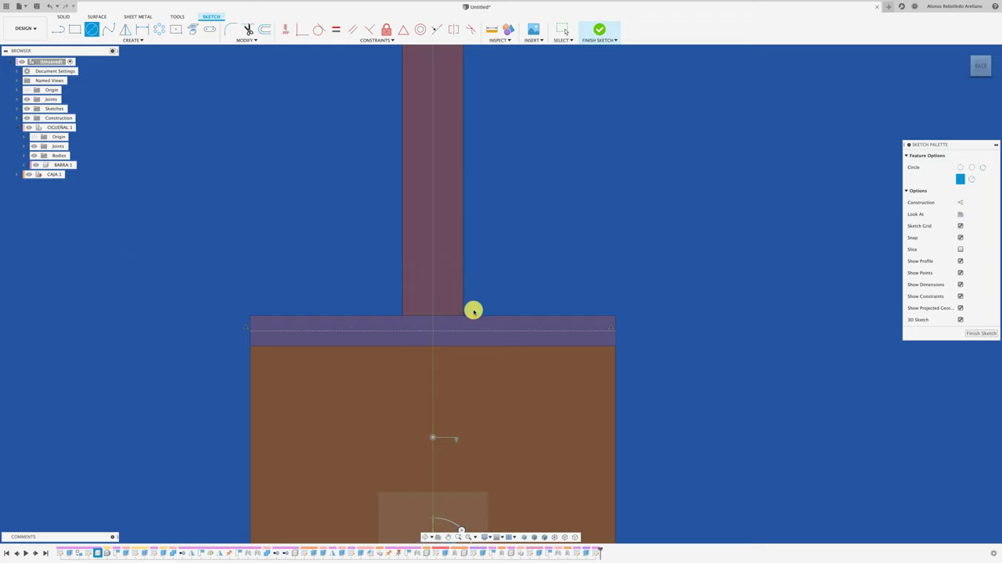
pyautogui.click(434, 331)
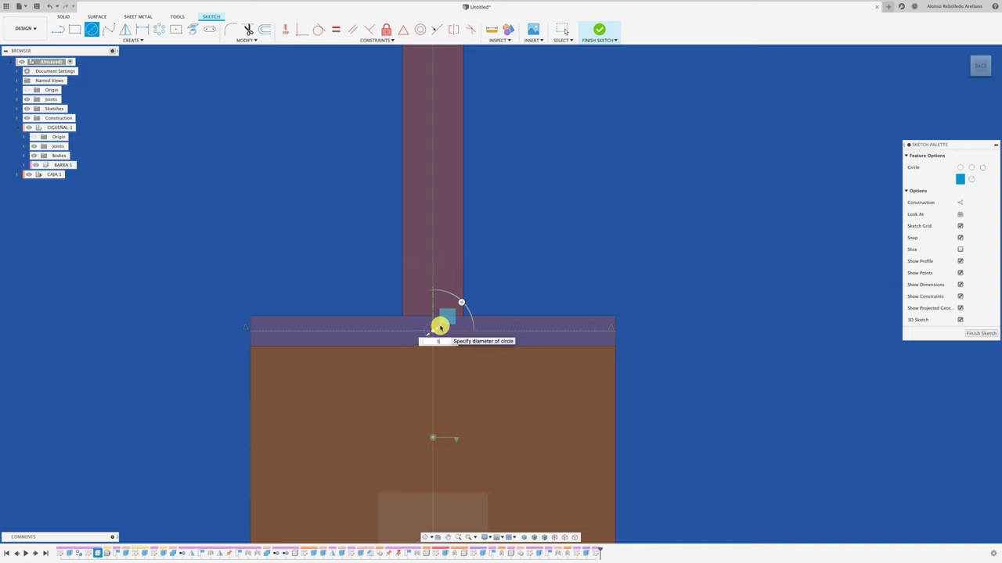
pyautogui.press('Escape')
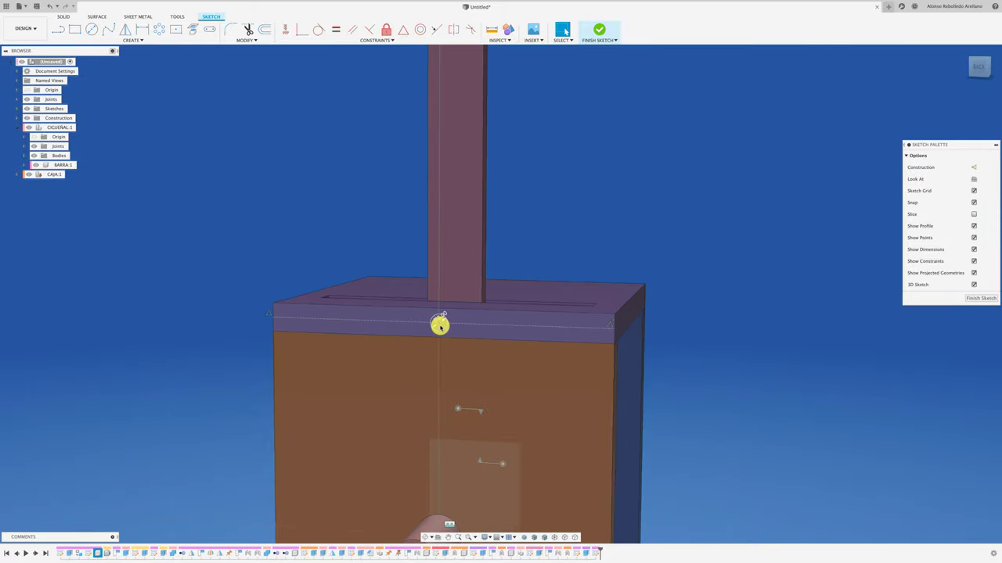
pyautogui.keyDown('shift'); pyautogui.moveTo(440, 328); pyautogui.dragTo(491, 307, button='middle'); pyautogui.keyUp('shift')
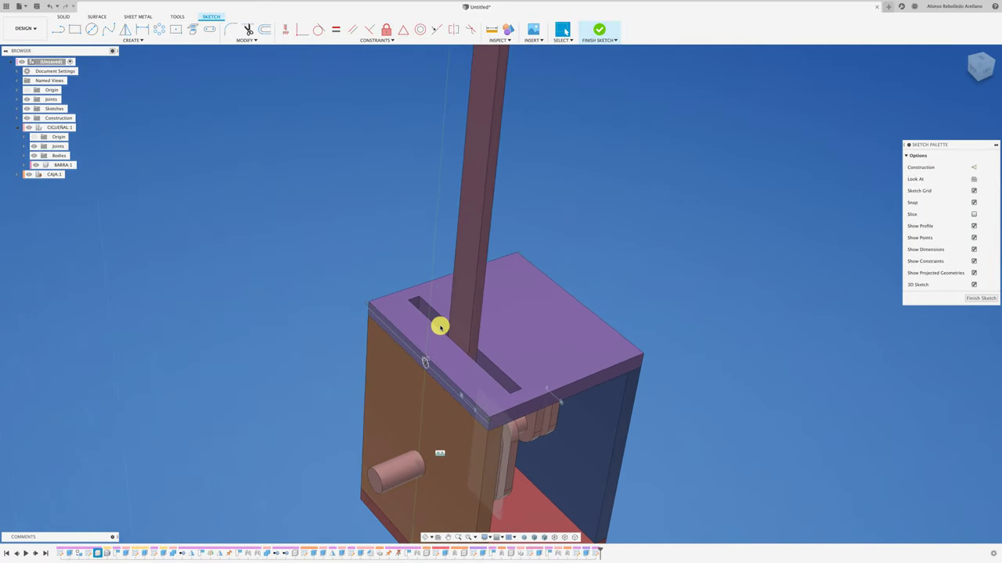
# Step: Cut the small circle 73 mm into the lid, excluding BARRA from the cut
pyautogui.press('e')
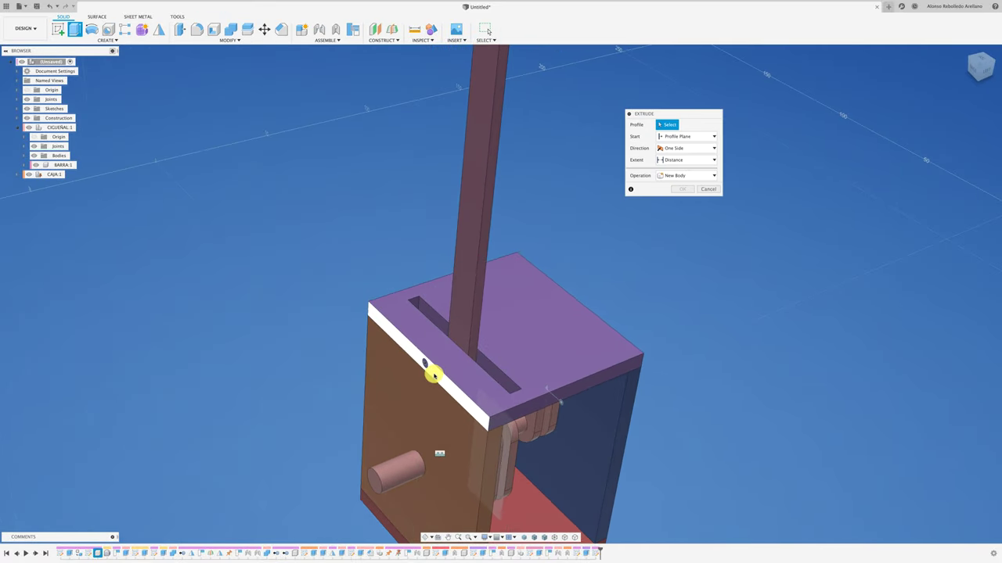
pyautogui.click(427, 368)
pyautogui.moveTo(425, 363); pyautogui.dragTo(621, 289)
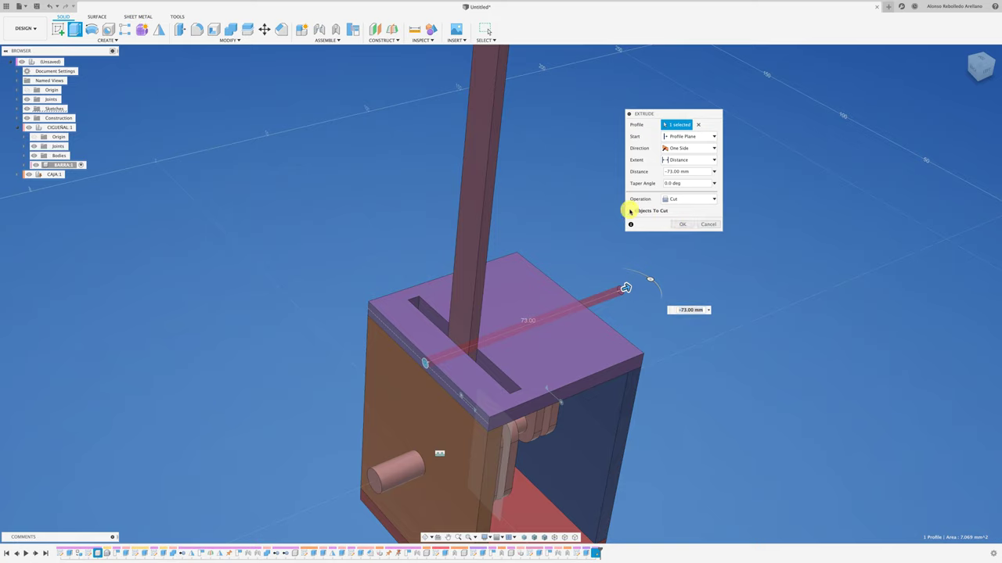
pyautogui.click(630, 211)
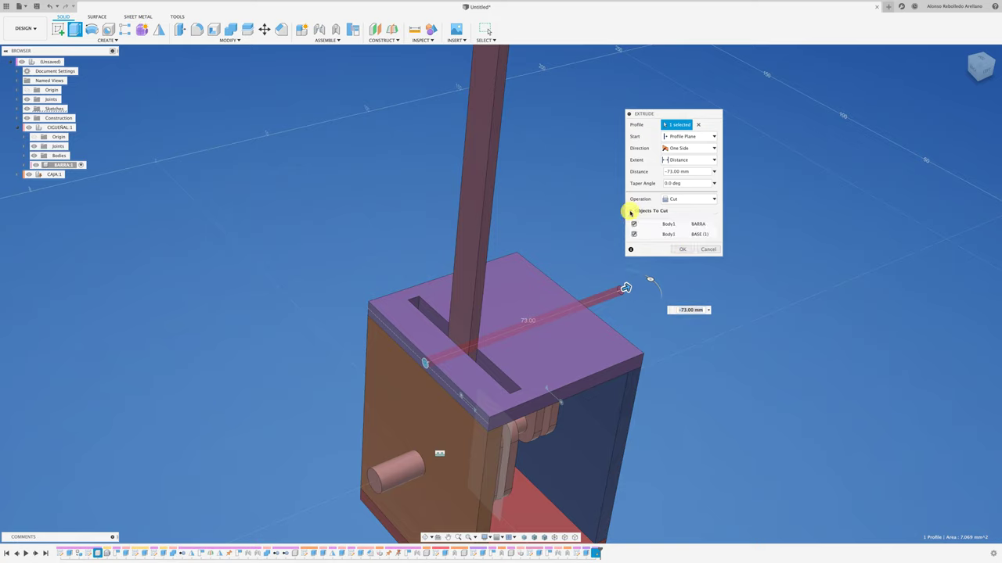
pyautogui.click(677, 249)
pyautogui.moveTo(657, 281)
pyautogui.keyDown('shift'); pyautogui.mouseDown(button='middle')
pyautogui.moveTo(294, 307)
pyautogui.moveTo(311, 298)
pyautogui.moveTo(397, 298)
pyautogui.mouseUp(button='middle'); pyautogui.keyUp('shift')
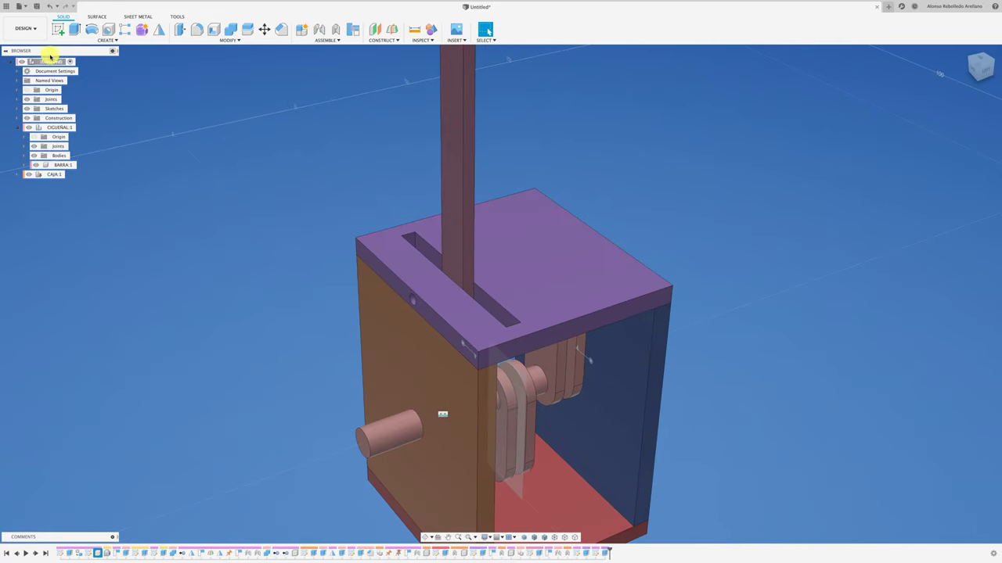
# Step: Create the new BARRA ACERO component and sketch the projected hole circle in it
pyautogui.rightClick(50, 59)
pyautogui.click(115, 148)
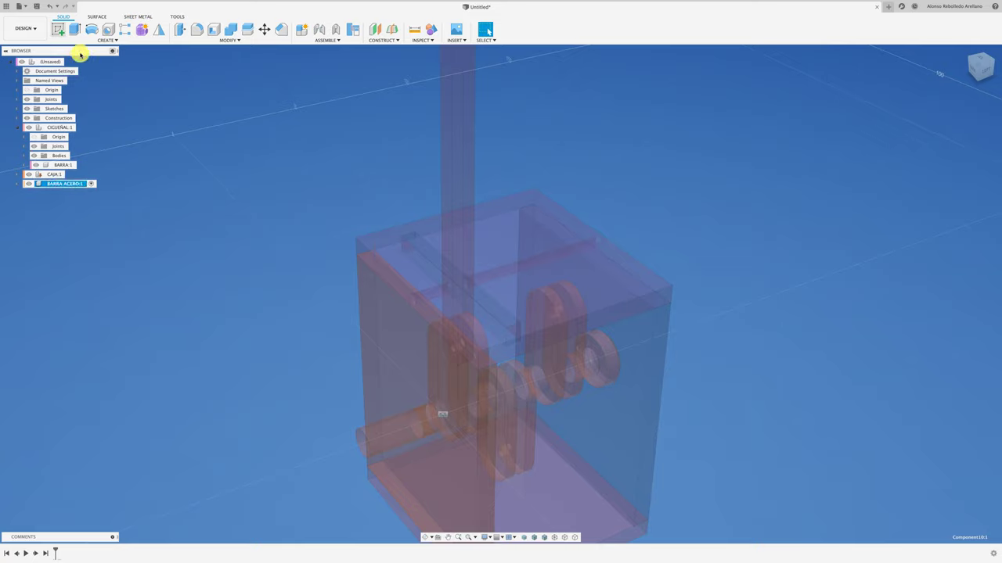
pyautogui.click(396, 286)
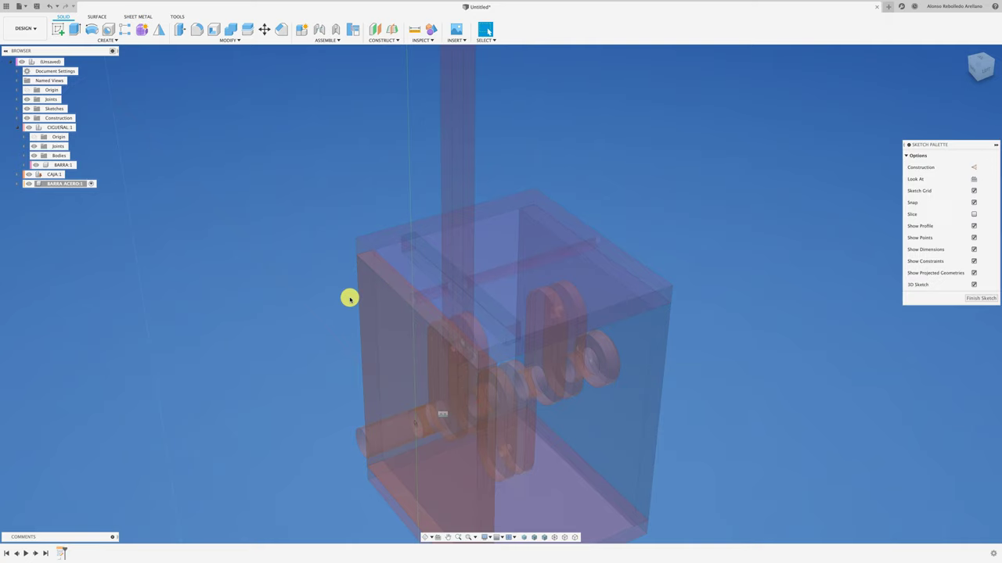
pyautogui.press('p')
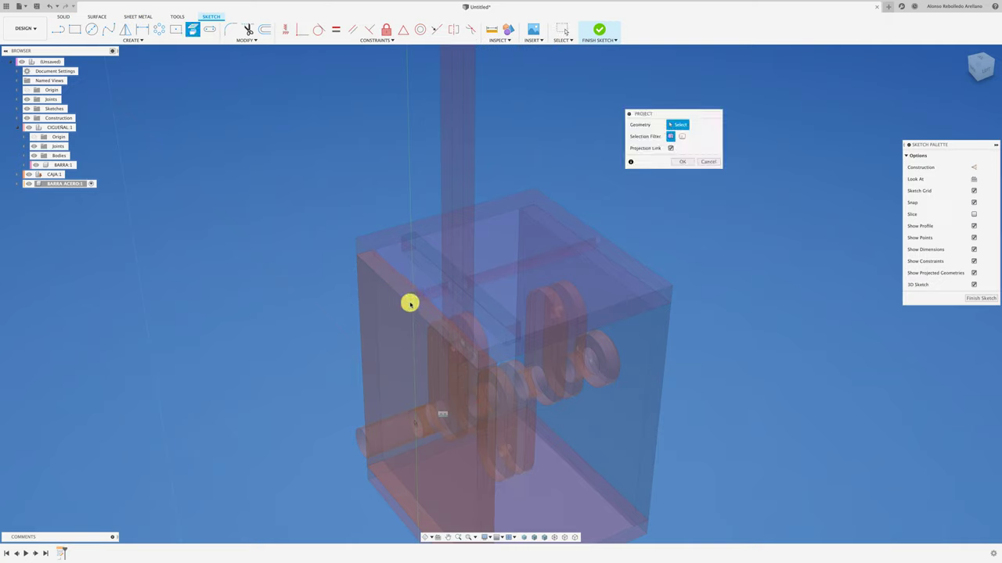
pyautogui.press('Return')
pyautogui.press('e')
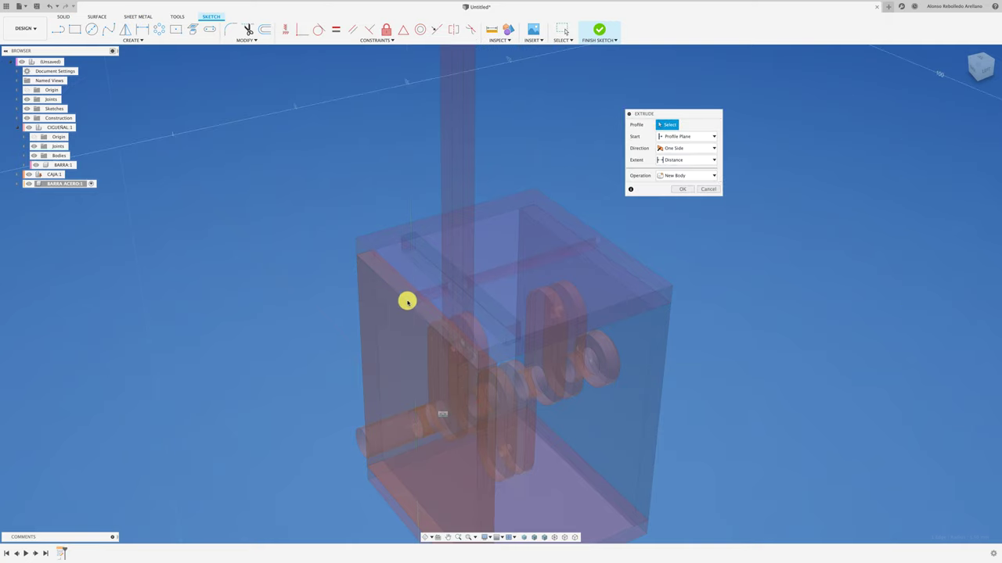
# Step: Extrude the hole circle as a new rod body, To Object up to the box's far face
pyautogui.click(412, 302)
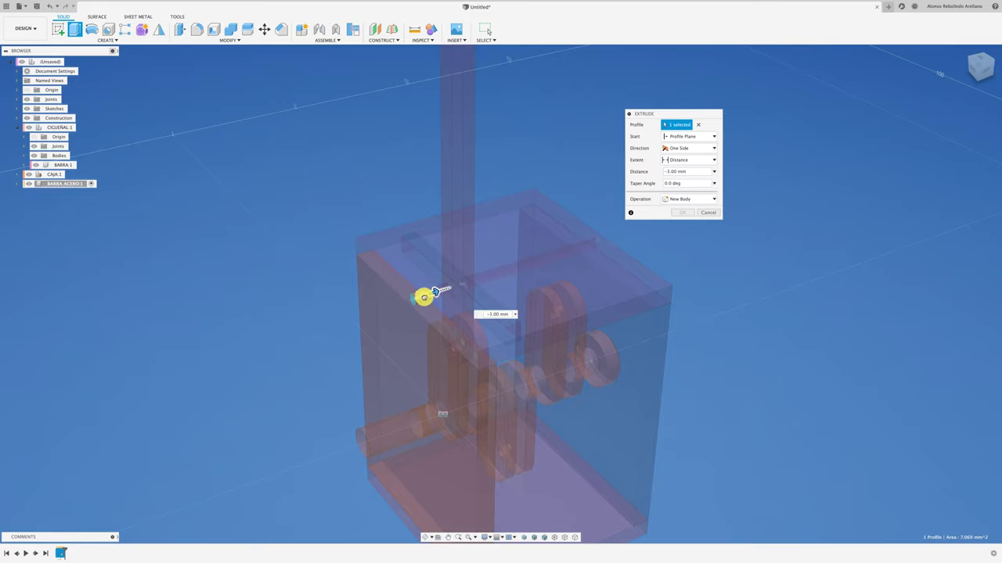
pyautogui.moveTo(423, 293); pyautogui.dragTo(585, 261)
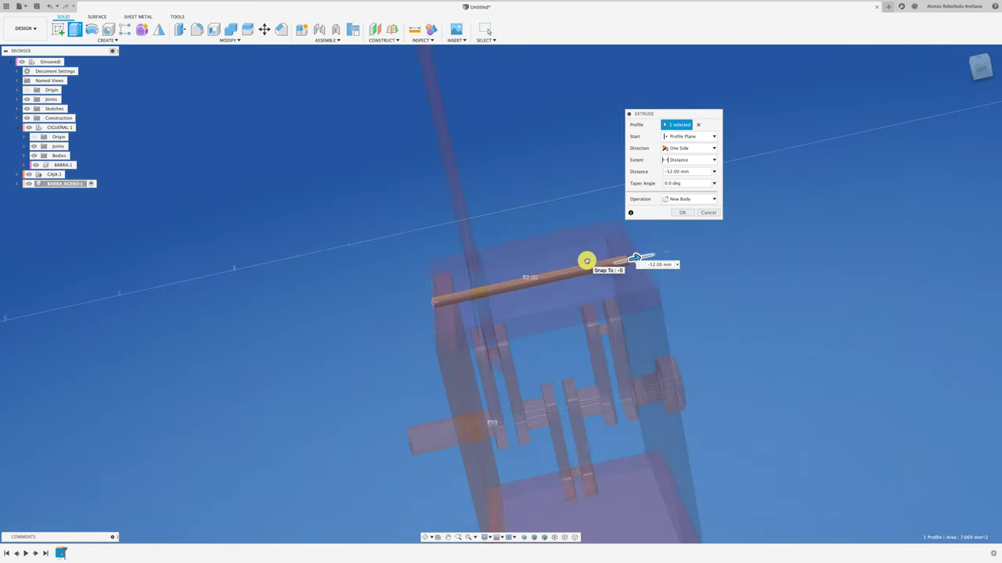
pyautogui.keyDown('shift'); pyautogui.moveTo(585, 262); pyautogui.dragTo(608, 273, button='middle'); pyautogui.keyUp('shift')
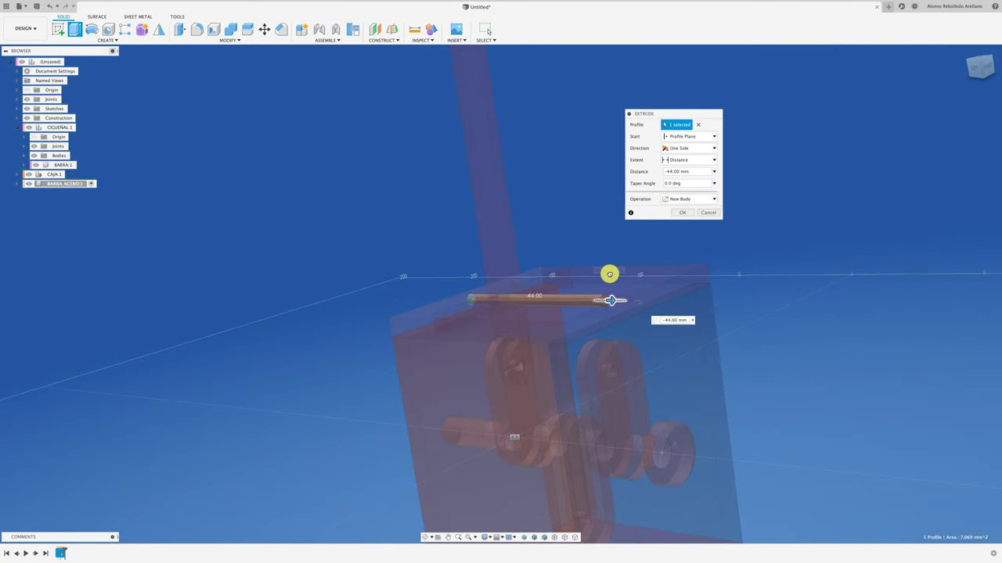
pyautogui.moveTo(608, 273); pyautogui.dragTo(688, 264)
pyautogui.moveTo(689, 264)
pyautogui.keyDown('shift'); pyautogui.mouseDown(button='middle')
pyautogui.moveTo(704, 246)
pyautogui.moveTo(702, 161)
pyautogui.mouseUp(button='middle'); pyautogui.keyUp('shift')
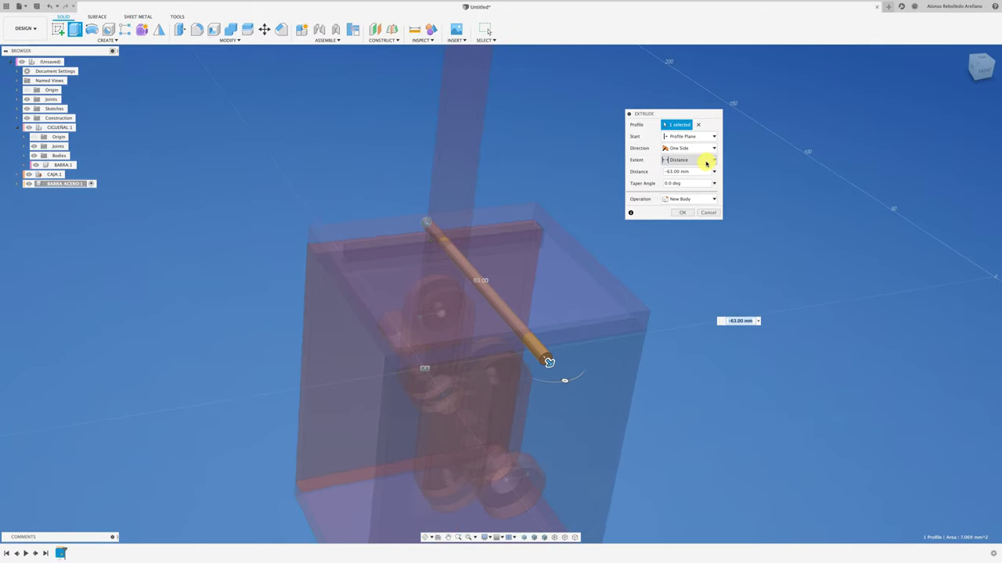
pyautogui.click(707, 160)
pyautogui.click(690, 181)
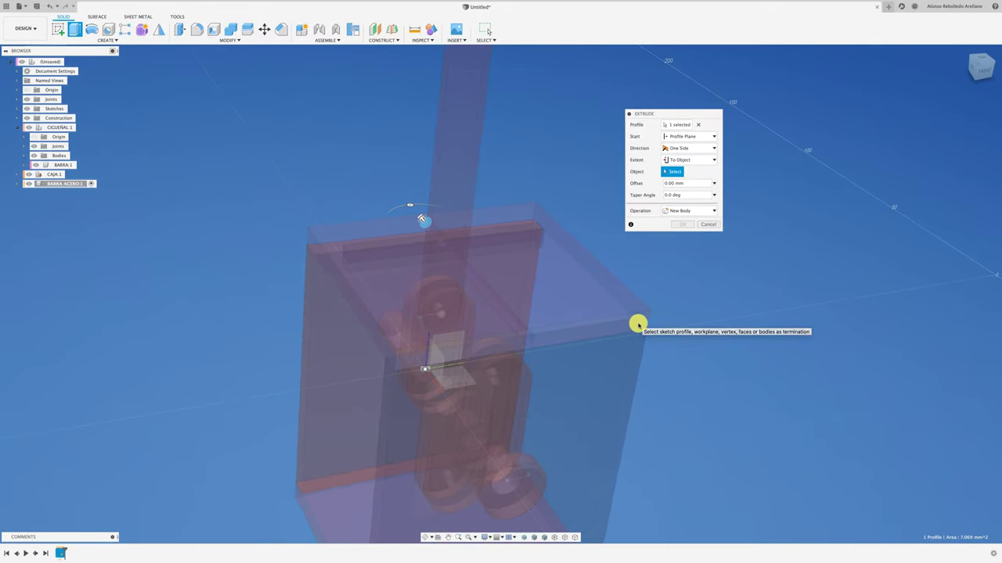
pyautogui.click(646, 317)
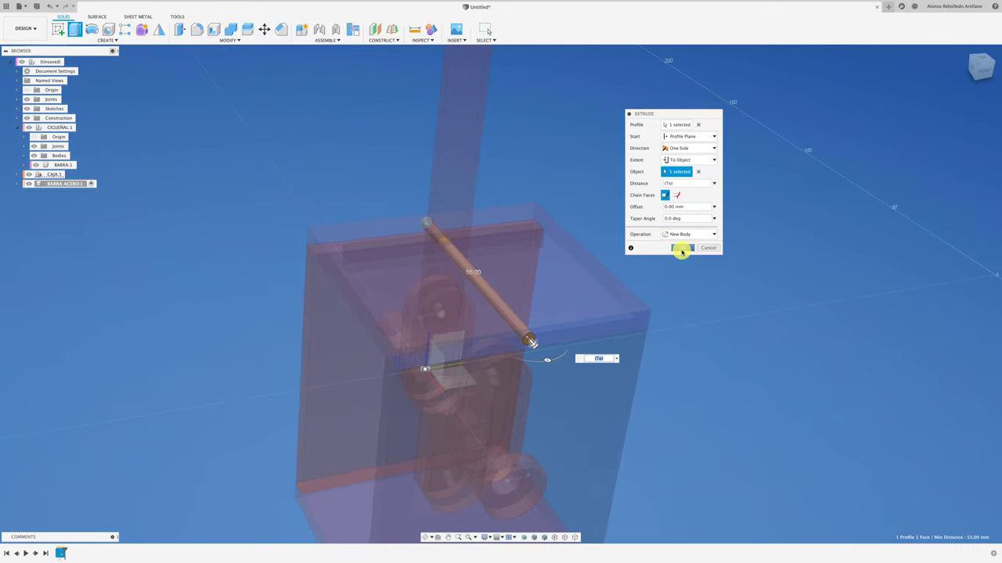
pyautogui.click(681, 249)
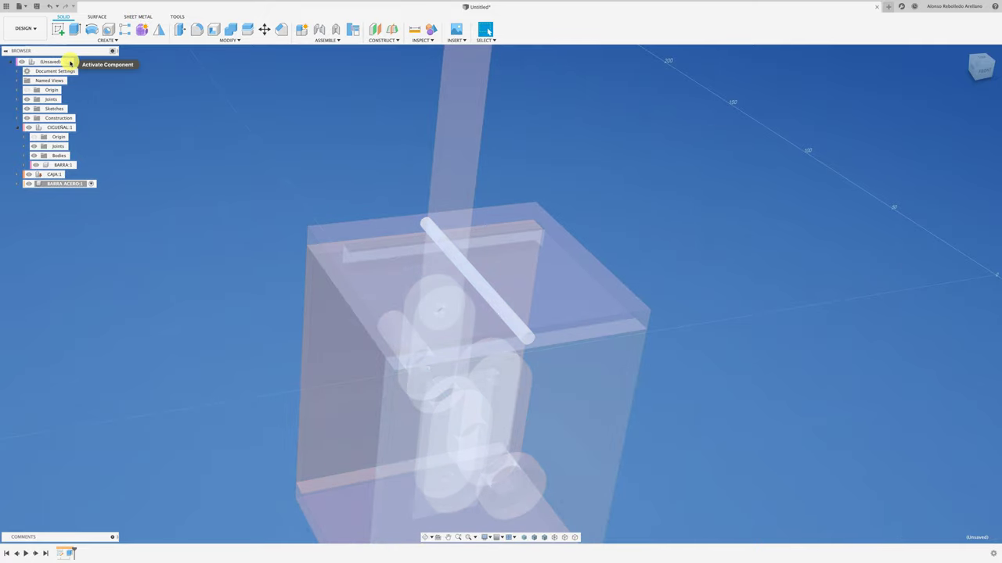
# Step: Reactivate the top-level assembly and add a Rigid joint seating the rod in the lid's hole
pyautogui.click(70, 62)
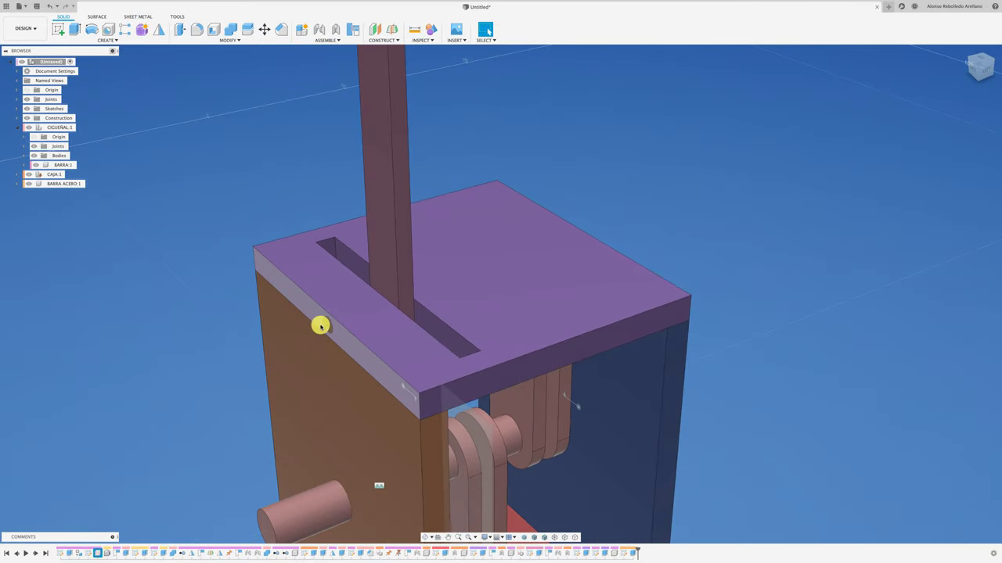
pyautogui.moveTo(323, 327); pyautogui.dragTo(180, 237)
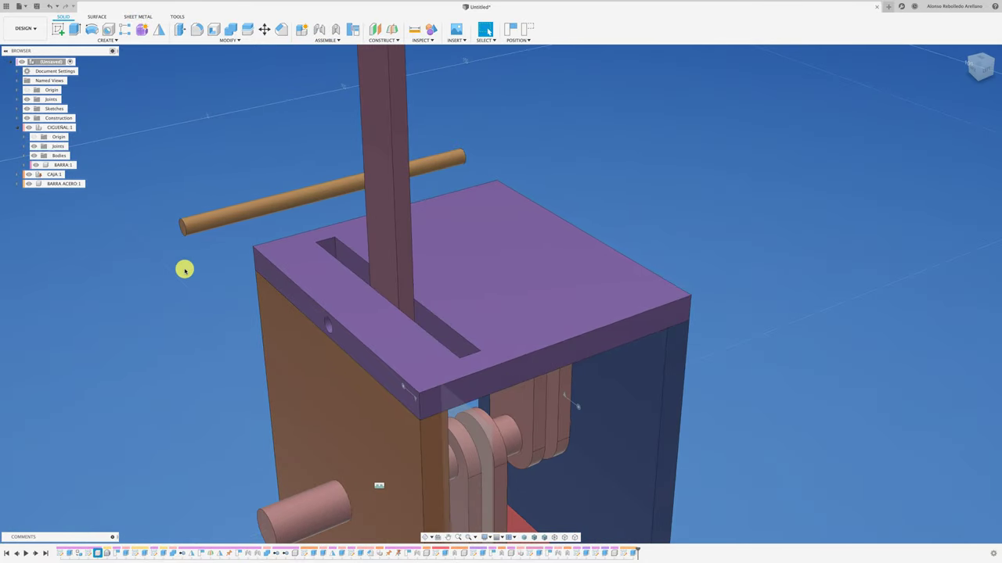
pyautogui.press('j')
pyautogui.click(456, 312)
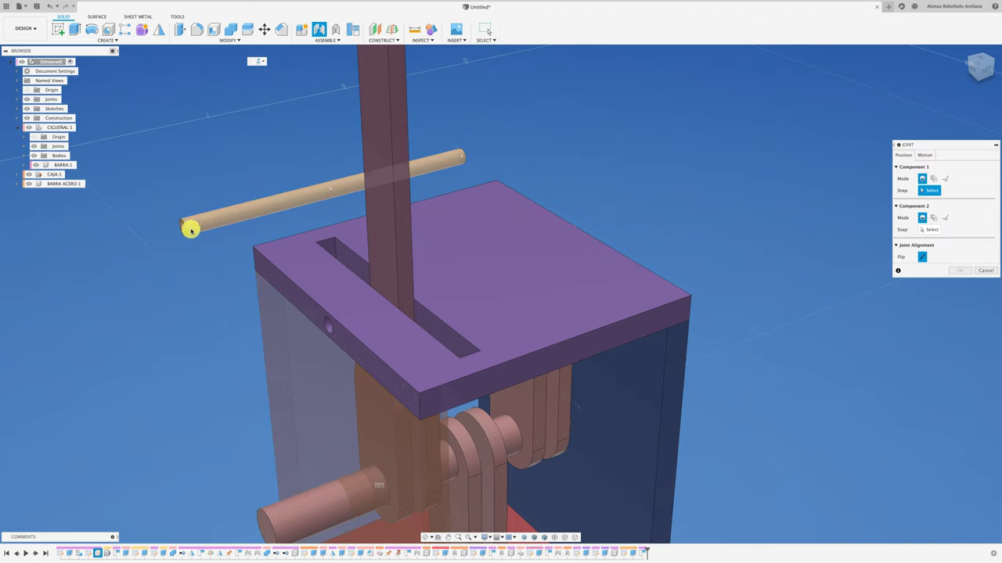
pyautogui.click(327, 326)
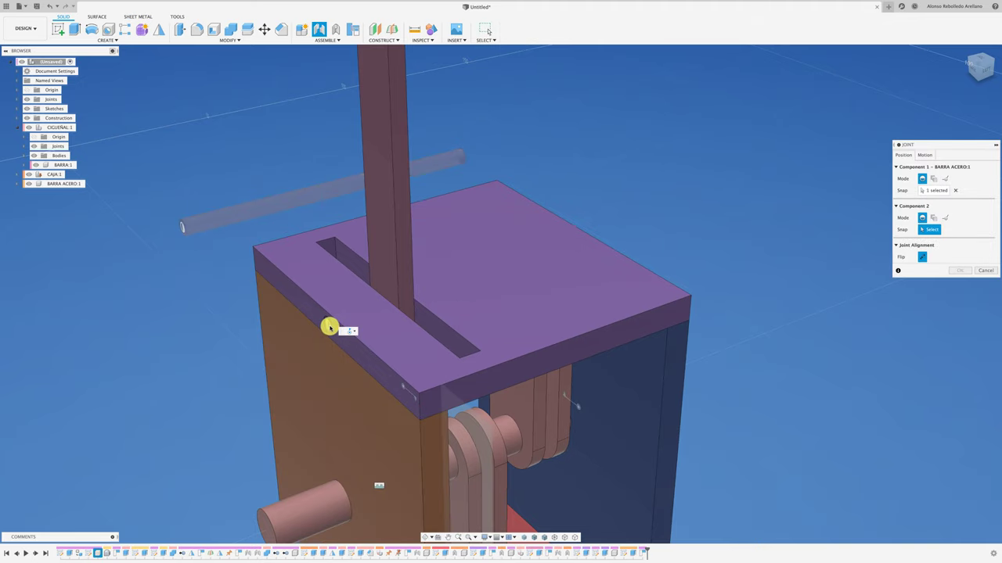
pyautogui.click(334, 326)
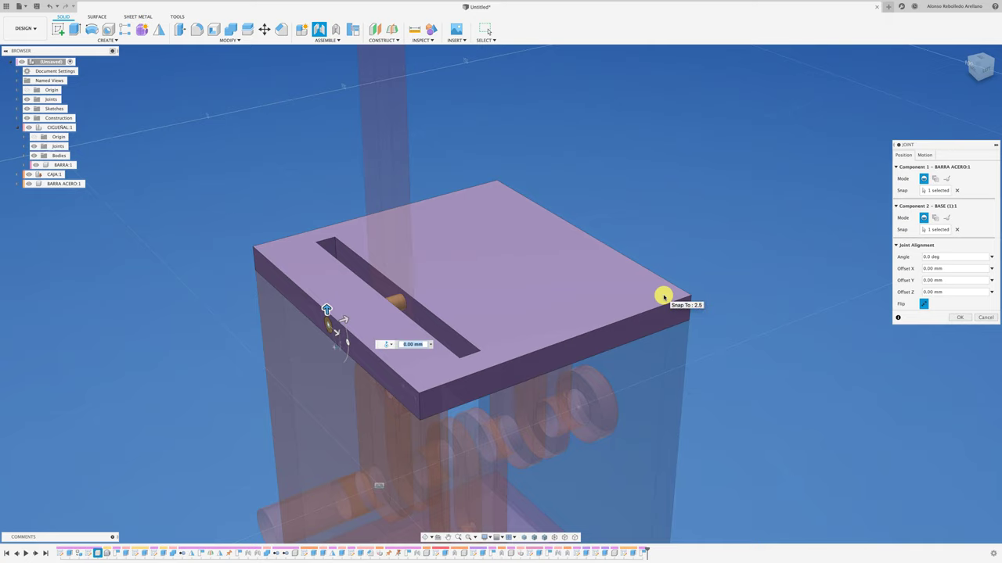
pyautogui.click(925, 157)
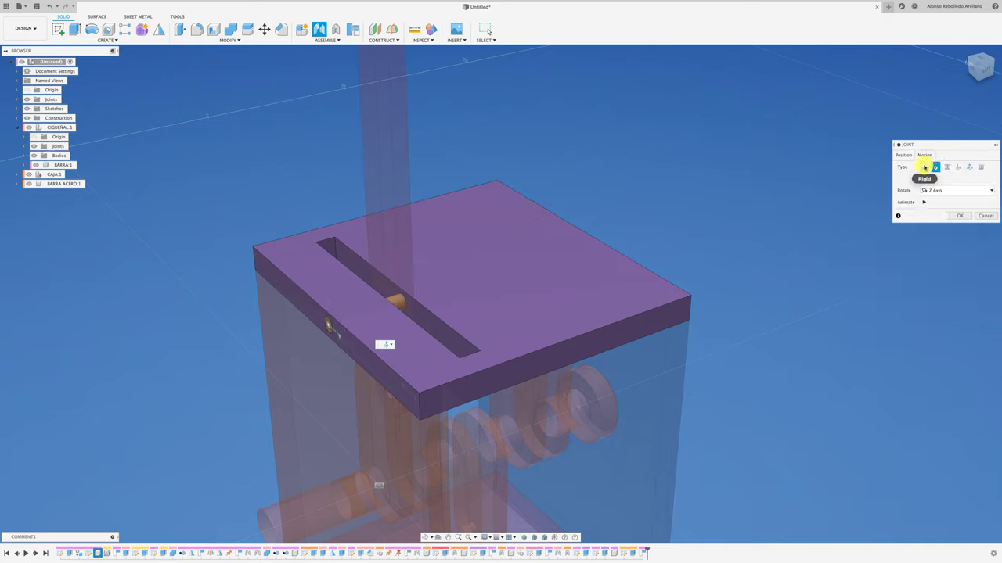
pyautogui.click(924, 166)
pyautogui.click(959, 204)
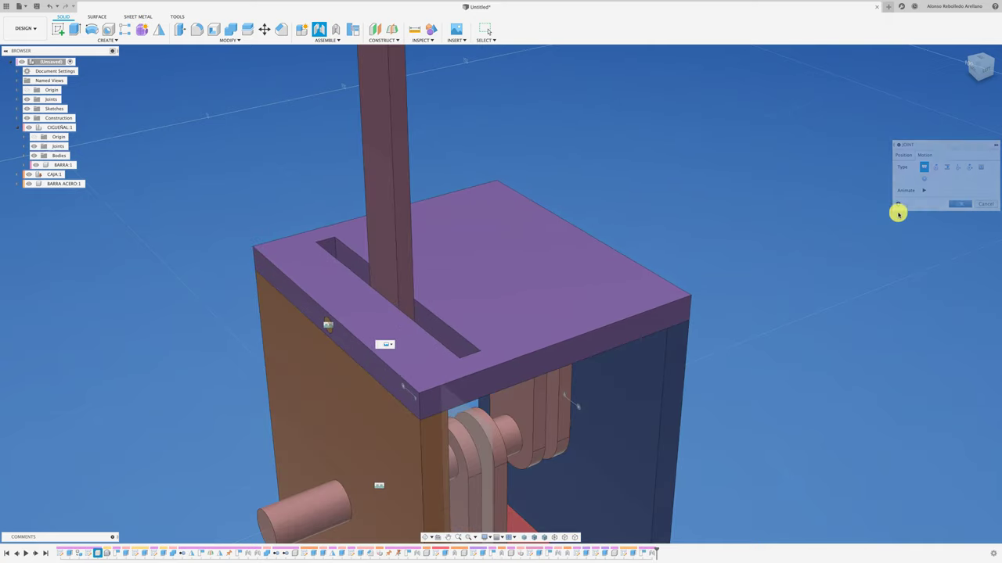
# Step: Turn the crank to test the lever bar's motion
pyautogui.keyDown('shift'); pyautogui.scroll(-10, 765, 223); pyautogui.keyUp('shift')
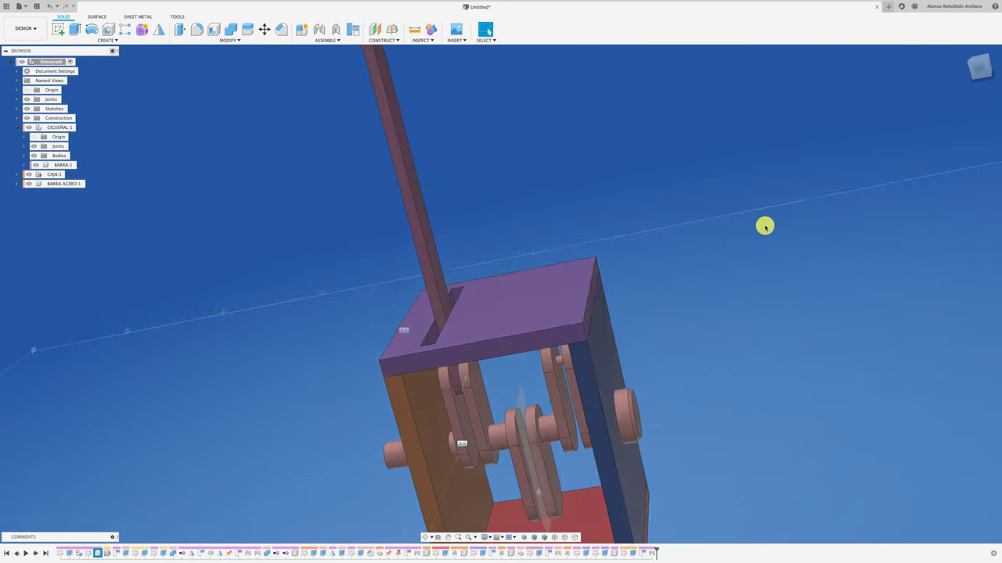
pyautogui.keyDown('shift'); pyautogui.scroll(-3, 764, 226); pyautogui.keyUp('shift')
pyautogui.keyDown('shift'); pyautogui.scroll(-3, 765, 227); pyautogui.keyUp('shift')
pyautogui.keyDown('shift'); pyautogui.scroll(-3, 764, 226); pyautogui.keyUp('shift')
pyautogui.keyDown('shift'); pyautogui.scroll(-2, 765, 226); pyautogui.keyUp('shift')
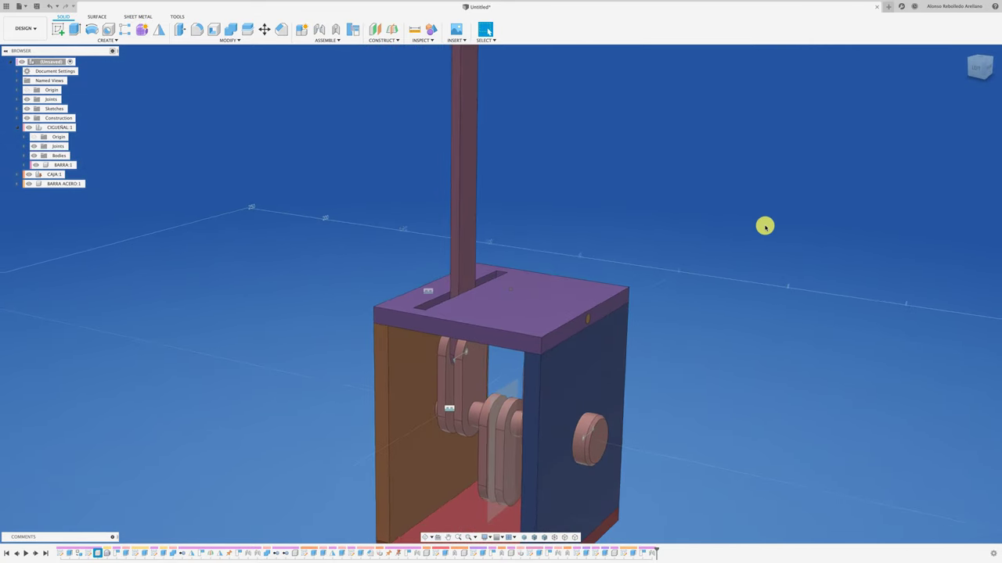
pyautogui.keyDown('shift'); pyautogui.scroll(-2, 764, 226); pyautogui.keyUp('shift')
pyautogui.keyDown('shift'); pyautogui.scroll(-2, 764, 226); pyautogui.keyUp('shift')
pyautogui.moveTo(489, 320)
pyautogui.mouseDown()
pyautogui.moveTo(456, 329)
pyautogui.moveTo(485, 297)
pyautogui.moveTo(429, 157)
pyautogui.moveTo(475, 259)
pyautogui.mouseUp()
pyautogui.keyDown('shift'); pyautogui.scroll(3, 475, 259); pyautogui.keyUp('shift')
pyautogui.keyDown('shift'); pyautogui.scroll(2, 471, 247); pyautogui.keyUp('shift')
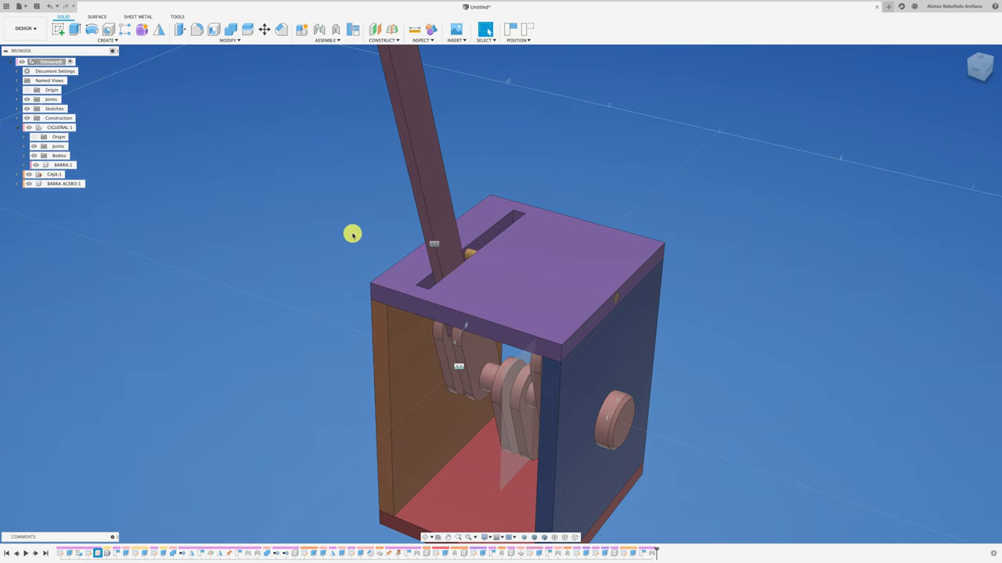
pyautogui.keyDown('shift'); pyautogui.scroll(-2, 483, 244); pyautogui.keyUp('shift')
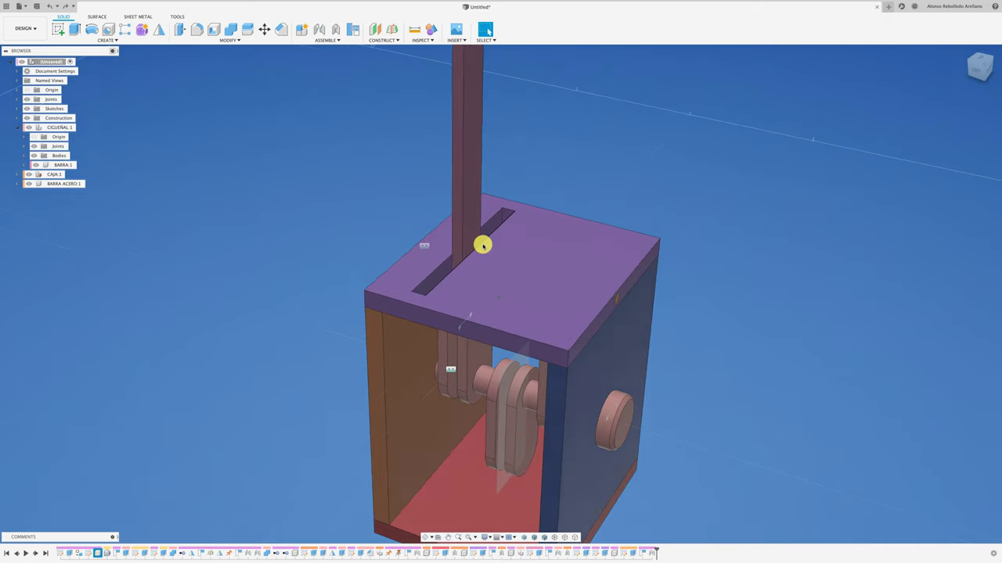
pyautogui.keyDown('shift'); pyautogui.scroll(-3, 483, 243); pyautogui.keyUp('shift')
pyautogui.keyDown('shift'); pyautogui.scroll(-2, 514, 292); pyautogui.keyUp('shift')
pyautogui.keyDown('shift'); pyautogui.scroll(-1, 518, 299); pyautogui.keyUp('shift')
# Step: Hide the CAJA:1 box component and select the tall lever bar
pyautogui.click(510, 269)
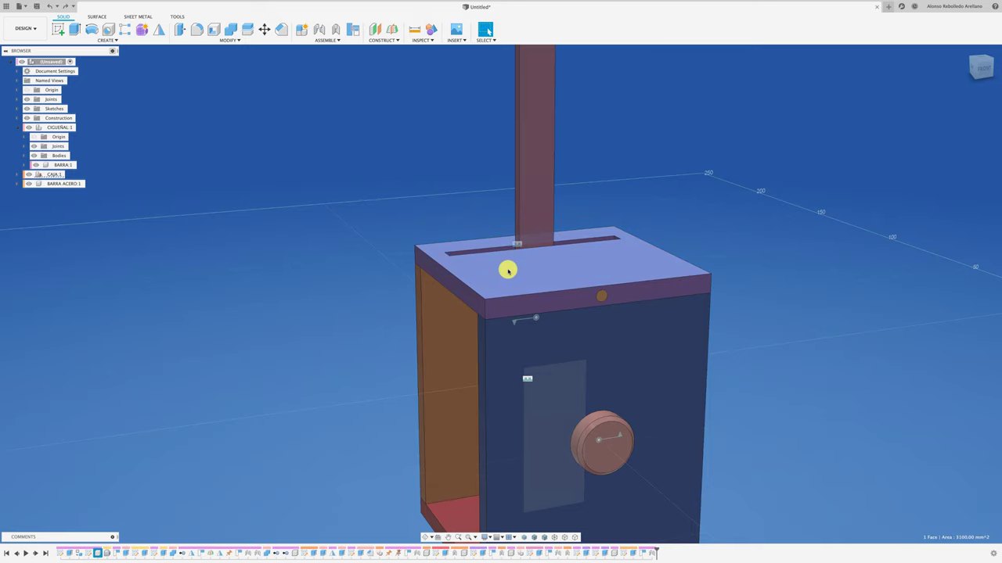
pyautogui.click(31, 175)
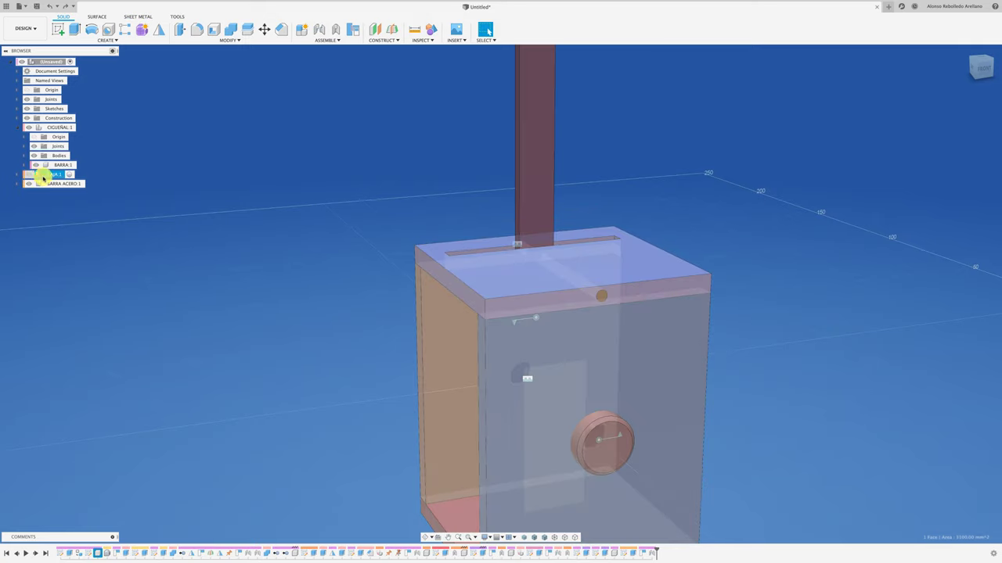
pyautogui.press('v')
pyautogui.keyDown('shift'); pyautogui.scroll(-3, 179, 195); pyautogui.keyUp('shift')
pyautogui.keyDown('shift'); pyautogui.scroll(-3, 179, 195); pyautogui.keyUp('shift')
pyautogui.keyDown('shift'); pyautogui.scroll(-2, 179, 196); pyautogui.keyUp('shift')
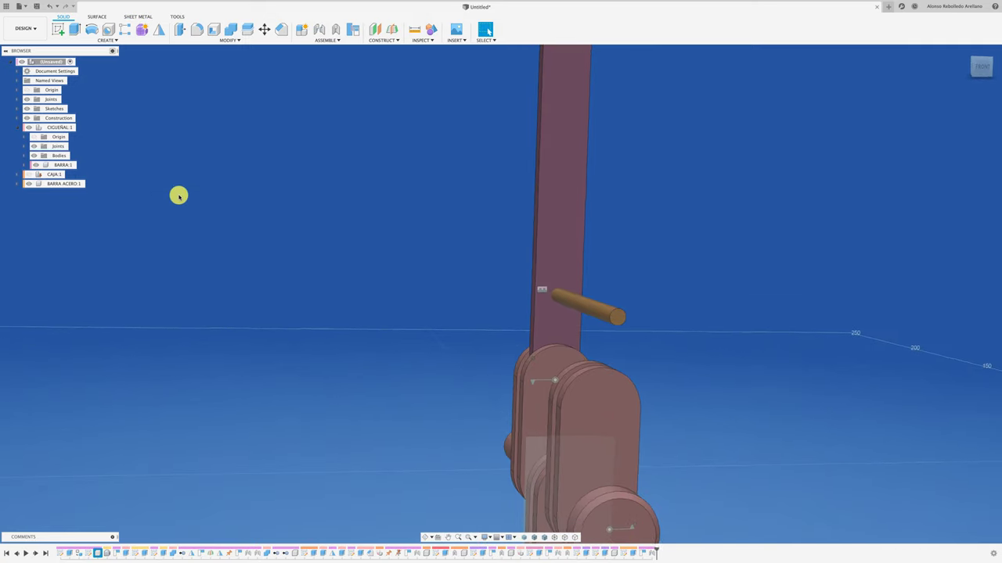
pyautogui.keyDown('shift'); pyautogui.scroll(-3, 179, 195); pyautogui.keyUp('shift')
pyautogui.keyDown('shift'); pyautogui.scroll(-3, 179, 196); pyautogui.keyUp('shift')
pyautogui.keyDown('shift'); pyautogui.scroll(-3, 179, 195); pyautogui.keyUp('shift')
pyautogui.keyDown('shift'); pyautogui.scroll(-3, 179, 195); pyautogui.keyUp('shift')
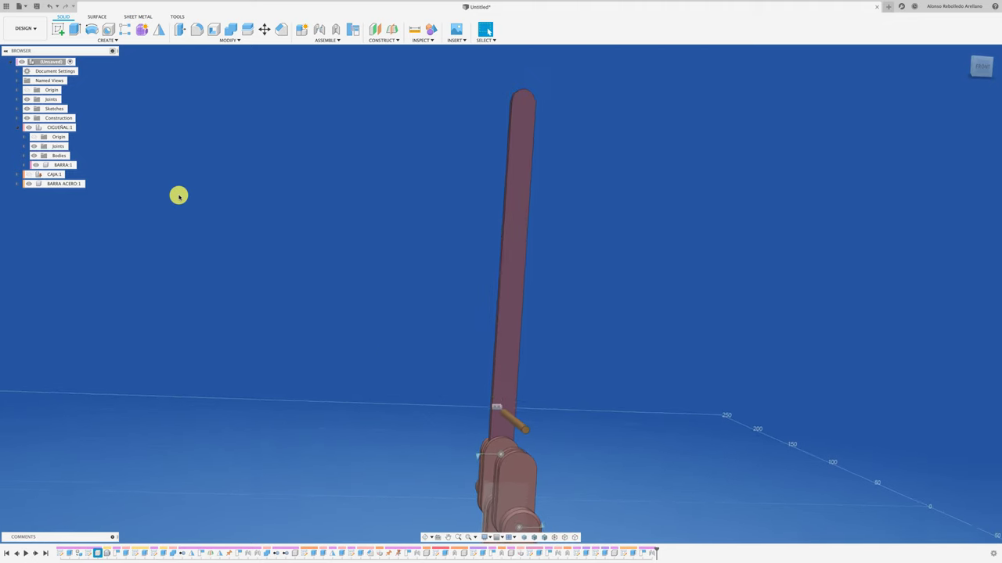
pyautogui.keyDown('shift'); pyautogui.scroll(-3, 180, 196); pyautogui.keyUp('shift')
pyautogui.keyDown('shift'); pyautogui.scroll(-2, 177, 186); pyautogui.keyUp('shift')
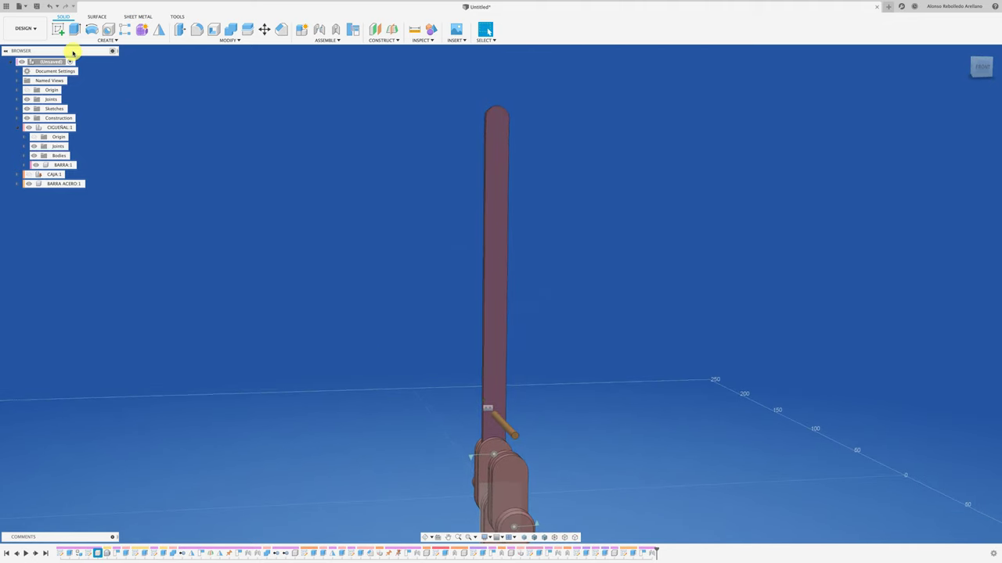
pyautogui.click(499, 226)
# Step: Activate BARRA:1, start a sketch on its face and project the pivot hole
pyautogui.doubleClick(72, 166)
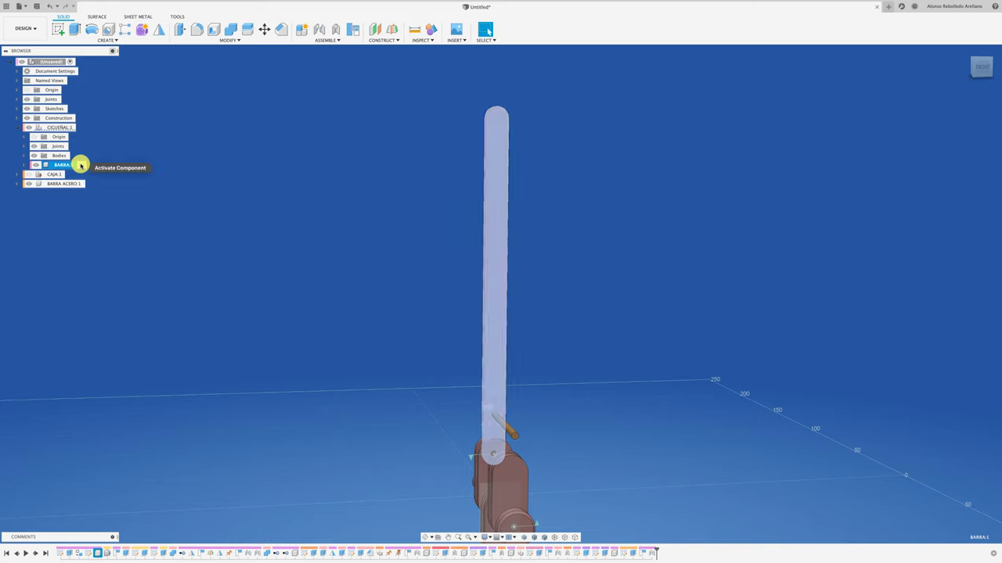
pyautogui.click(492, 222)
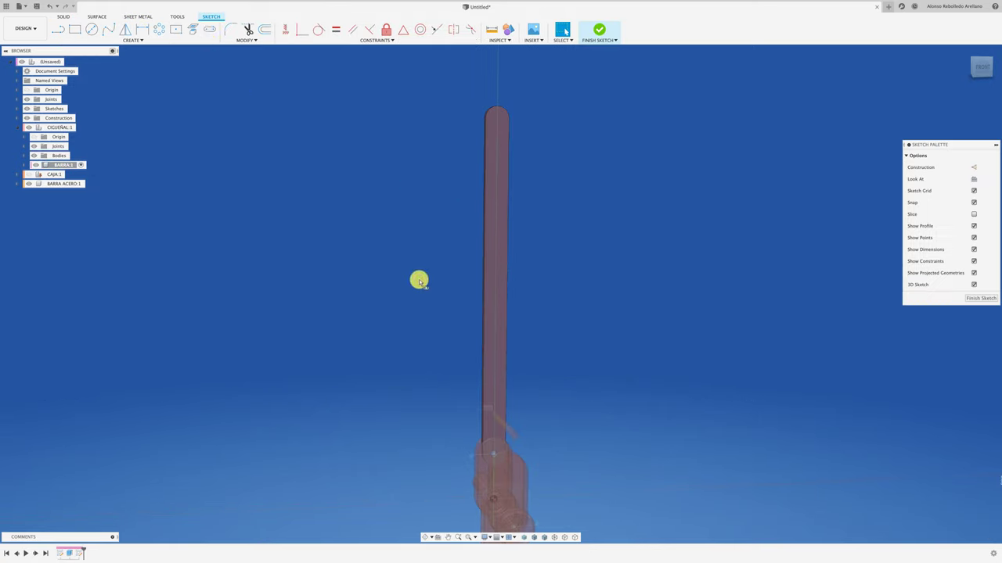
pyautogui.press('s')
pyautogui.click(982, 70)
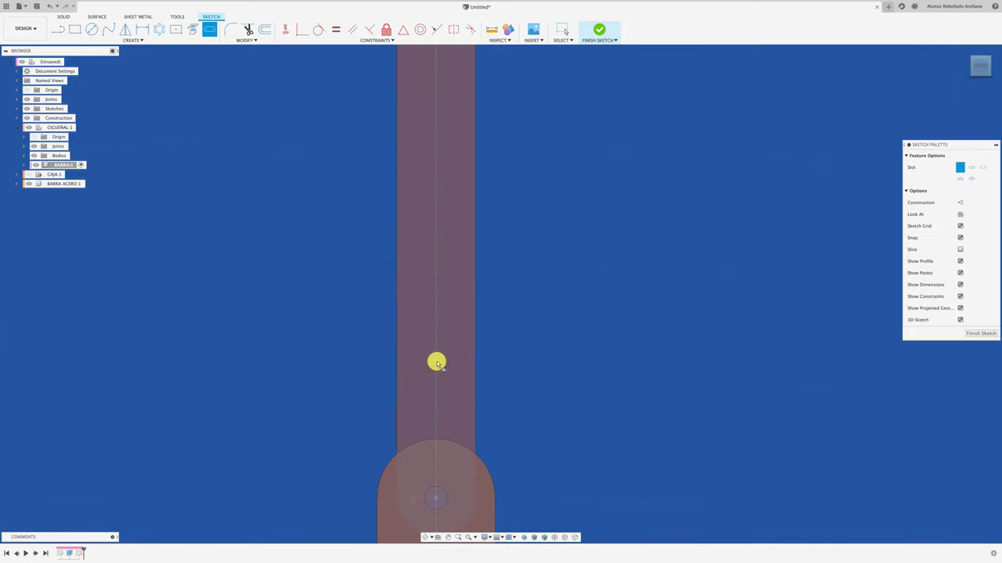
pyautogui.press('p')
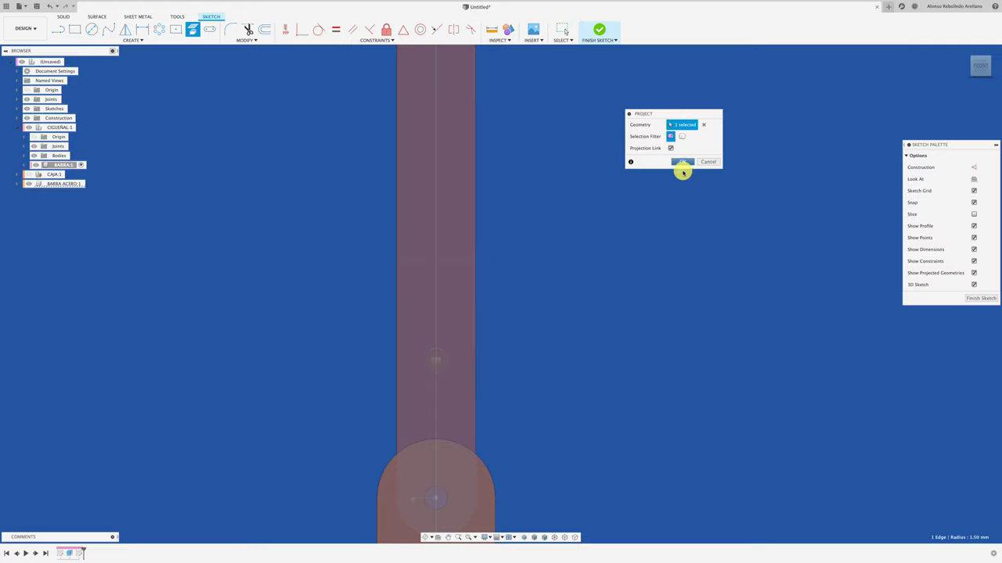
pyautogui.click(681, 165)
# Step: Draw a long center-to-center slot along the bar and begin extruding it
pyautogui.click(210, 29)
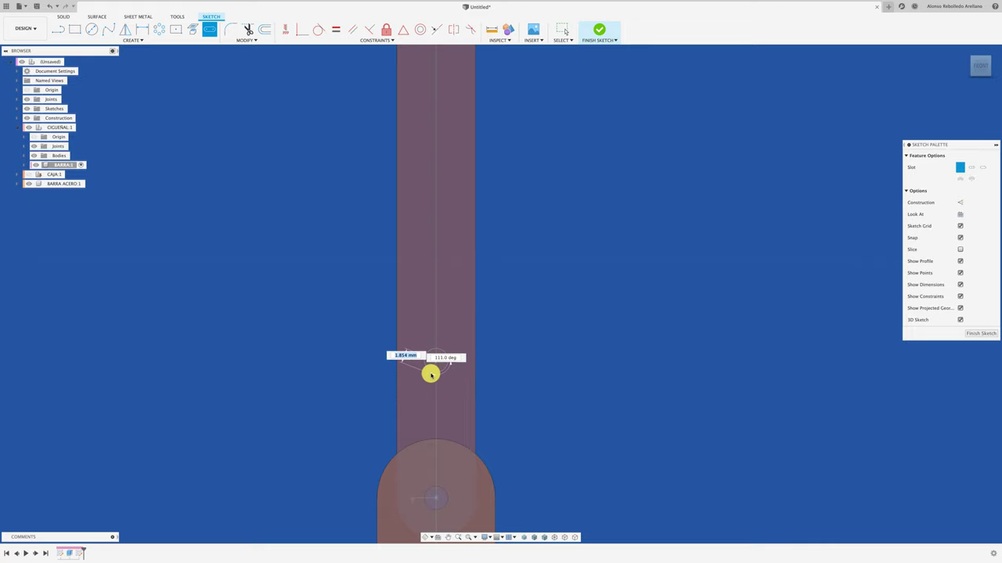
pyautogui.scroll(-3, 458, 342)
pyautogui.scroll(-1, 465, 328)
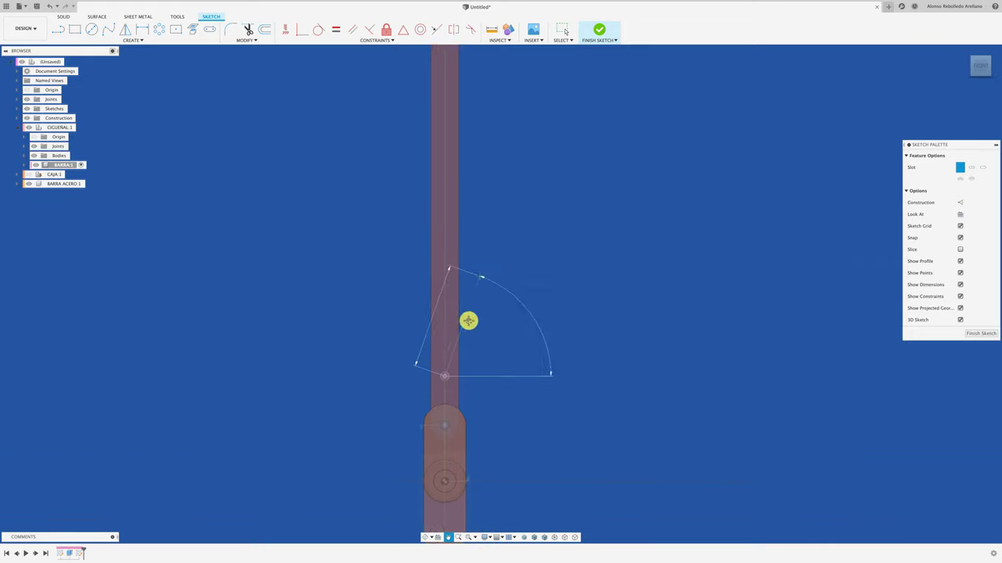
pyautogui.scroll(-1, 470, 320)
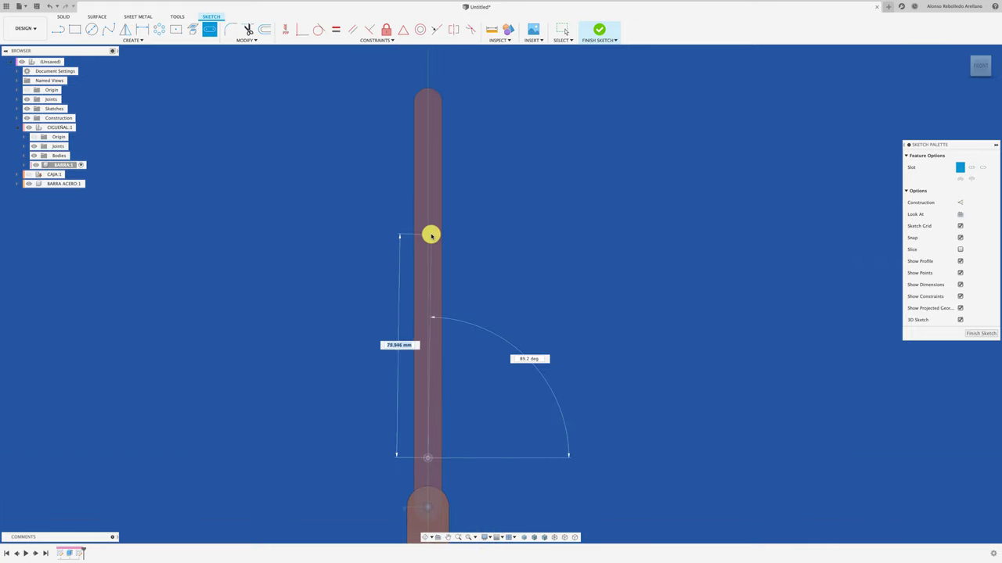
pyautogui.click(428, 193)
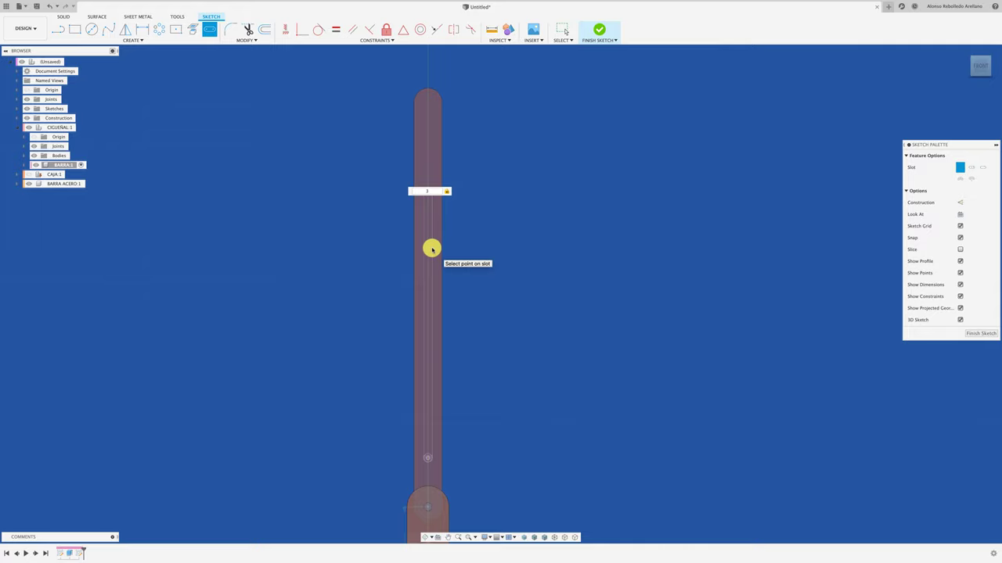
pyautogui.click(431, 247)
pyautogui.keyDown('shift'); pyautogui.moveTo(435, 252); pyautogui.dragTo(465, 285, button='middle'); pyautogui.keyUp('shift')
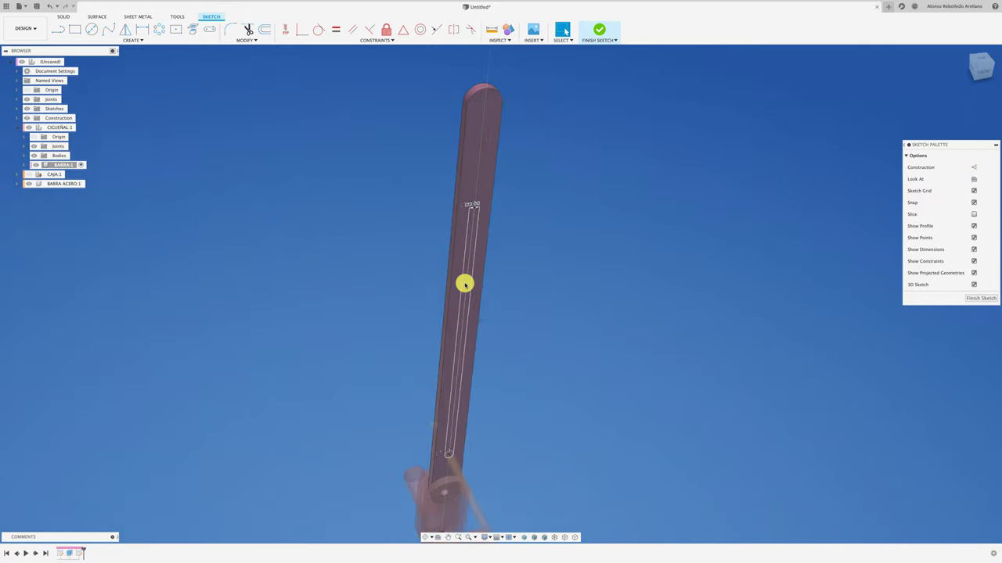
pyautogui.press('e')
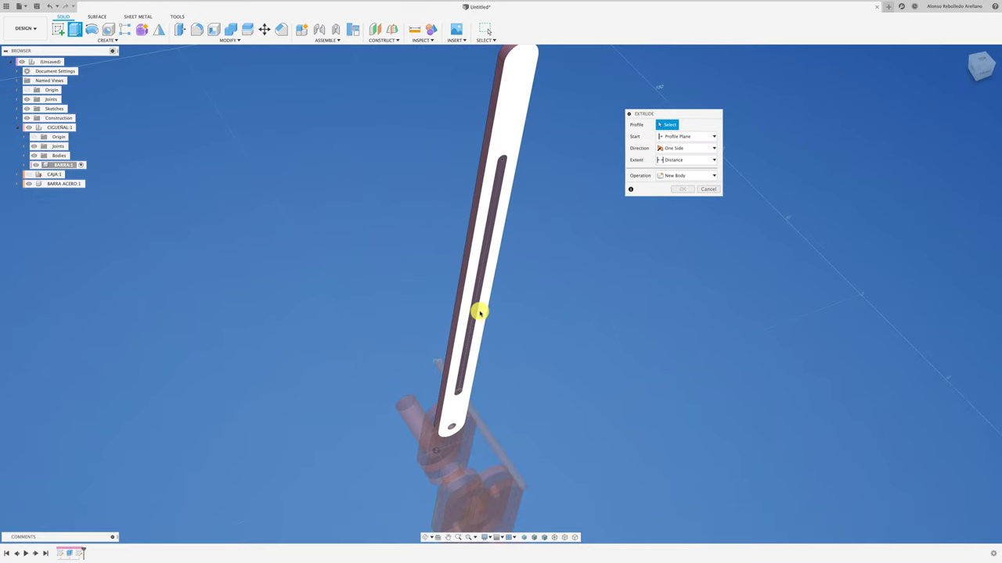
# Step: Cut both slot profiles 10 mm into the BARRA lever bar, leaving the BARRA ACERO rod untouched
pyautogui.click(474, 311)
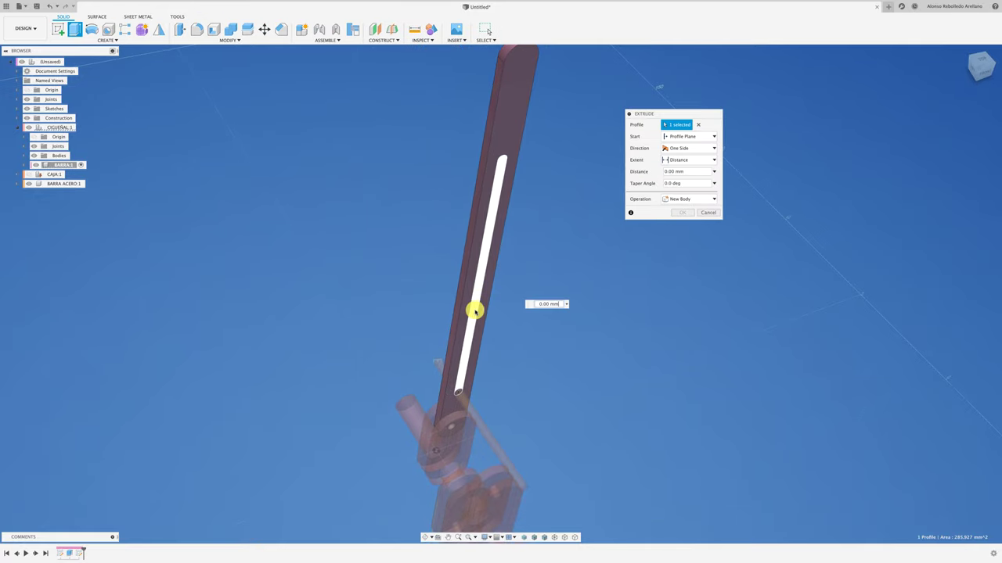
pyautogui.click(460, 393)
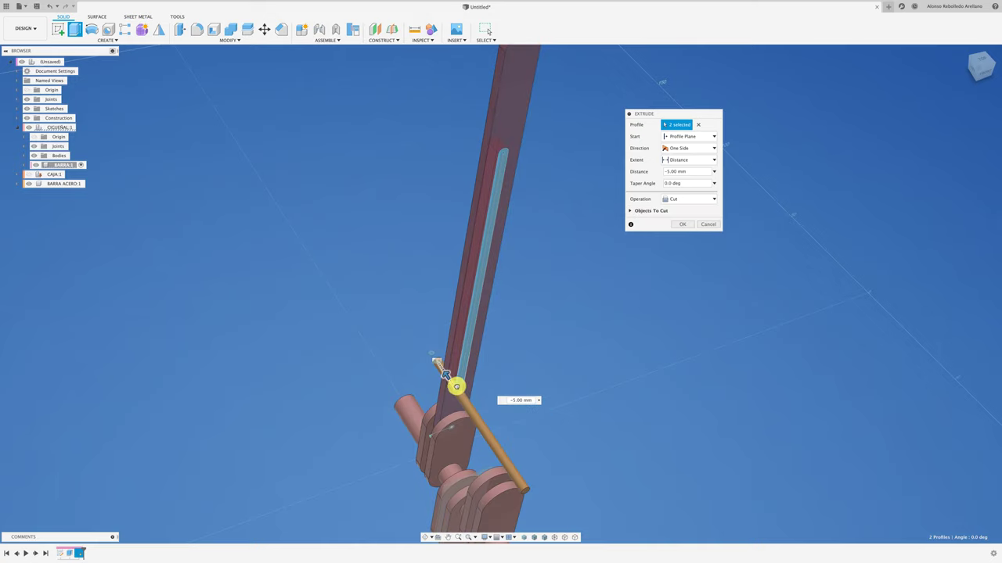
pyautogui.moveTo(465, 399); pyautogui.dragTo(437, 362)
pyautogui.keyDown('shift'); pyautogui.moveTo(533, 331); pyautogui.dragTo(539, 322, button='middle'); pyautogui.keyUp('shift')
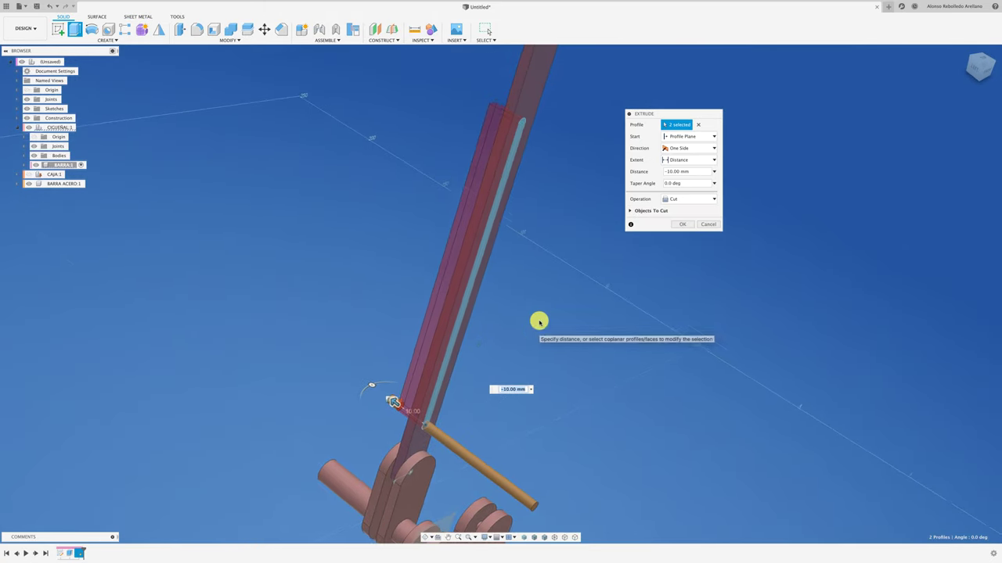
pyautogui.click(630, 212)
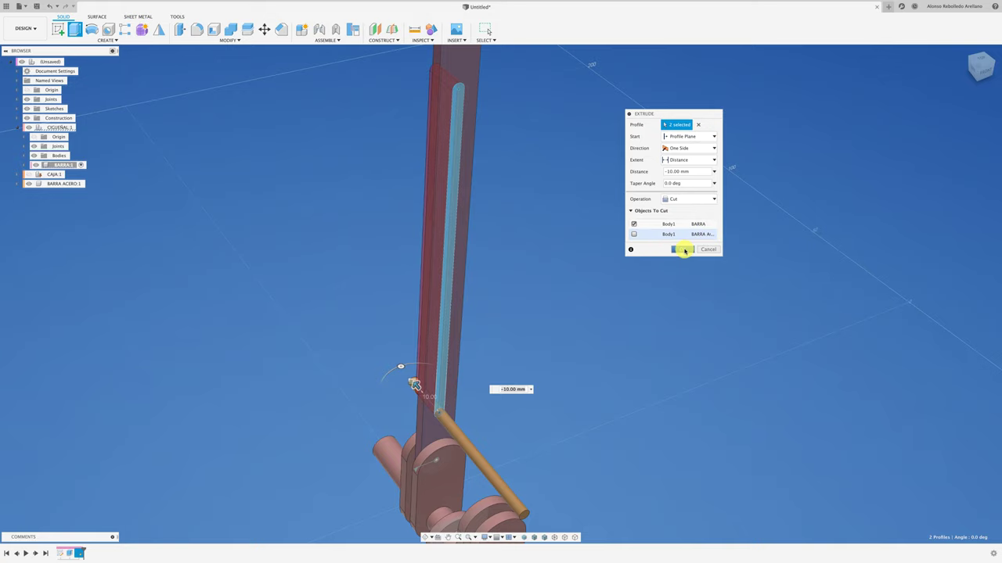
pyautogui.click(683, 249)
pyautogui.moveTo(566, 348)
pyautogui.keyDown('shift'); pyautogui.mouseDown(button='middle')
pyautogui.moveTo(340, 306)
pyautogui.moveTo(349, 298)
pyautogui.mouseUp(button='middle'); pyautogui.keyUp('shift')
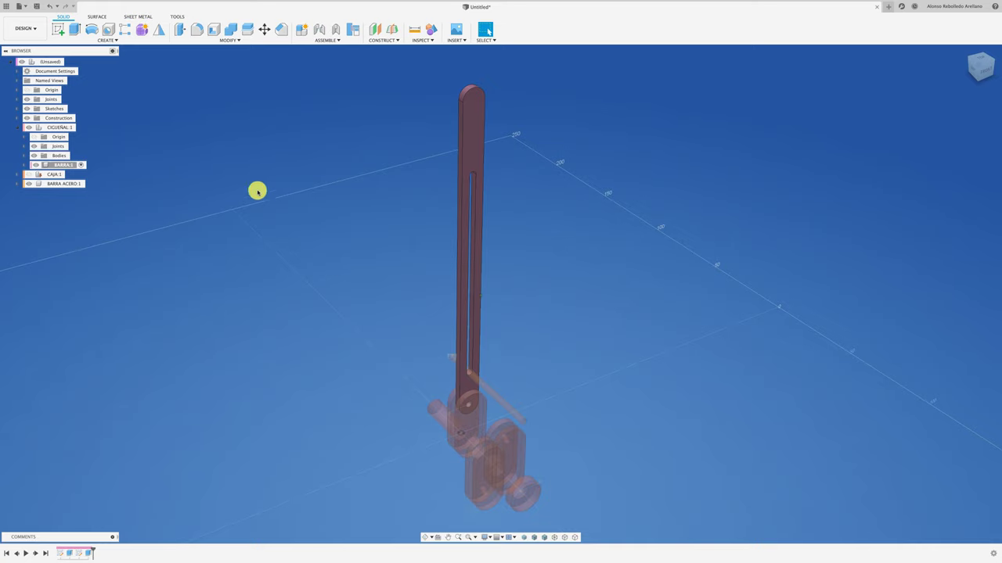
# Step: Reactivate the root assembly, unhide CAJA:1, and turn the crank to check the lever moves
pyautogui.click(68, 63)
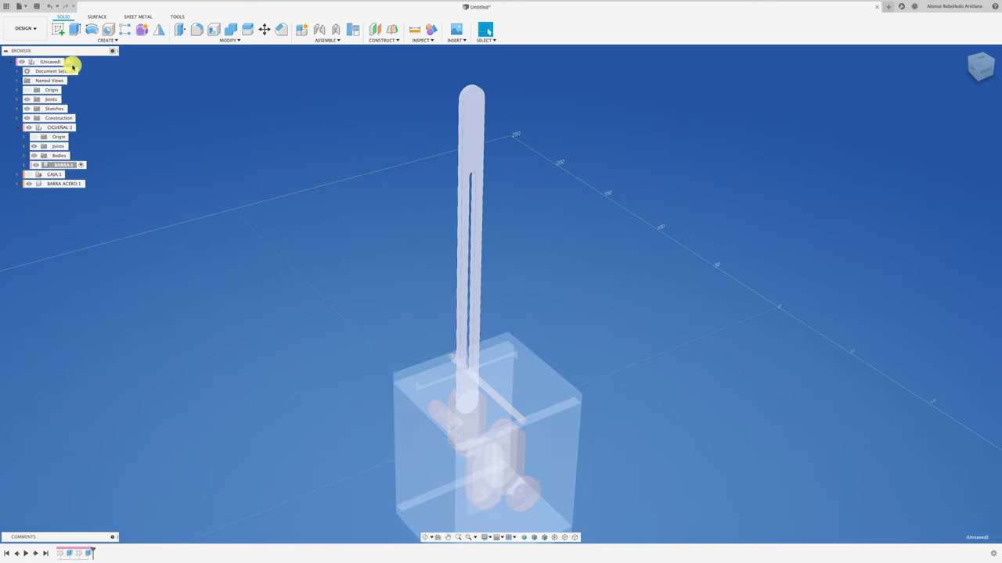
pyautogui.click(28, 174)
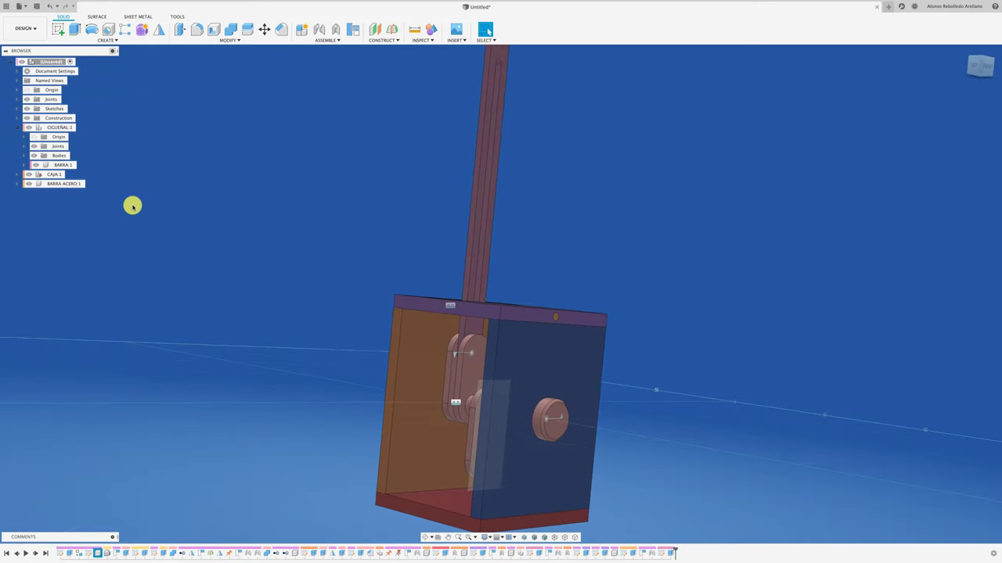
pyautogui.moveTo(463, 360)
pyautogui.mouseDown()
pyautogui.moveTo(439, 376)
pyautogui.moveTo(480, 359)
pyautogui.moveTo(449, 365)
pyautogui.moveTo(441, 317)
pyautogui.mouseUp()
pyautogui.scroll(5, 441, 317)
pyautogui.scroll(-2, 342, 259)
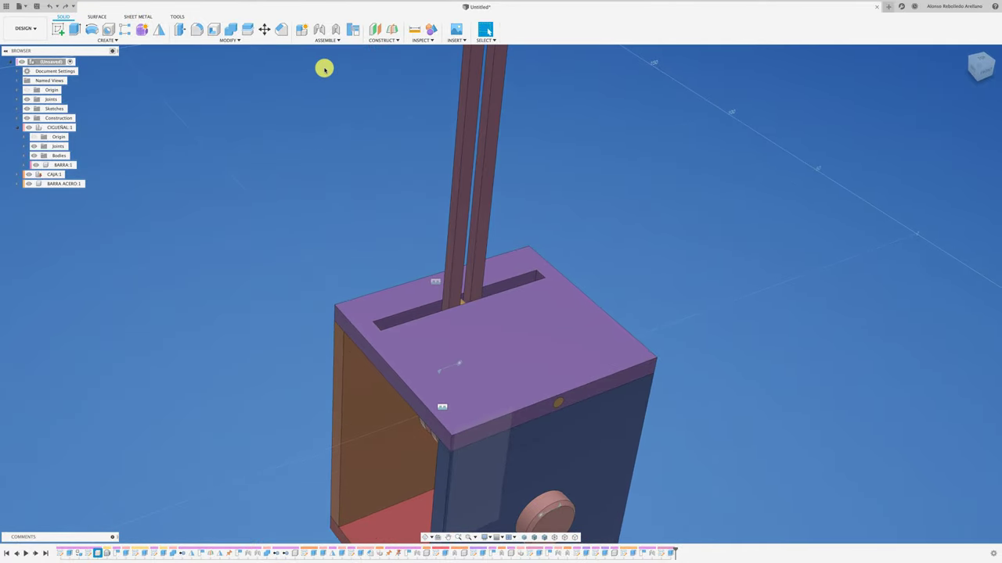
pyautogui.click(354, 29)
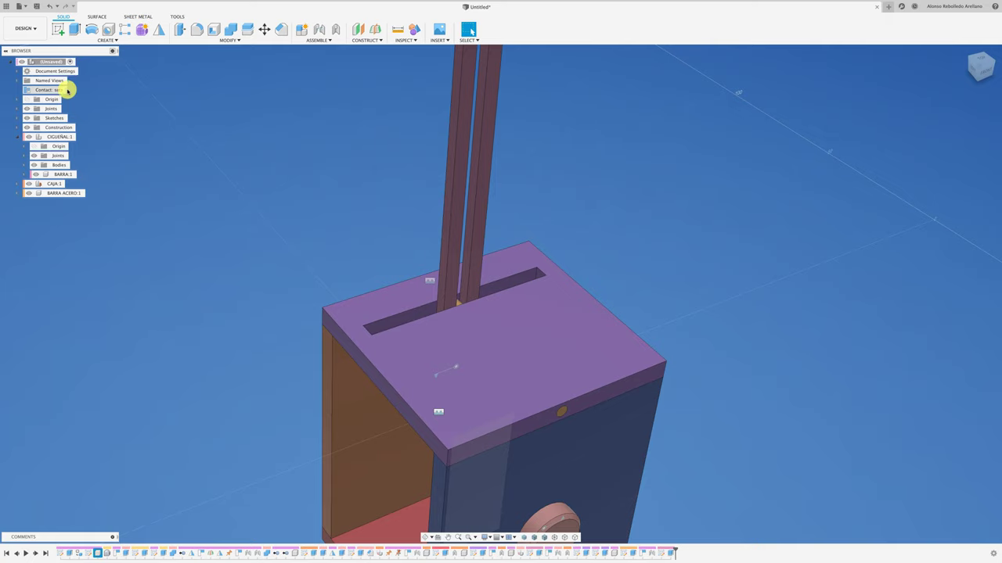
# Step: Create a new contact set containing the lever bars and the CAJA box body
pyautogui.rightClick(63, 90)
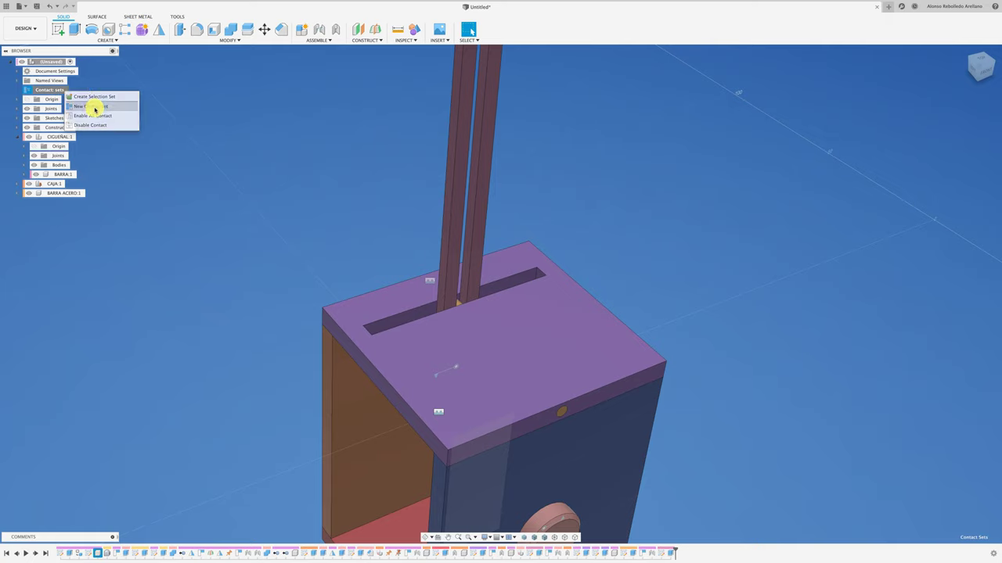
pyautogui.click(93, 105)
pyautogui.click(451, 180)
pyautogui.scroll(2, 467, 322)
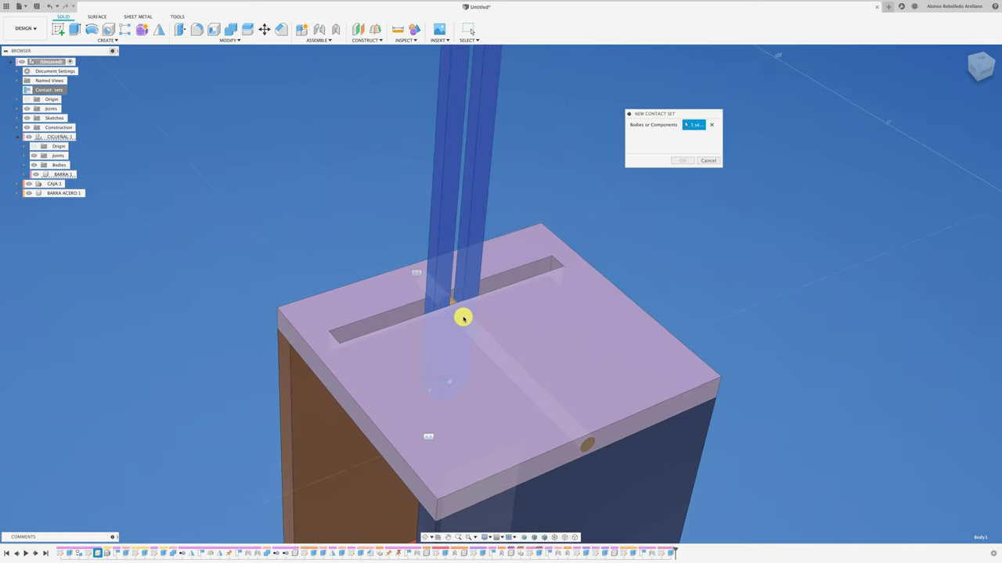
pyautogui.scroll(1, 462, 318)
pyautogui.scroll(3, 459, 311)
pyautogui.scroll(2, 452, 300)
pyautogui.click(442, 299)
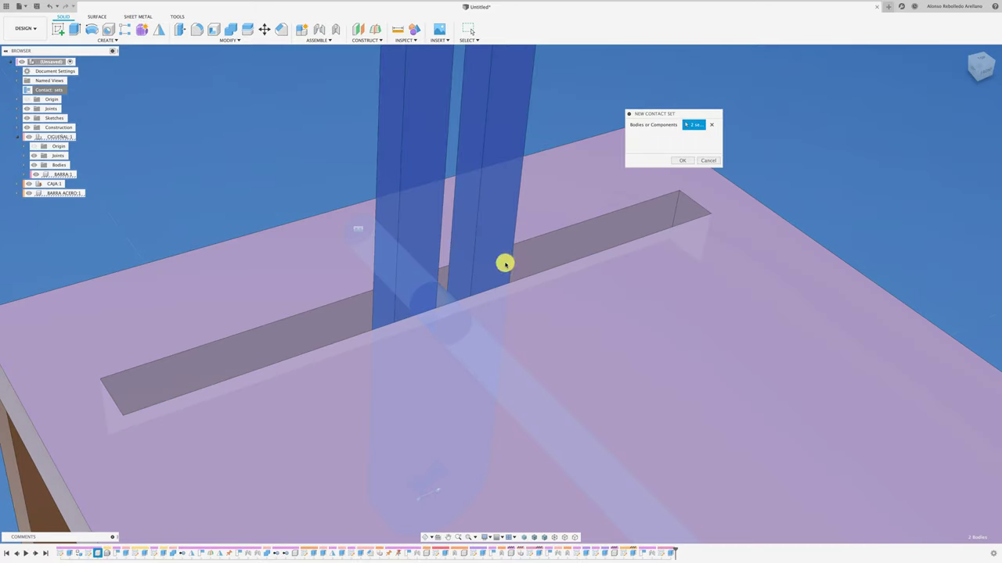
pyautogui.click(678, 162)
# Step: Turn the crank and inspect the box to confirm the bars collide with the lid's slot
pyautogui.scroll(-5, 611, 204)
pyautogui.scroll(-3, 500, 313)
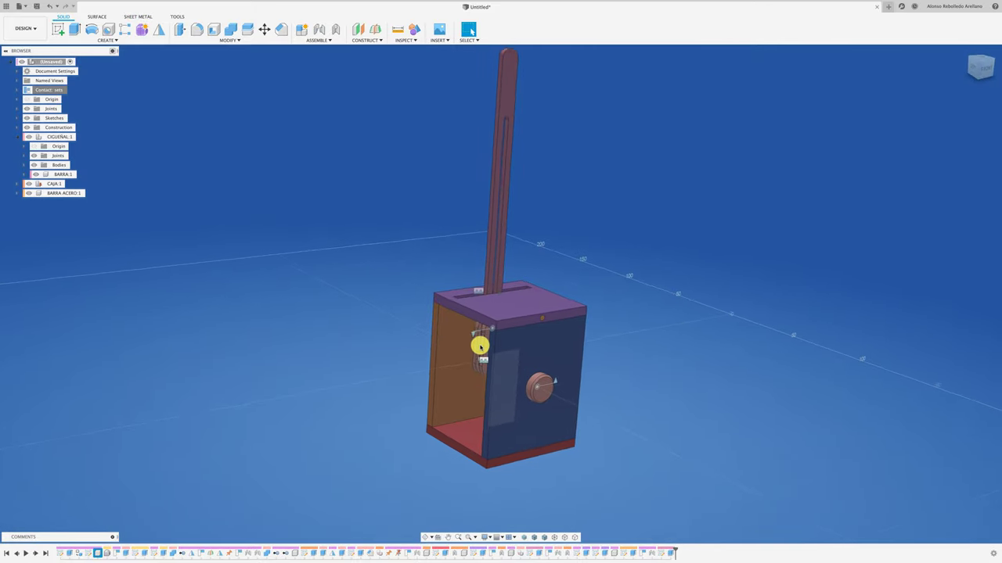
pyautogui.scroll(3, 461, 360)
pyautogui.keyDown('shift'); pyautogui.moveTo(459, 366); pyautogui.dragTo(480, 336, button='middle'); pyautogui.keyUp('shift')
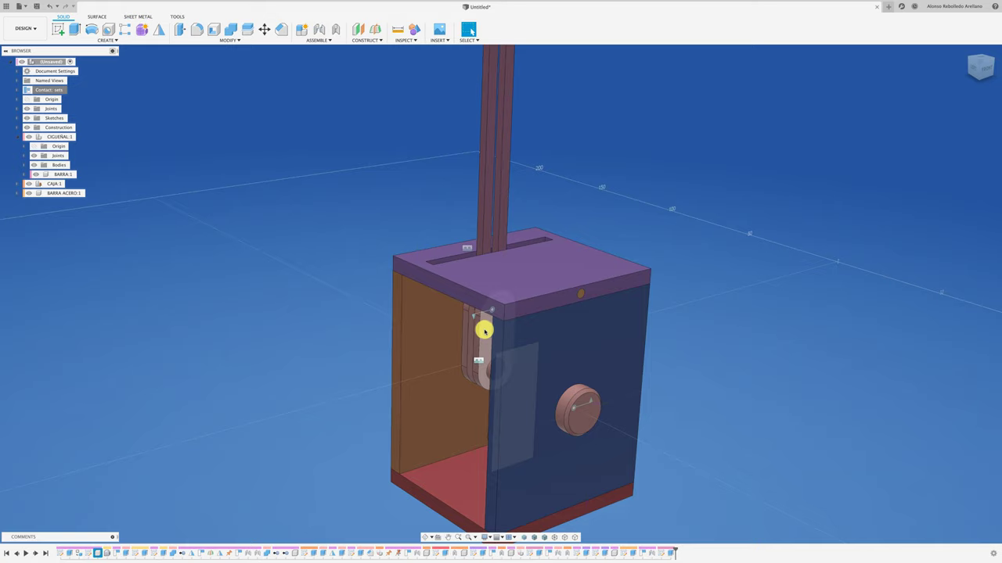
pyautogui.moveTo(484, 330)
pyautogui.mouseDown()
pyautogui.moveTo(475, 335)
pyautogui.moveTo(542, 294)
pyautogui.mouseUp()
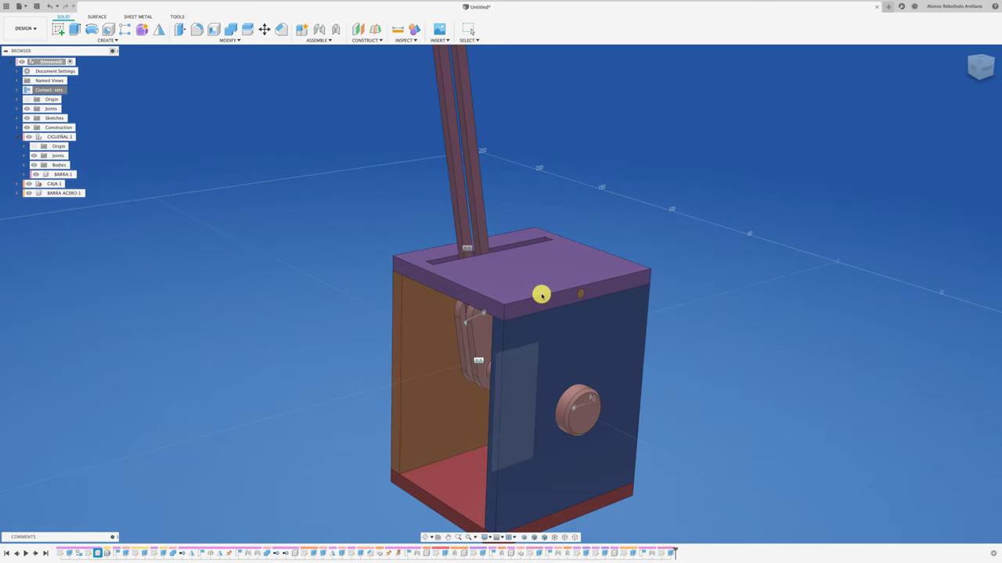
pyautogui.moveTo(539, 296)
pyautogui.keyDown('shift'); pyautogui.mouseDown(button='middle')
pyautogui.moveTo(503, 331)
pyautogui.moveTo(490, 305)
pyautogui.mouseUp(button='middle'); pyautogui.keyUp('shift')
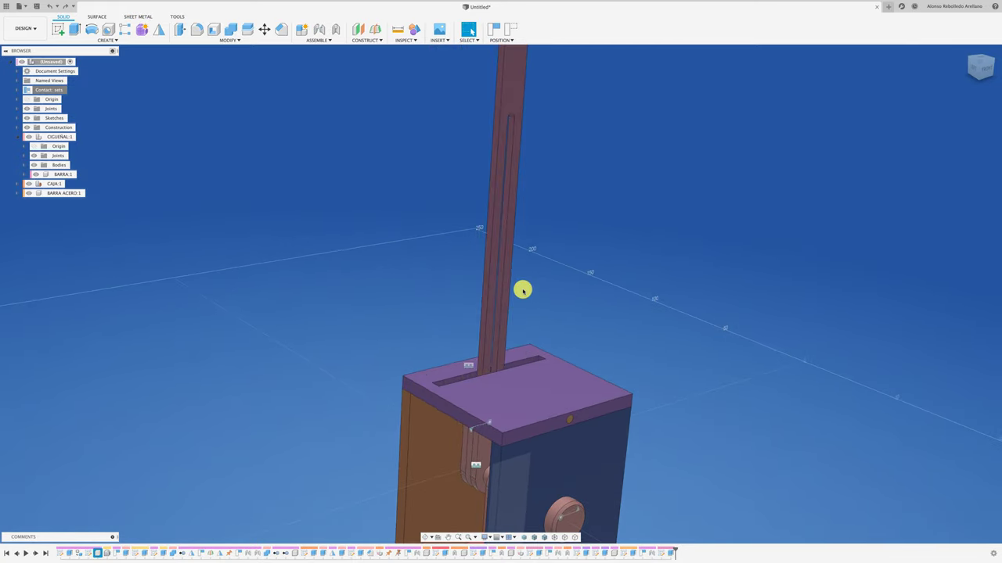
pyautogui.moveTo(508, 306)
pyautogui.keyDown('shift'); pyautogui.mouseDown(button='middle')
pyautogui.moveTo(490, 356)
pyautogui.moveTo(498, 266)
pyautogui.moveTo(508, 293)
pyautogui.moveTo(483, 342)
pyautogui.moveTo(508, 364)
pyautogui.moveTo(526, 329)
pyautogui.moveTo(517, 326)
pyautogui.moveTo(539, 313)
pyautogui.mouseUp(button='middle'); pyautogui.keyUp('shift')
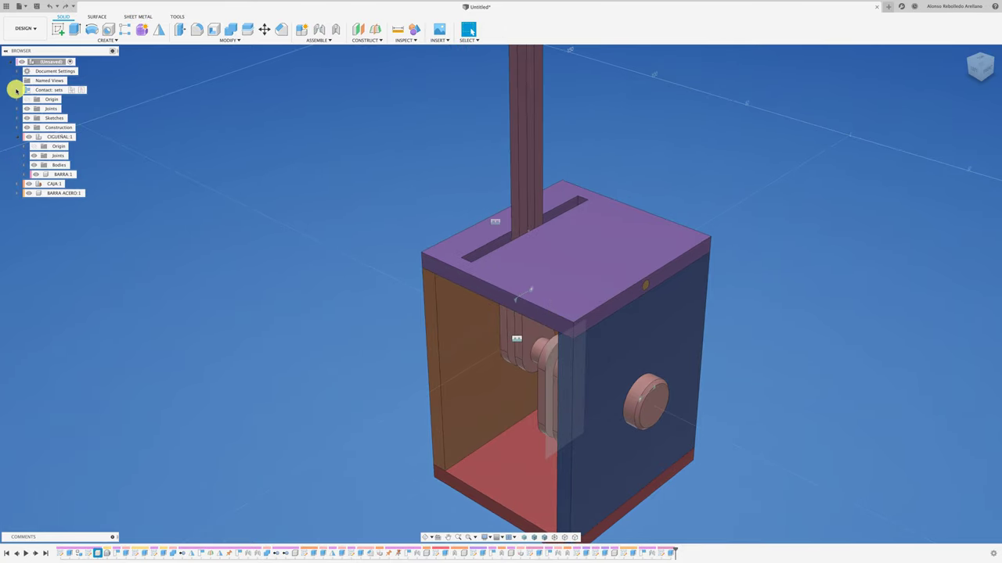
# Step: Expand ContactSet1, then play the crank joint animation and the whole-model animation once each
pyautogui.click(16, 90)
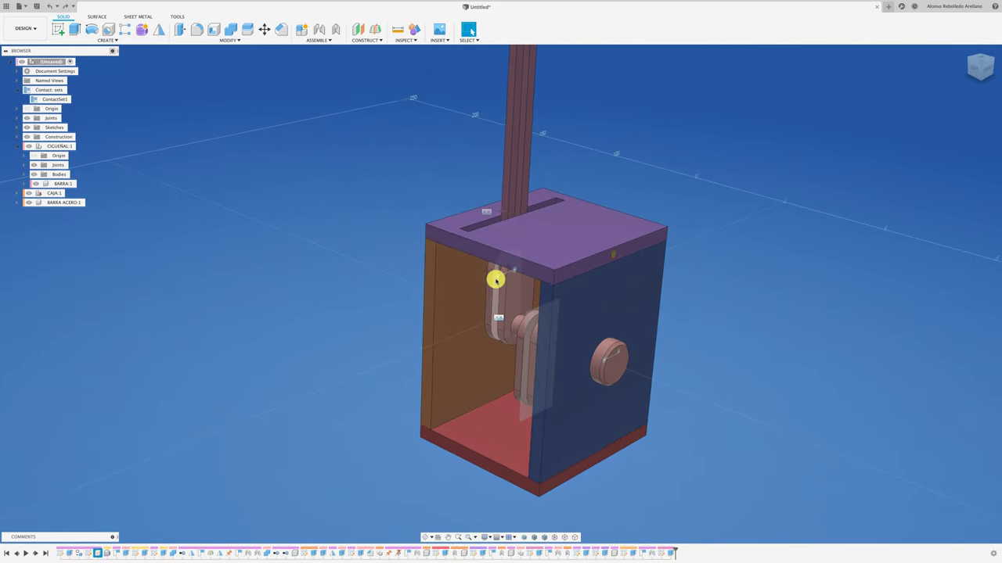
pyautogui.rightClick(499, 278)
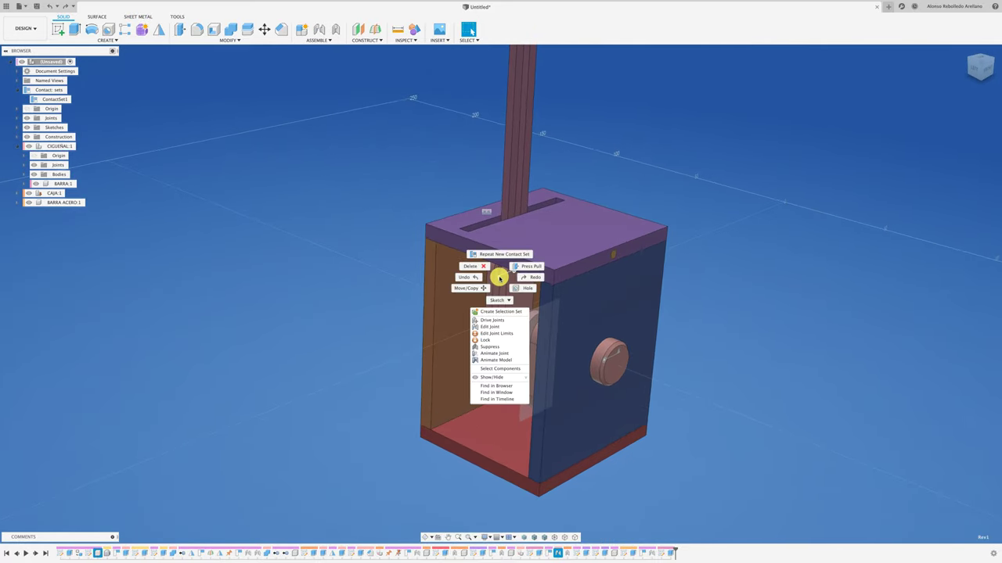
pyautogui.click(504, 360)
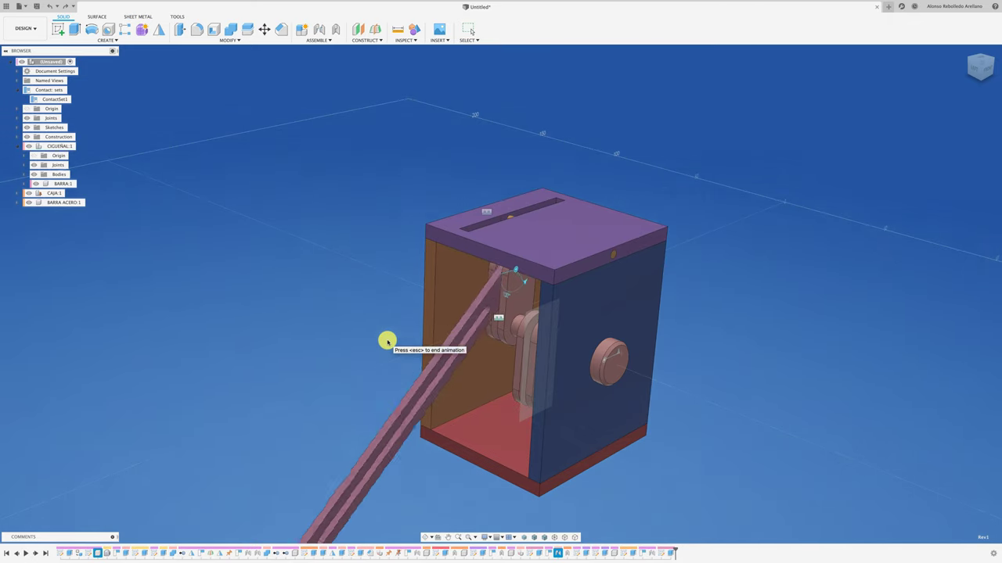
pyautogui.press('Escape')
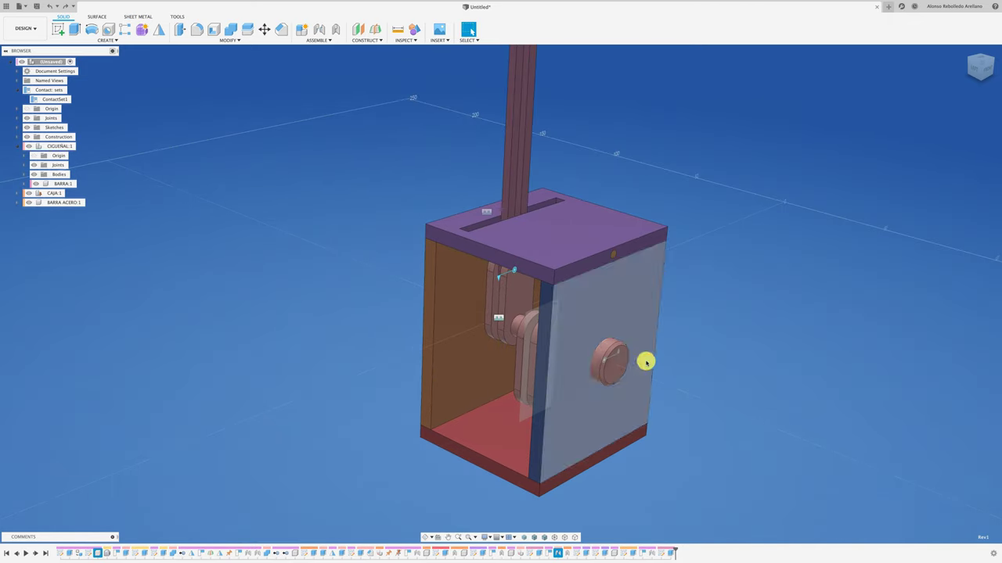
pyautogui.rightClick(618, 354)
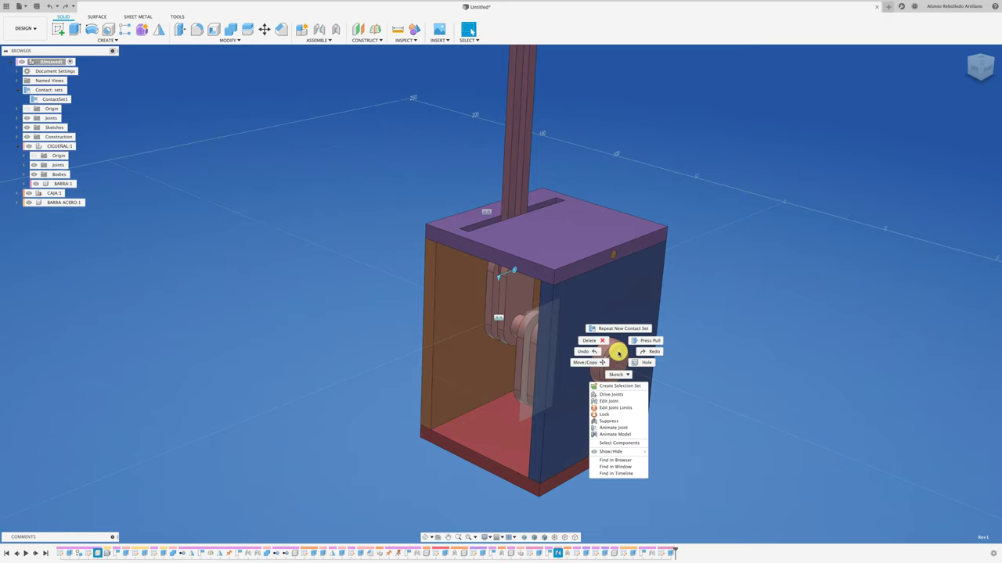
pyautogui.click(629, 435)
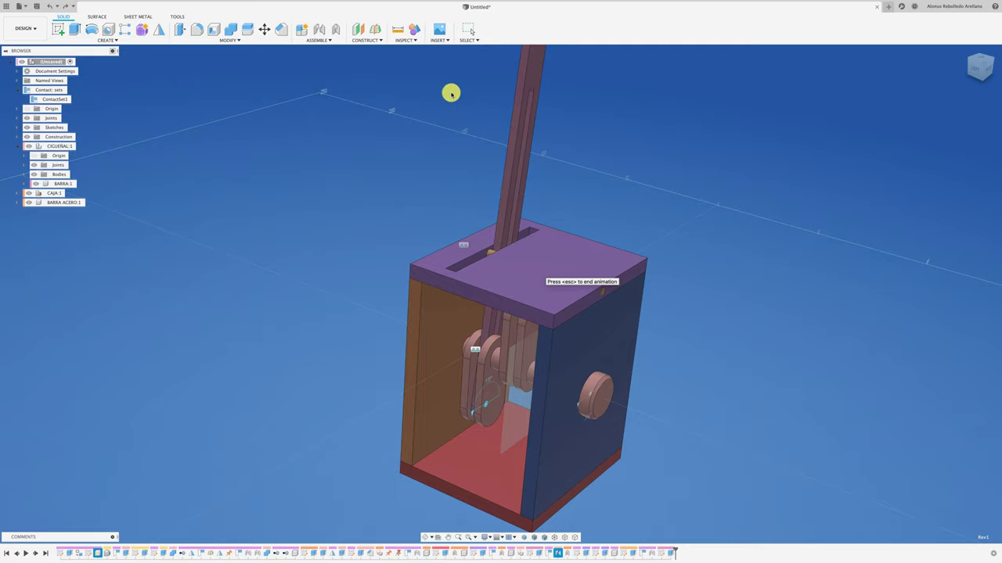
pyautogui.press('Escape')
# Step: Zoom in on the box top, animate the crank joint again, and select a lever bar face
pyautogui.moveTo(501, 207)
pyautogui.keyDown('shift'); pyautogui.mouseDown(button='middle')
pyautogui.moveTo(525, 258)
pyautogui.moveTo(566, 295)
pyautogui.moveTo(599, 378)
pyautogui.moveTo(574, 378)
pyautogui.mouseUp(button='middle'); pyautogui.keyUp('shift')
pyautogui.rightClick(574, 378)
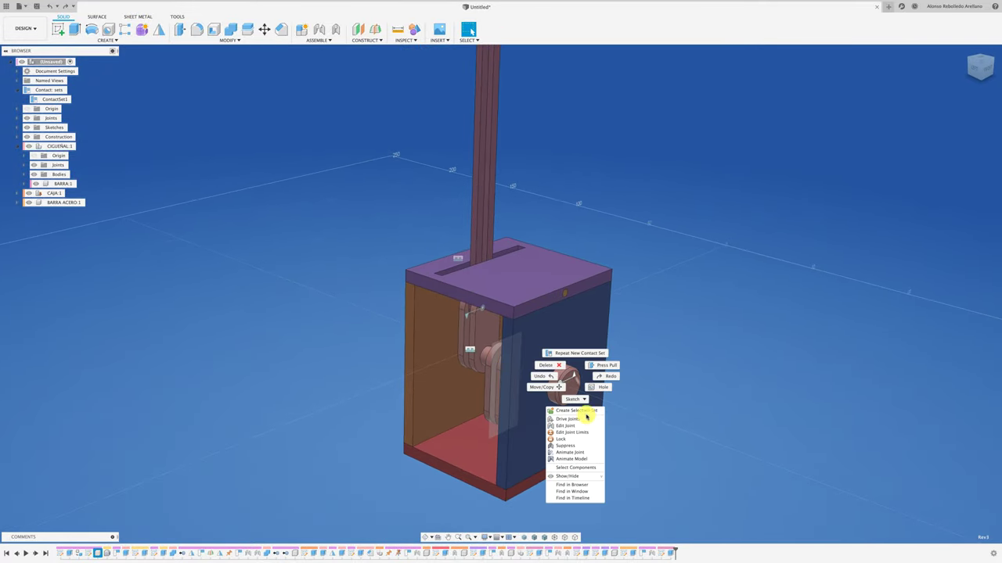
pyautogui.click(586, 459)
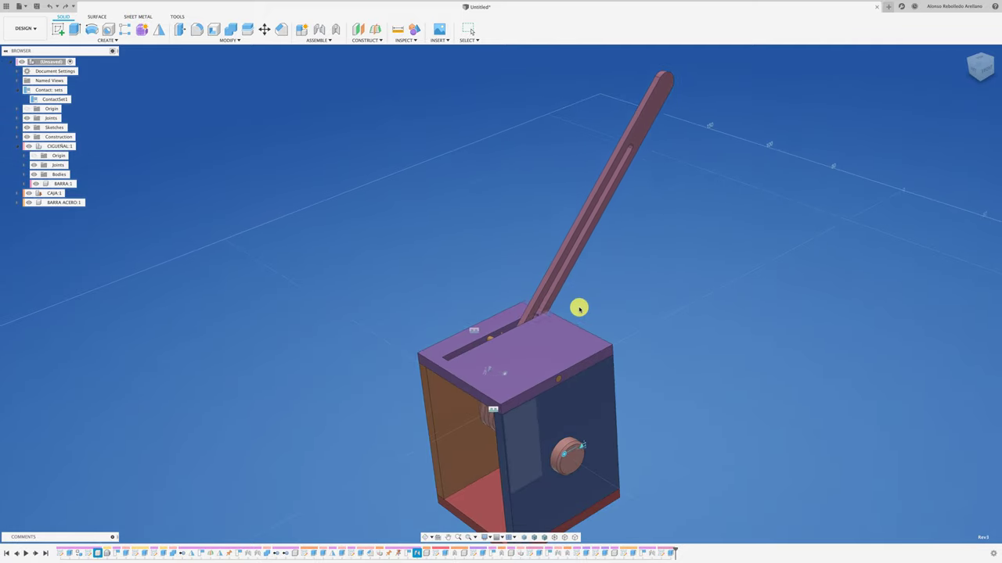
pyautogui.press('Escape')
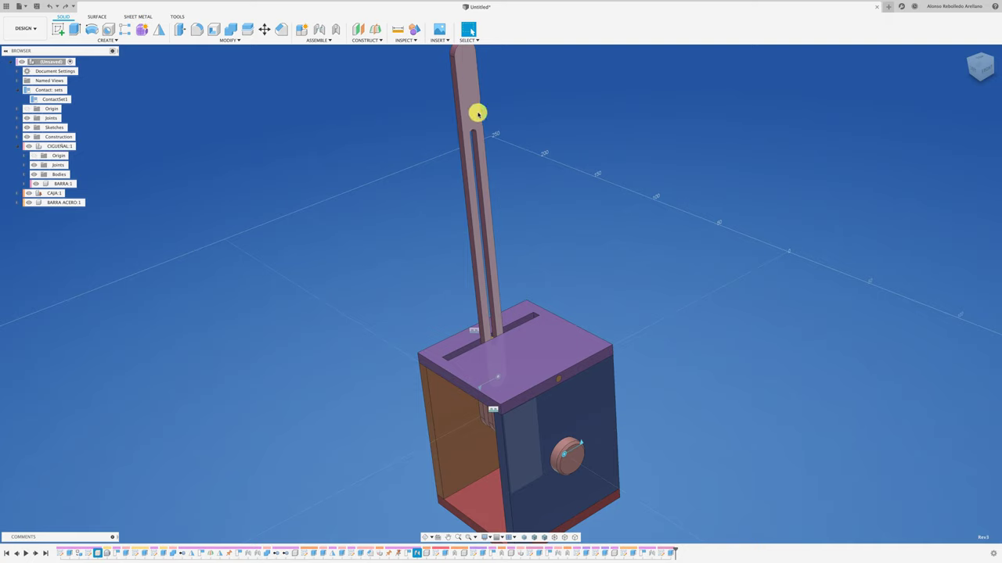
pyautogui.click(477, 111)
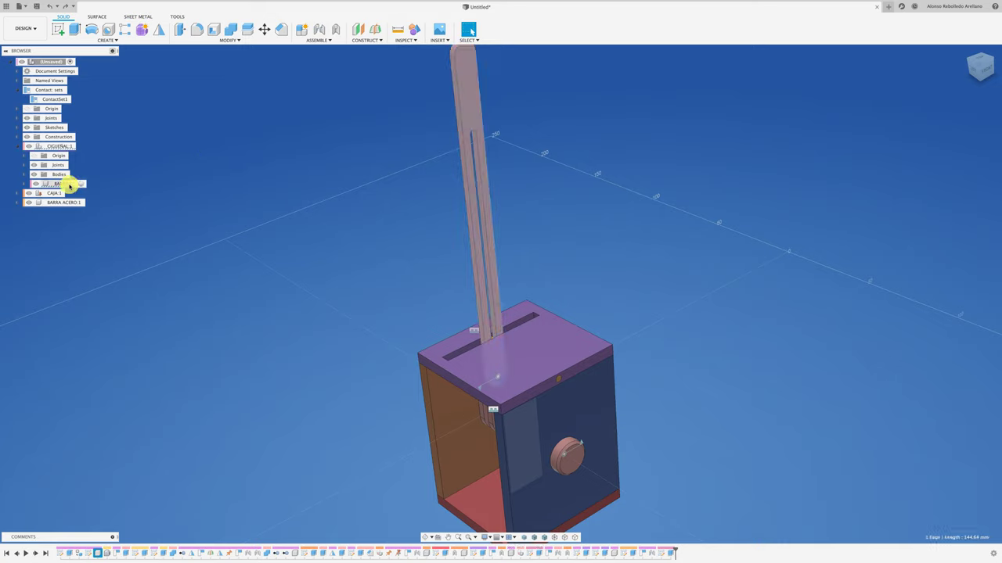
# Step: Edit BARRA:1's slot sketch, set the offset dimension to 3 mm, and finish the sketch
pyautogui.click(80, 183)
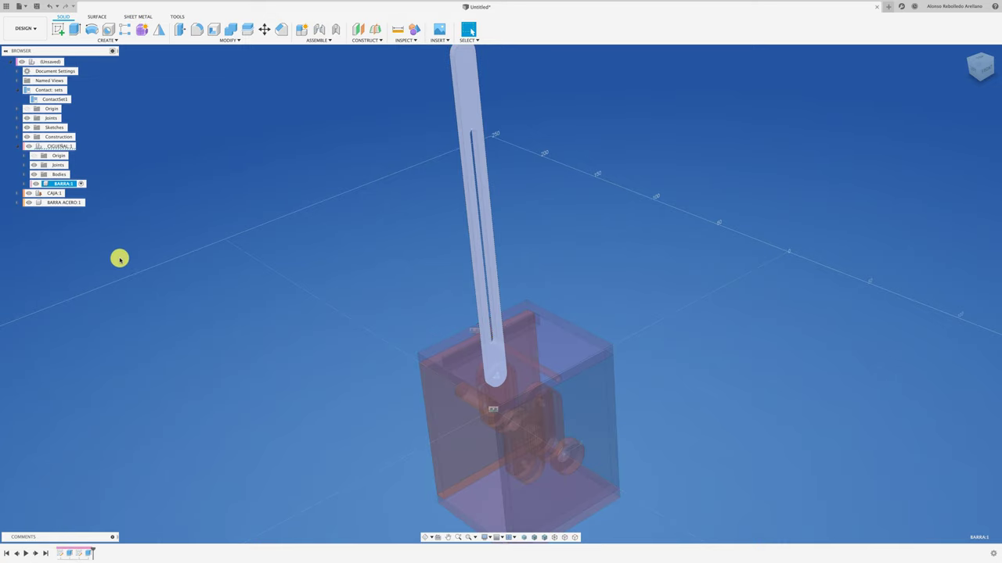
pyautogui.rightClick(78, 554)
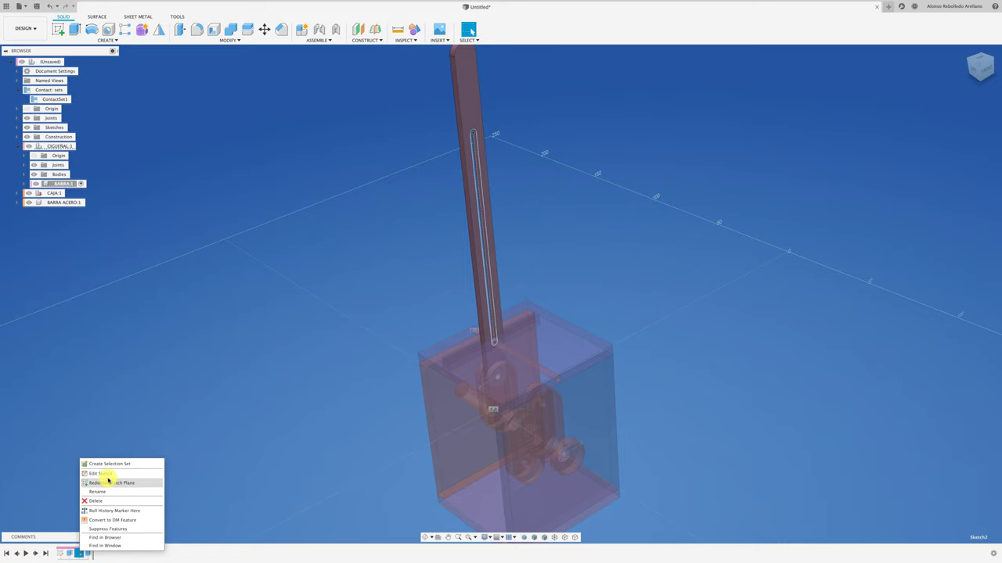
pyautogui.click(95, 474)
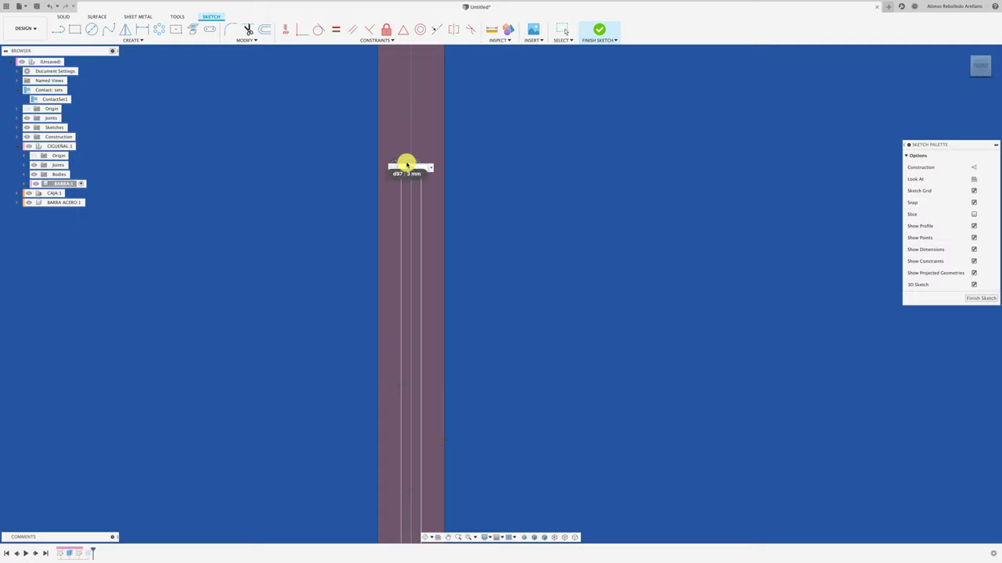
pyautogui.press('Return')
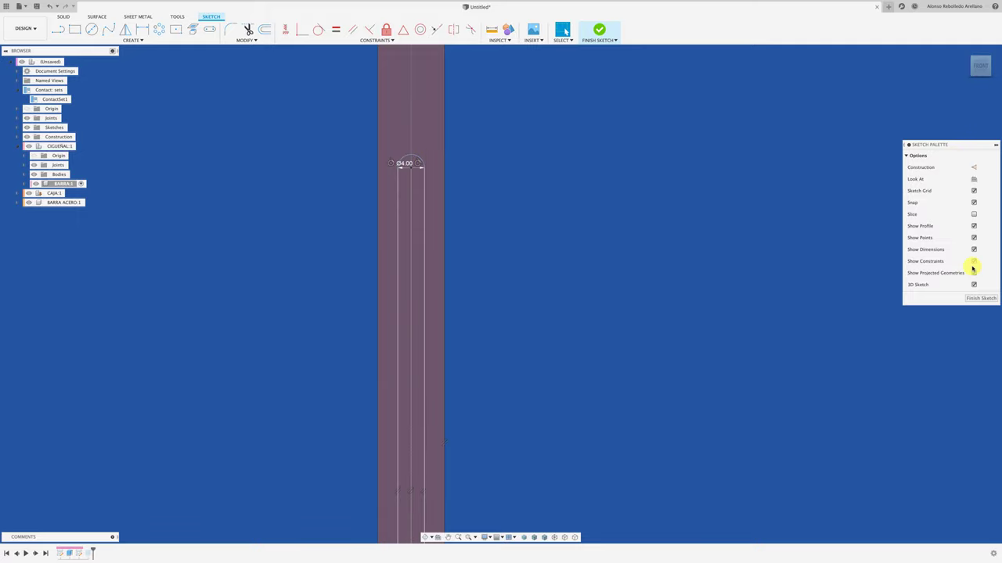
pyautogui.click(981, 298)
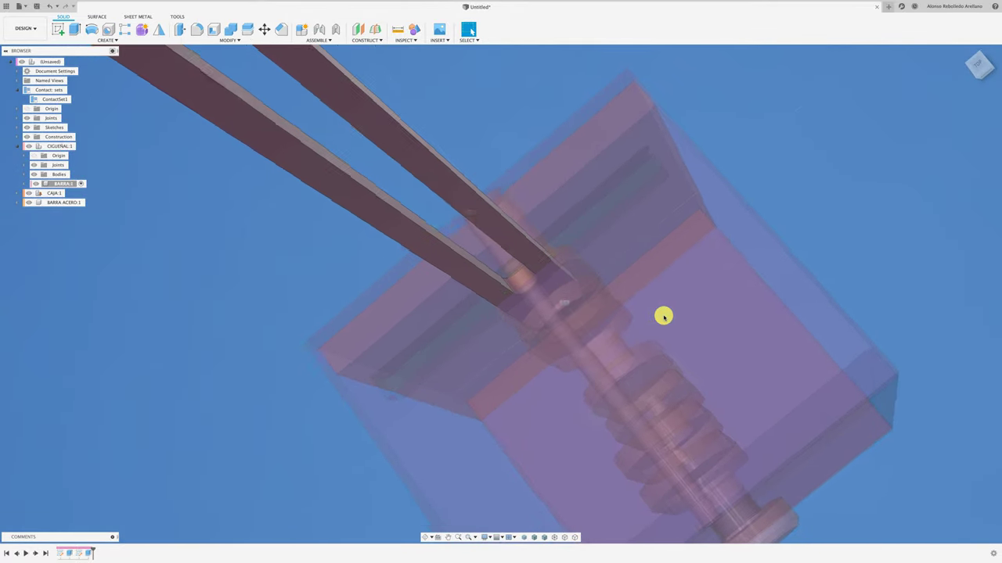
# Step: Reactivate the root assembly, run Animate Model, then turn the crank wheel to swing the lever
pyautogui.click(69, 62)
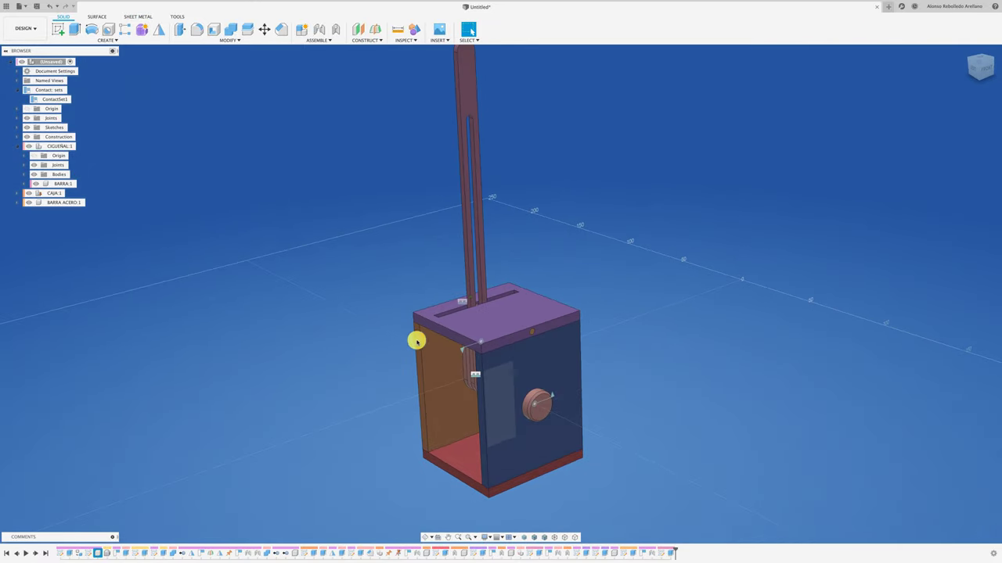
pyautogui.rightClick(554, 404)
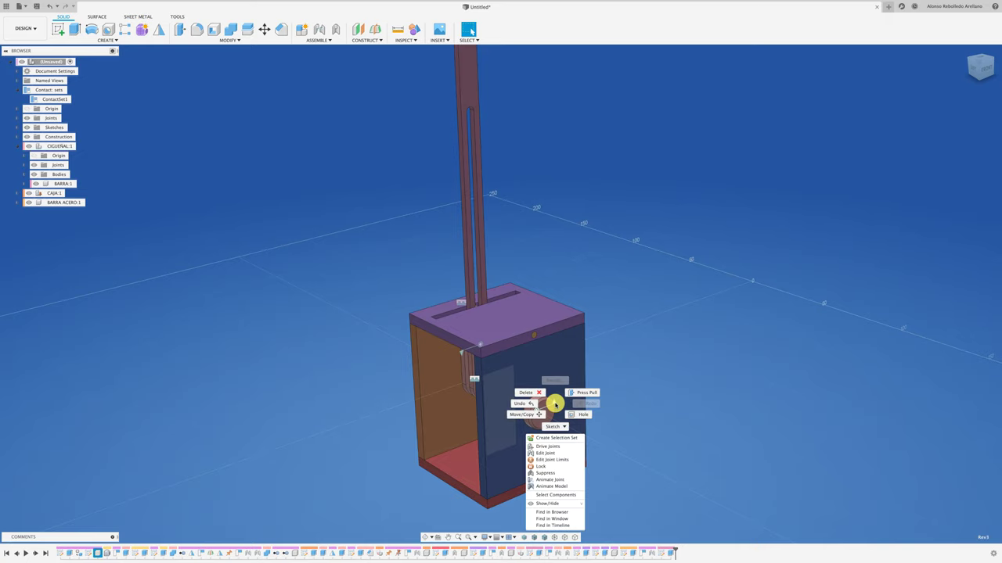
pyautogui.click(570, 487)
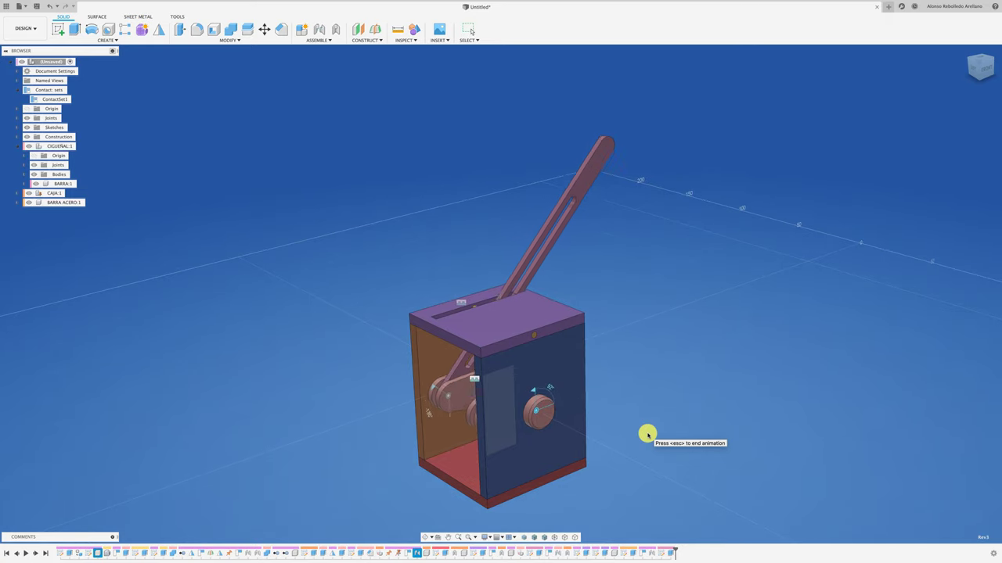
pyautogui.press('Escape')
pyautogui.moveTo(546, 412); pyautogui.dragTo(543, 381)
pyautogui.scroll(4, 518, 279)
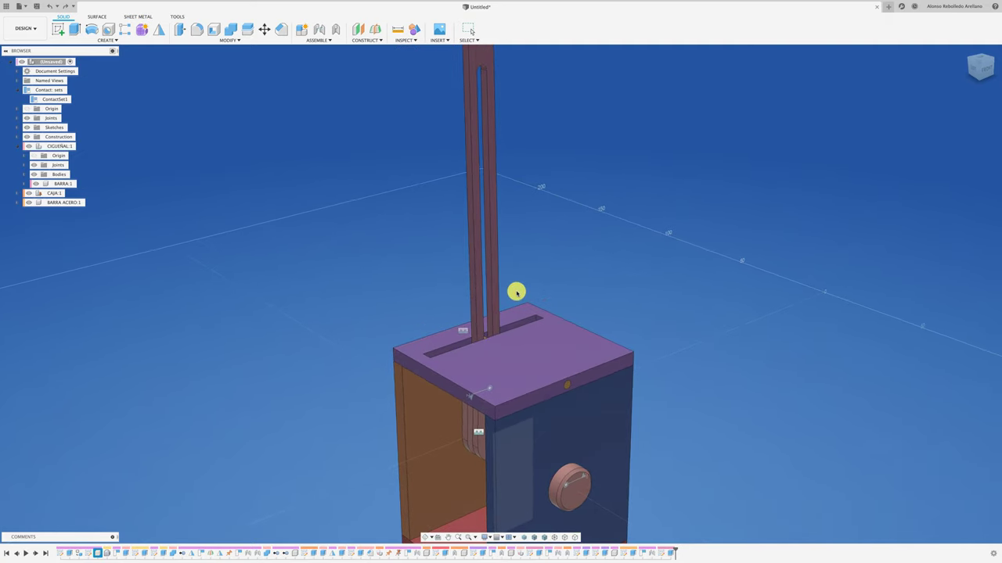
pyautogui.keyDown('shift'); pyautogui.moveTo(471, 306); pyautogui.dragTo(498, 377, button='middle'); pyautogui.keyUp('shift')
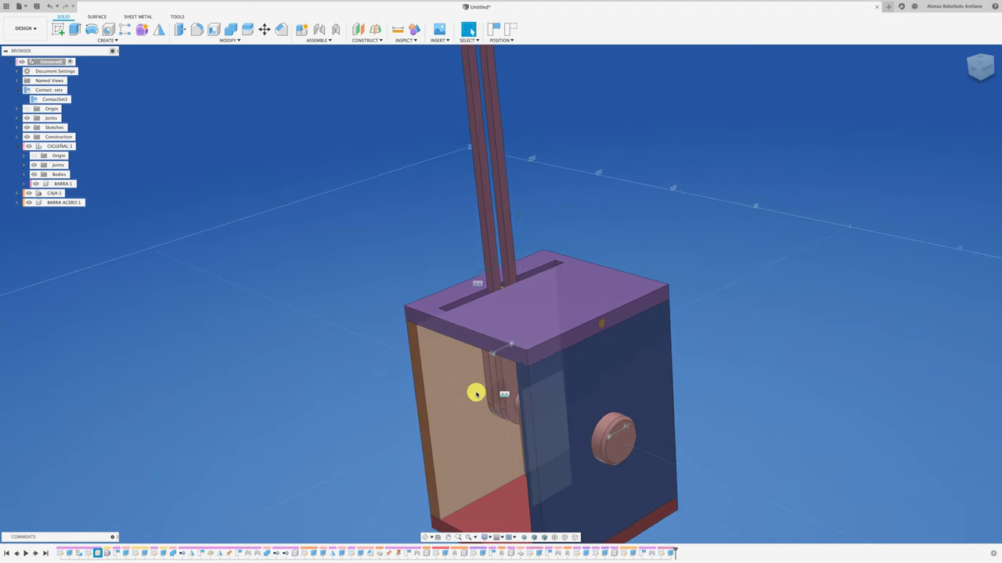
# Step: Tilt the lever bars left, delete ContactSet1, and turn off contact detection
pyautogui.moveTo(498, 378); pyautogui.dragTo(524, 369)
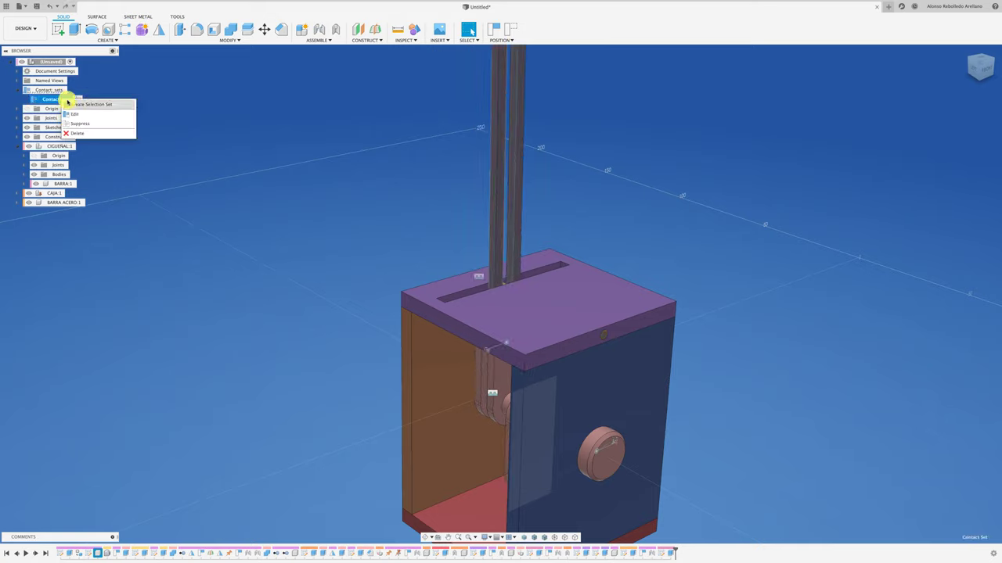
pyautogui.moveTo(127, 125); pyautogui.dragTo(103, 110)
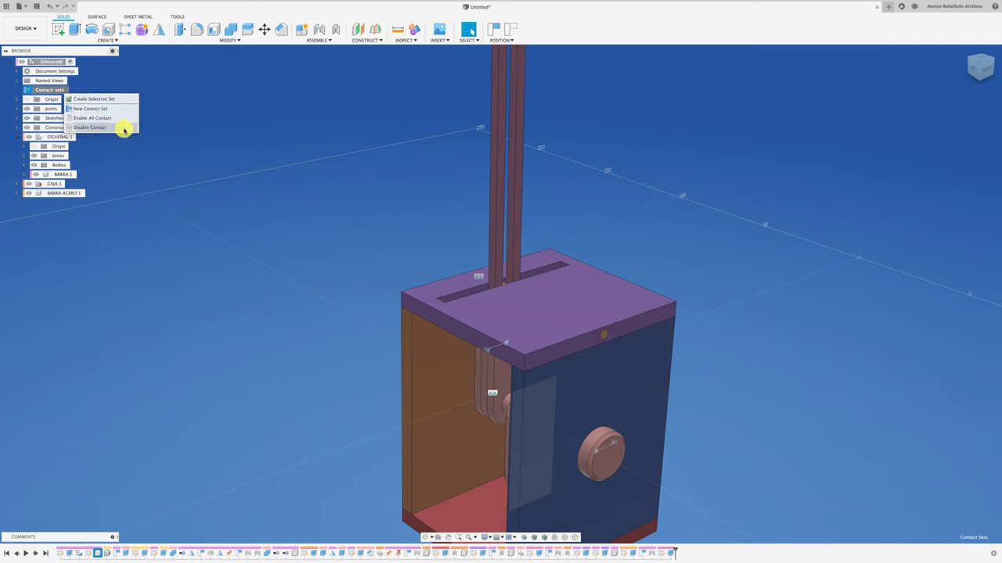
pyautogui.click(124, 129)
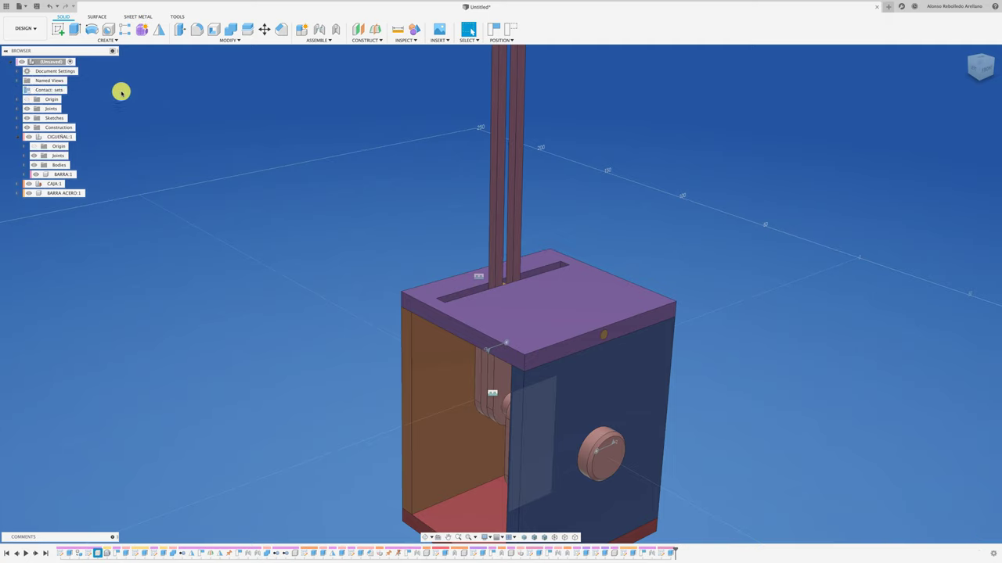
# Step: Create ContactSet2 pairing the lever bars with the box's top plate, then move the linkage to test
pyautogui.click(74, 104)
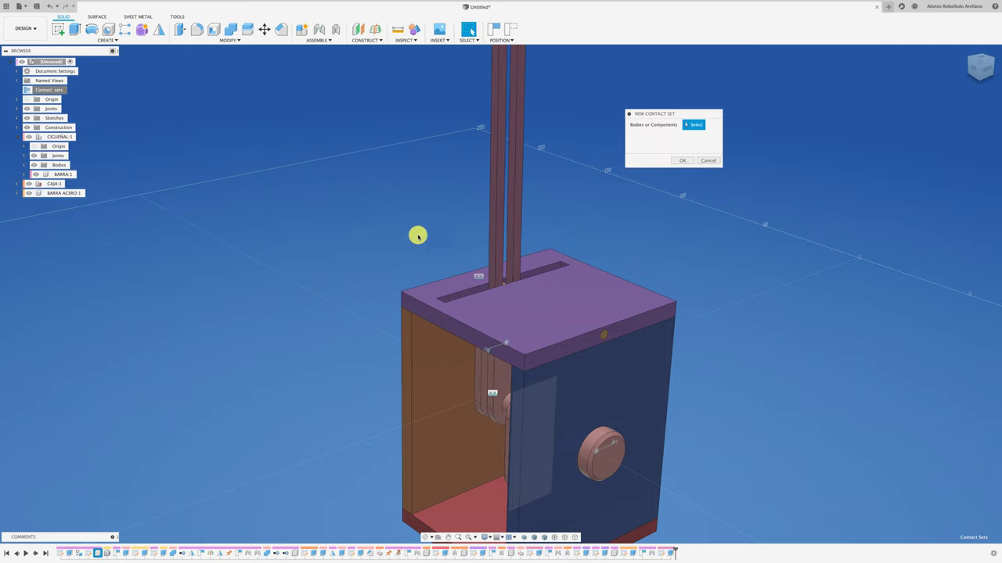
pyautogui.click(493, 266)
pyautogui.click(606, 336)
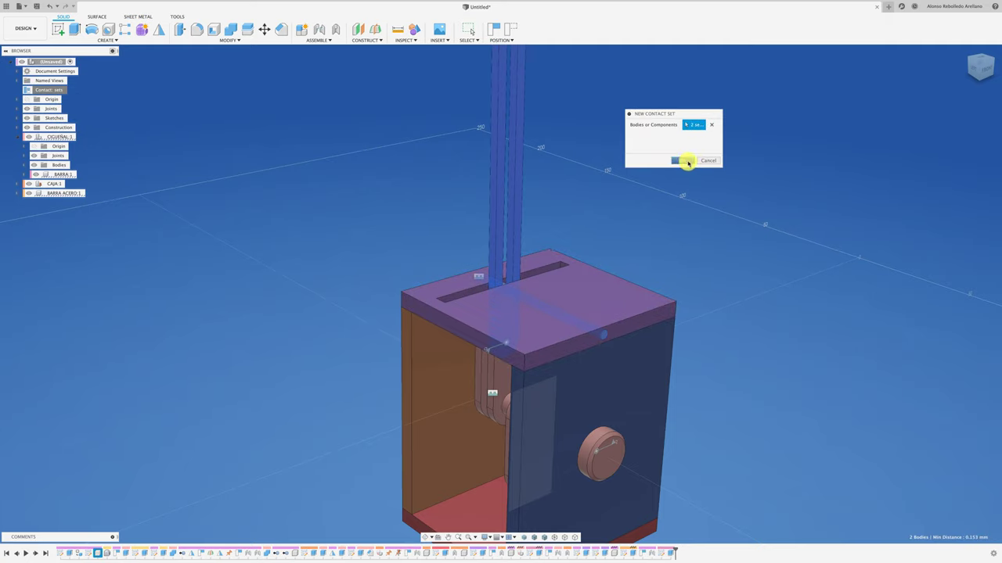
pyautogui.click(686, 161)
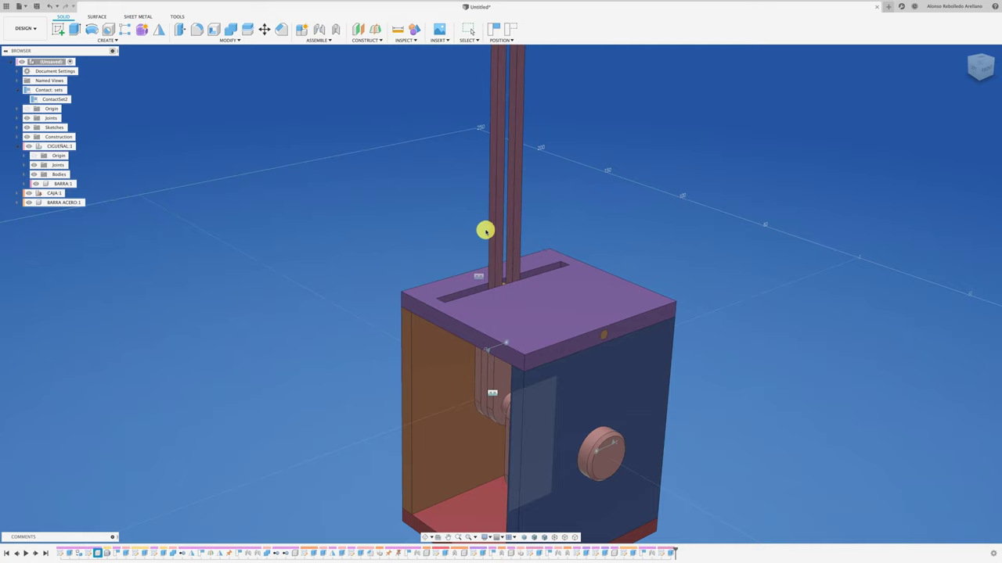
pyautogui.moveTo(500, 369); pyautogui.dragTo(489, 375)
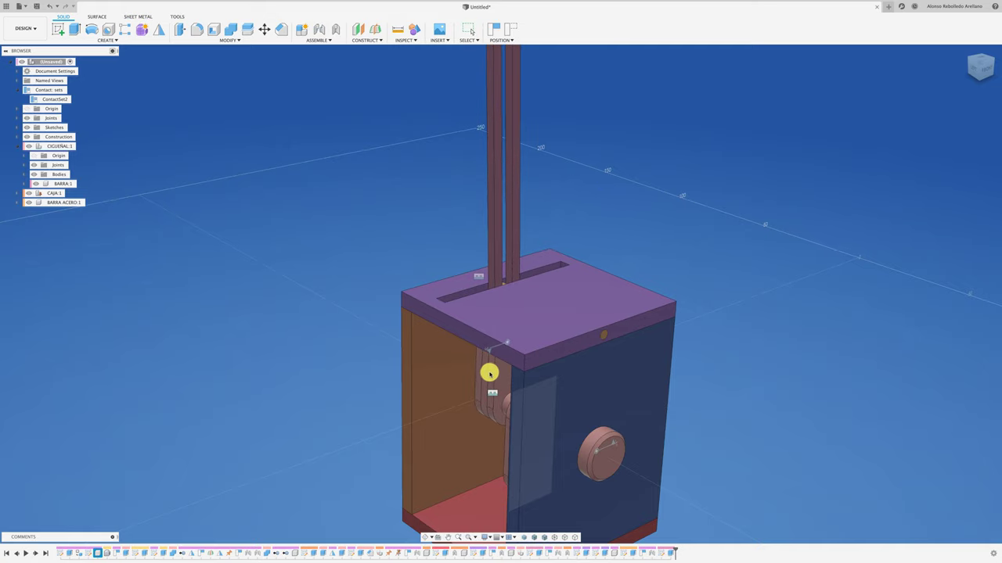
# Step: Run Animate Model from the crank handle disc to play the mechanism's motion
pyautogui.rightClick(600, 435)
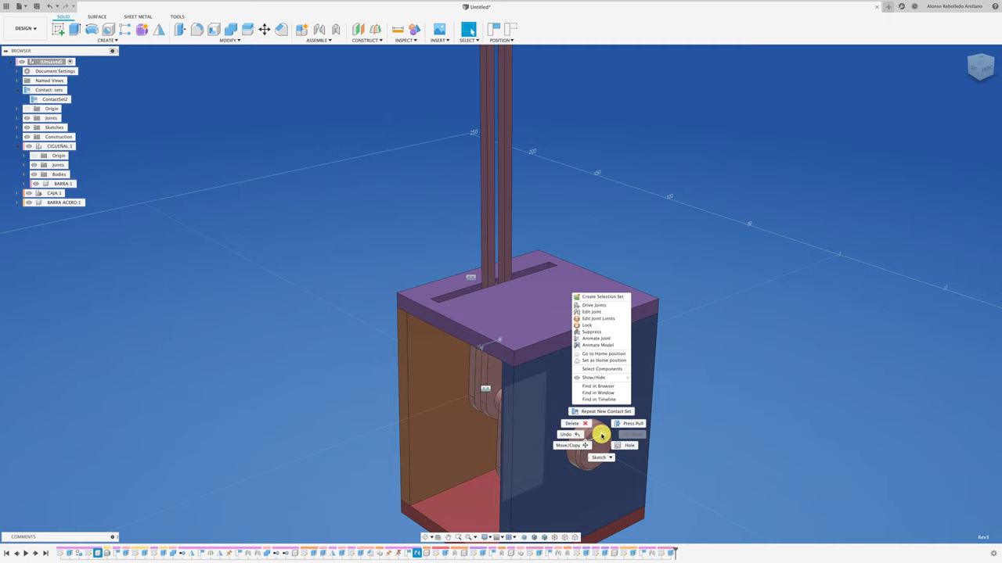
pyautogui.click(593, 346)
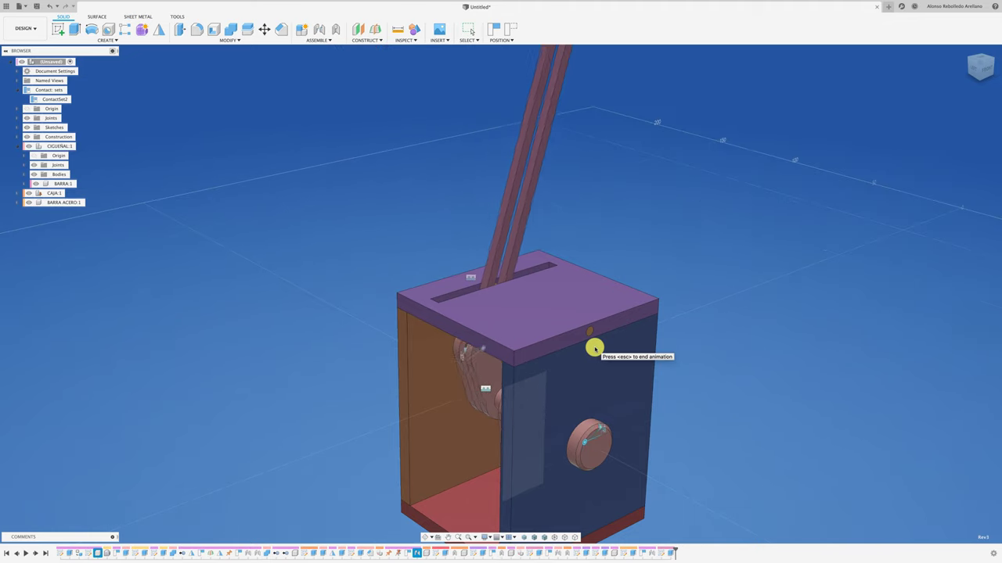
pyautogui.scroll(-5, 594, 346)
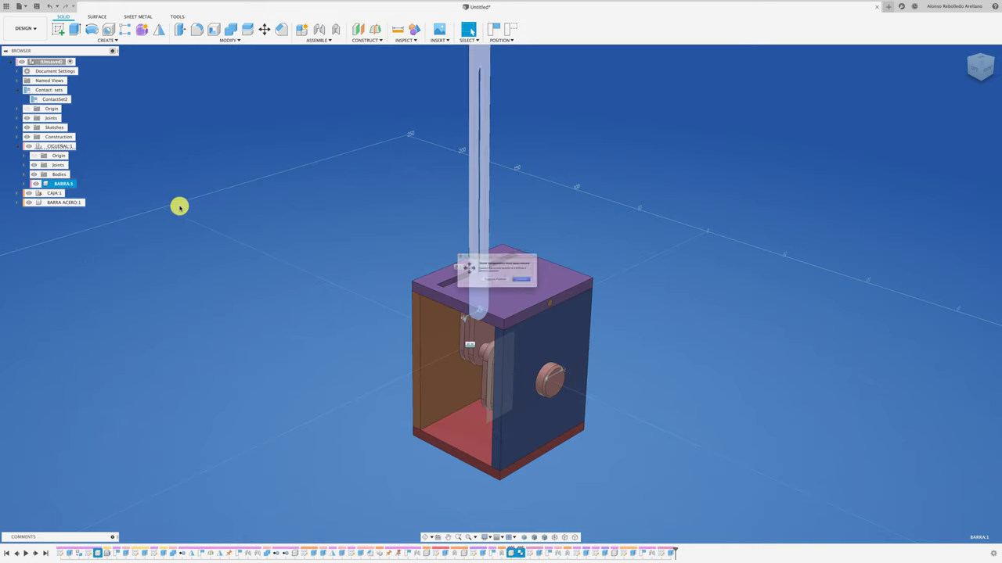
# Step: Paste a copy of the lever bar as BARRA:2, moved 15 mm along X from the original
pyautogui.click(479, 286)
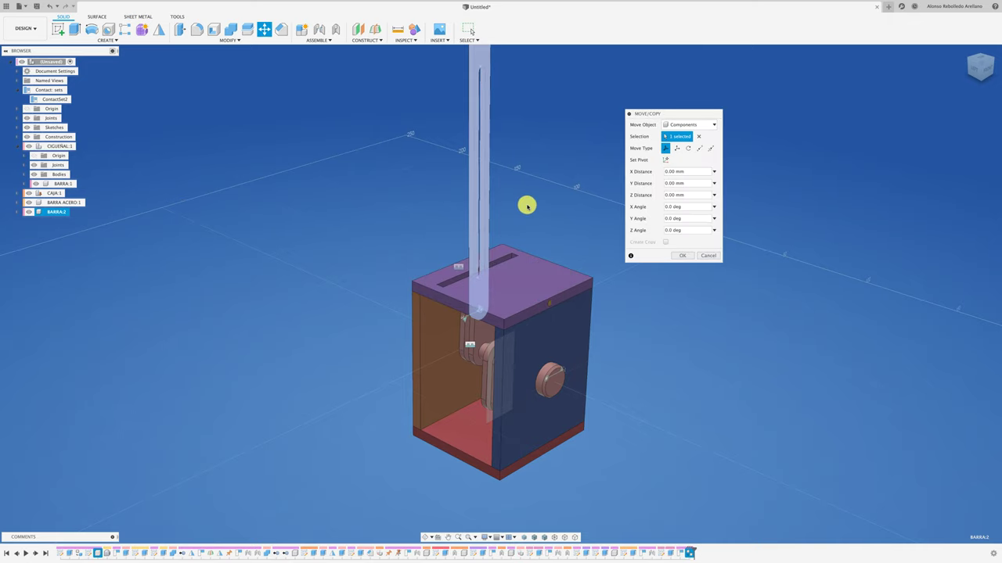
pyautogui.scroll(-2, 538, 219)
pyautogui.keyDown('shift'); pyautogui.moveTo(522, 250); pyautogui.dragTo(503, 266, button='middle'); pyautogui.keyUp('shift')
pyautogui.scroll(4, 490, 163)
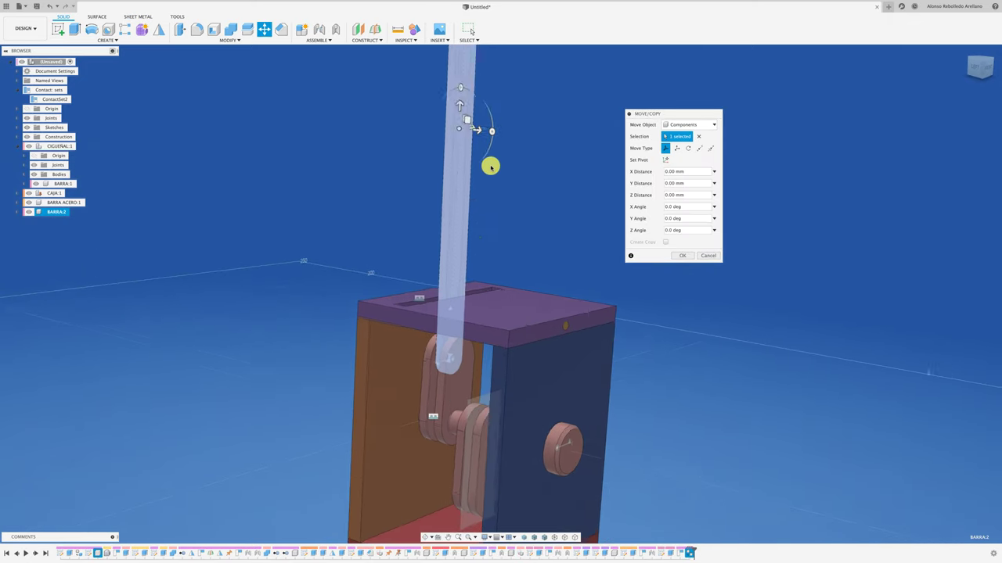
pyautogui.moveTo(481, 163); pyautogui.dragTo(519, 169)
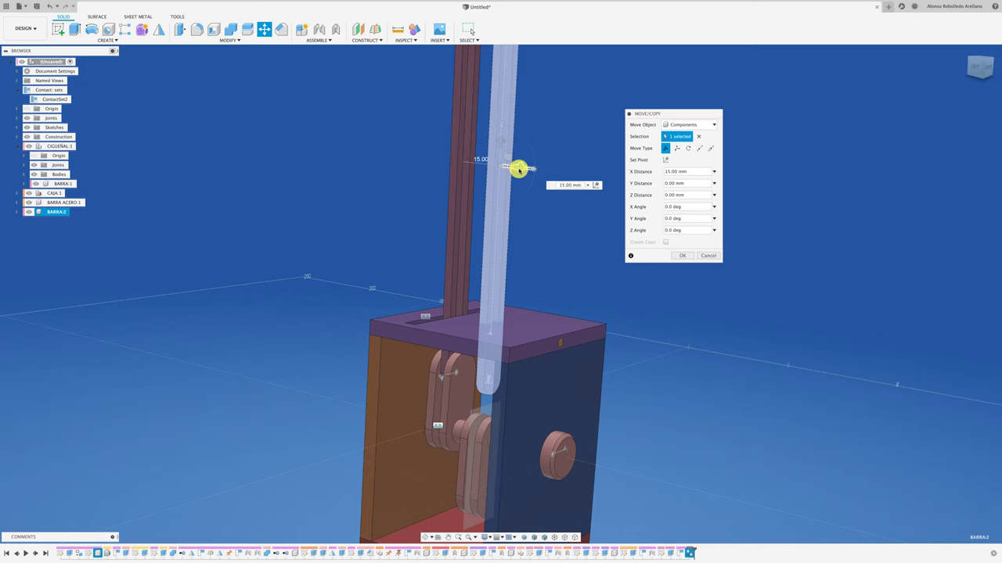
pyautogui.click(674, 256)
pyautogui.keyDown('shift'); pyautogui.moveTo(673, 255); pyautogui.dragTo(668, 258, button='middle'); pyautogui.keyUp('shift')
pyautogui.scroll(3, 667, 258)
# Step: Join BARRA:2 to the CIGUEÑAL:1 crankshaft pin with a revolute joint
pyautogui.press('j')
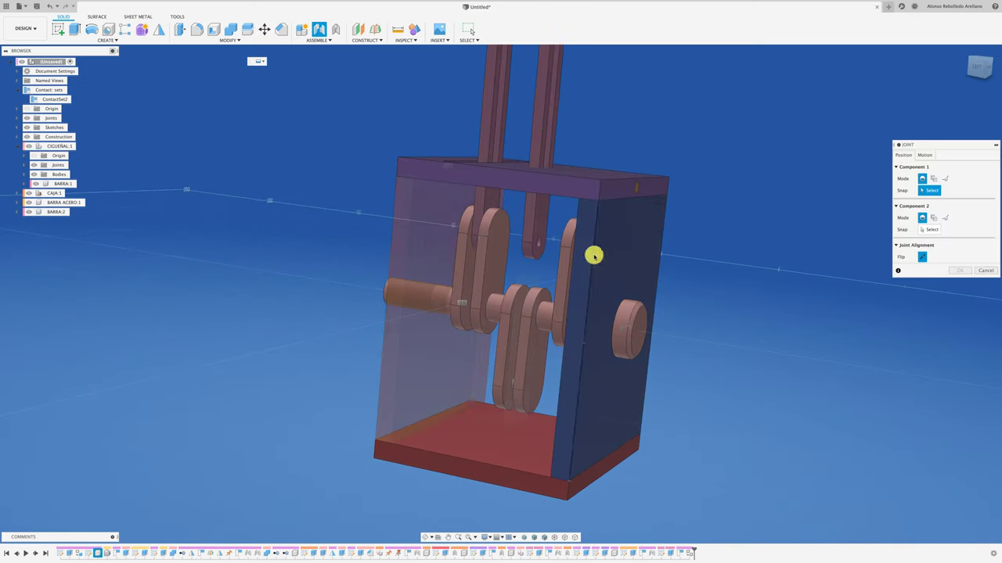
pyautogui.click(539, 246)
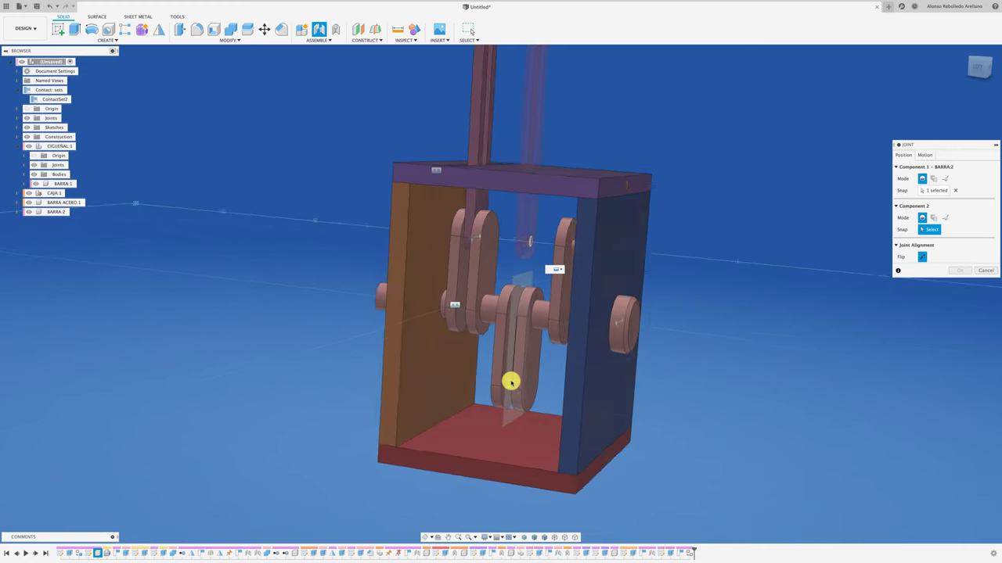
pyautogui.keyDown('shift'); pyautogui.moveTo(509, 384); pyautogui.dragTo(502, 392, button='middle'); pyautogui.keyUp('shift')
pyautogui.click(497, 390)
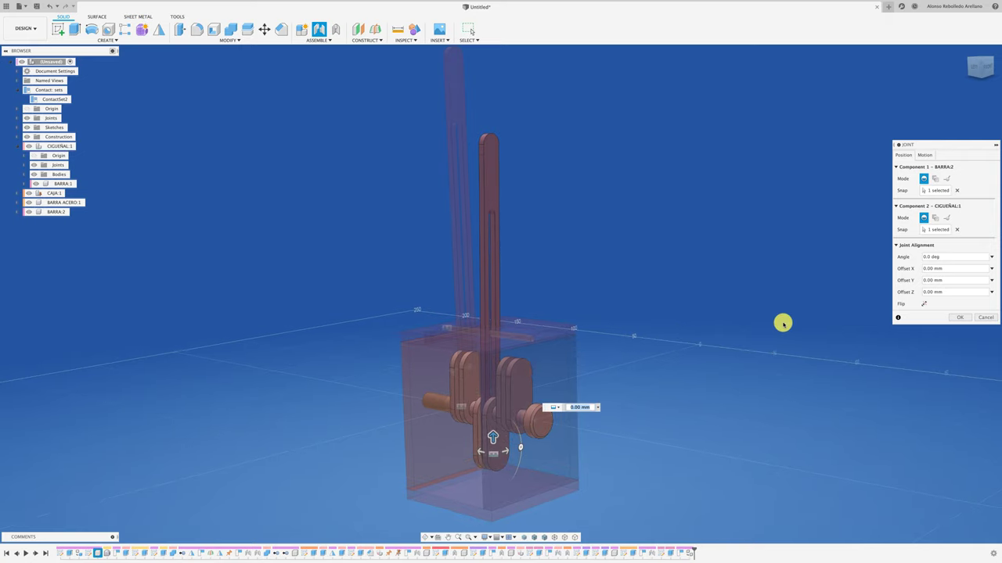
pyautogui.click(926, 156)
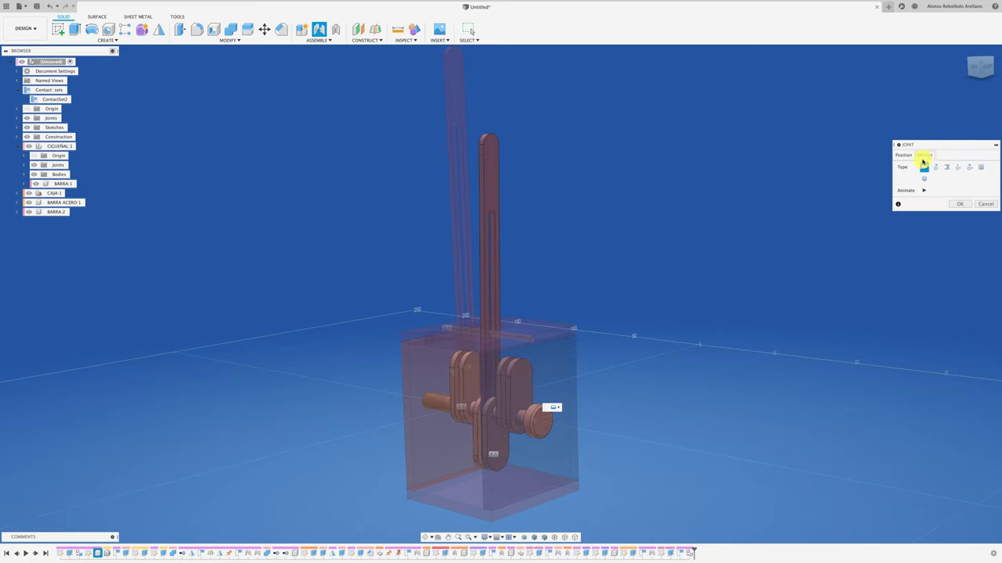
pyautogui.click(938, 168)
pyautogui.click(960, 203)
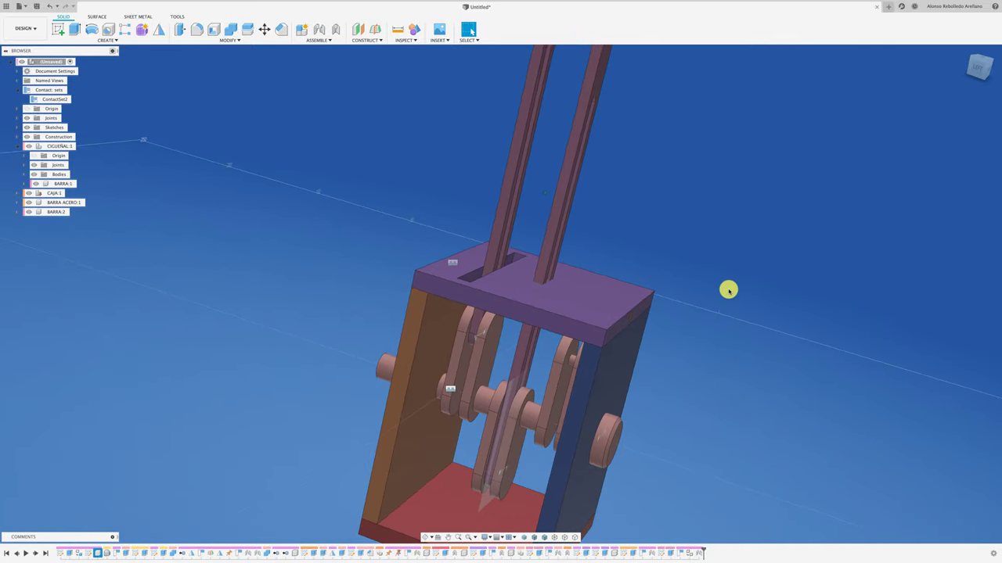
# Step: Test the new lever from the front view, then return to the home view
pyautogui.click(979, 70)
pyautogui.moveTo(540, 160); pyautogui.dragTo(521, 155)
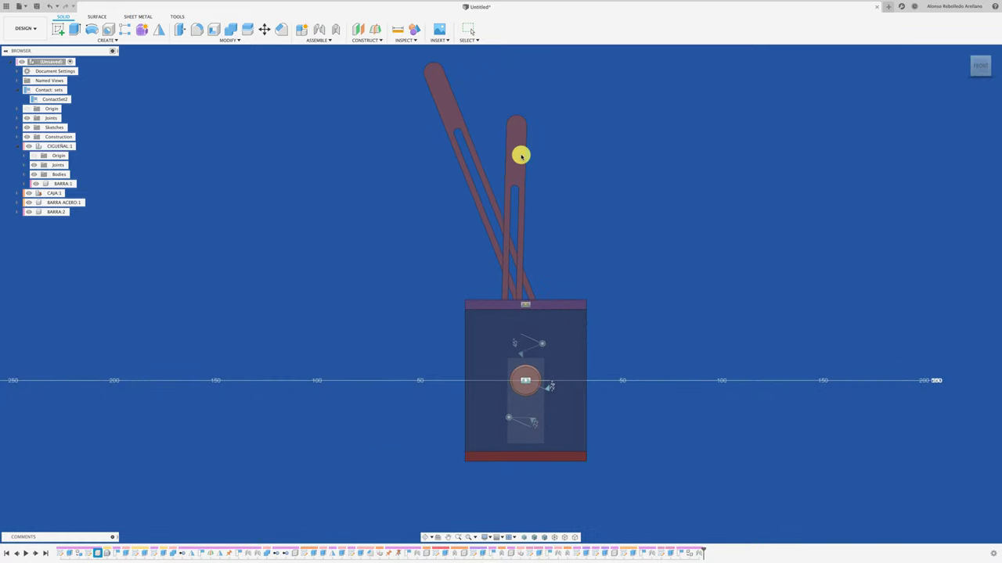
pyautogui.press('F6')
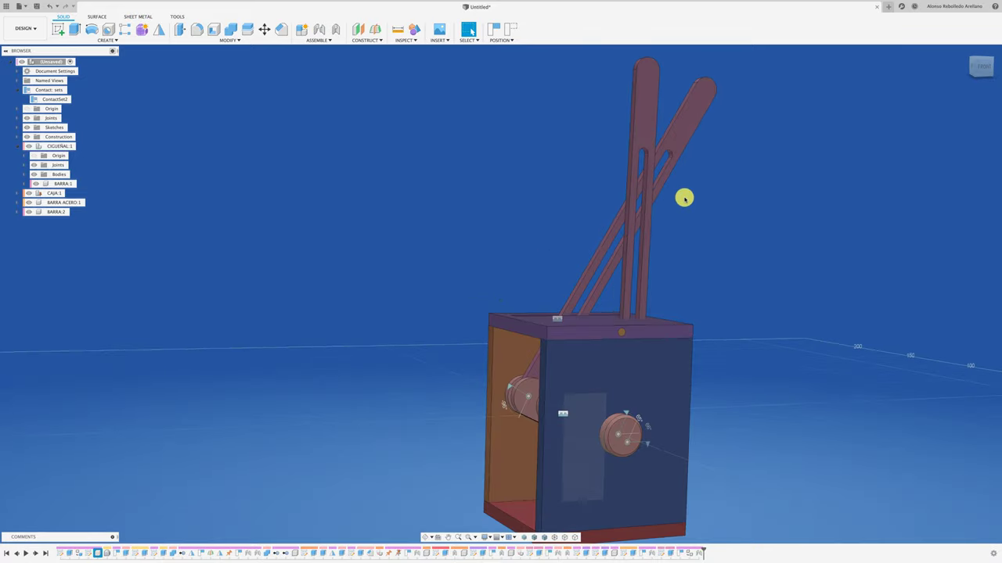
pyautogui.moveTo(591, 288)
pyautogui.keyDown('shift'); pyautogui.mouseDown(button='middle')
pyautogui.moveTo(532, 326)
pyautogui.moveTo(681, 281)
pyautogui.mouseUp(button='middle'); pyautogui.keyUp('shift')
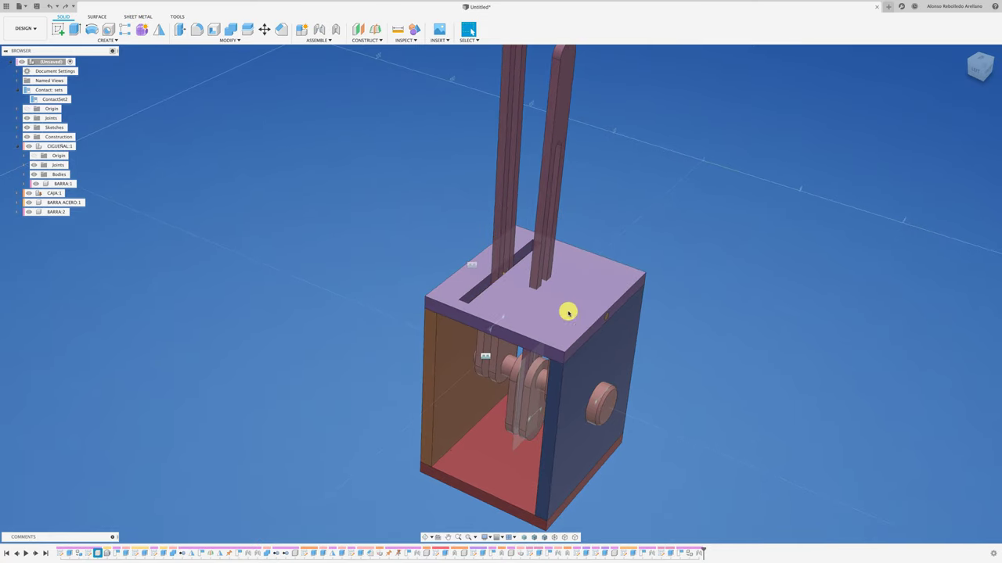
# Step: Mirror the lid slot's faces across the box's mid plane to create a second slot
pyautogui.click(161, 30)
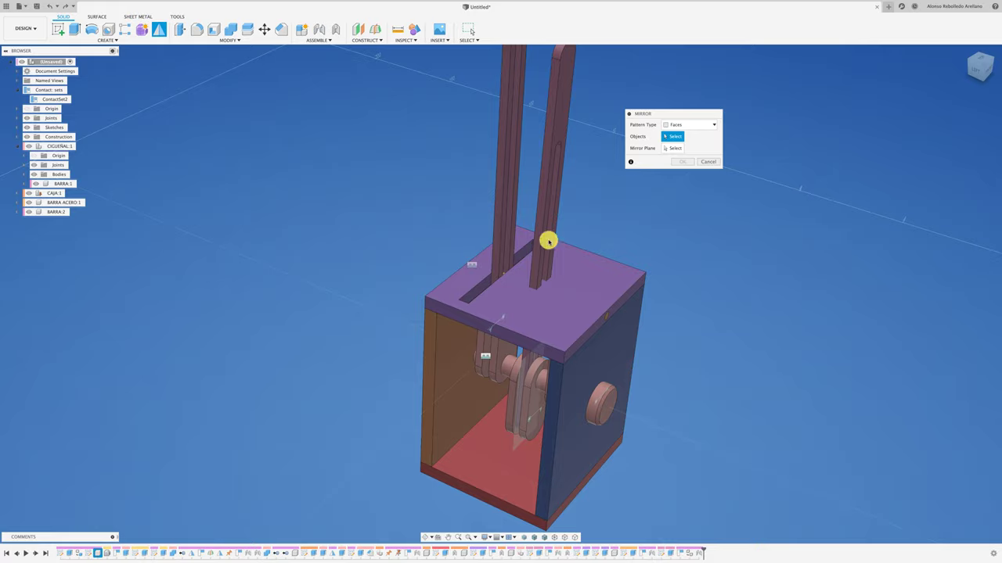
pyautogui.keyDown('shift'); pyautogui.moveTo(485, 288); pyautogui.dragTo(476, 306, button='middle'); pyautogui.keyUp('shift')
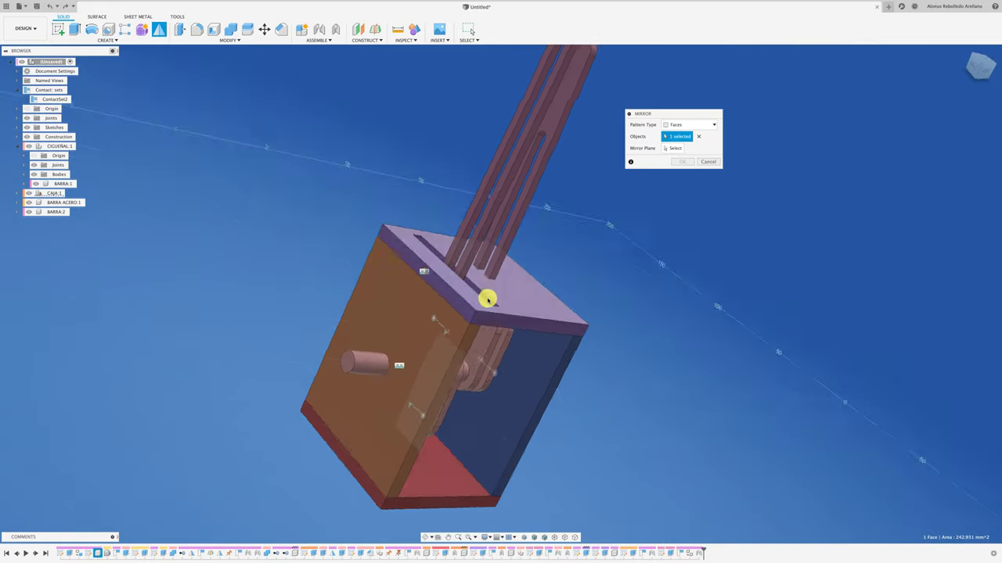
pyautogui.click(469, 288)
pyautogui.scroll(3, 427, 261)
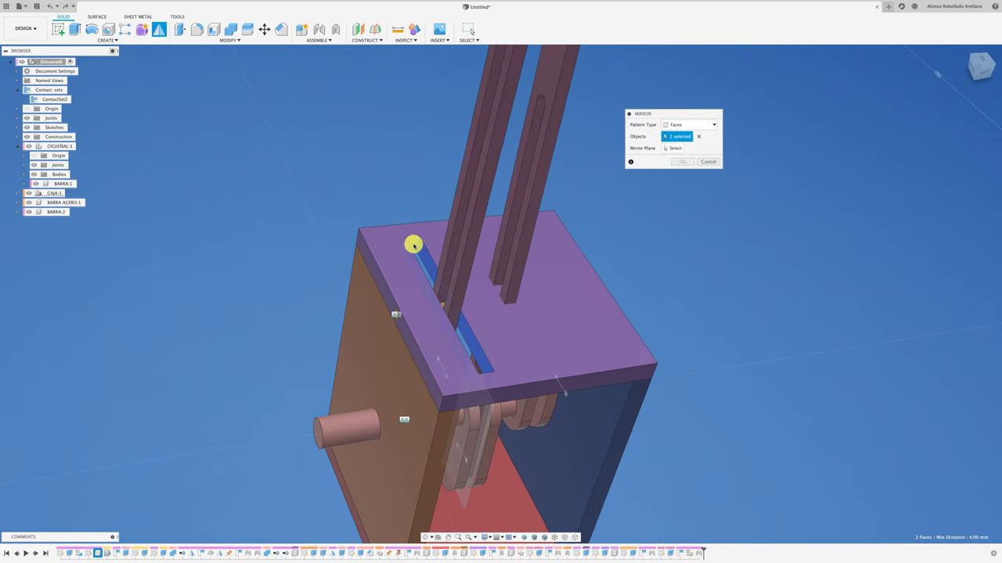
pyautogui.click(413, 244)
pyautogui.moveTo(413, 245)
pyautogui.keyDown('shift'); pyautogui.mouseDown(button='middle')
pyautogui.moveTo(500, 304)
pyautogui.moveTo(675, 190)
pyautogui.moveTo(673, 154)
pyautogui.moveTo(587, 381)
pyautogui.moveTo(635, 460)
pyautogui.mouseUp(button='middle'); pyautogui.keyUp('shift')
pyautogui.click(675, 148)
pyautogui.click(634, 462)
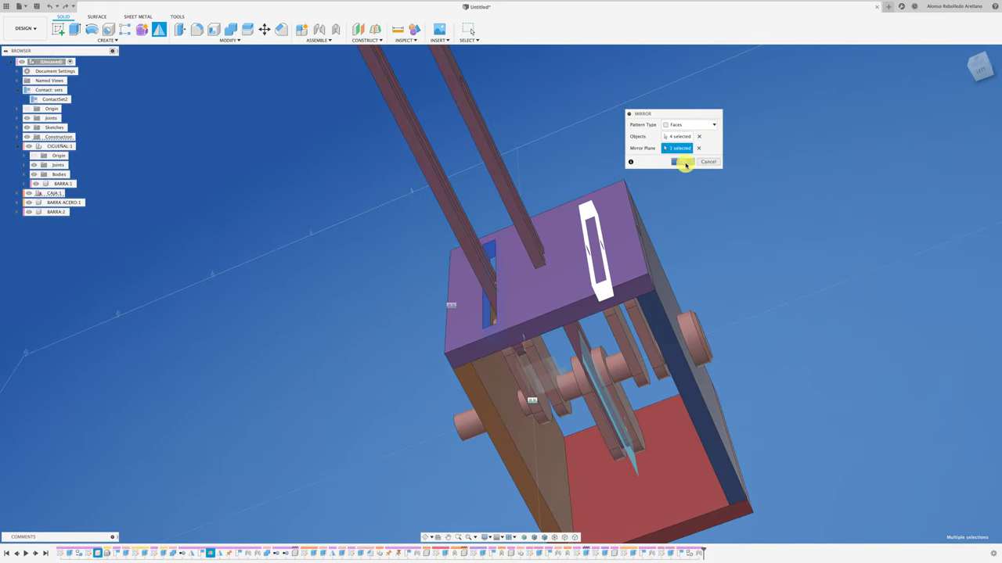
pyautogui.press('Return')
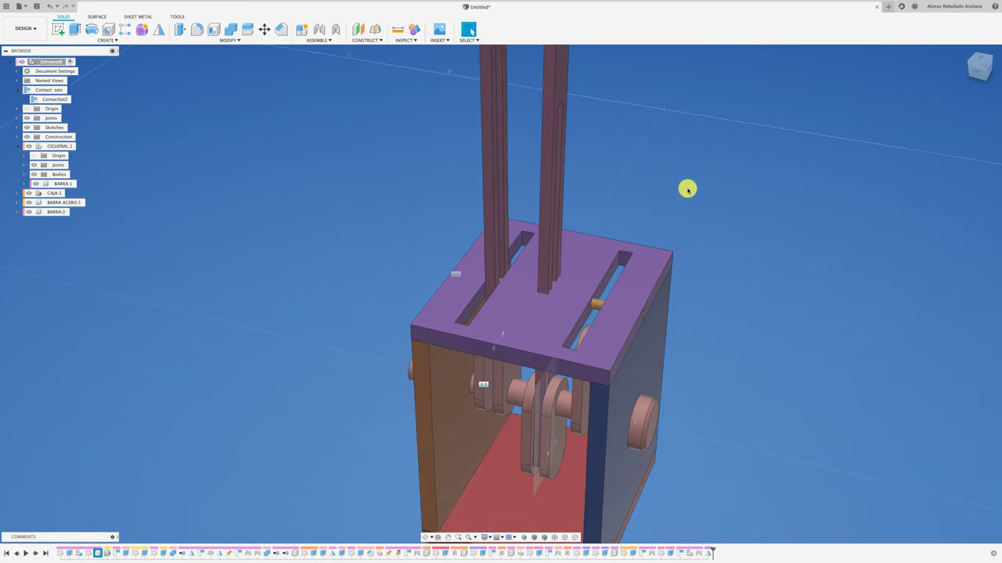
pyautogui.keyDown('shift'); pyautogui.moveTo(687, 189); pyautogui.dragTo(468, 288, button='middle'); pyautogui.keyUp('shift')
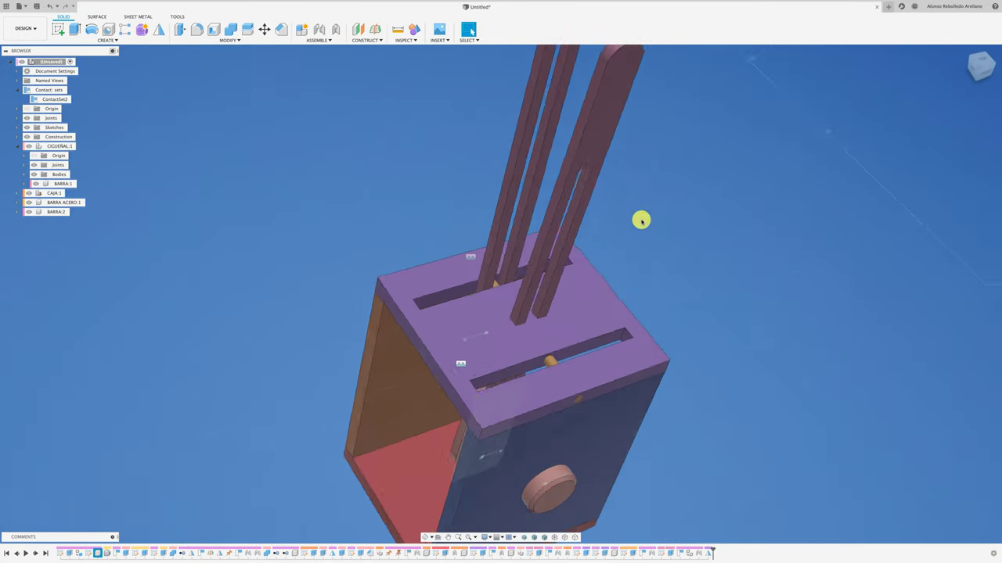
# Step: Sketch on the box top with two vertical lines joining the left and right slot ends
pyautogui.click(458, 314)
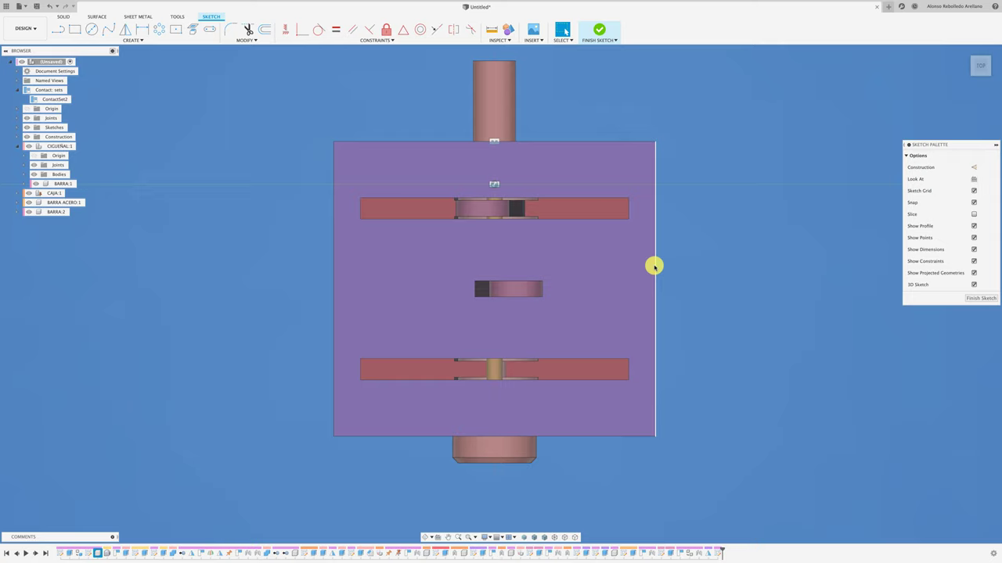
pyautogui.press('l')
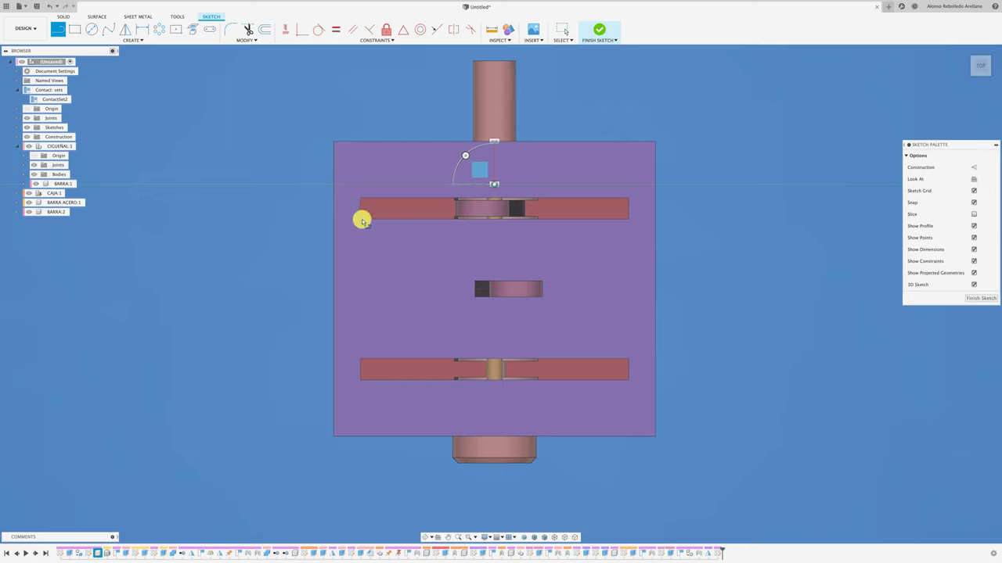
pyautogui.click(359, 219)
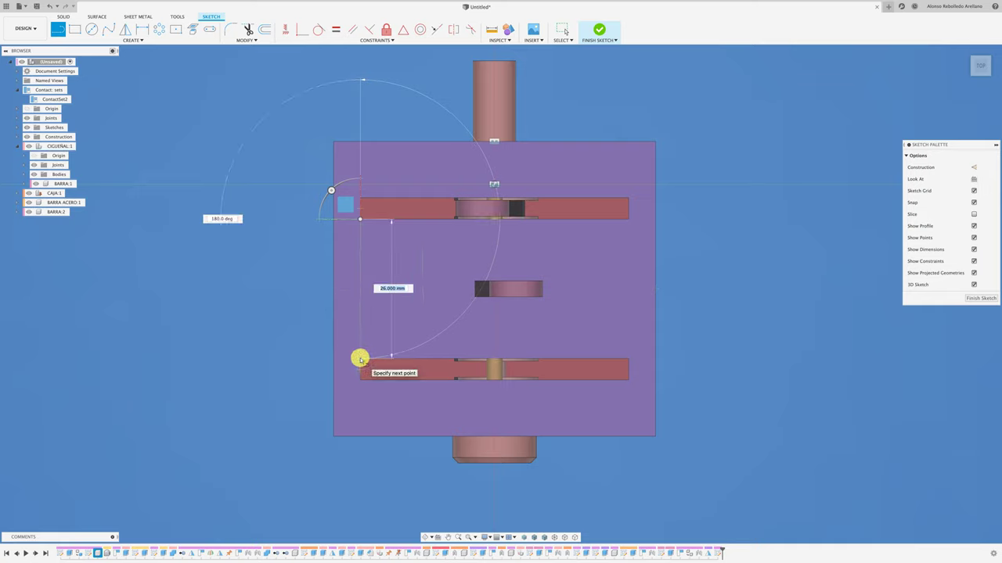
pyautogui.click(360, 359)
pyautogui.press('Escape')
pyautogui.press('l')
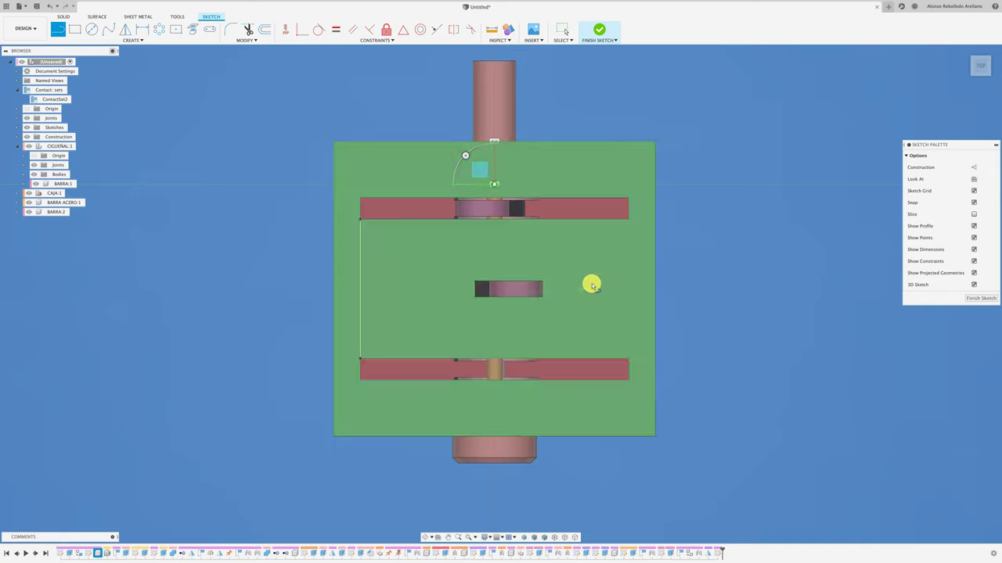
pyautogui.click(629, 219)
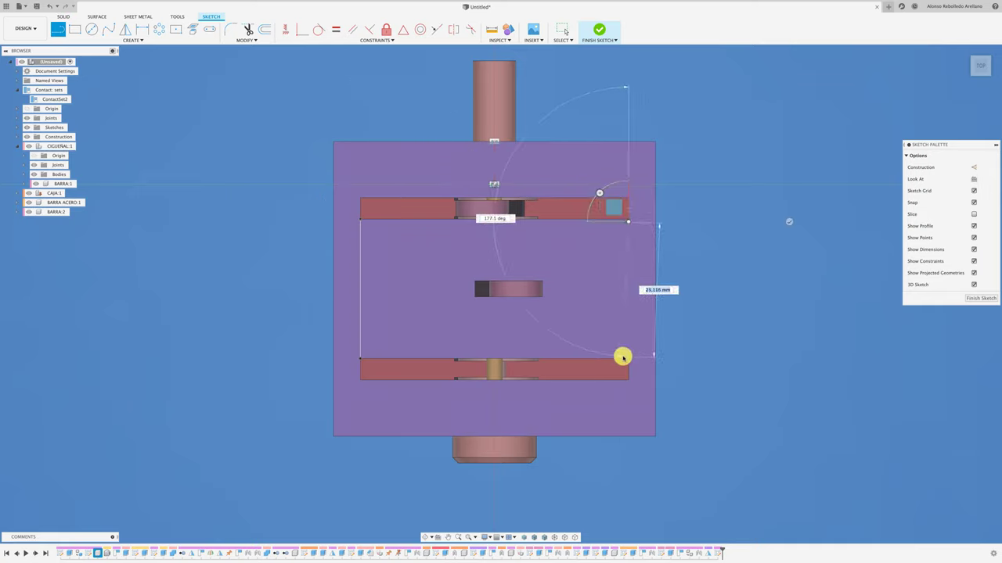
pyautogui.click(628, 359)
pyautogui.press('Escape')
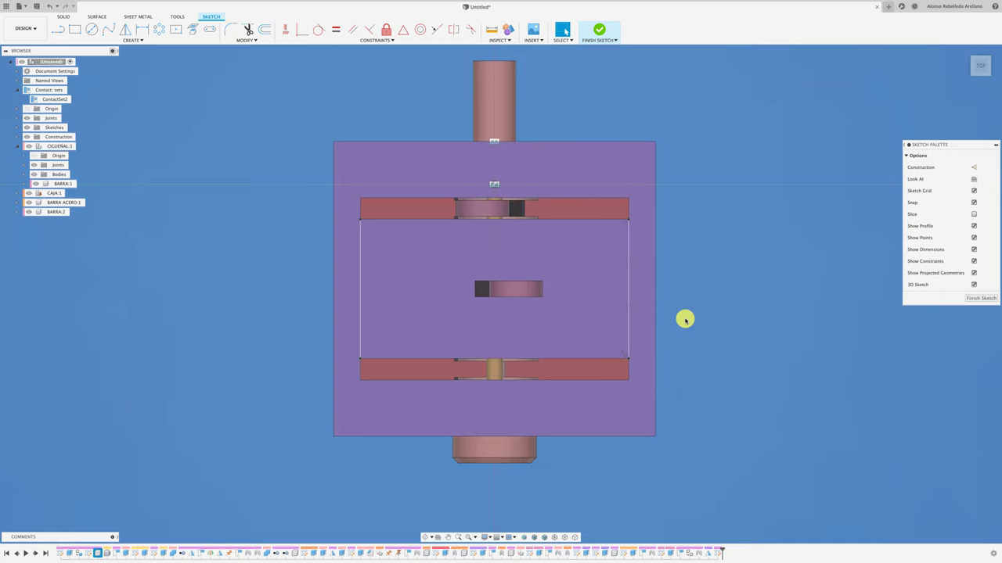
# Step: Draw a 50 mm horizontal line across the rectangle between the vertical edges' midpoints
pyautogui.click(629, 288)
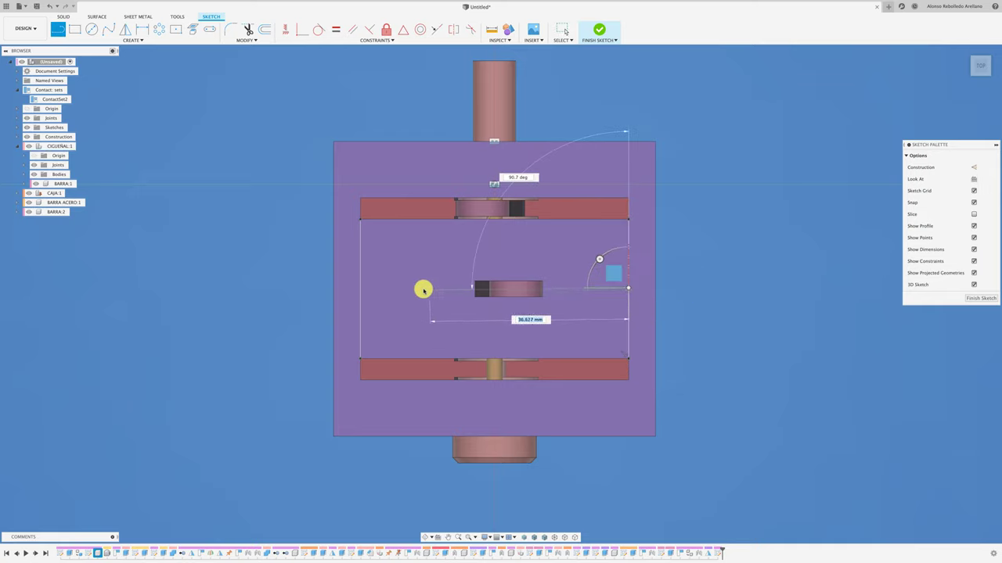
pyautogui.click(360, 289)
pyautogui.press('Escape')
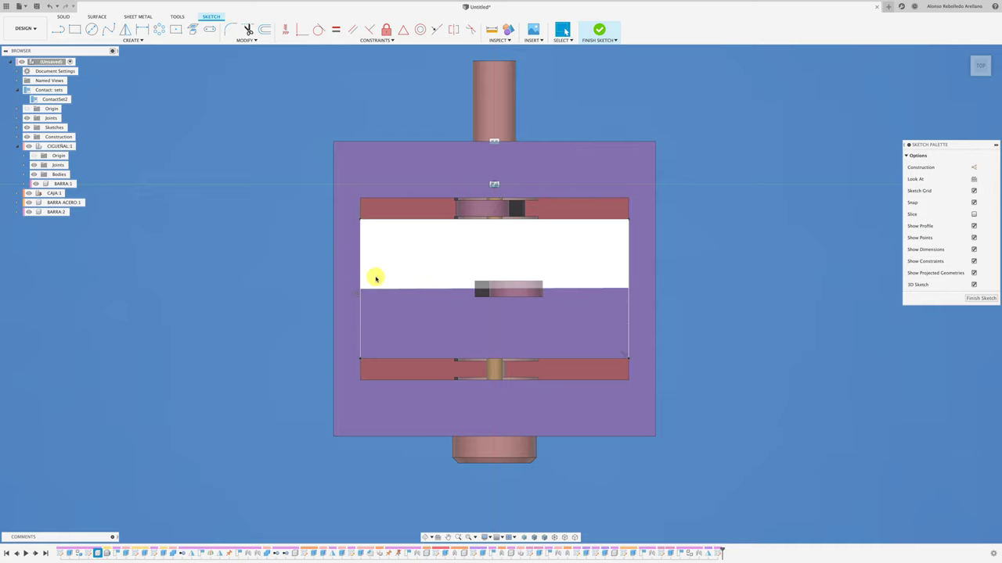
pyautogui.moveTo(548, 269)
pyautogui.keyDown('shift'); pyautogui.mouseDown(button='middle')
pyautogui.moveTo(527, 316)
pyautogui.moveTo(512, 320)
pyautogui.moveTo(587, 308)
pyautogui.mouseUp(button='middle'); pyautogui.keyUp('shift')
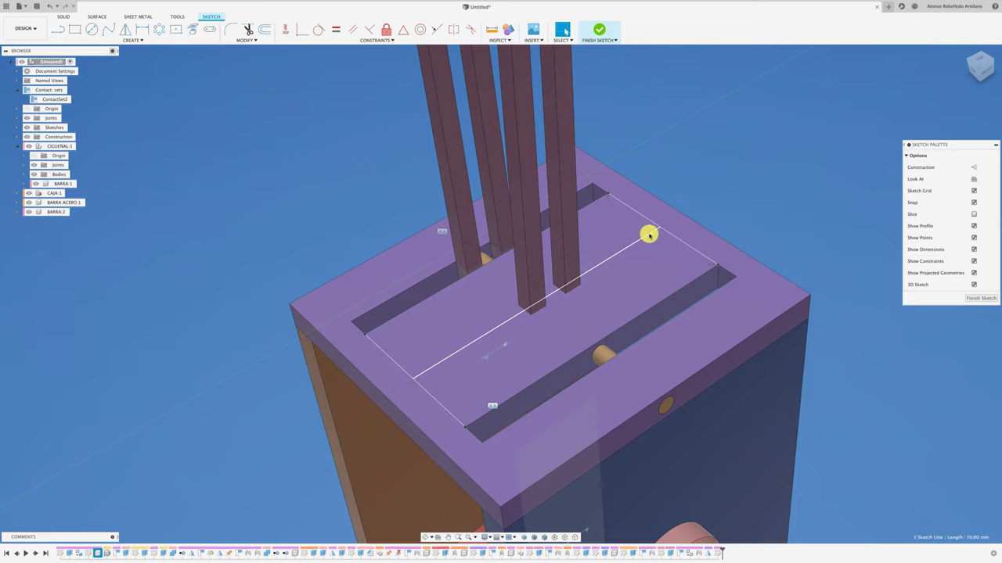
# Step: Make the diagonal a construction line and project the two bars' outlines into the sketch
pyautogui.click(649, 235)
pyautogui.click(973, 168)
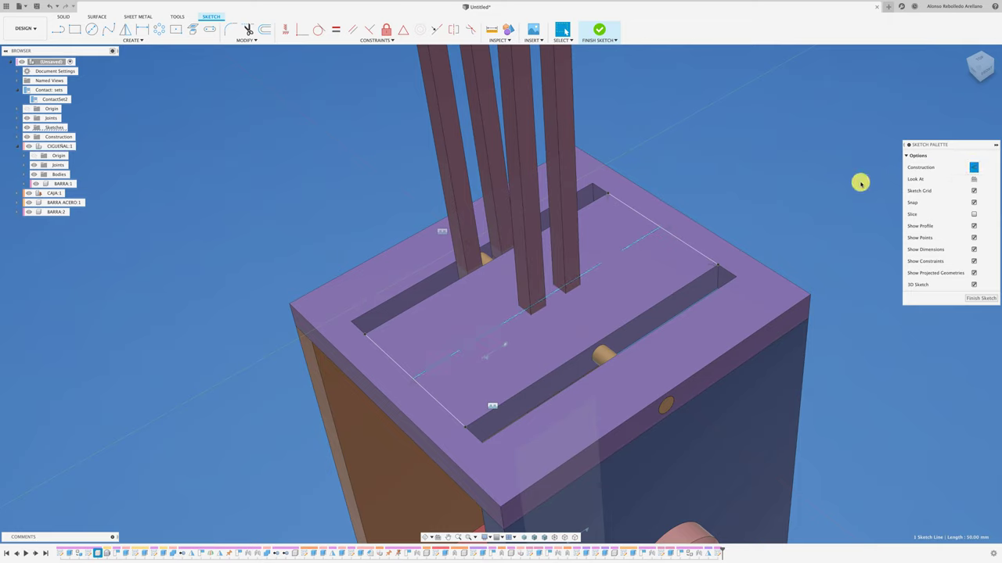
pyautogui.press('l')
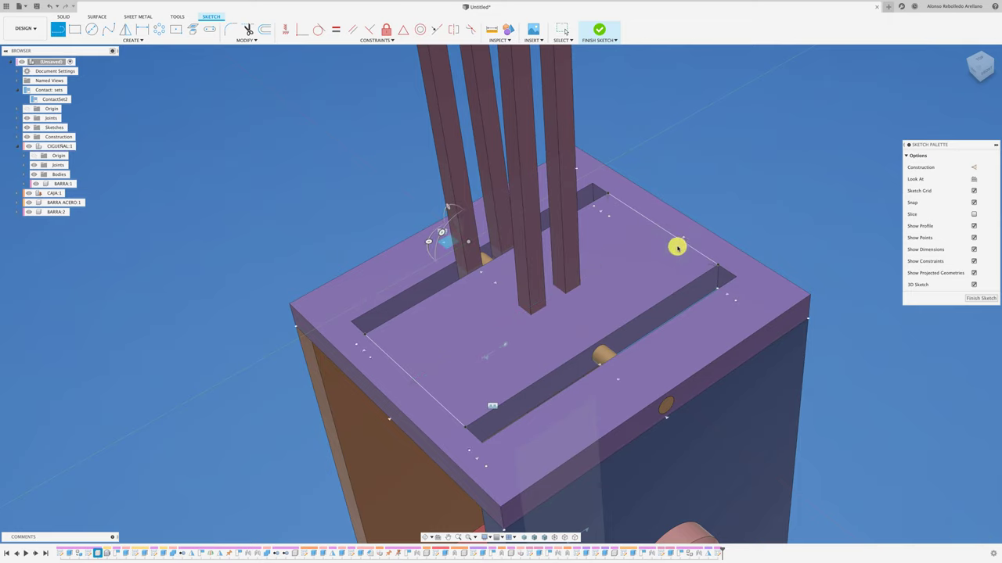
pyautogui.press('p')
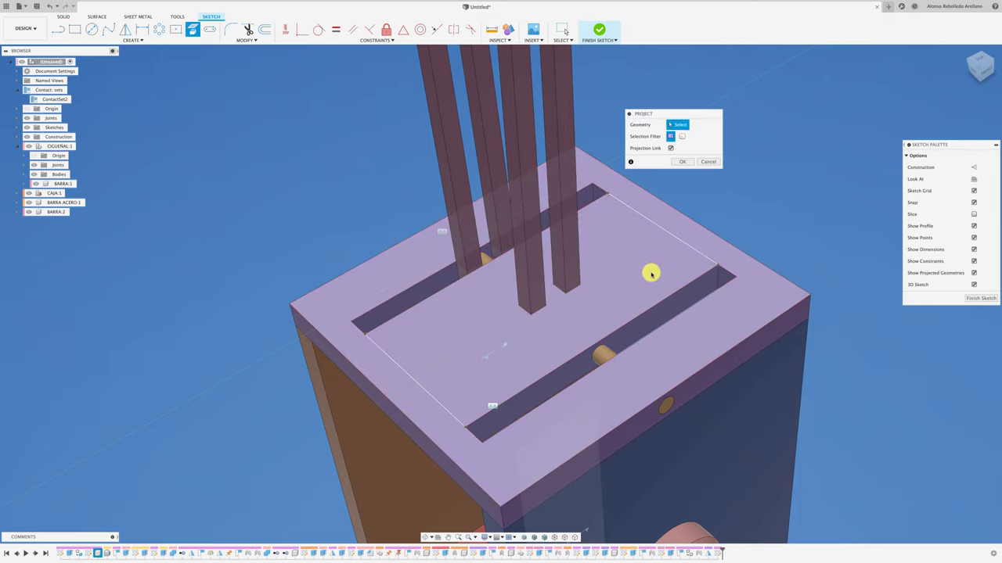
pyautogui.click(574, 287)
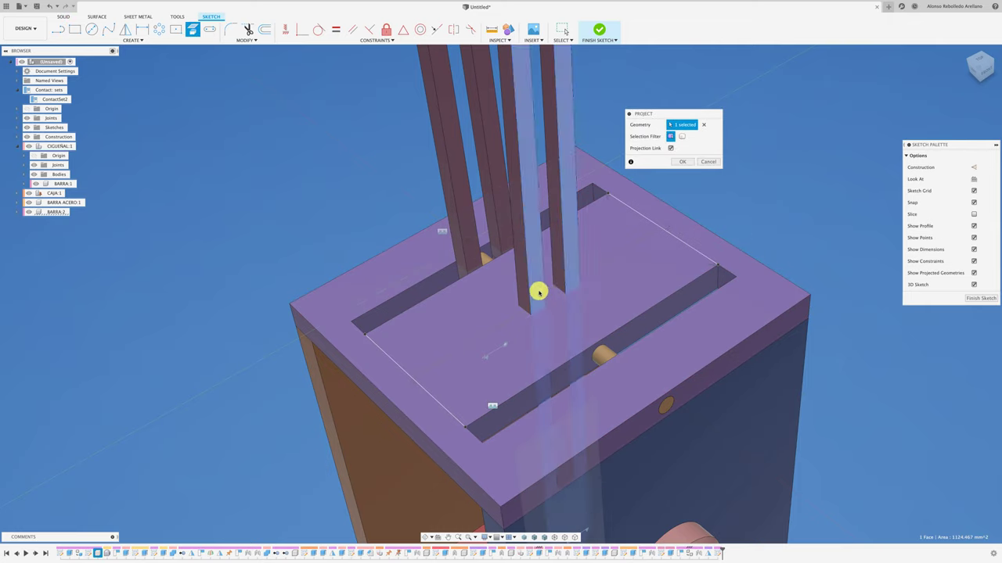
pyautogui.click(520, 305)
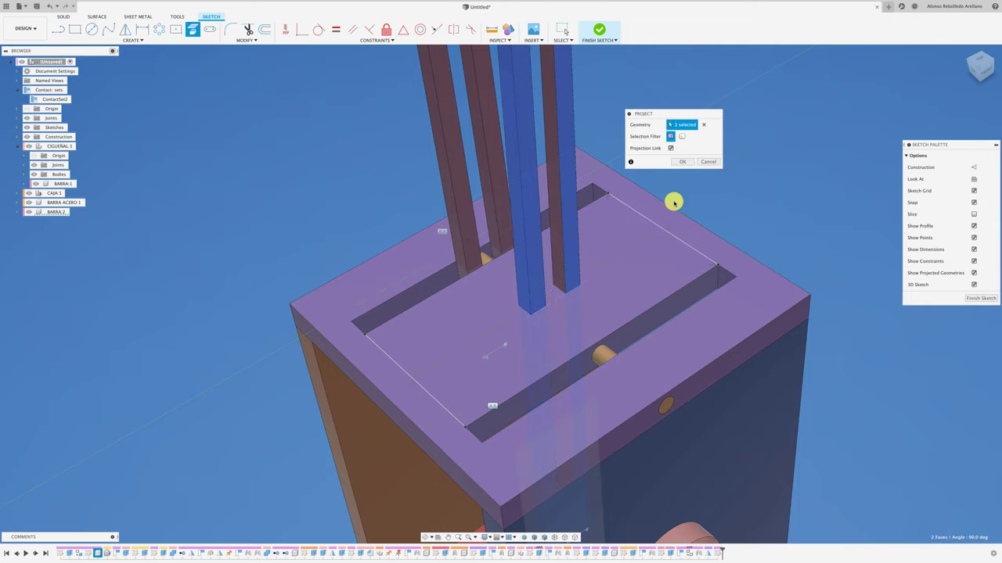
pyautogui.click(683, 162)
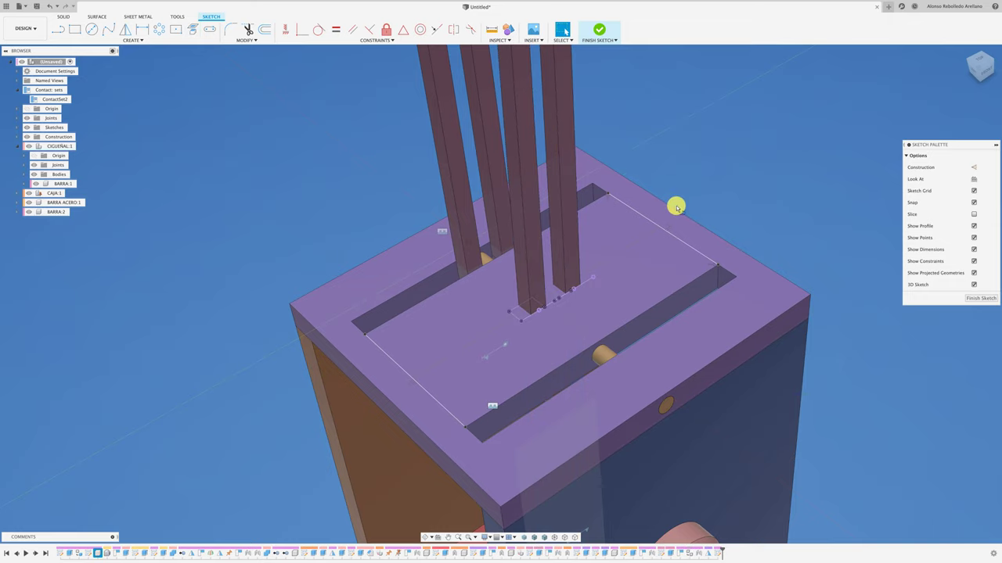
# Step: Sketch lines along the slot from its corner beside the projected bars
pyautogui.press('l')
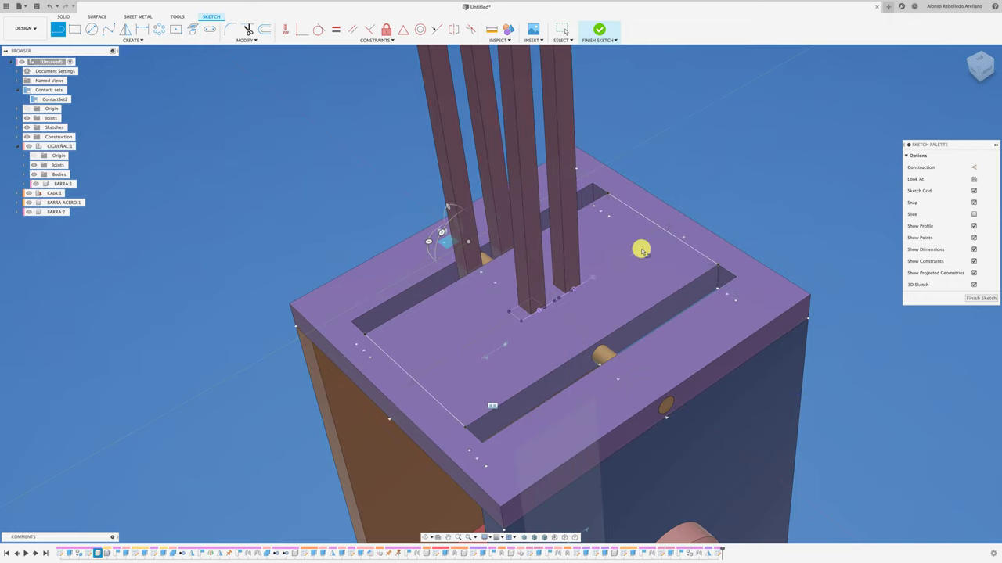
pyautogui.click(666, 234)
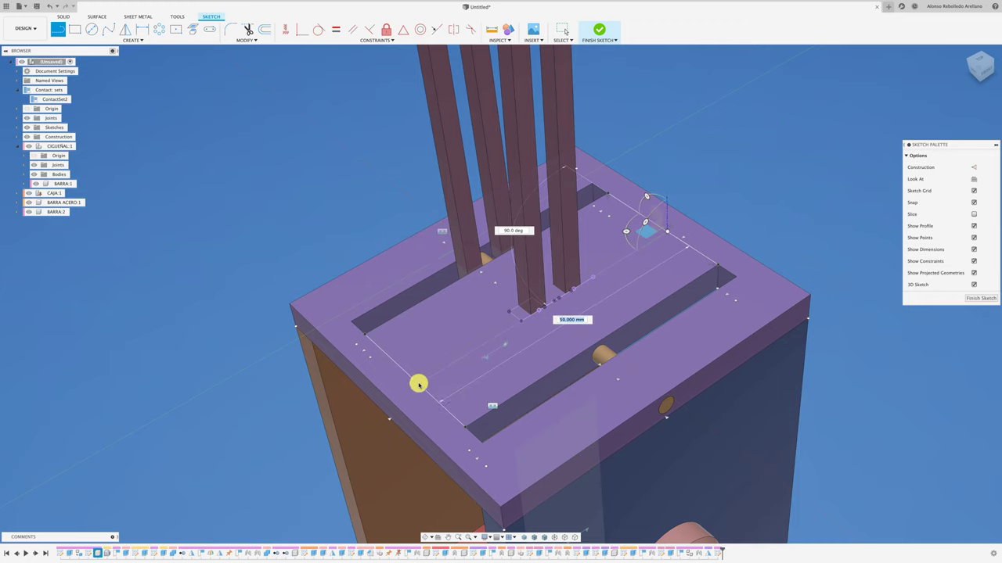
pyautogui.click(419, 383)
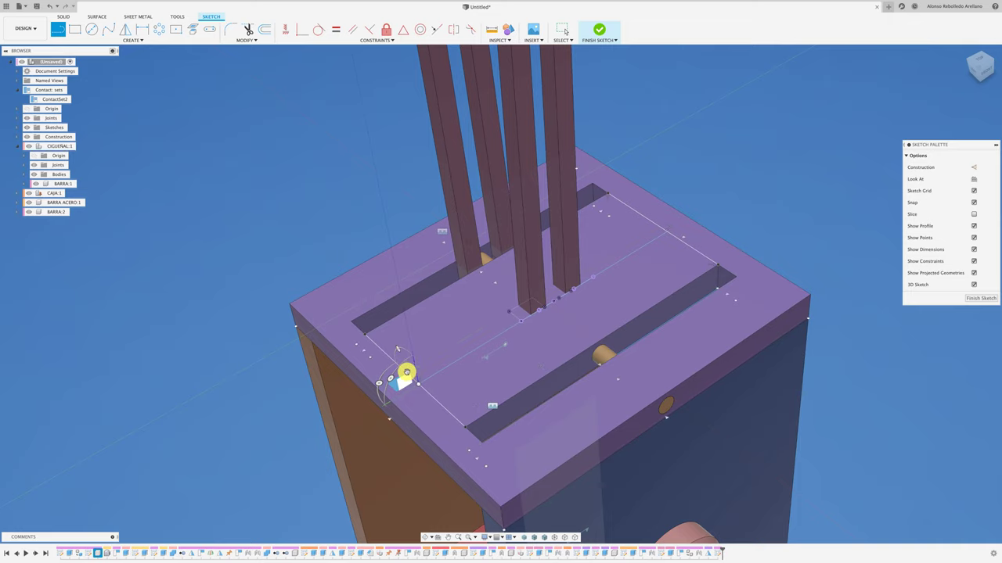
pyautogui.keyDown('shift'); pyautogui.moveTo(429, 371); pyautogui.dragTo(451, 377, button='middle'); pyautogui.keyUp('shift')
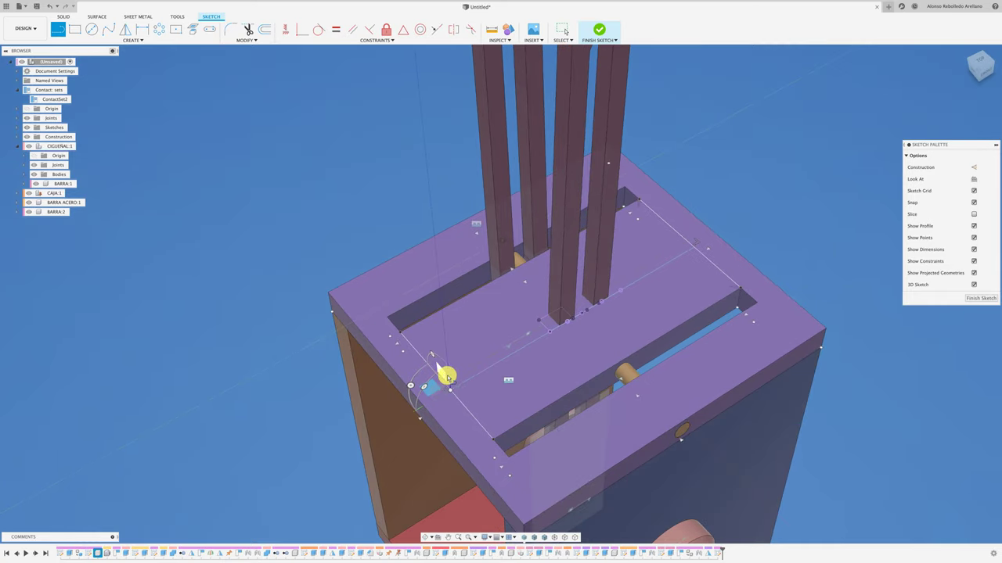
pyautogui.moveTo(538, 319); pyautogui.dragTo(321, 447)
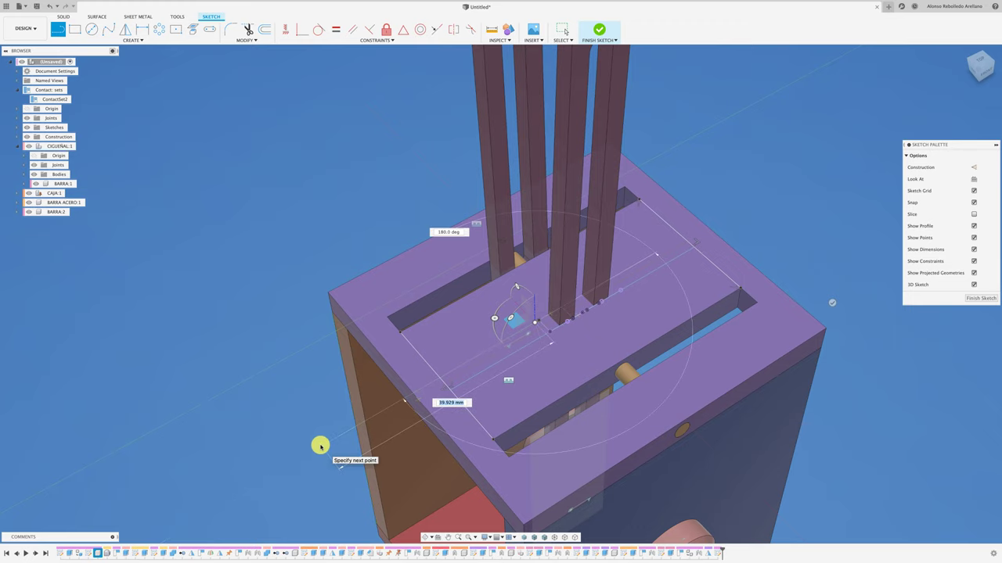
pyautogui.moveTo(579, 381)
pyautogui.keyDown('shift'); pyautogui.mouseDown(button='middle')
pyautogui.moveTo(528, 394)
pyautogui.moveTo(488, 345)
pyautogui.mouseUp(button='middle'); pyautogui.keyUp('shift')
pyautogui.press('Escape')
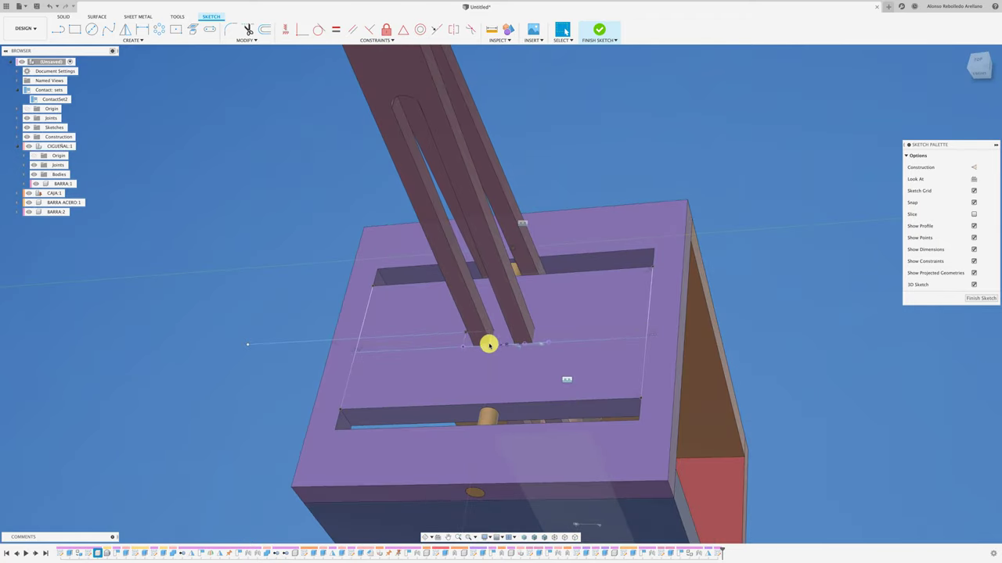
pyautogui.press('l')
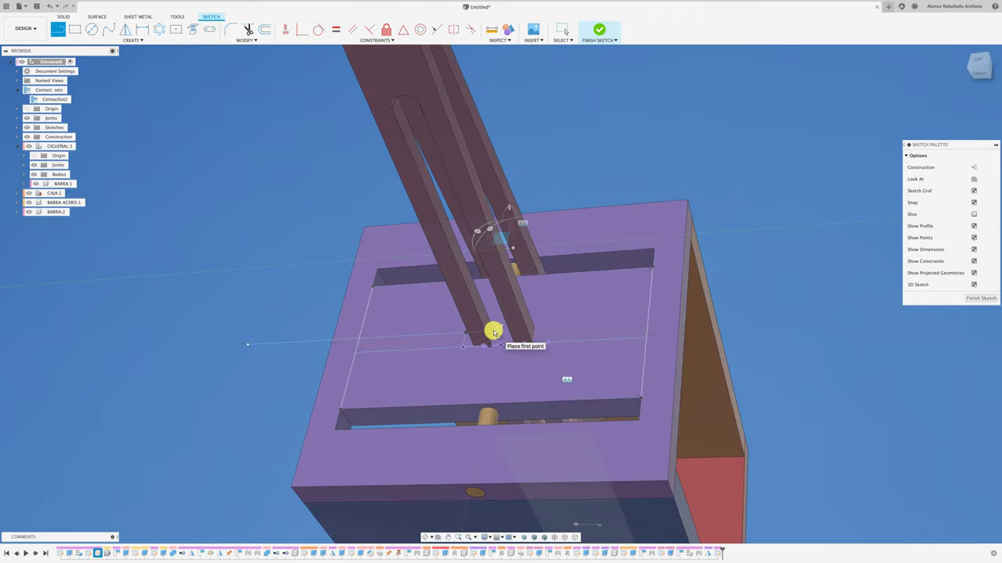
pyautogui.click(491, 331)
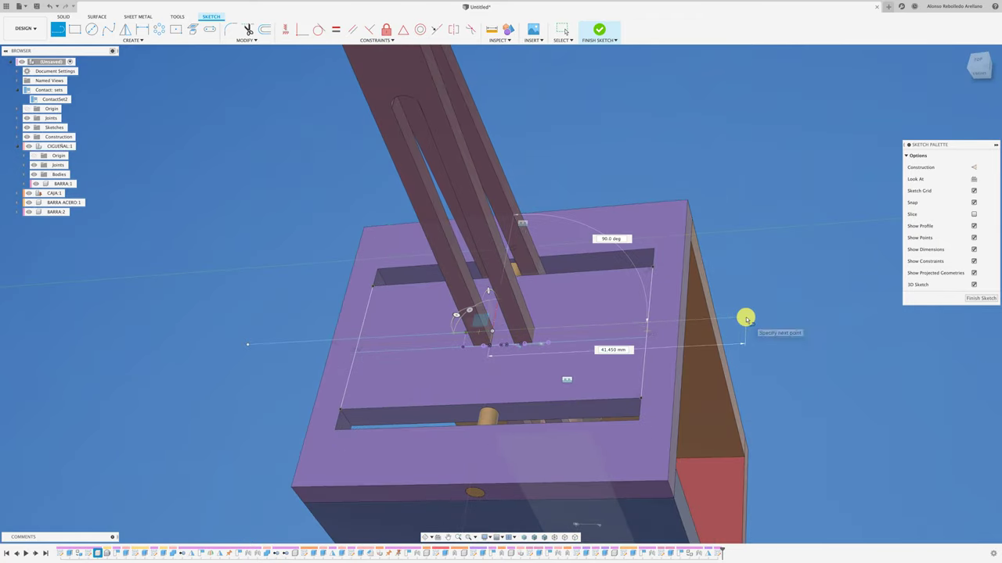
pyautogui.keyDown('shift'); pyautogui.moveTo(744, 315); pyautogui.dragTo(700, 329, button='middle'); pyautogui.keyUp('shift')
pyautogui.press('Escape')
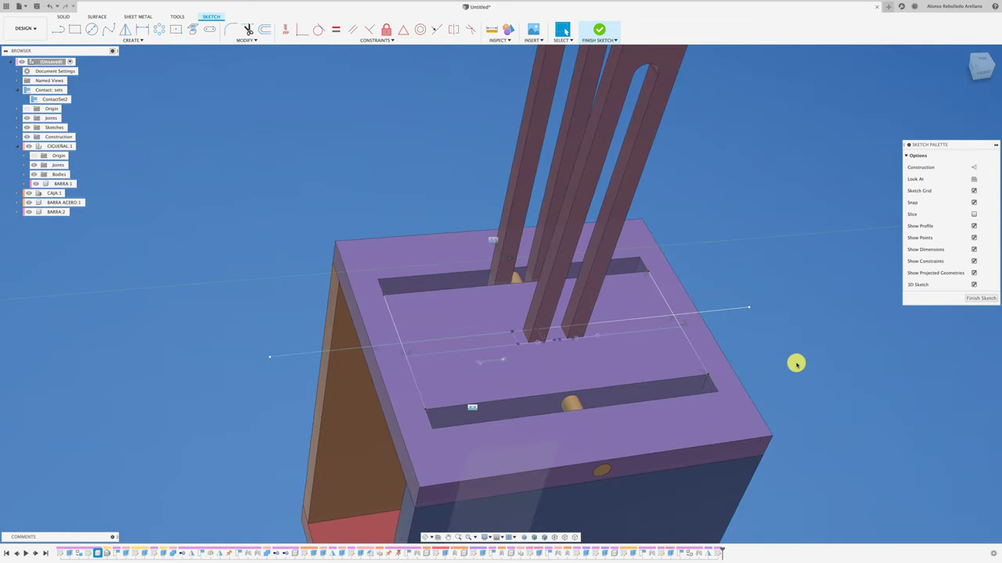
pyautogui.keyDown('shift'); pyautogui.moveTo(796, 364); pyautogui.dragTo(808, 365, button='middle'); pyautogui.keyUp('shift')
# Step: Cut the three slot strip profiles 5 mm into the box top, excluding the BARRA ACERO rod
pyautogui.press('e')
pyautogui.click(618, 316)
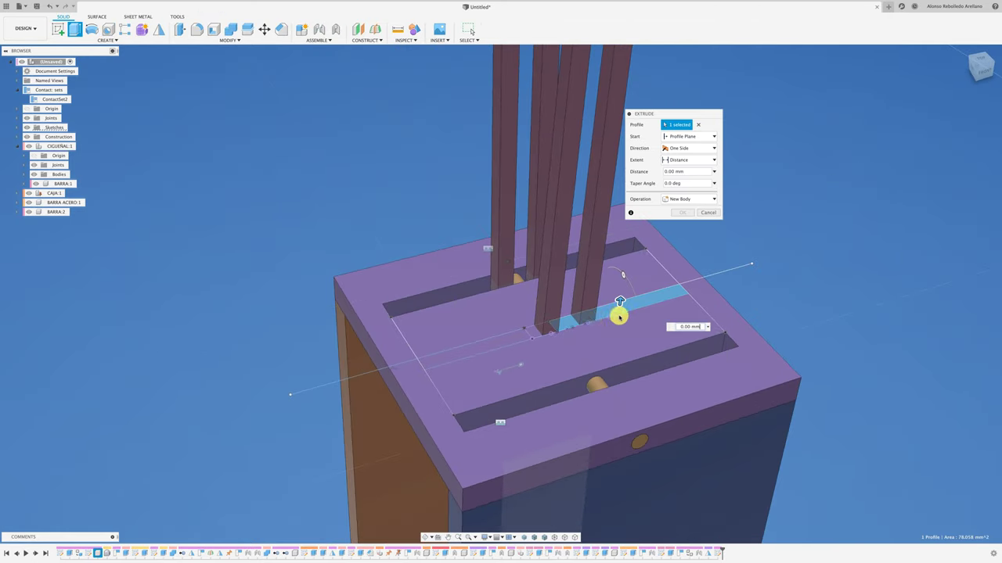
pyautogui.click(530, 333)
pyautogui.click(473, 345)
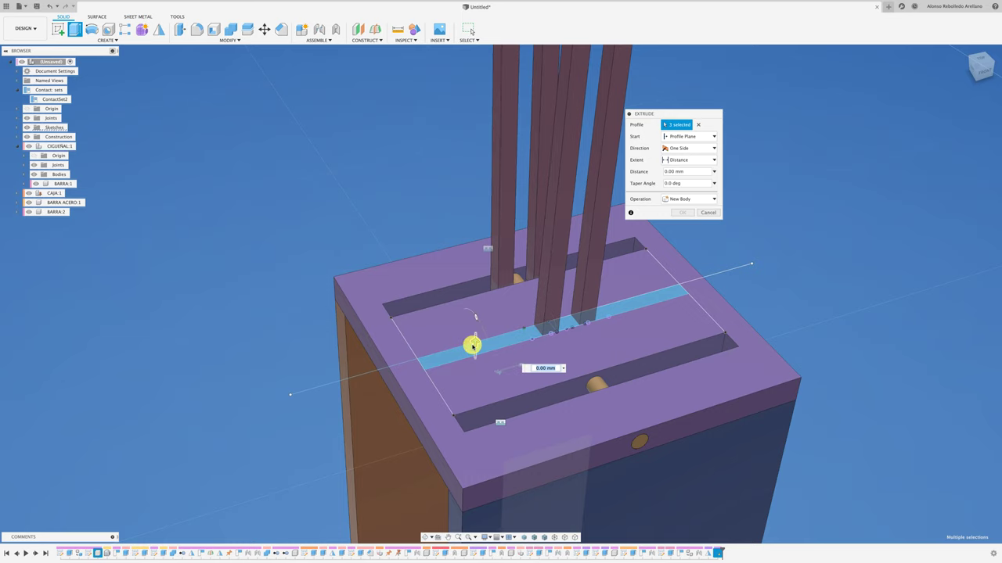
pyautogui.moveTo(476, 342); pyautogui.dragTo(540, 323)
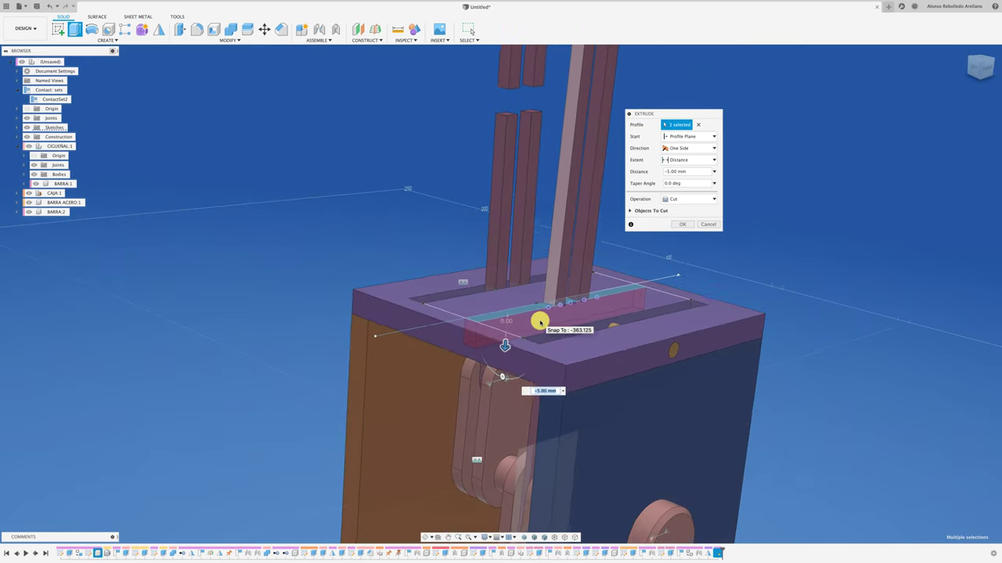
pyautogui.moveTo(540, 323)
pyautogui.keyDown('shift'); pyautogui.mouseDown(button='middle')
pyautogui.moveTo(599, 264)
pyautogui.moveTo(579, 227)
pyautogui.mouseUp(button='middle'); pyautogui.keyUp('shift')
pyautogui.scroll(2, 579, 227)
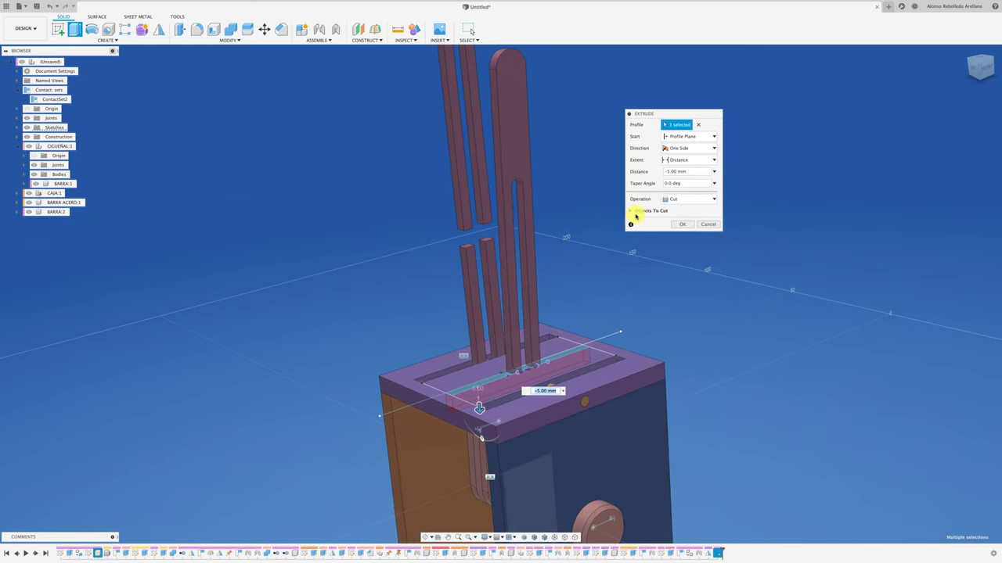
pyautogui.click(631, 211)
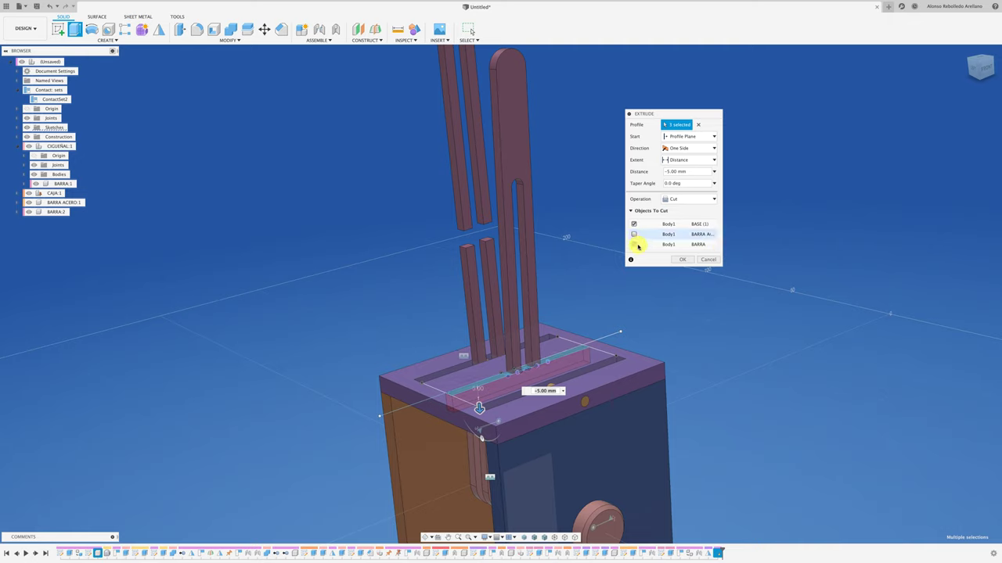
pyautogui.click(685, 259)
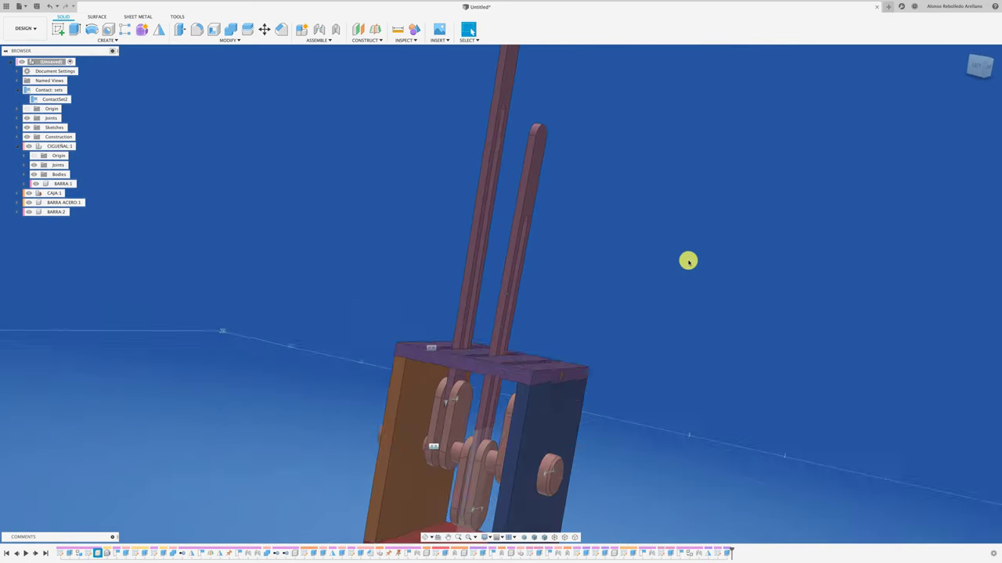
# Step: Select the crank joint at the knob and orbit toward the slotted top
pyautogui.moveTo(608, 259)
pyautogui.keyDown('shift'); pyautogui.mouseDown(button='middle')
pyautogui.moveTo(595, 261)
pyautogui.moveTo(509, 179)
pyautogui.moveTo(550, 214)
pyautogui.moveTo(582, 327)
pyautogui.mouseUp(button='middle'); pyautogui.keyUp('shift')
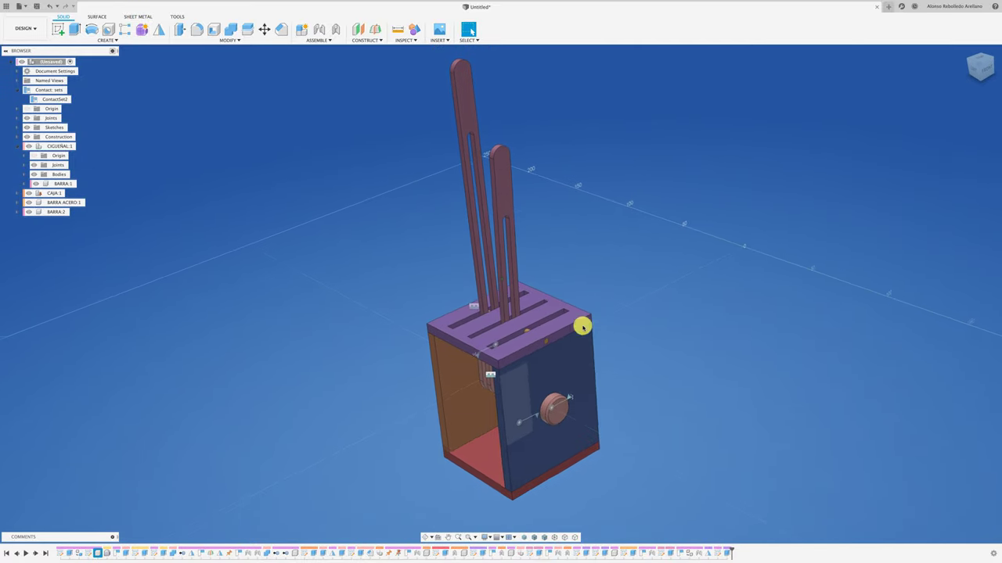
pyautogui.click(570, 399)
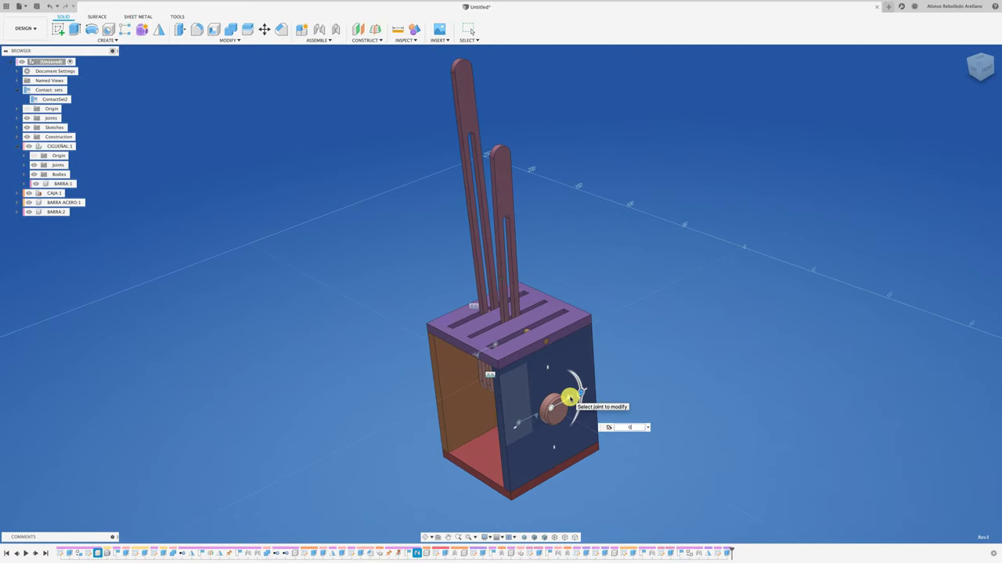
pyautogui.click(569, 398)
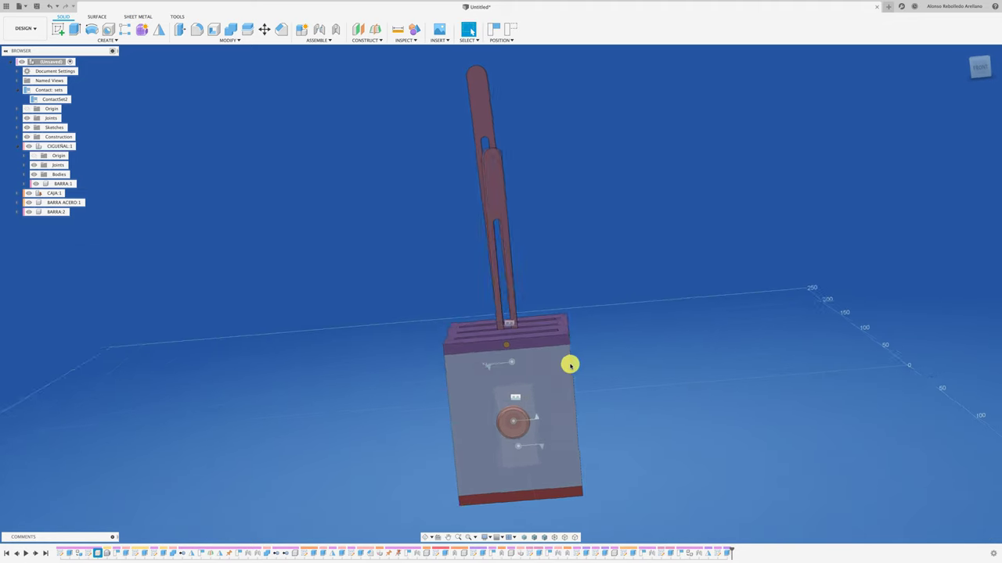
pyautogui.moveTo(570, 364)
pyautogui.keyDown('shift'); pyautogui.mouseDown(button='middle')
pyautogui.moveTo(580, 279)
pyautogui.moveTo(472, 373)
pyautogui.mouseUp(button='middle'); pyautogui.keyUp('shift')
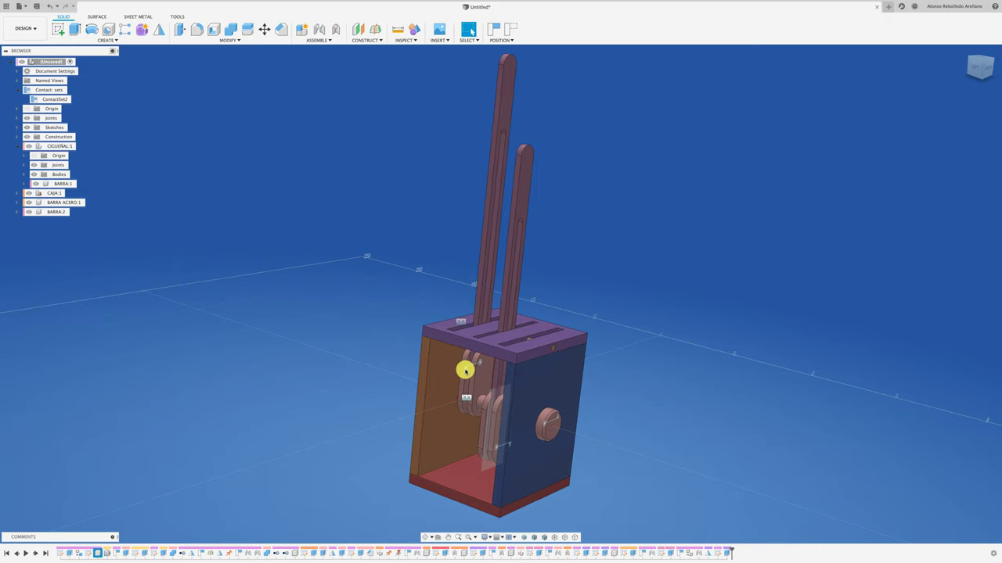
pyautogui.moveTo(465, 369)
pyautogui.keyDown('shift'); pyautogui.mouseDown(button='middle')
pyautogui.moveTo(613, 304)
pyautogui.moveTo(558, 271)
pyautogui.moveTo(540, 196)
pyautogui.mouseUp(button='middle'); pyautogui.keyUp('shift')
pyautogui.moveTo(541, 196)
pyautogui.mouseDown()
pyautogui.moveTo(477, 214)
pyautogui.moveTo(615, 192)
pyautogui.moveTo(496, 253)
pyautogui.moveTo(444, 212)
pyautogui.moveTo(662, 188)
pyautogui.moveTo(525, 324)
pyautogui.moveTo(652, 244)
pyautogui.moveTo(580, 323)
pyautogui.moveTo(566, 456)
pyautogui.moveTo(565, 438)
pyautogui.mouseUp()
# Step: Animate the crank joint, stop it, and revert the levers to their original position
pyautogui.rightClick(567, 437)
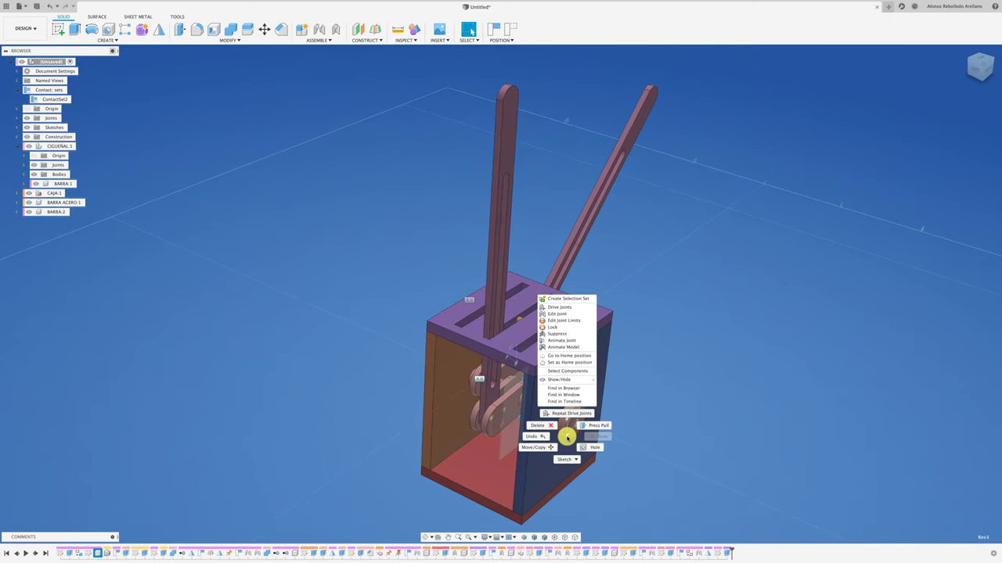
pyautogui.click(568, 347)
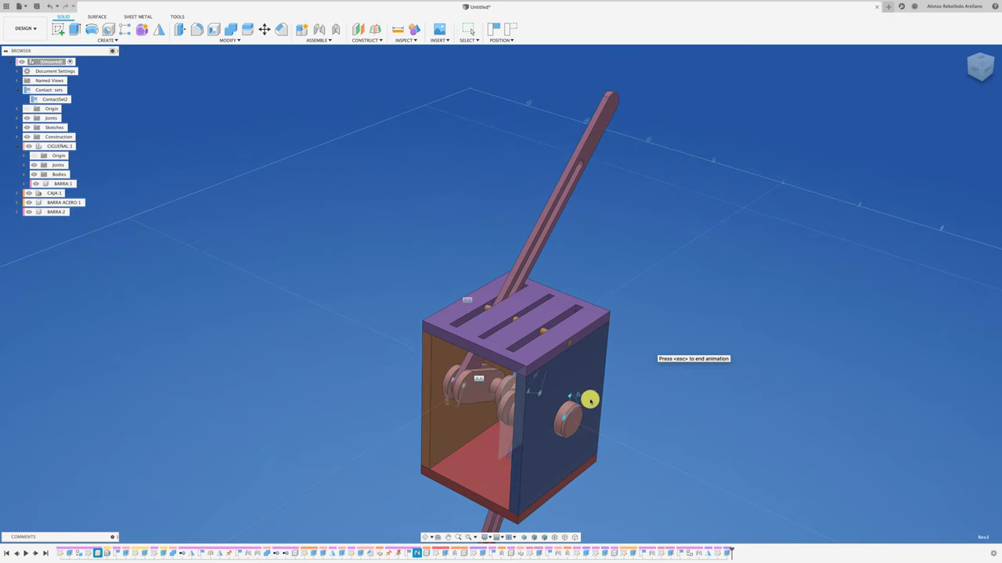
pyautogui.press('Escape')
pyautogui.scroll(2, 559, 269)
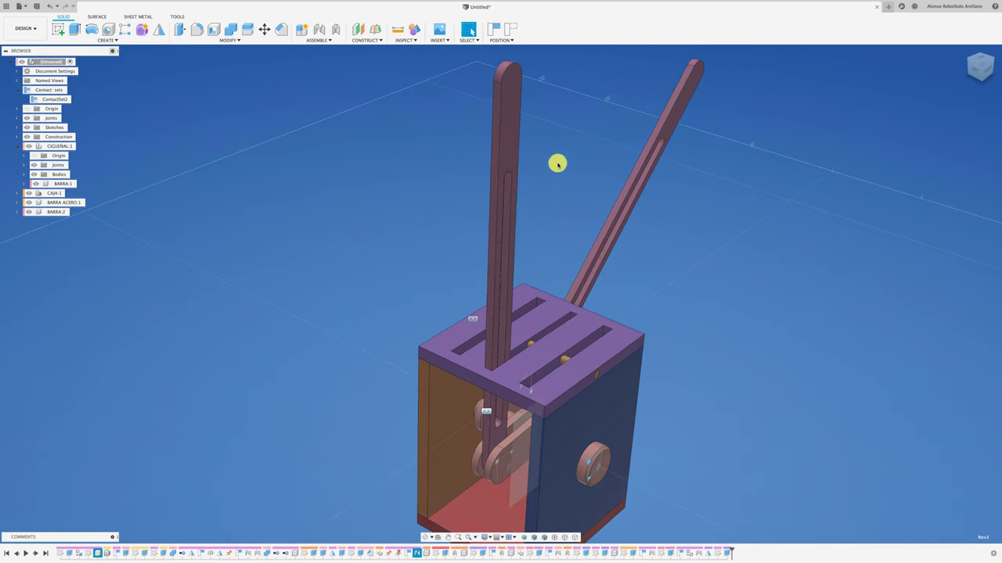
pyautogui.click(507, 33)
pyautogui.moveTo(572, 238)
pyautogui.keyDown('shift'); pyautogui.mouseDown(button='middle')
pyautogui.moveTo(588, 310)
pyautogui.moveTo(676, 270)
pyautogui.moveTo(458, 208)
pyautogui.moveTo(430, 222)
pyautogui.mouseUp(button='middle'); pyautogui.keyUp('shift')
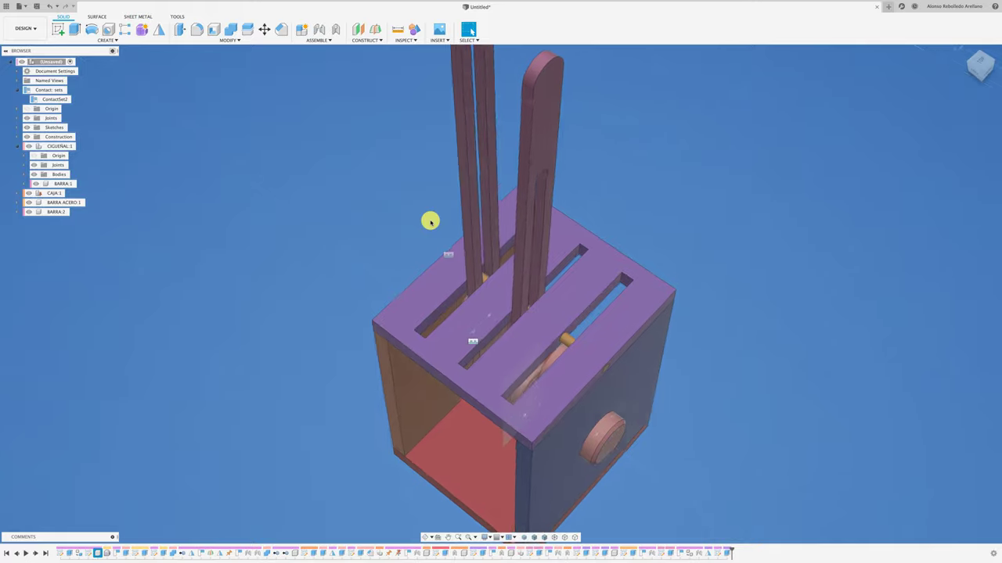
# Step: Inspect the existing ContactSet2, then start and cancel a new contact set
pyautogui.click(539, 132)
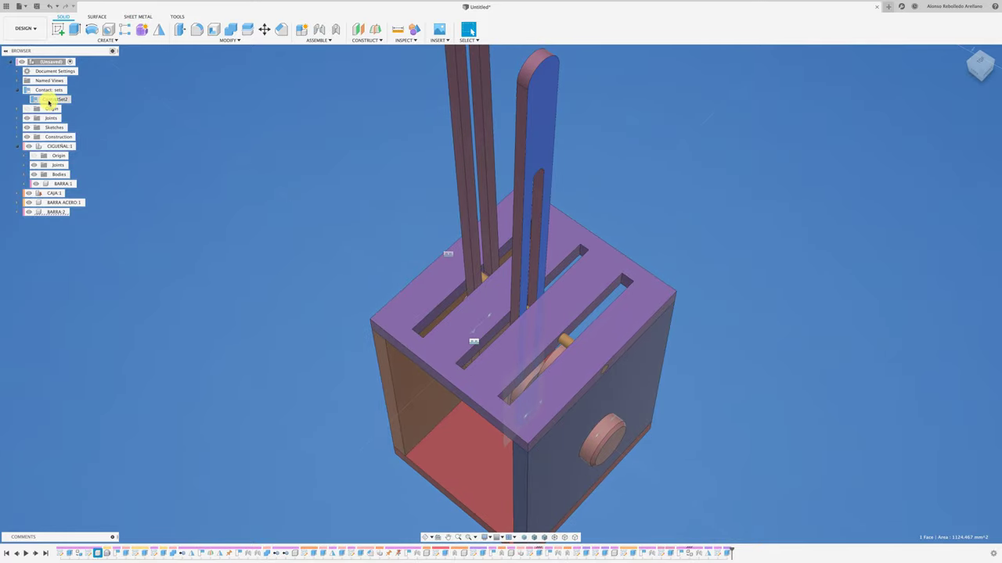
pyautogui.click(48, 100)
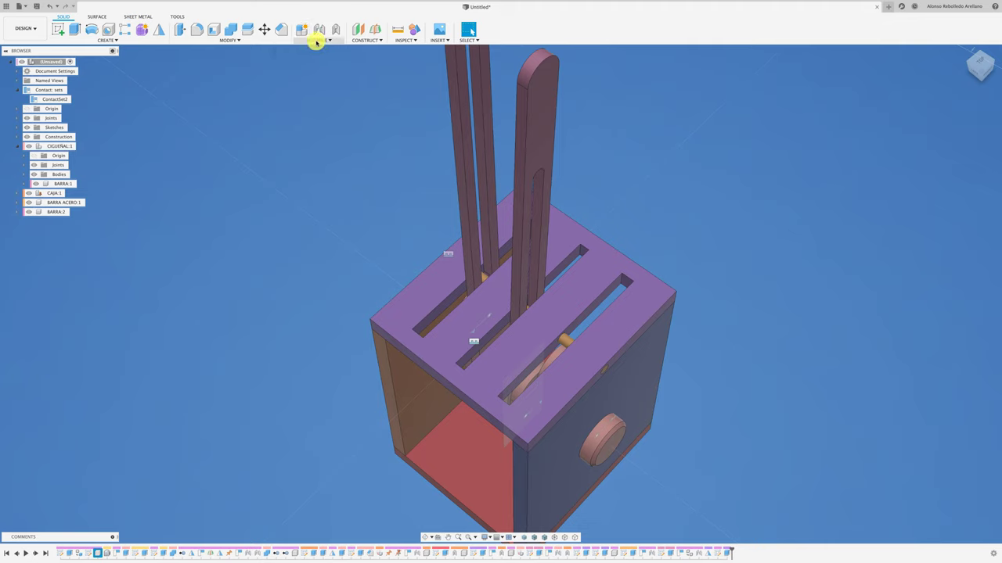
pyautogui.click(317, 41)
pyautogui.click(320, 126)
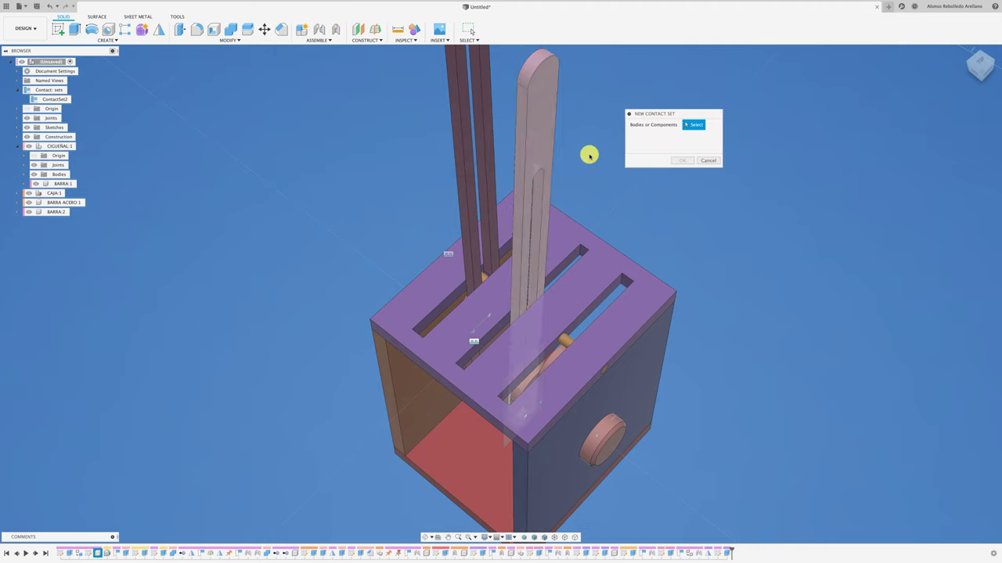
pyautogui.click(712, 160)
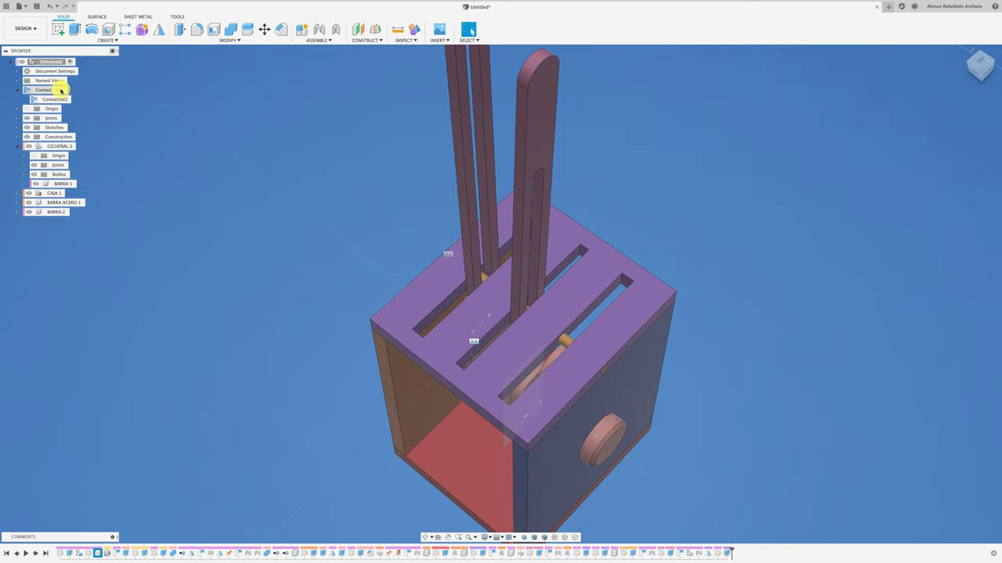
# Step: Create ContactSet3 between the tall lever bar and orange steel pin, then drag the crank to test
pyautogui.rightClick(61, 92)
pyautogui.click(90, 107)
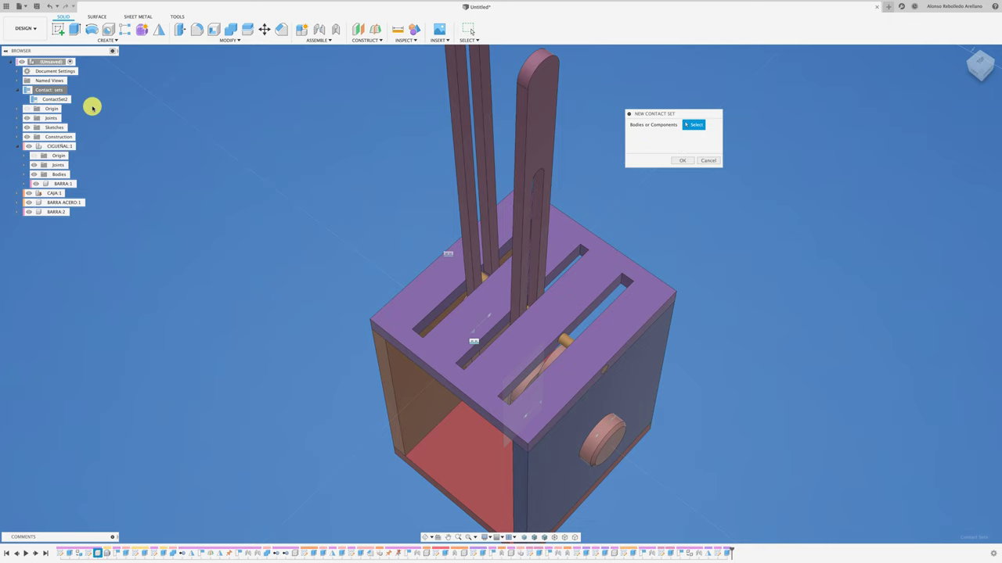
pyautogui.click(533, 258)
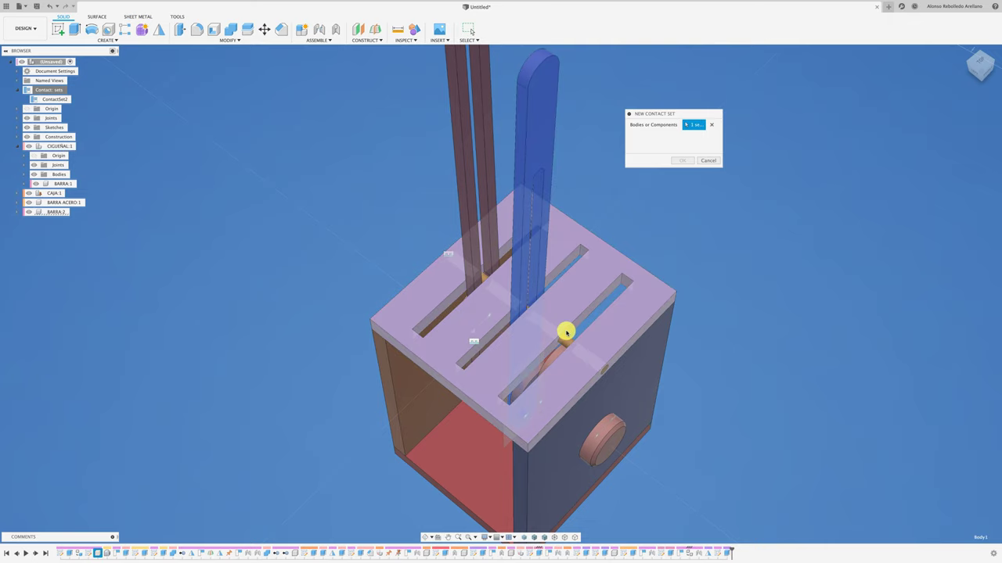
pyautogui.click(563, 340)
pyautogui.click(681, 162)
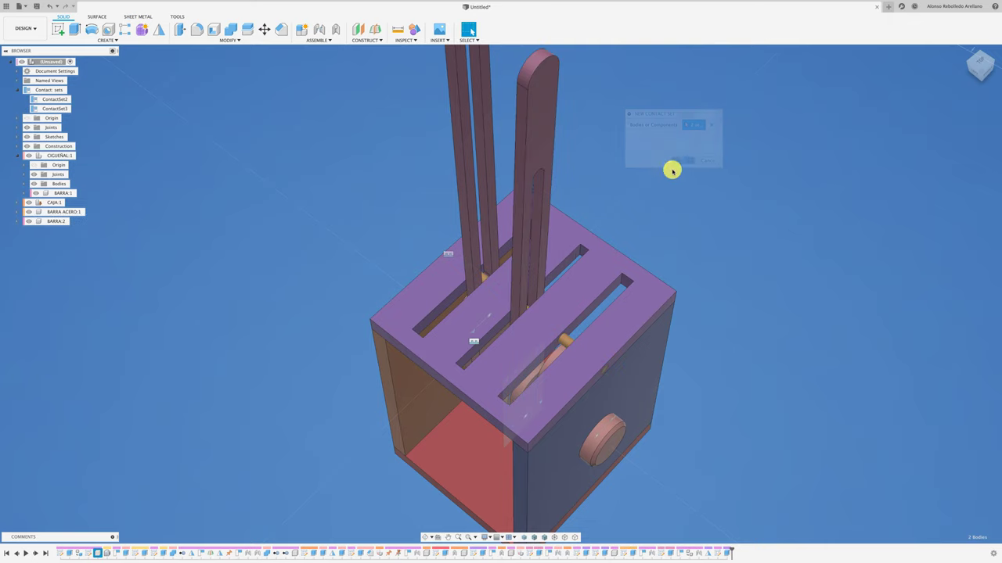
pyautogui.keyDown('shift'); pyautogui.moveTo(670, 167); pyautogui.dragTo(593, 221, button='middle'); pyautogui.keyUp('shift')
pyautogui.moveTo(570, 434); pyautogui.dragTo(563, 452)
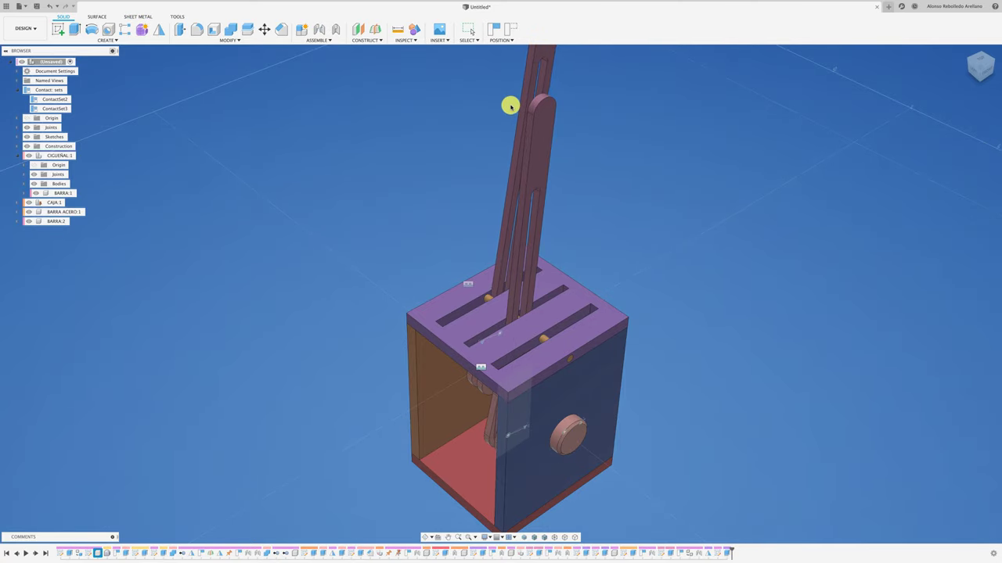
# Step: Animate the crank joint, watching the levers from low, high and front views, then stop it
pyautogui.moveTo(510, 131); pyautogui.dragTo(523, 176)
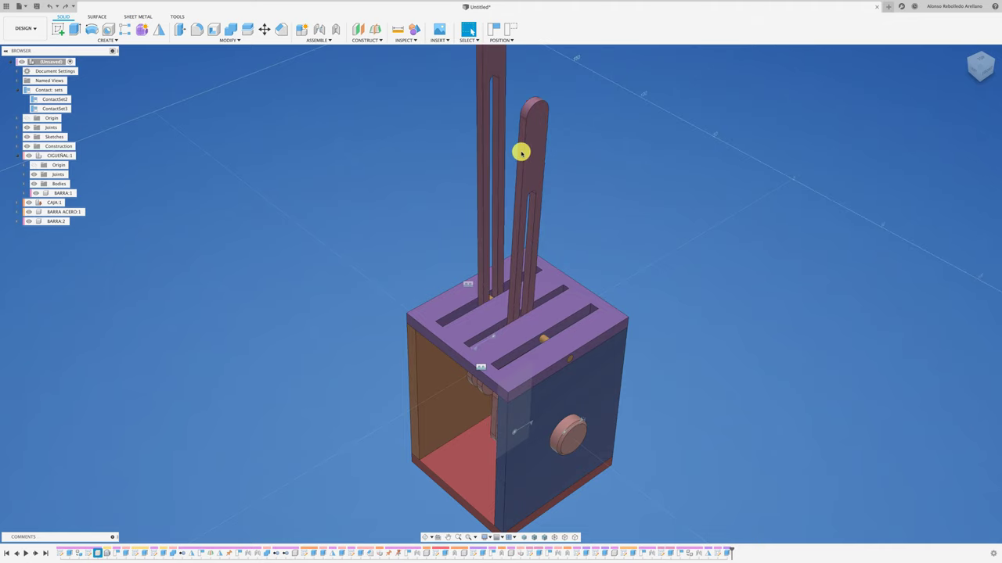
pyautogui.keyDown('shift'); pyautogui.moveTo(487, 421); pyautogui.dragTo(559, 428, button='middle'); pyautogui.keyUp('shift')
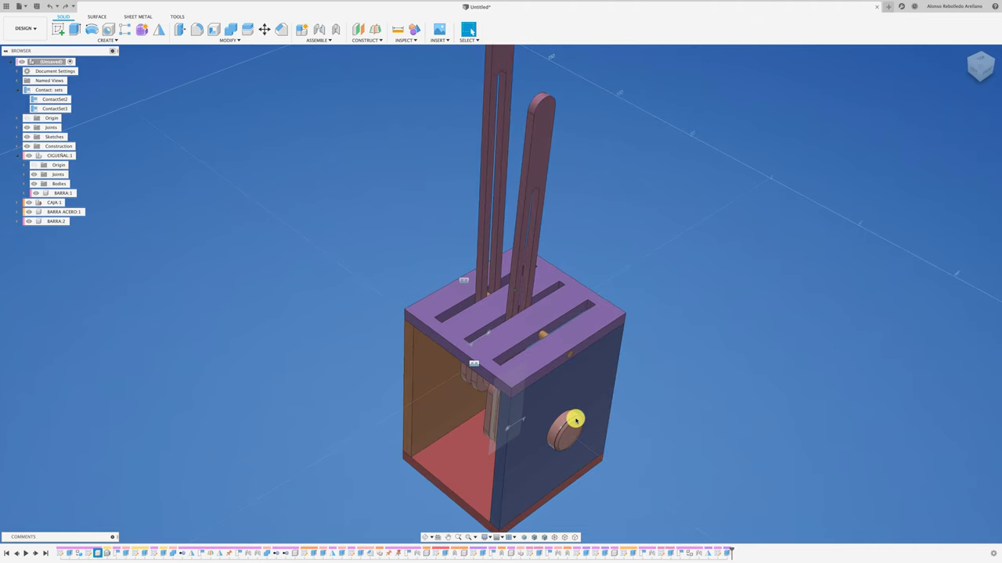
pyautogui.rightClick(577, 418)
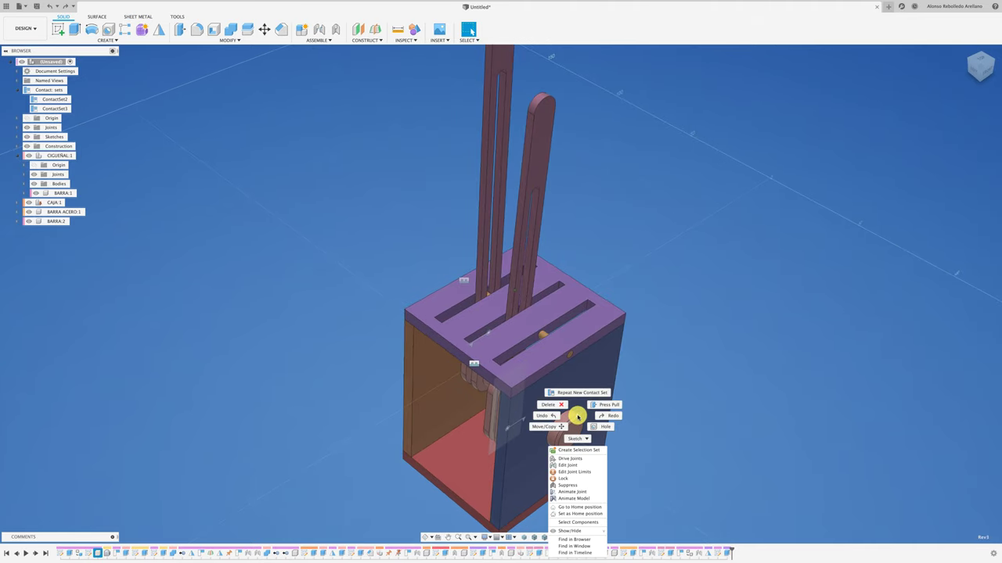
pyautogui.click(578, 498)
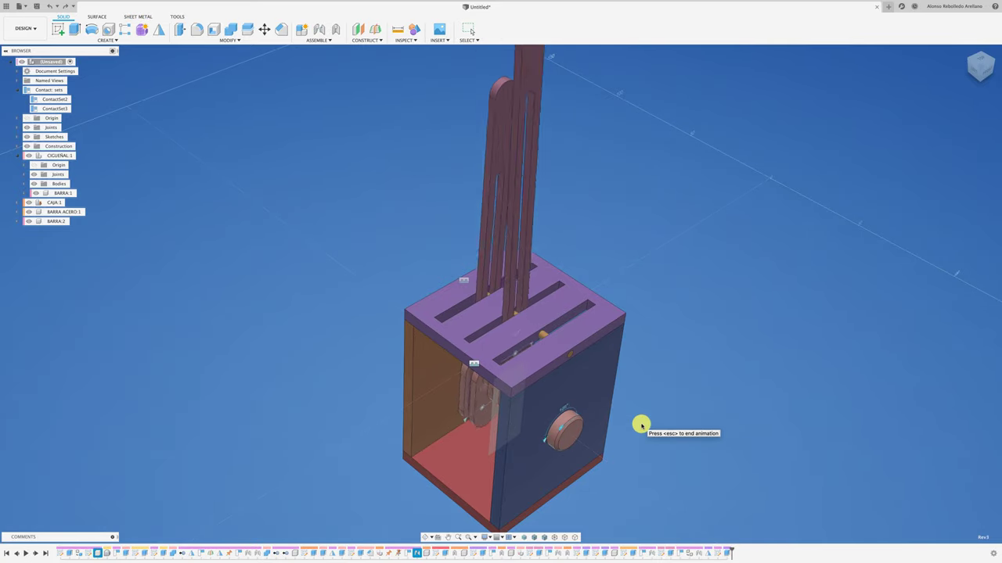
pyautogui.scroll(-5, 640, 425)
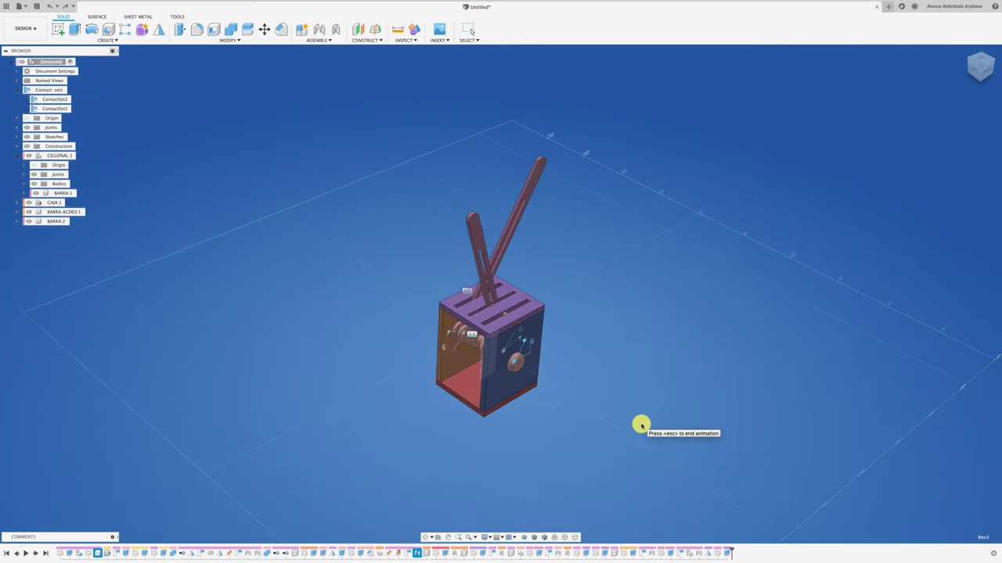
pyautogui.keyDown('shift'); pyautogui.moveTo(641, 425); pyautogui.dragTo(640, 425, button='middle'); pyautogui.keyUp('shift')
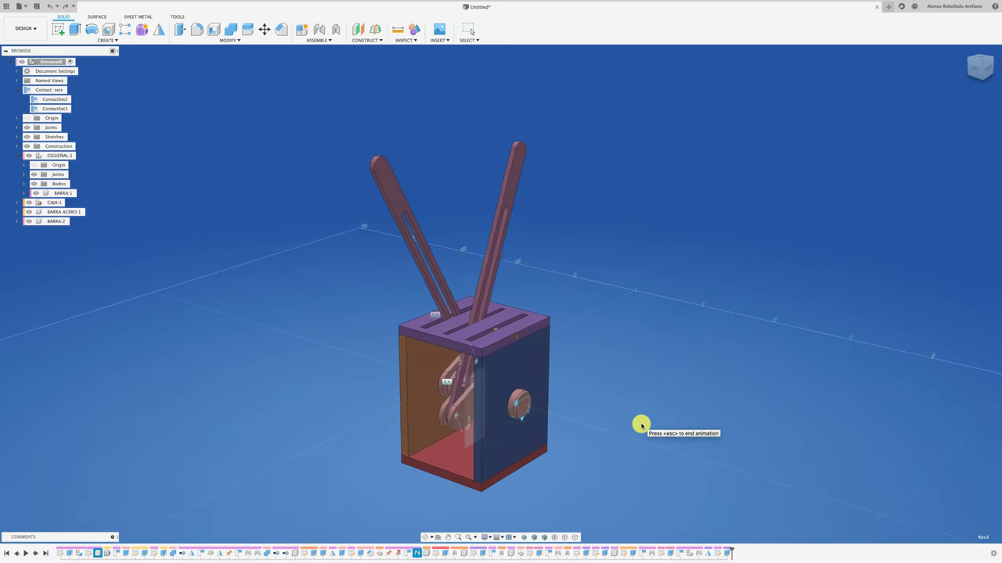
pyautogui.keyDown('shift'); pyautogui.moveTo(640, 425); pyautogui.dragTo(640, 425, button='middle'); pyautogui.keyUp('shift')
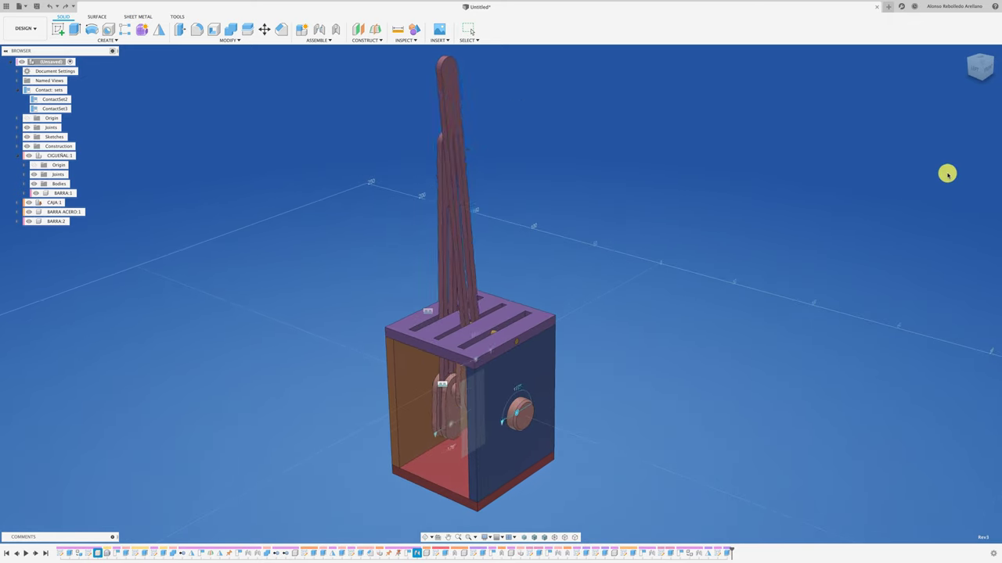
pyautogui.click(989, 69)
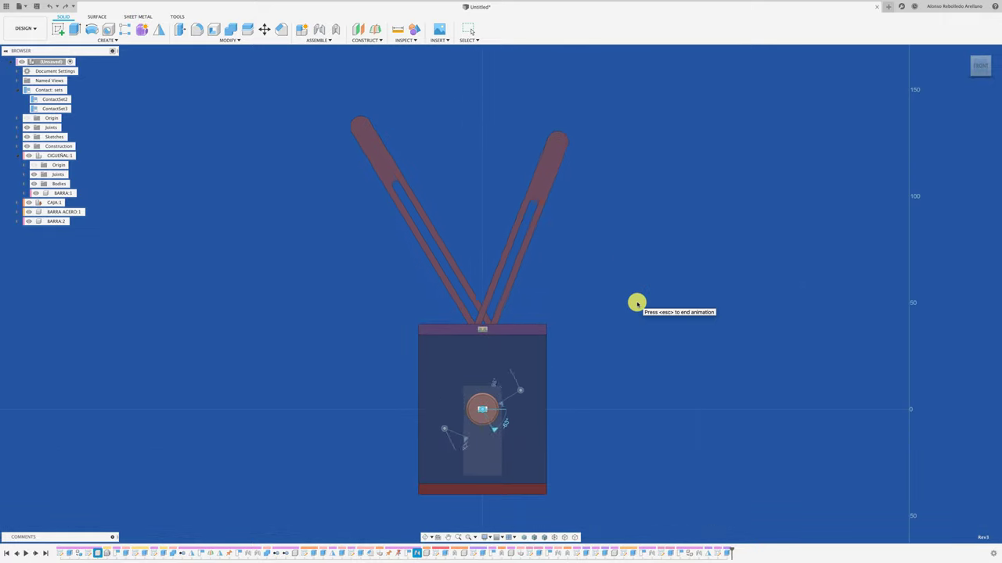
pyautogui.keyDown('shift'); pyautogui.moveTo(637, 302); pyautogui.dragTo(636, 303, button='middle'); pyautogui.keyUp('shift')
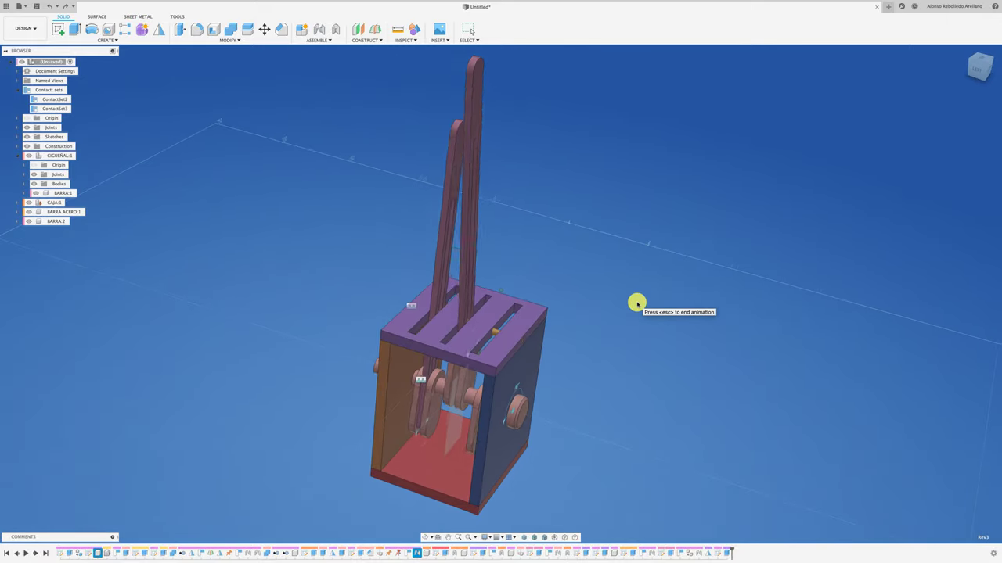
pyautogui.press('Escape')
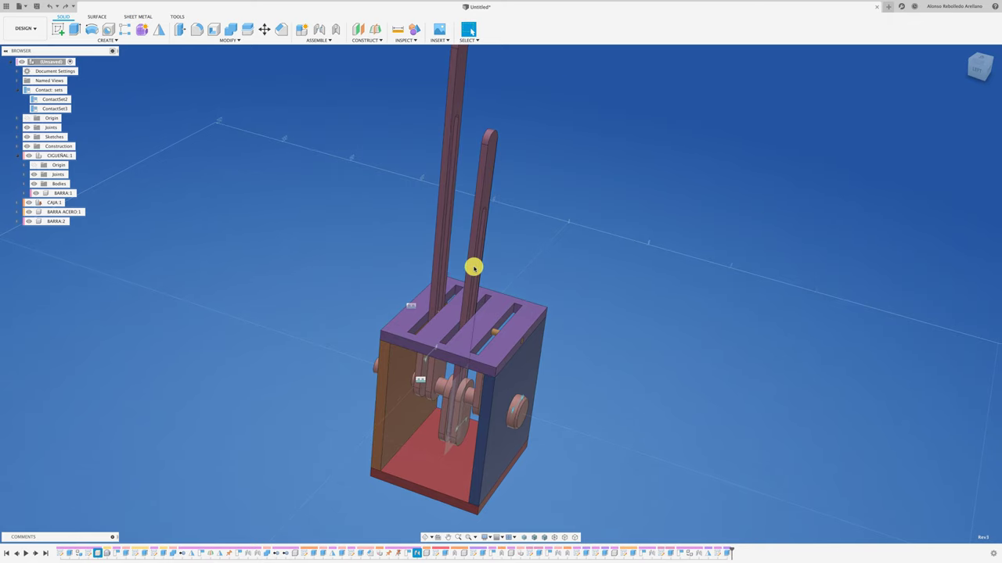
# Step: Copy BARRA:2 and paste it as BARRA:3, shifted 40 mm along X
pyautogui.click(54, 224)
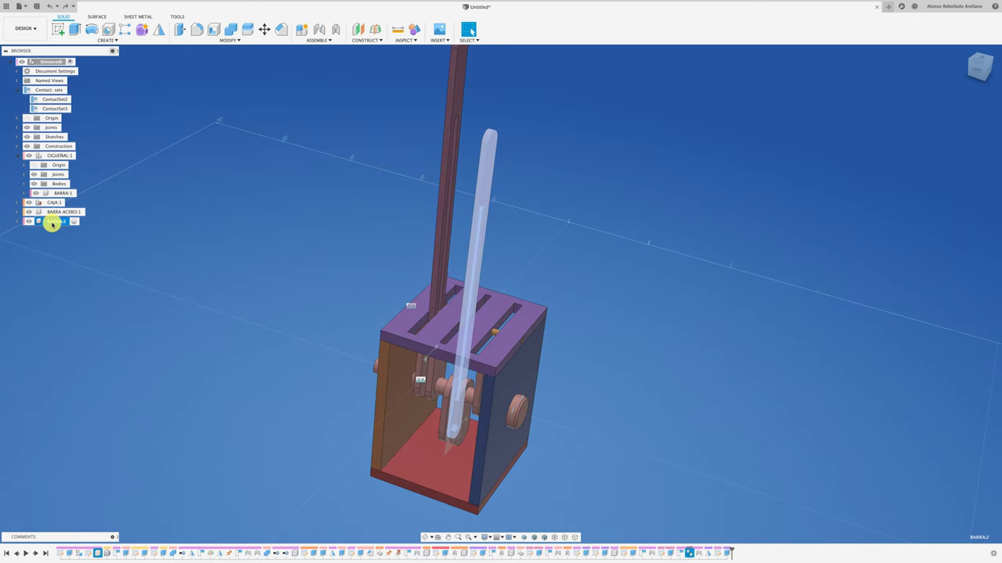
pyautogui.hotkey('ctrl', 'c')
pyautogui.hotkey('ctrl', 'v')
pyautogui.moveTo(494, 295); pyautogui.dragTo(588, 317)
pyautogui.click(686, 256)
pyautogui.keyDown('shift'); pyautogui.moveTo(644, 322); pyautogui.dragTo(624, 373, button='middle'); pyautogui.keyUp('shift')
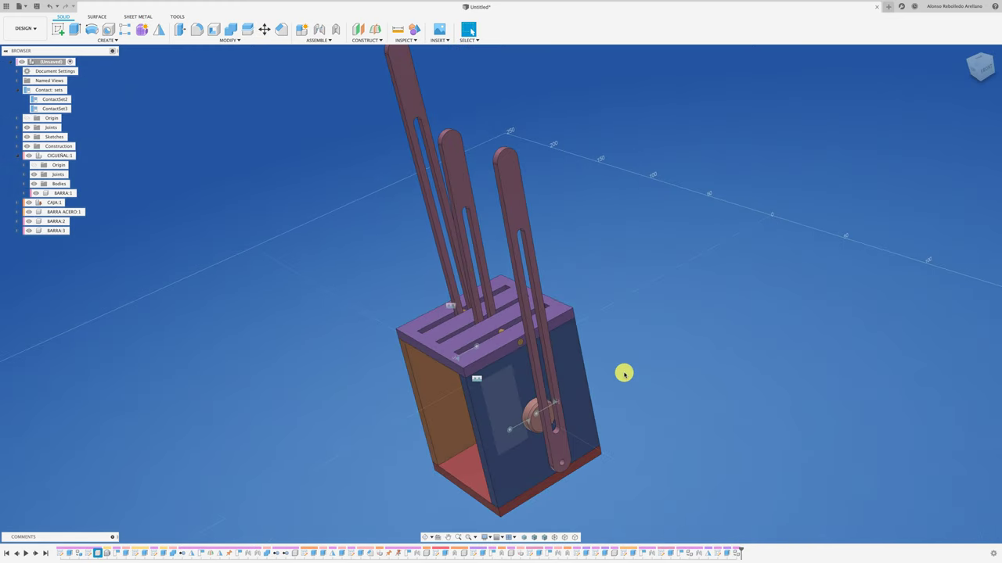
# Step: Start a joint from BARRA:3's lower end onto the CIGUEÑAL:1 crankshaft
pyautogui.press('j')
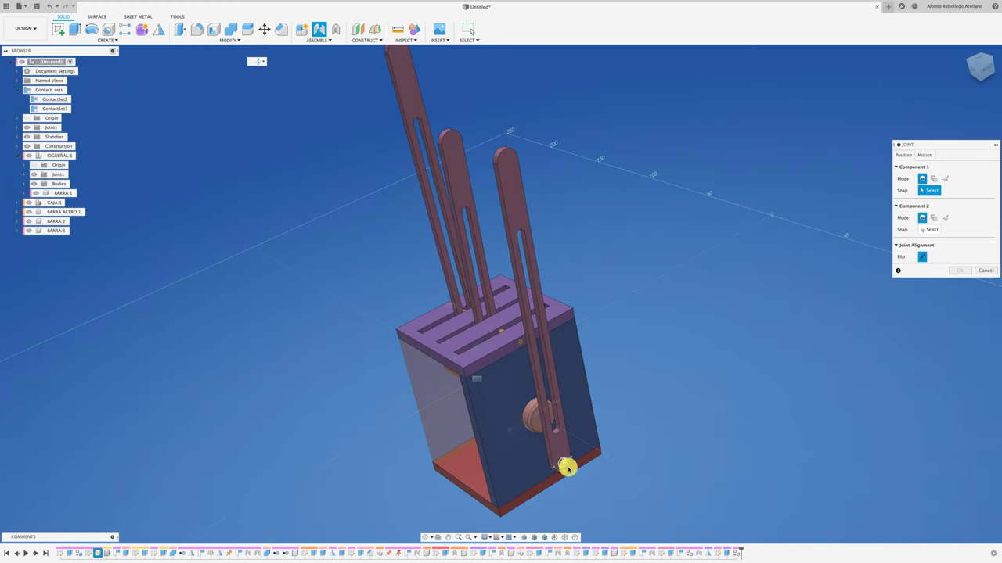
pyautogui.click(565, 465)
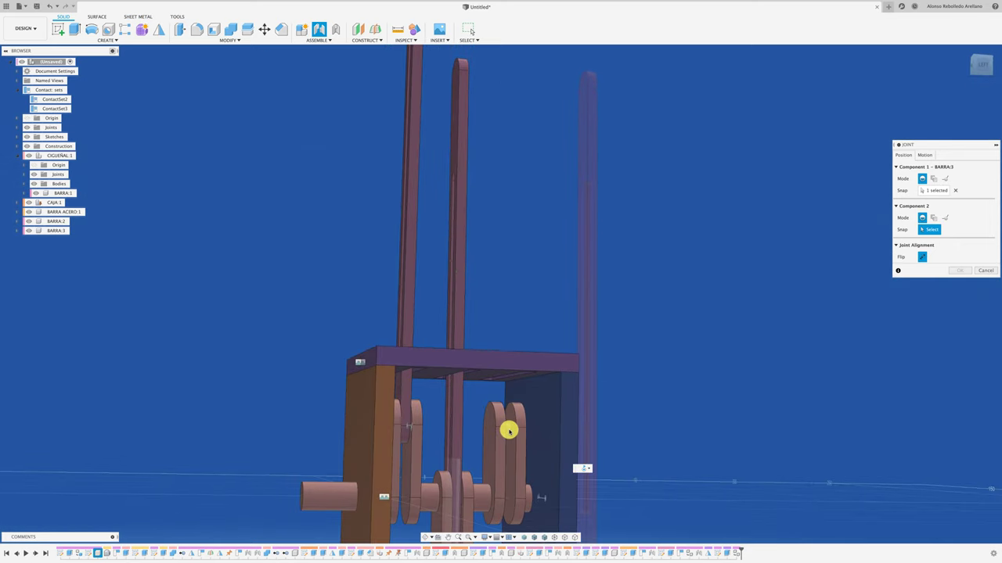
pyautogui.click(509, 431)
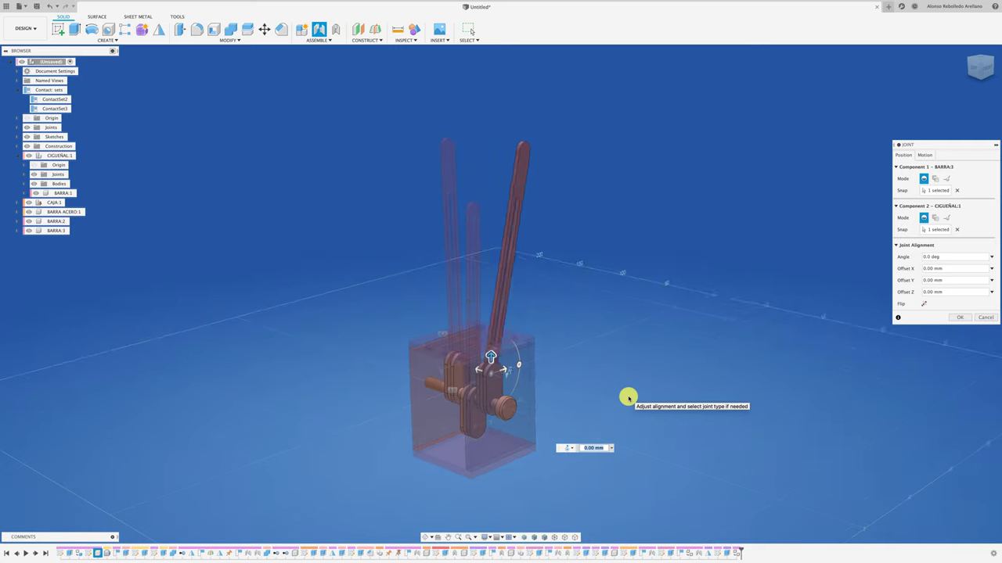
# Step: Confirm the lever-crankshaft joint and add ContactSet4 for the new bar
pyautogui.click(958, 317)
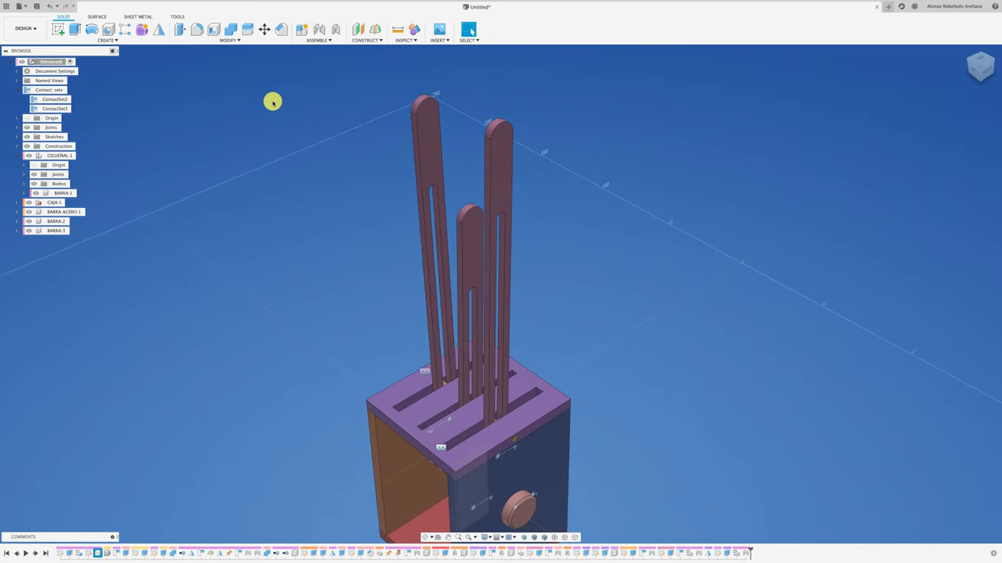
pyautogui.rightClick(52, 91)
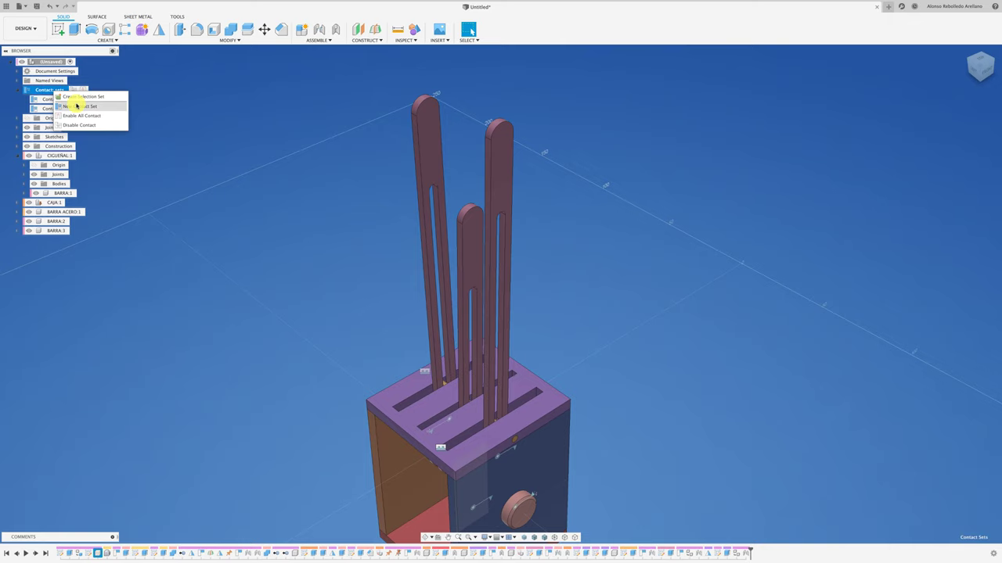
pyautogui.click(79, 106)
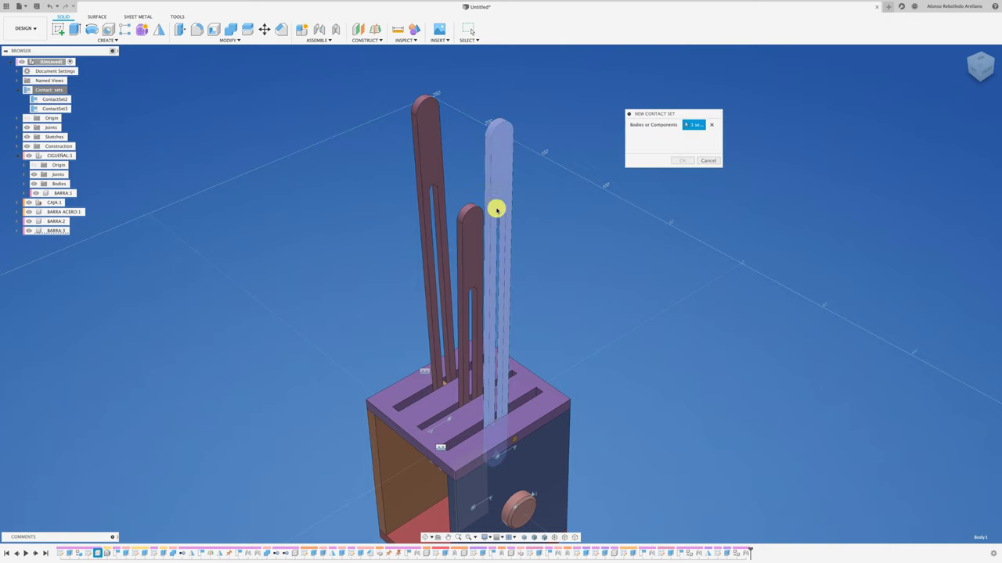
pyautogui.scroll(3, 505, 434)
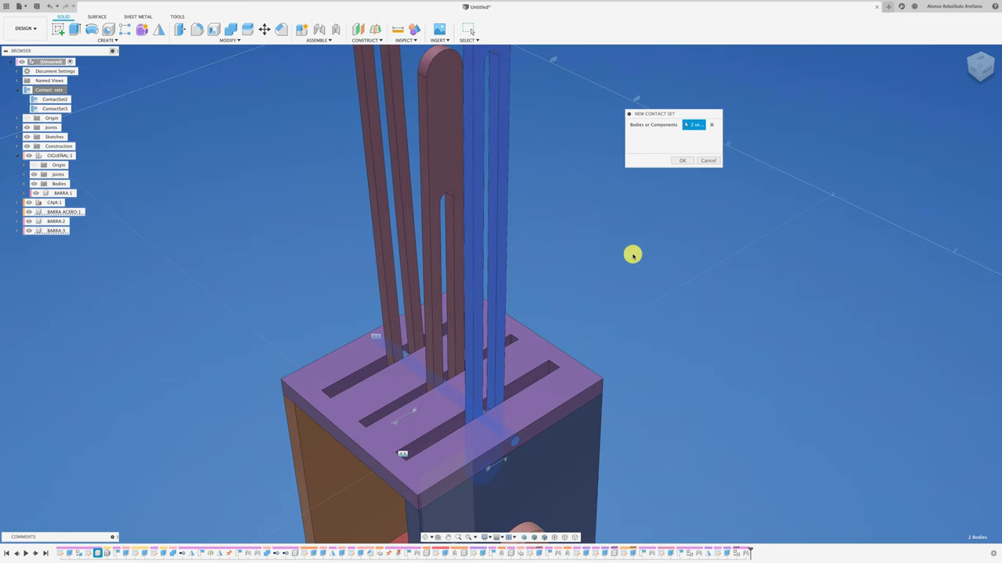
pyautogui.click(680, 163)
# Step: Animate the whole model to swing all three lever bars through the slots
pyautogui.scroll(-5, 632, 274)
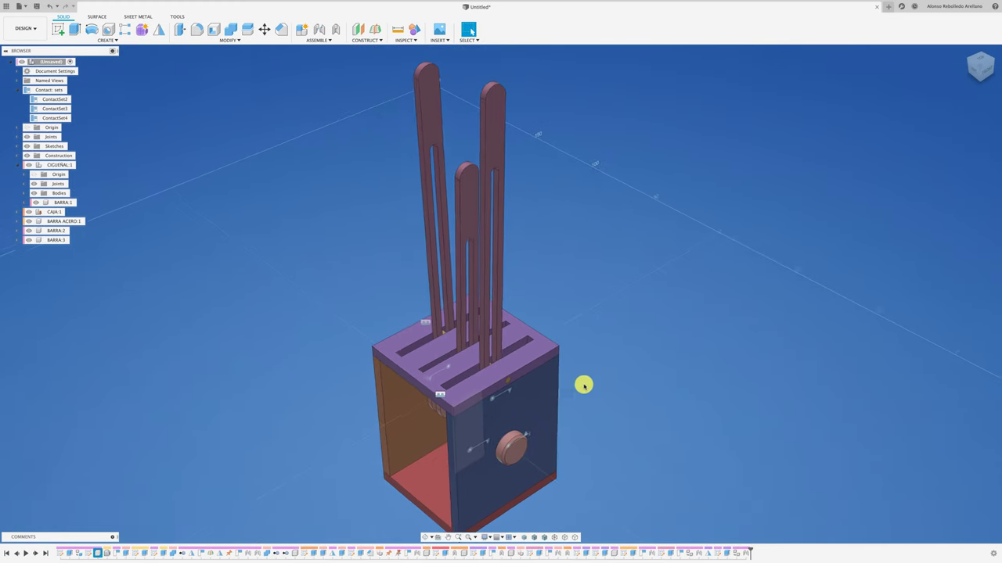
pyautogui.rightClick(525, 427)
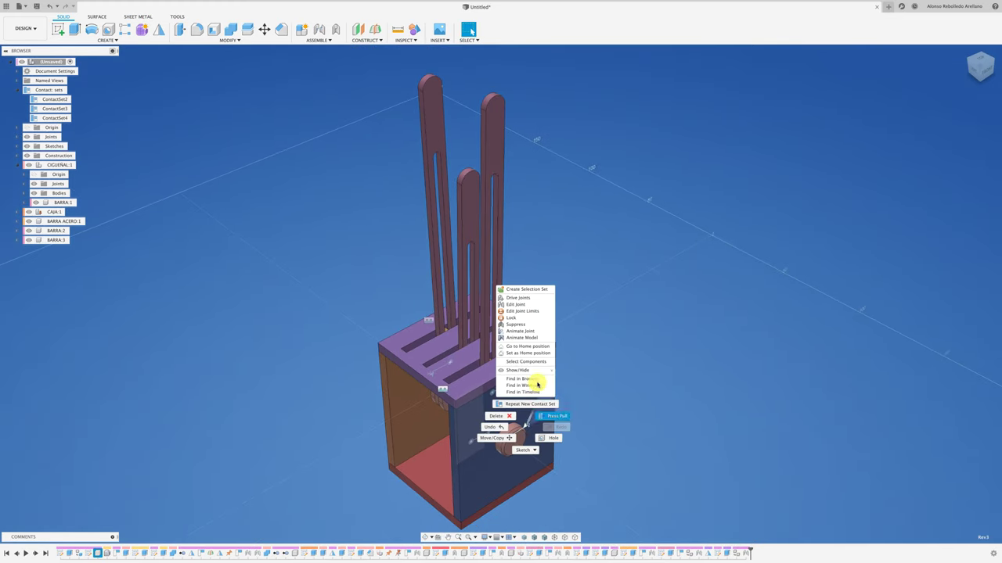
pyautogui.click(537, 339)
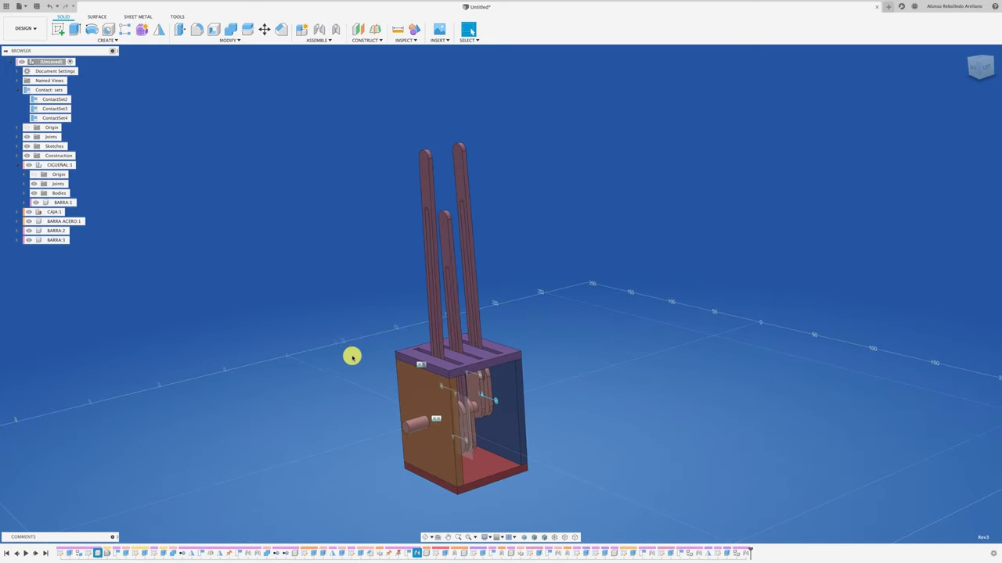
# Step: Create the MANIVELA component with a circle on the box side extruded into a 5 mm disc
pyautogui.rightClick(54, 63)
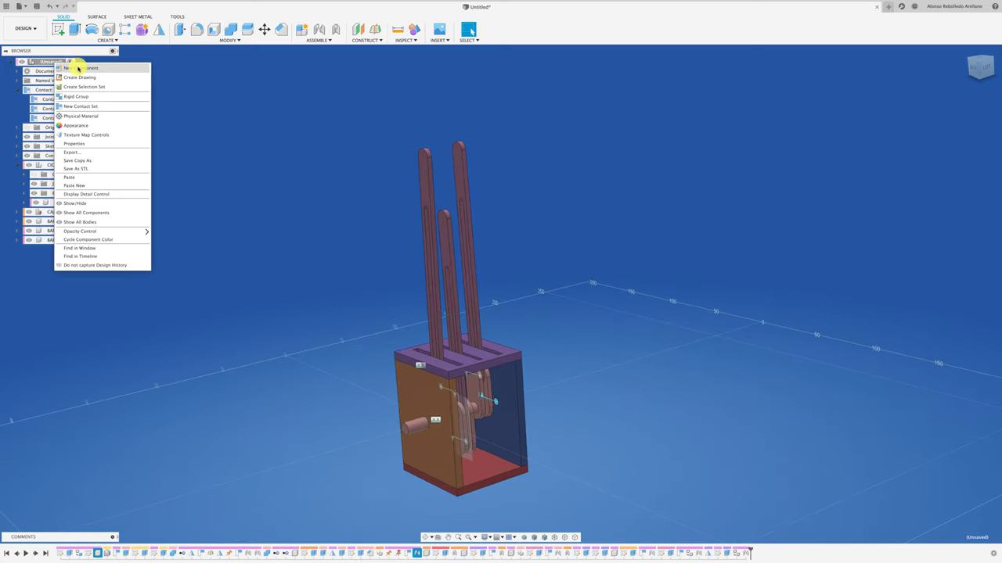
pyautogui.click(77, 68)
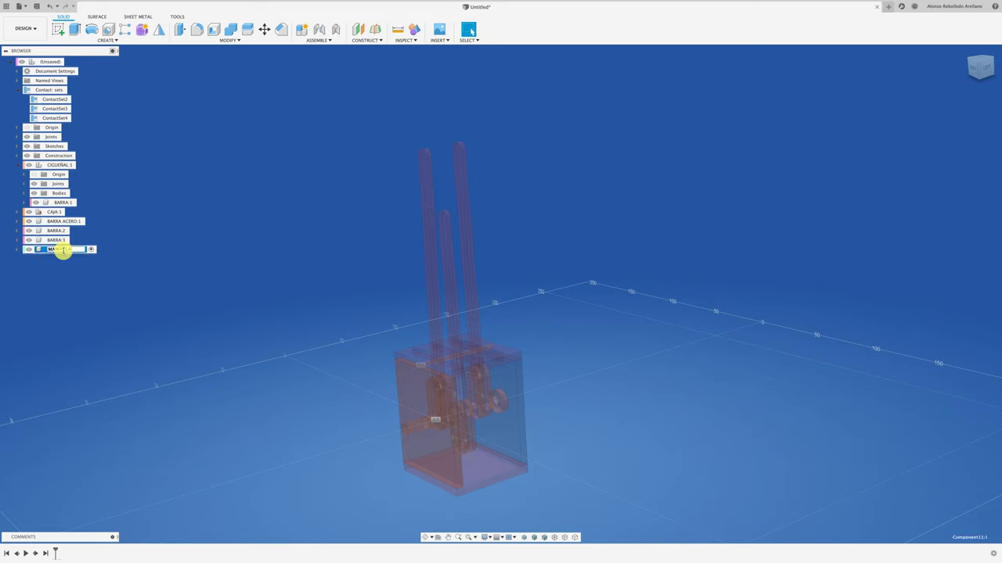
pyautogui.click(404, 431)
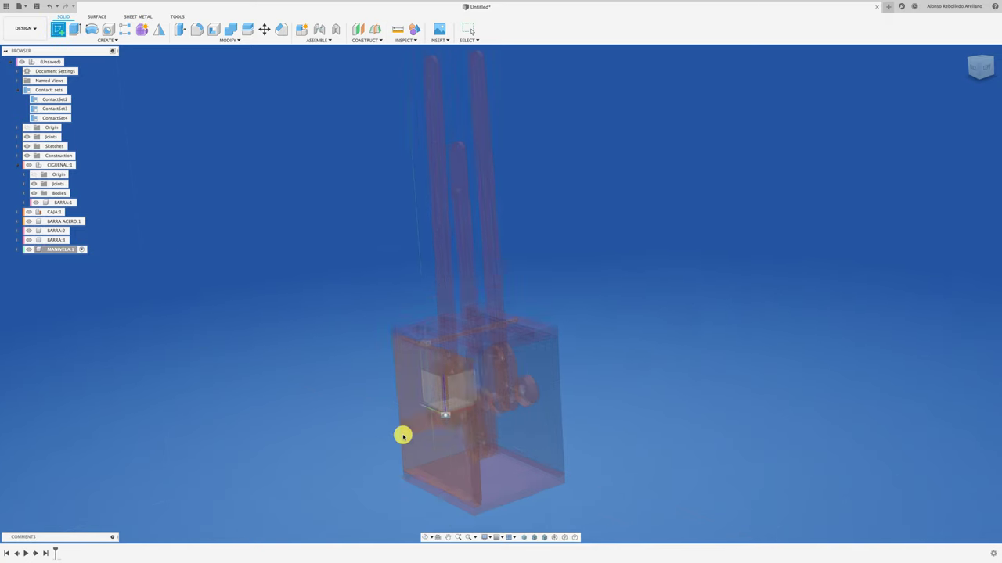
pyautogui.press('c')
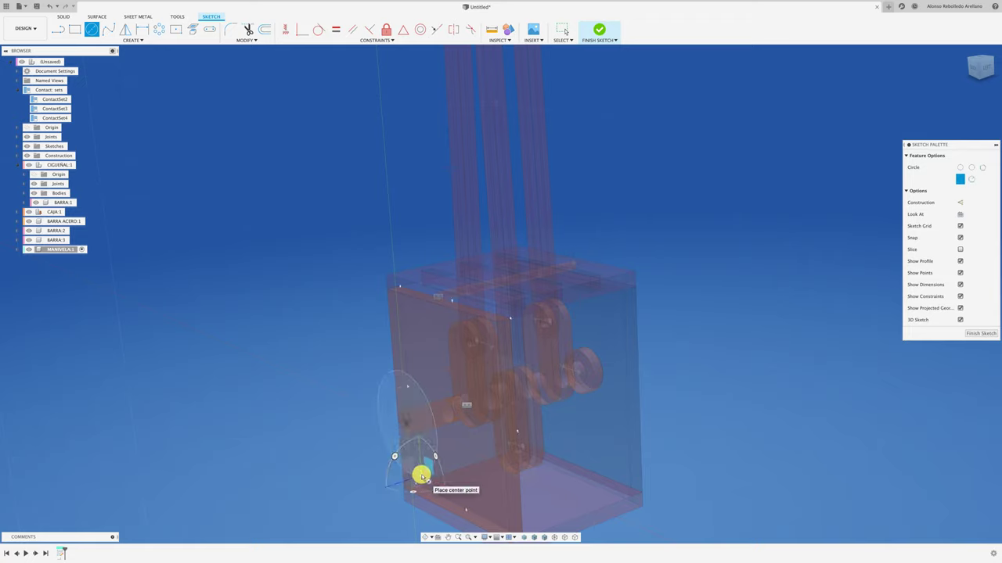
pyautogui.press('e')
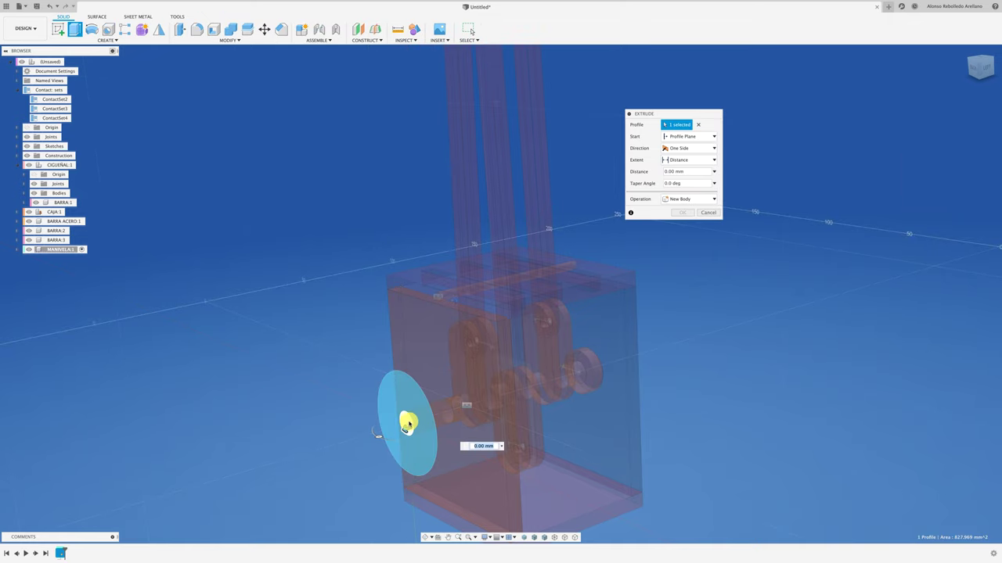
pyautogui.moveTo(399, 428); pyautogui.dragTo(413, 424)
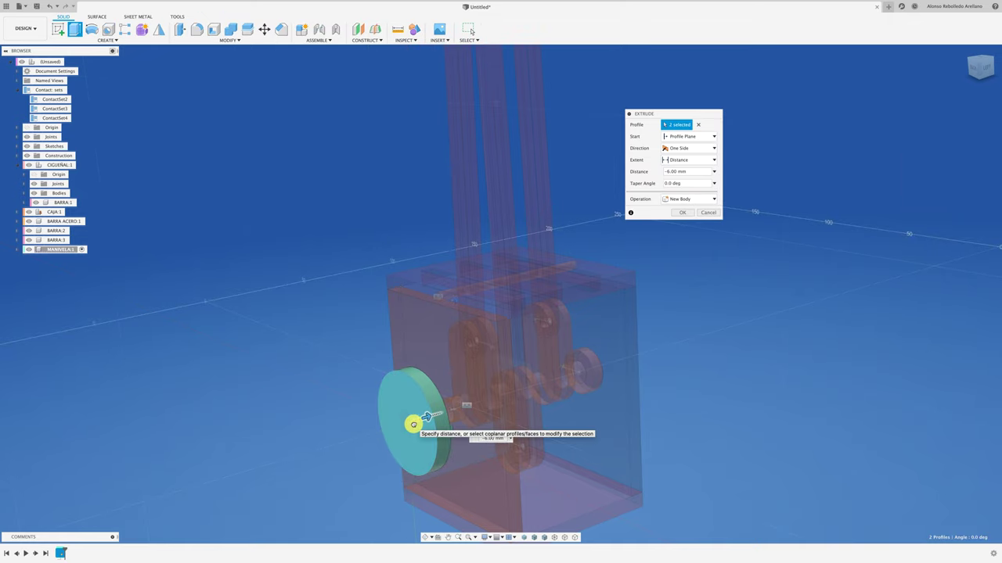
pyautogui.scroll(5, 413, 425)
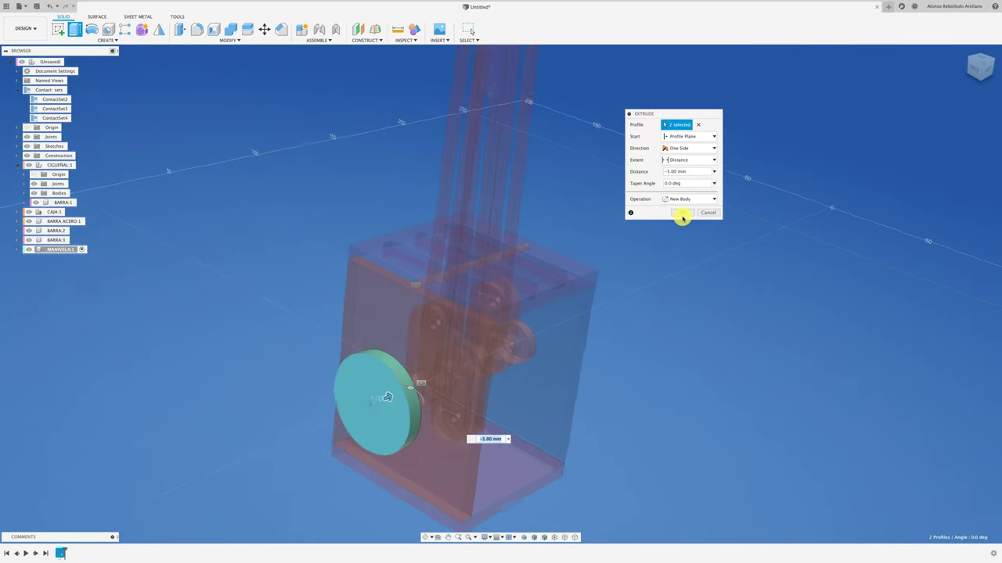
pyautogui.click(682, 219)
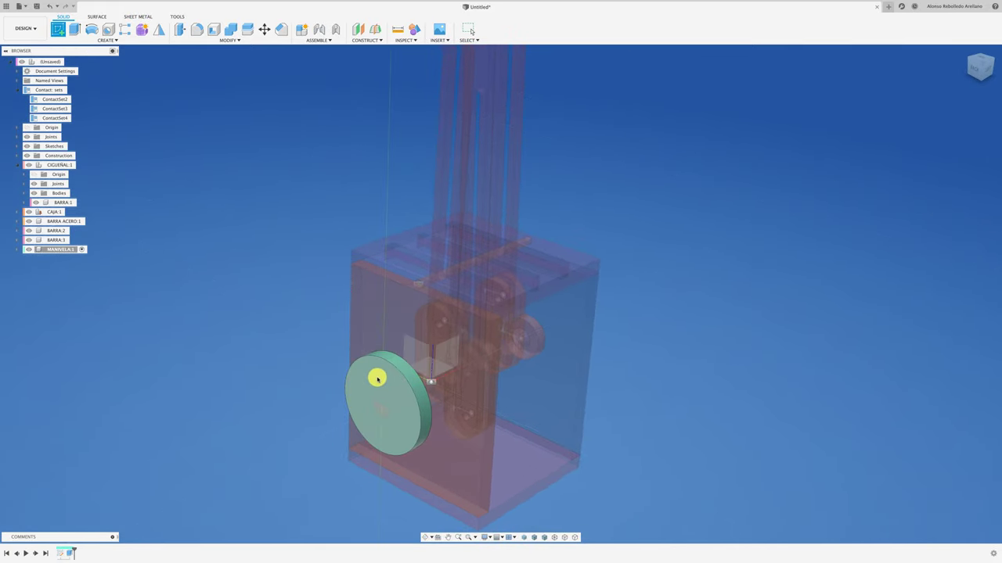
# Step: Sketch a small circle on the disc's outer face and extrude it 25 mm, joined, as the shaft
pyautogui.click(378, 378)
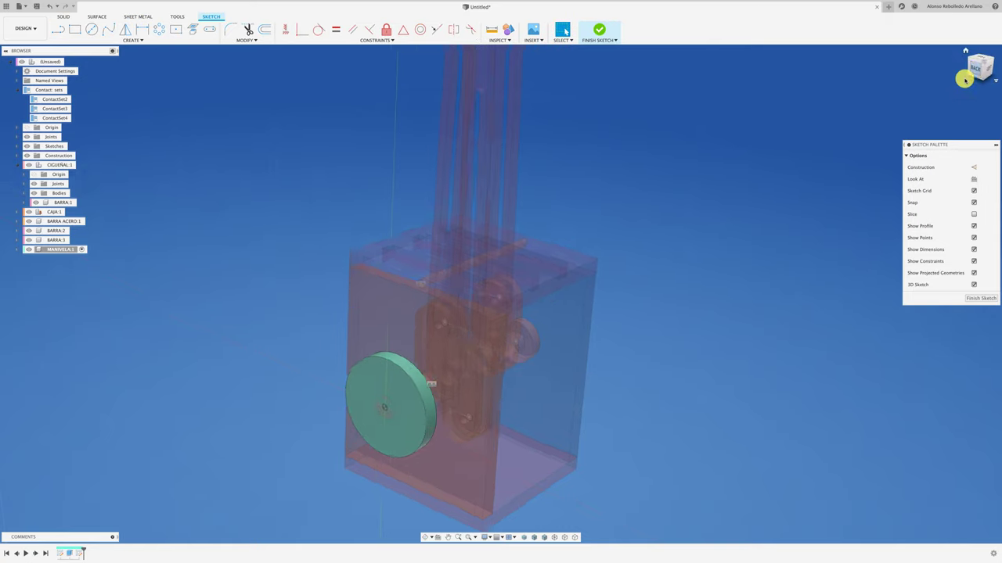
pyautogui.press('c')
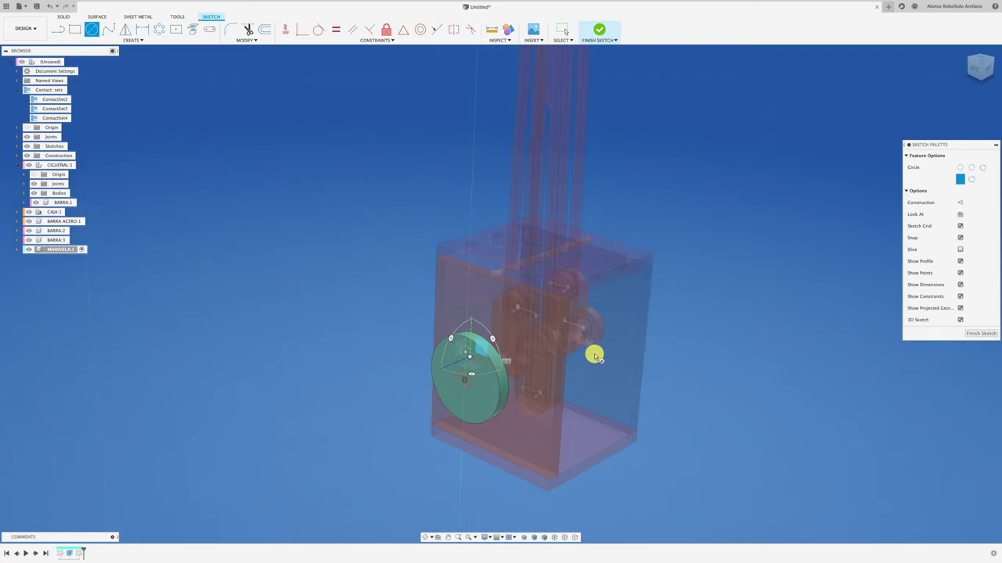
pyautogui.press('e')
pyautogui.click(466, 358)
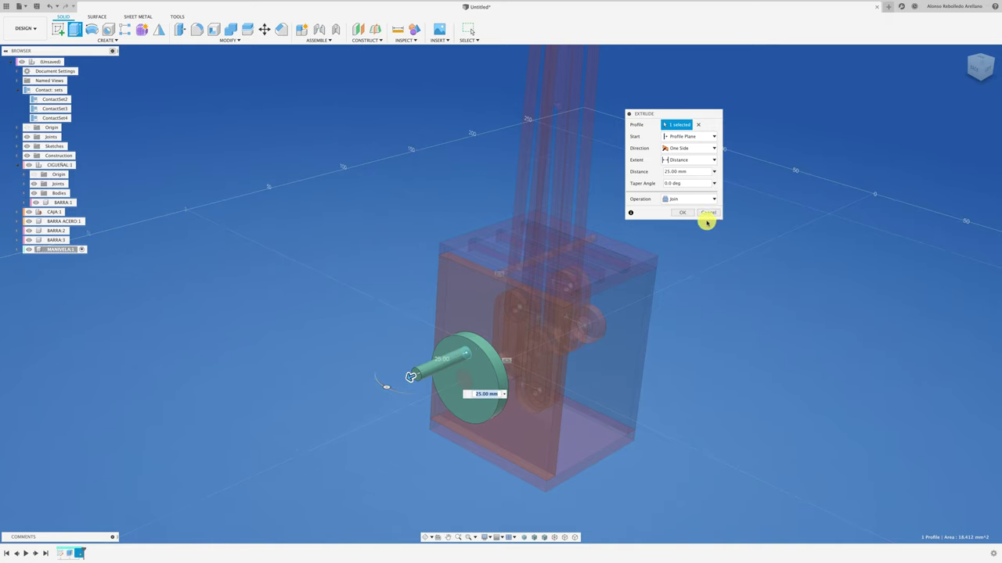
pyautogui.click(682, 213)
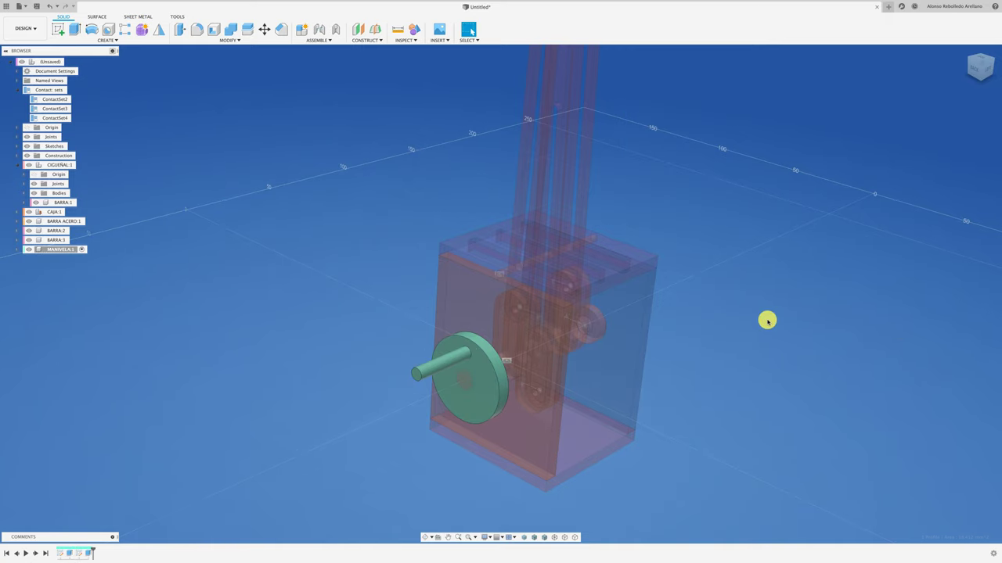
# Step: With the root assembly active, Combine-Cut the crankshaft from the crank disc, keeping the crankshaft body
pyautogui.click(70, 61)
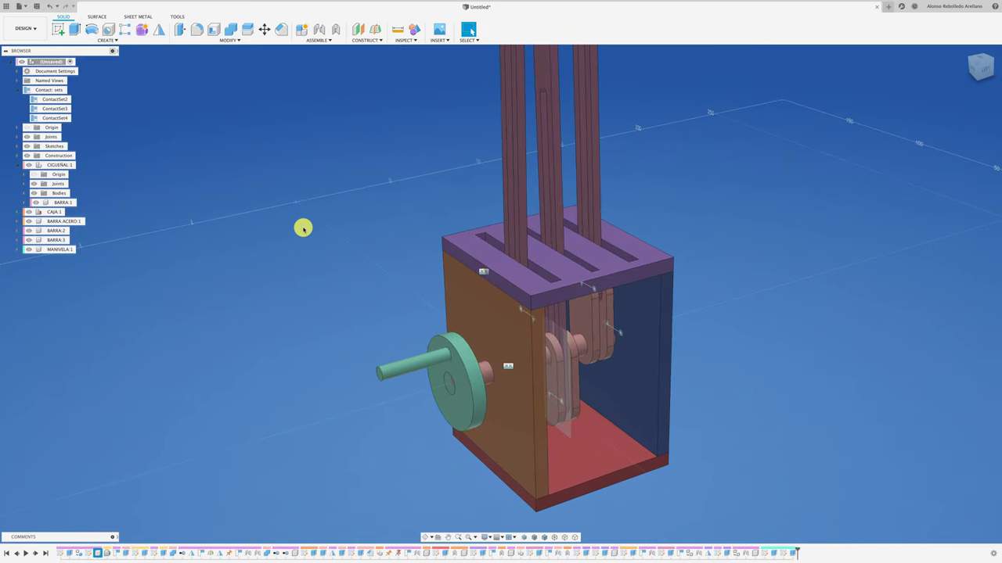
pyautogui.click(458, 364)
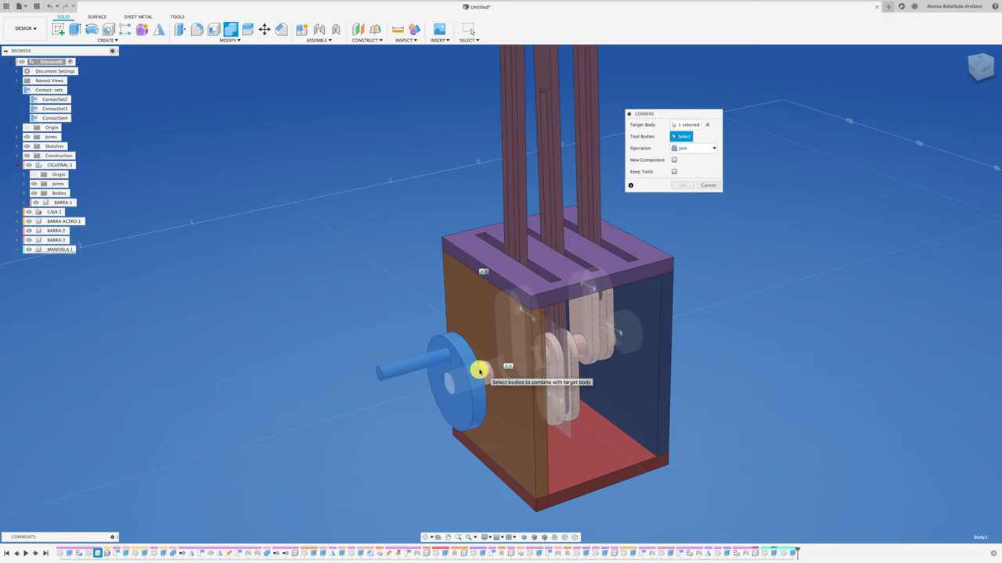
pyautogui.click(707, 186)
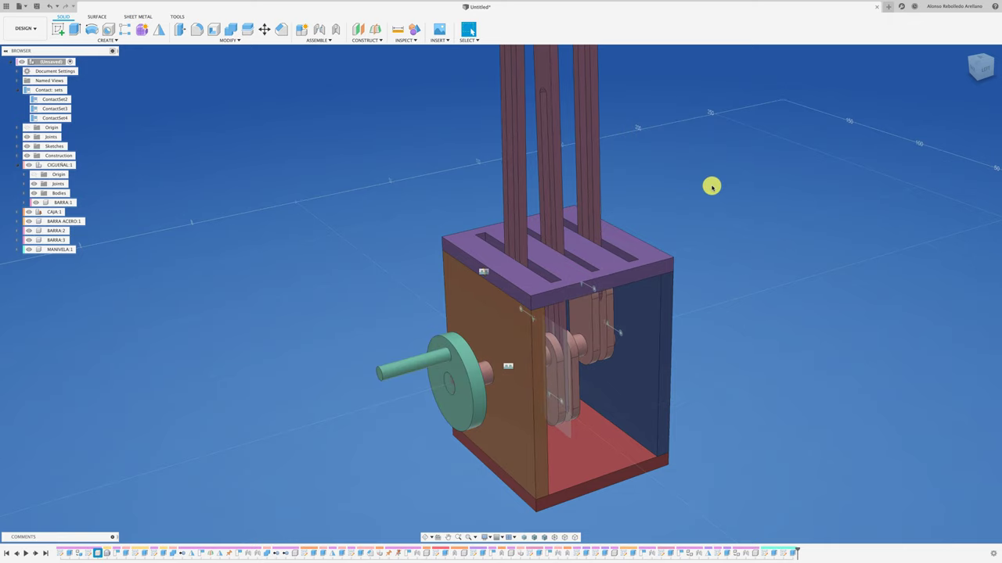
pyautogui.click(231, 30)
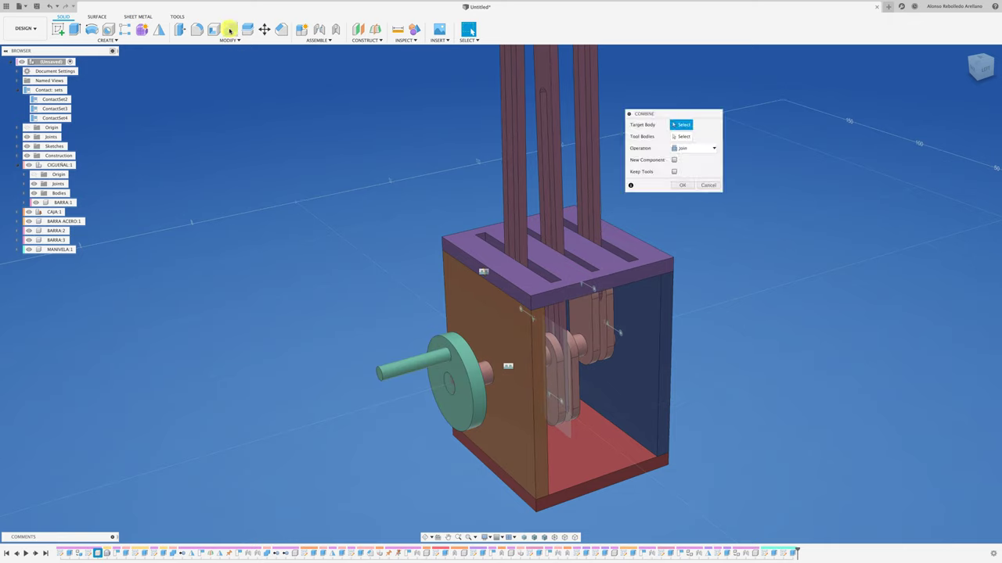
pyautogui.click(689, 166)
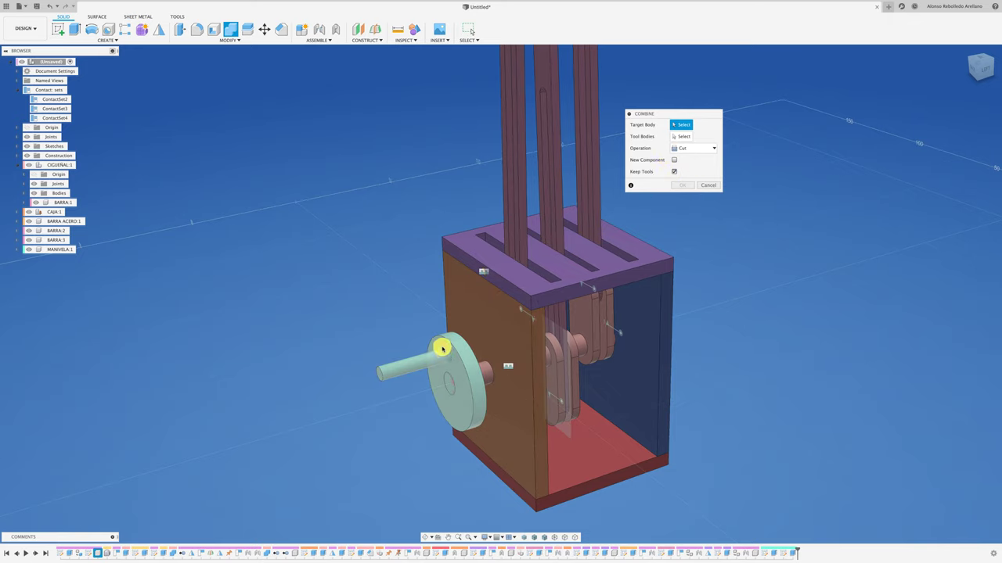
pyautogui.click(441, 347)
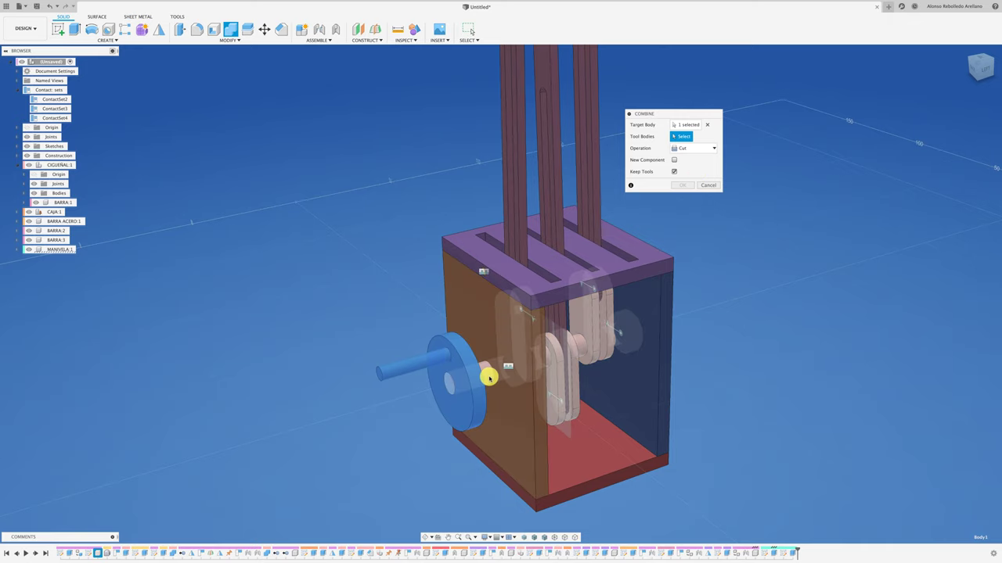
pyautogui.click(569, 331)
pyautogui.click(684, 185)
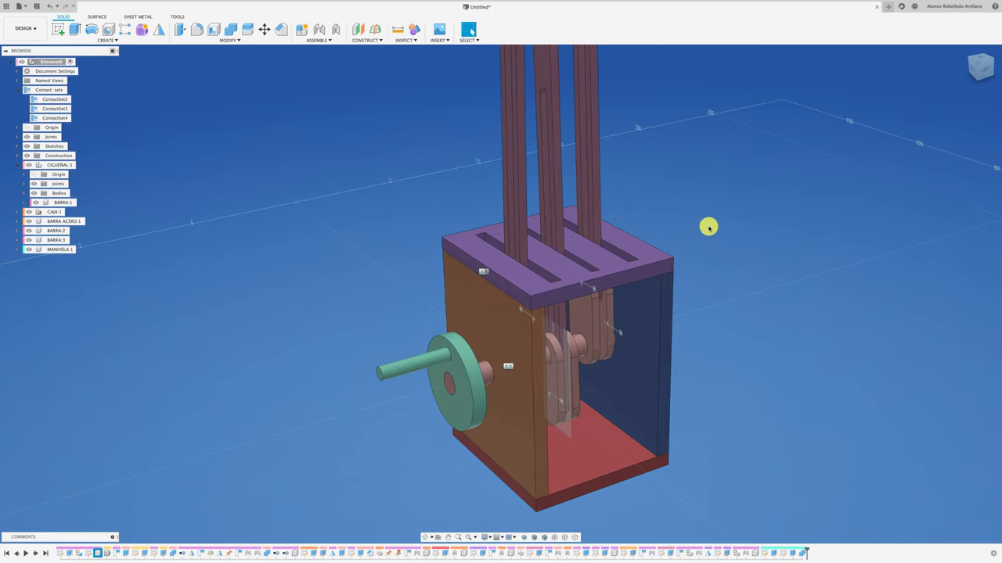
# Step: Fix the crank disc to the crankshaft with a rigid as-built joint, test-turn the crank, and undo the test
pyautogui.keyDown('shift'); pyautogui.moveTo(356, 420); pyautogui.dragTo(317, 299, button='middle'); pyautogui.keyUp('shift')
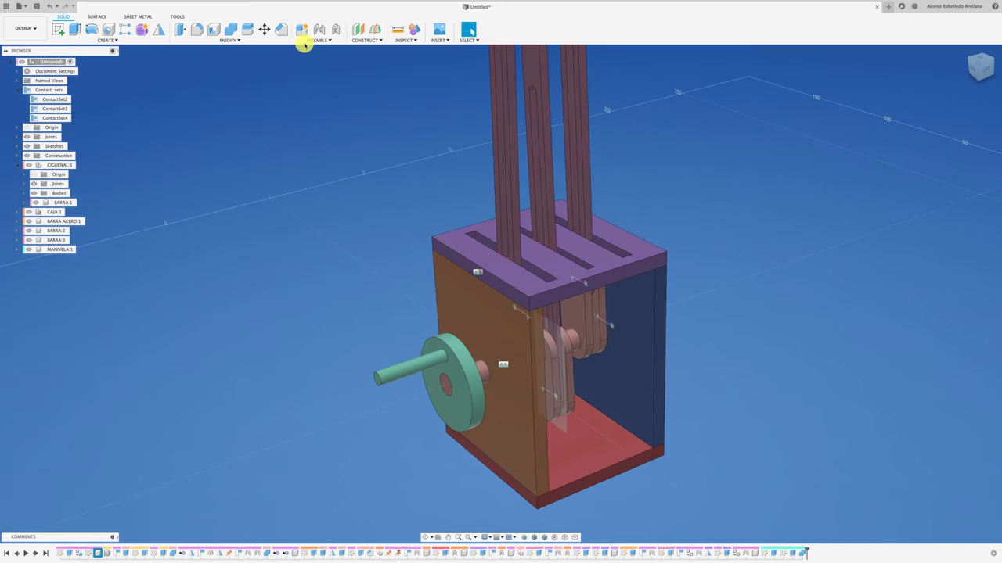
pyautogui.click(336, 31)
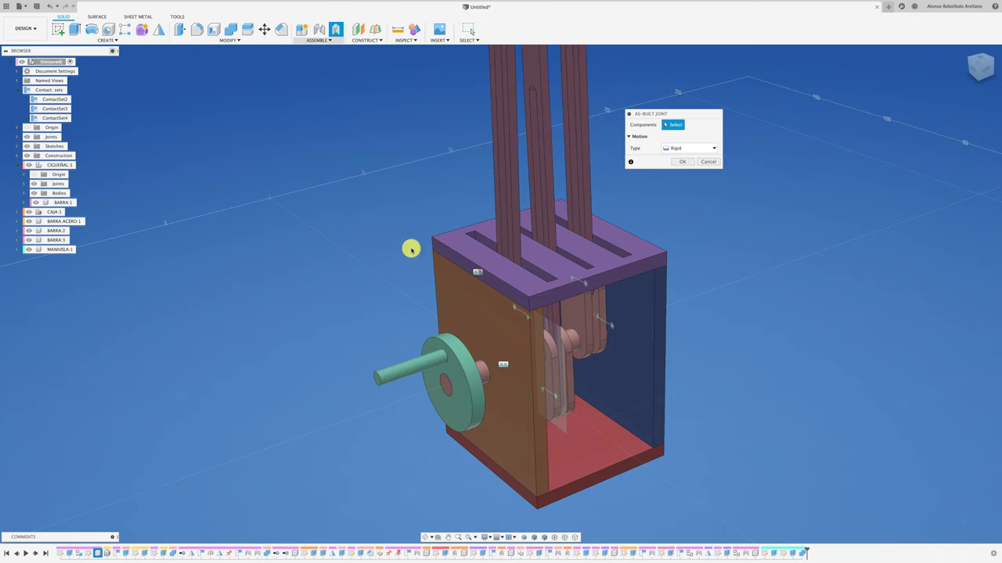
pyautogui.click(452, 362)
pyautogui.click(446, 383)
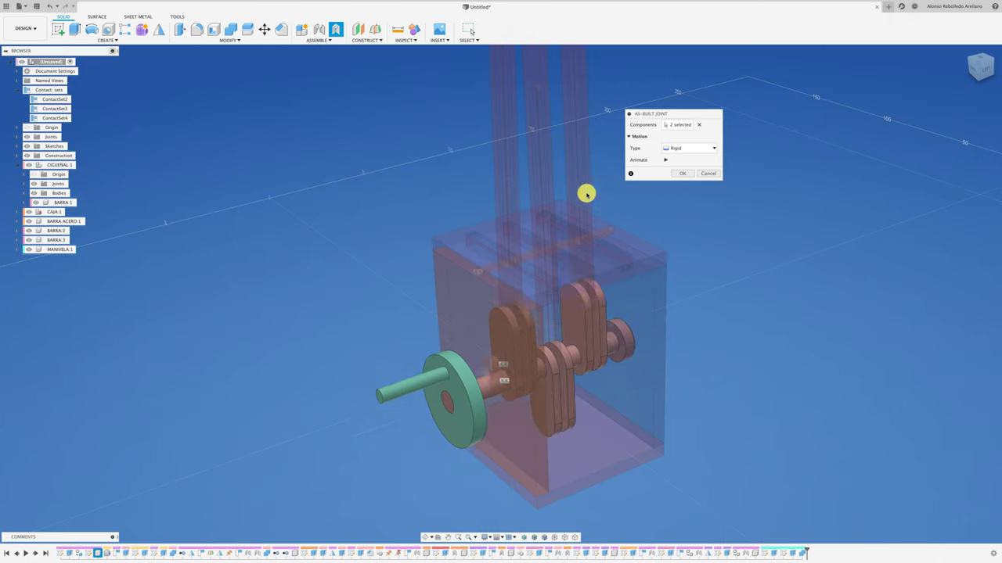
pyautogui.click(682, 174)
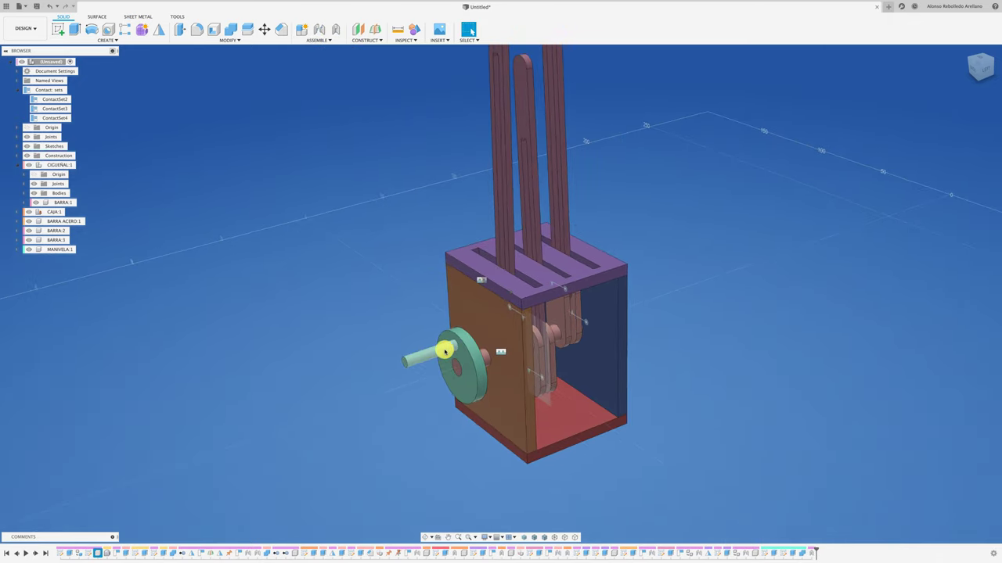
pyautogui.moveTo(446, 349)
pyautogui.mouseDown()
pyautogui.moveTo(468, 369)
pyautogui.moveTo(431, 389)
pyautogui.moveTo(422, 346)
pyautogui.moveTo(478, 337)
pyautogui.moveTo(488, 397)
pyautogui.moveTo(472, 402)
pyautogui.mouseUp()
pyautogui.moveTo(472, 402)
pyautogui.keyDown('shift'); pyautogui.mouseDown(button='middle')
pyautogui.moveTo(546, 400)
pyautogui.moveTo(664, 417)
pyautogui.mouseUp(button='middle'); pyautogui.keyUp('shift')
pyautogui.hotkey('ctrl', 'z')
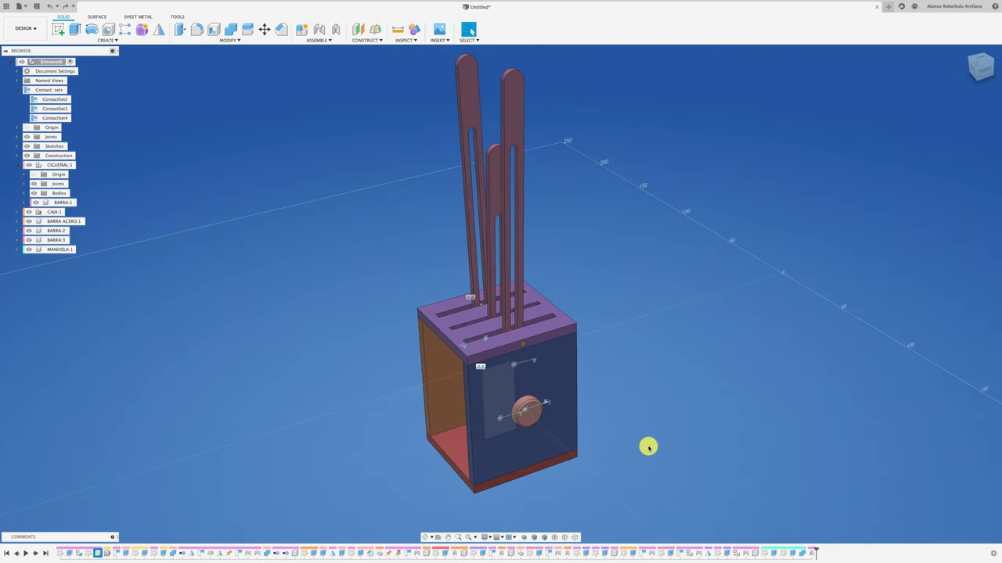
# Step: Animate the crankshaft joint so the three levers swing, then replay the animation
pyautogui.rightClick(547, 403)
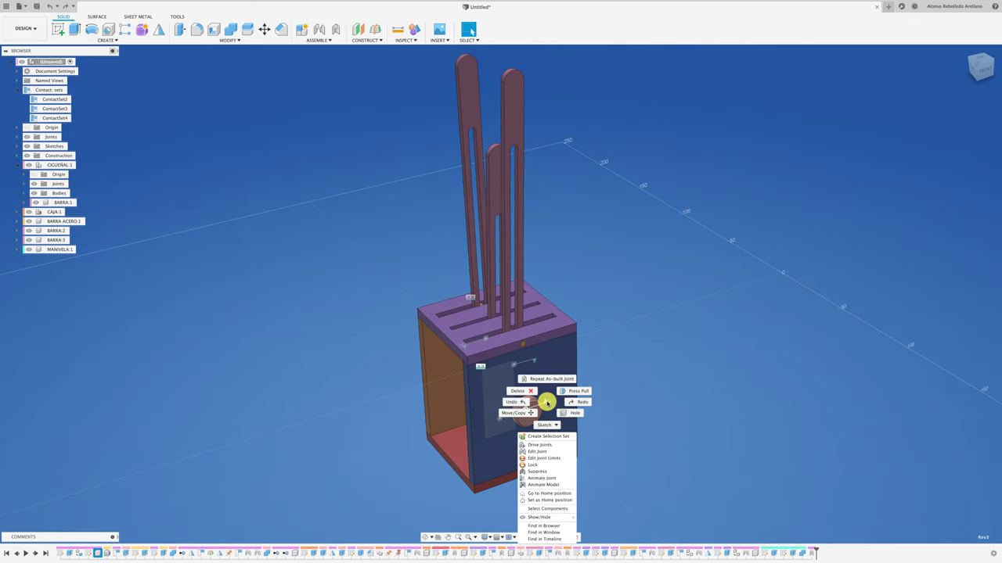
pyautogui.click(557, 486)
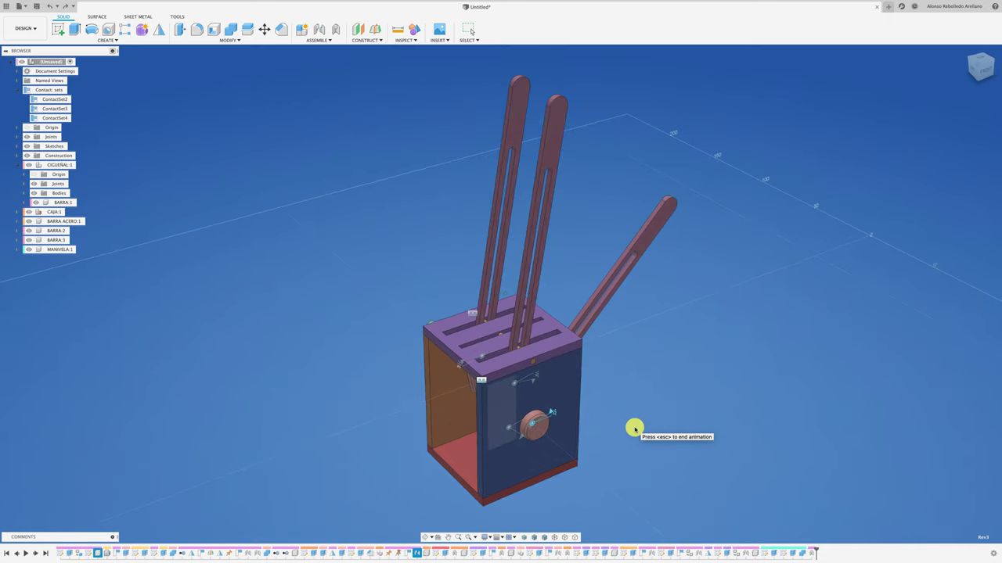
pyautogui.press('Escape')
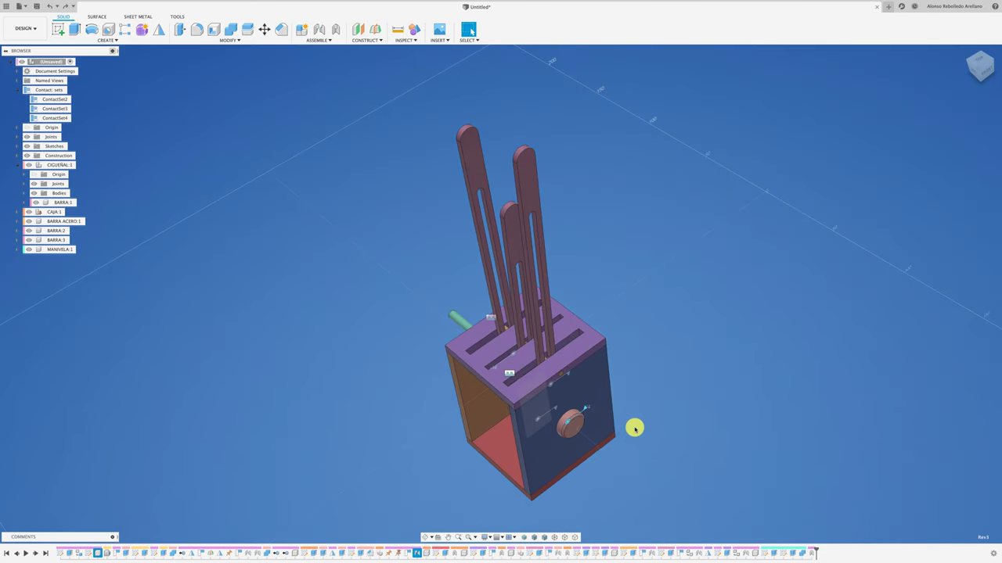
pyautogui.scroll(2, 591, 415)
pyautogui.scroll(2, 606, 418)
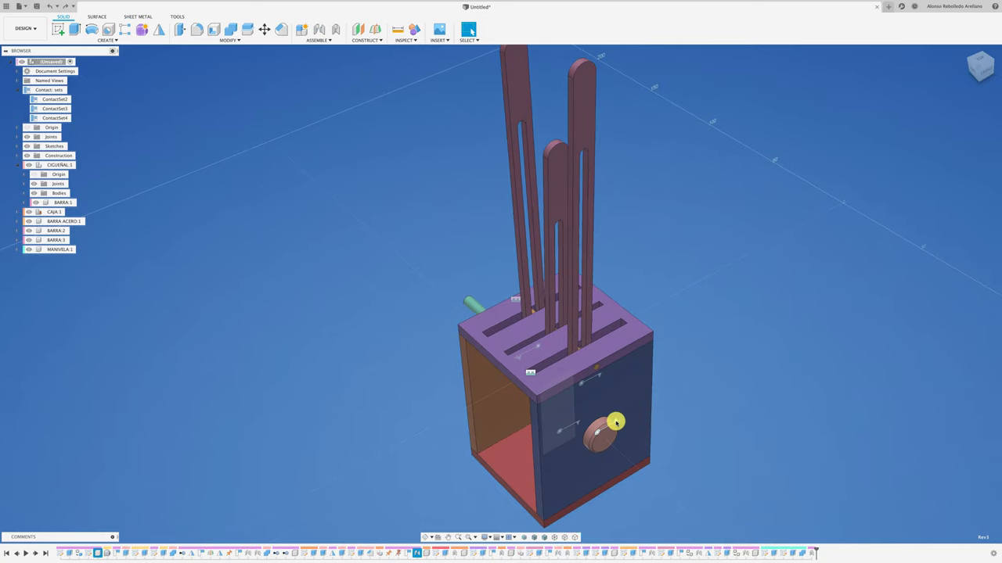
pyautogui.rightClick(615, 421)
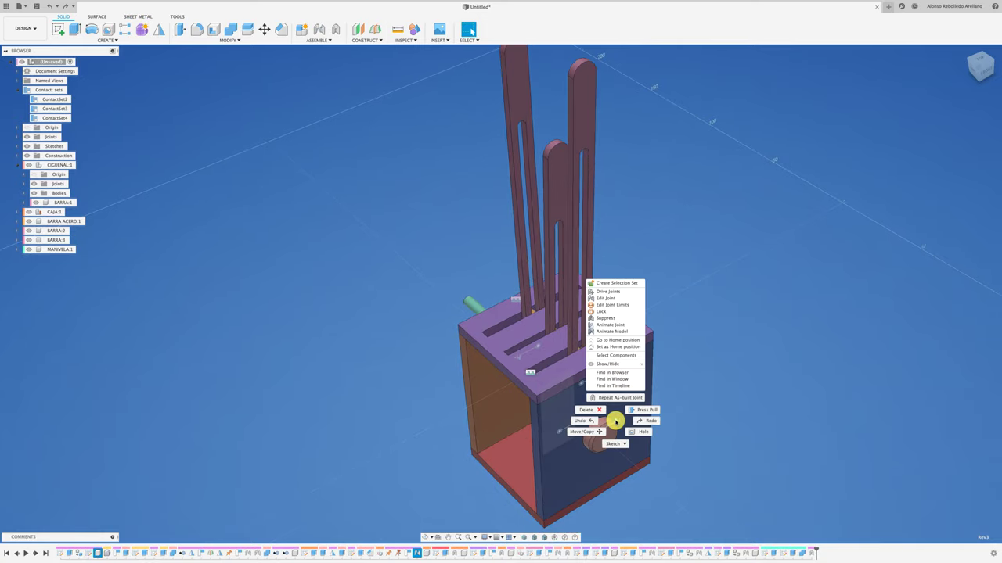
pyautogui.click(616, 332)
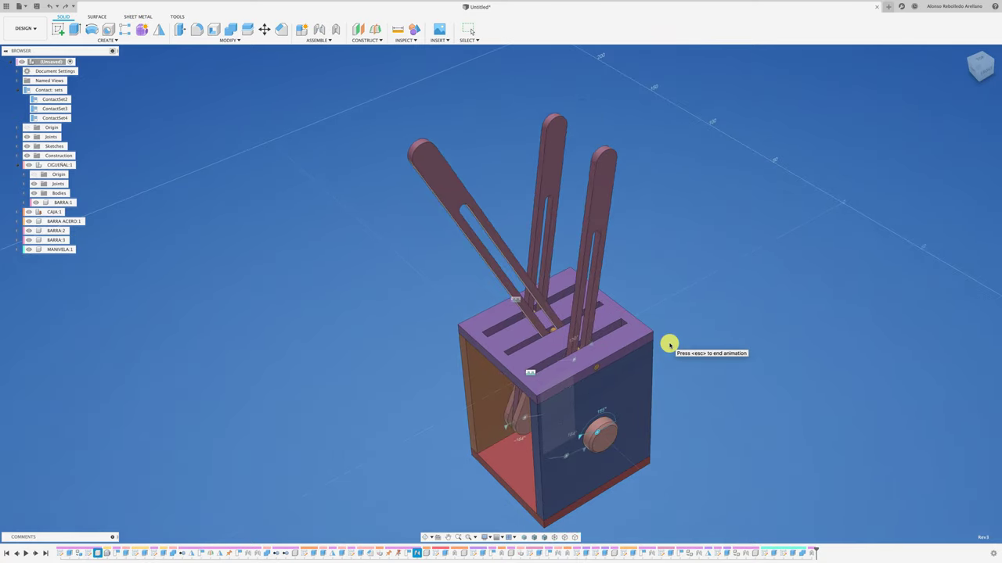